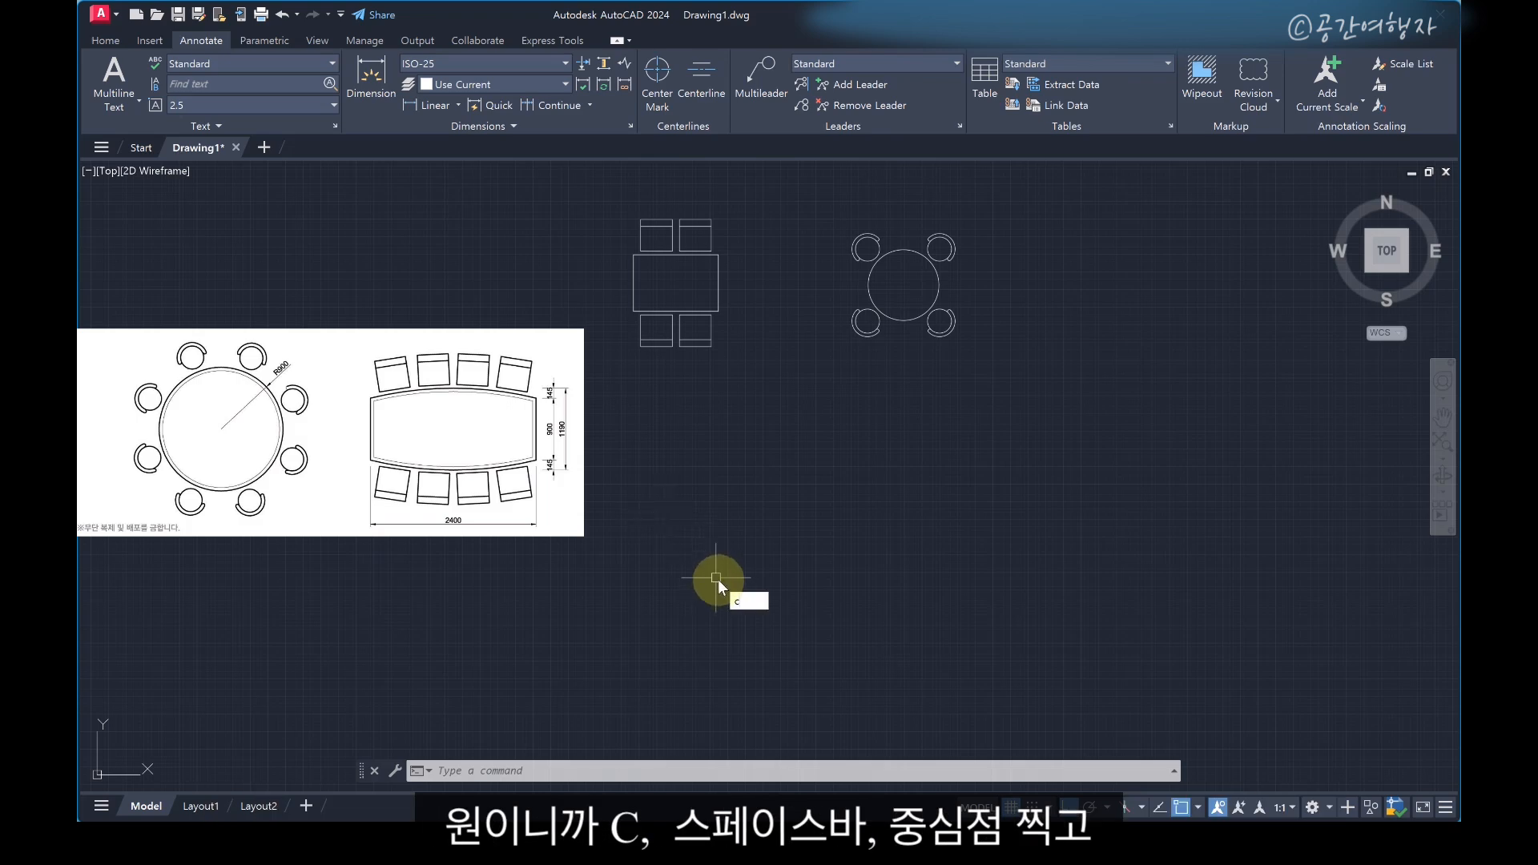
Draw a circle with radius 900 for the large round table in the empty area below the existing table sets
key("space")
left_click(688, 525)
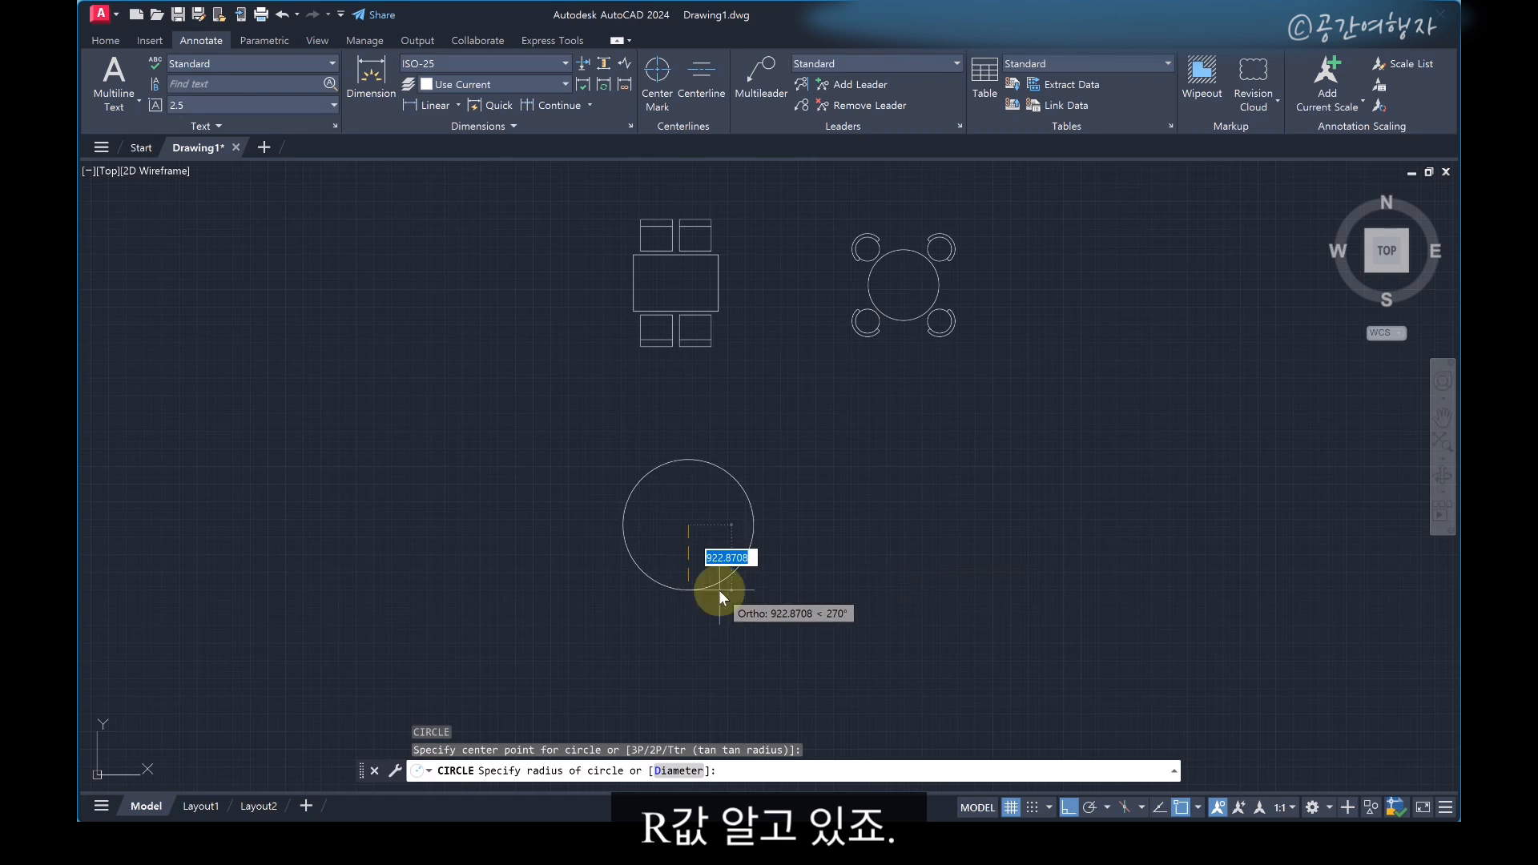
type("900")
key("Return")
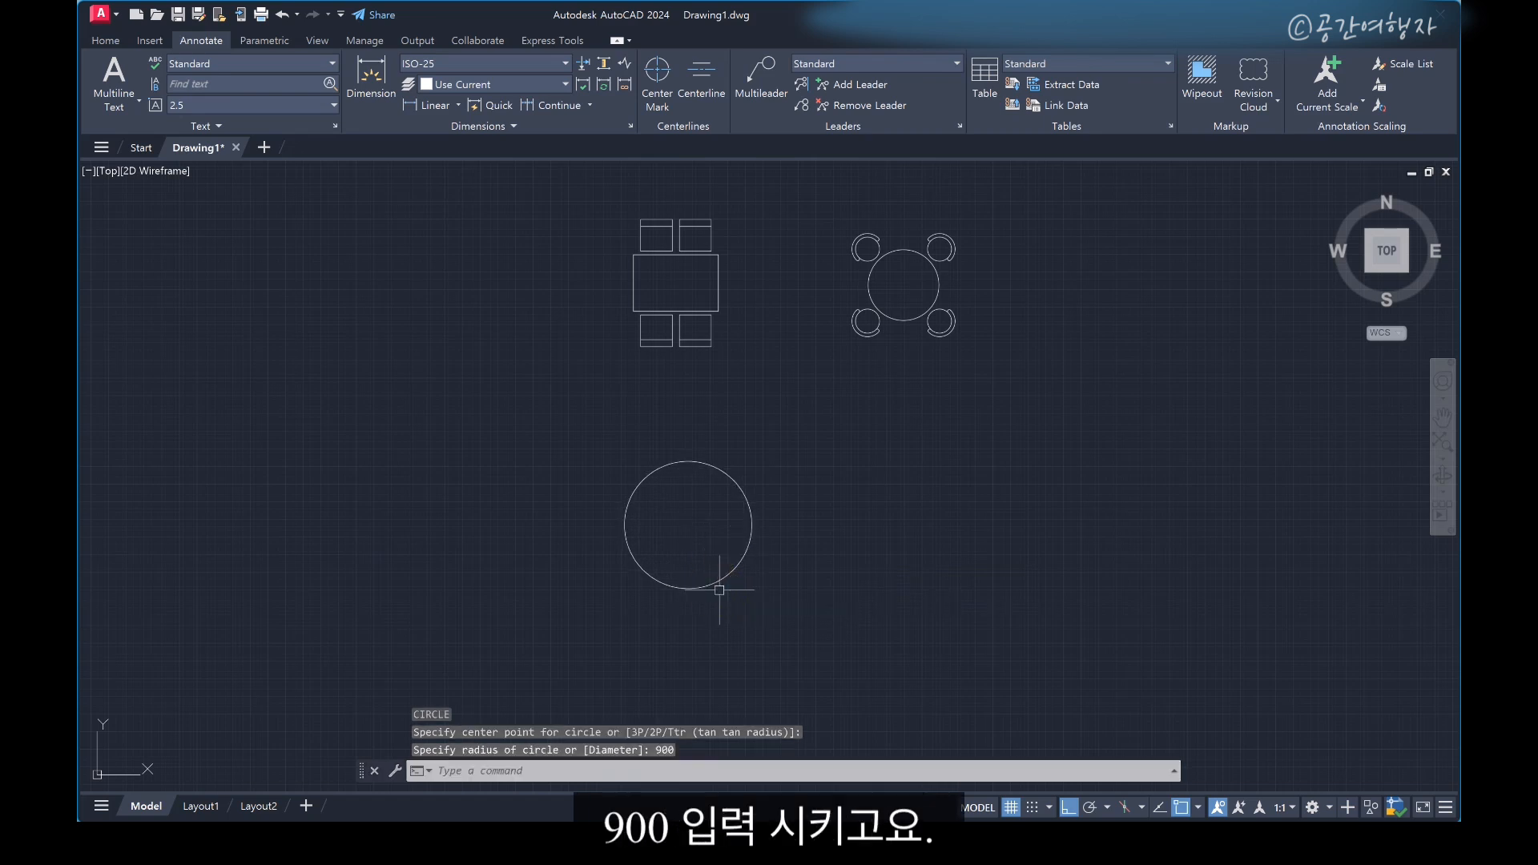
Offset the large table circle by 50, once outward and once inward
scroll(677, 447, "up", 2)
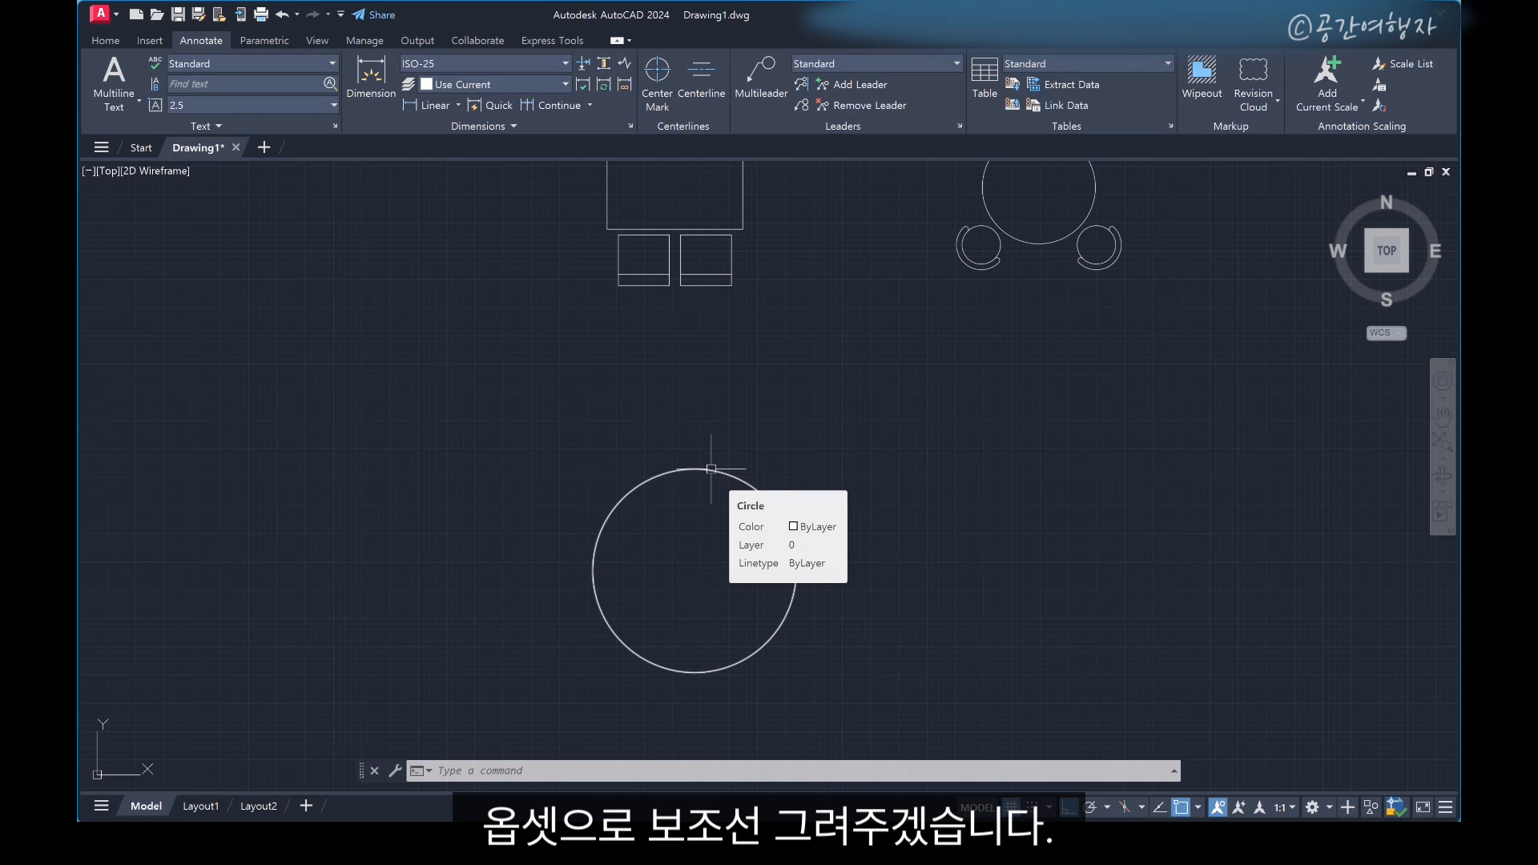
type("o")
key("space")
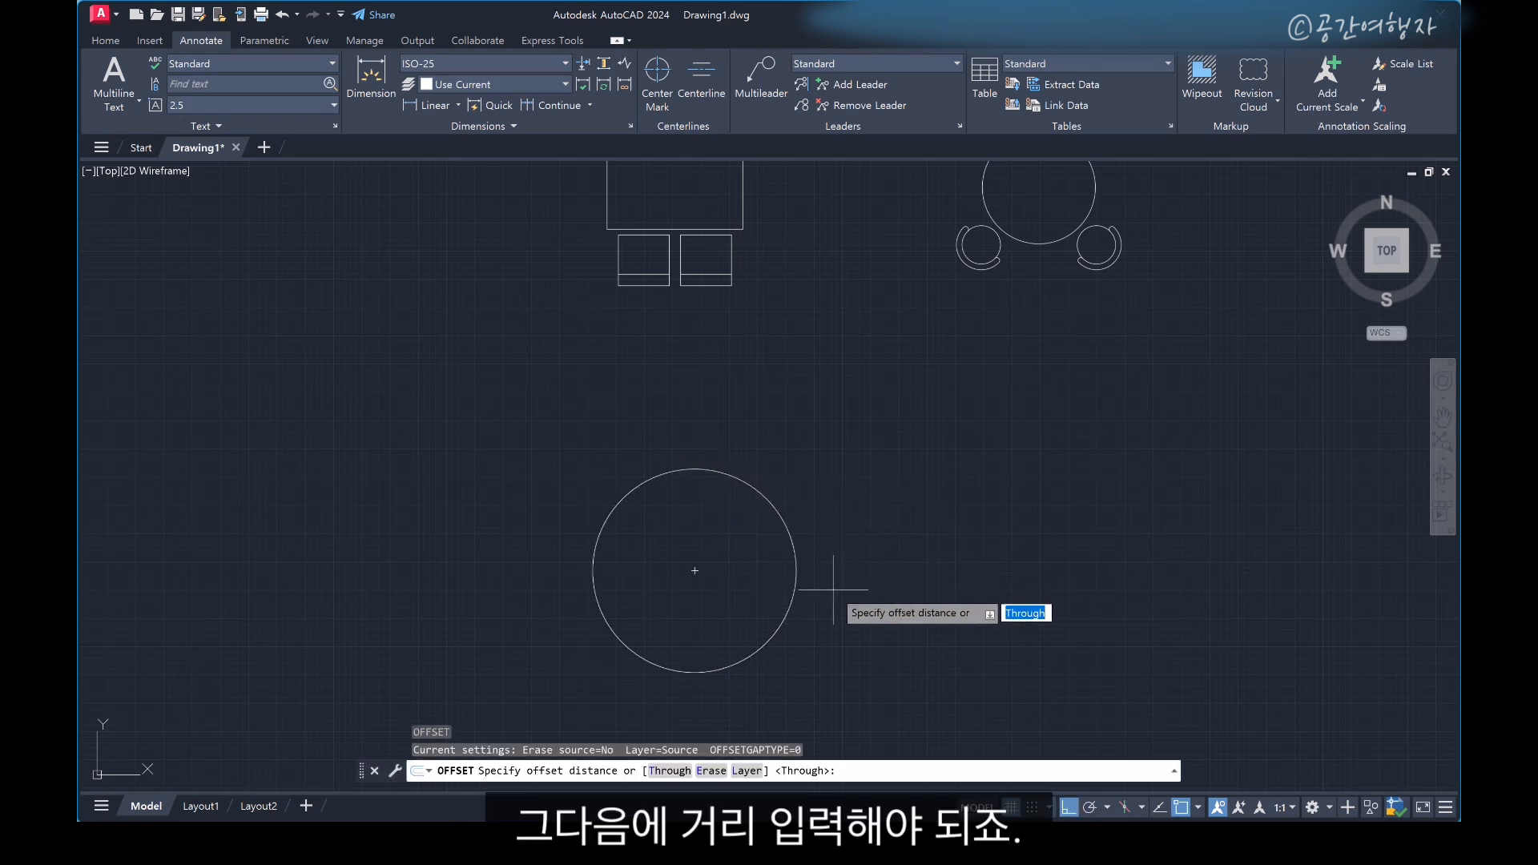
type("50")
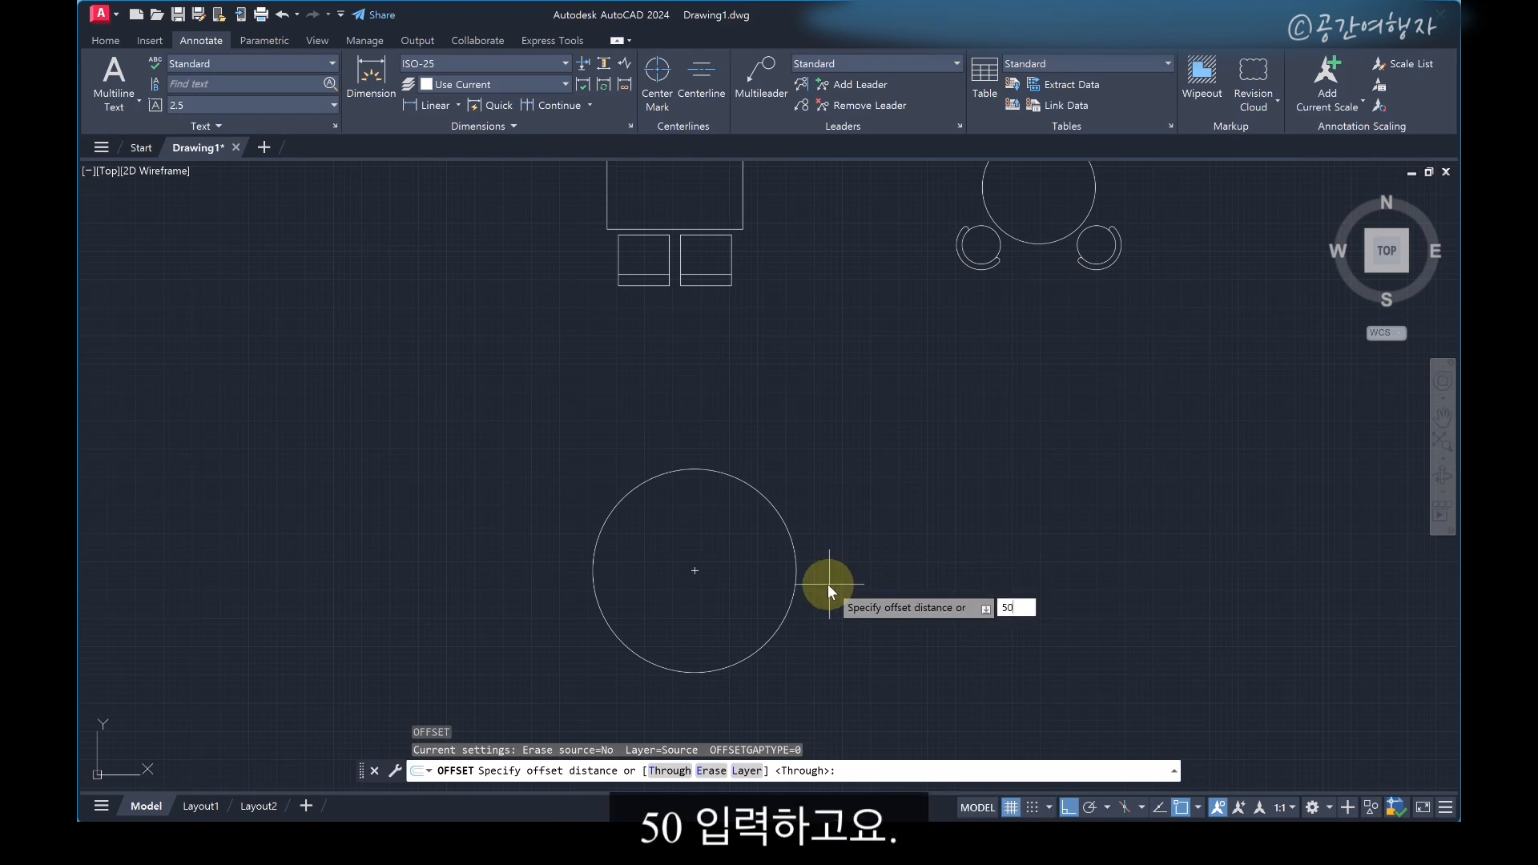
key("Return")
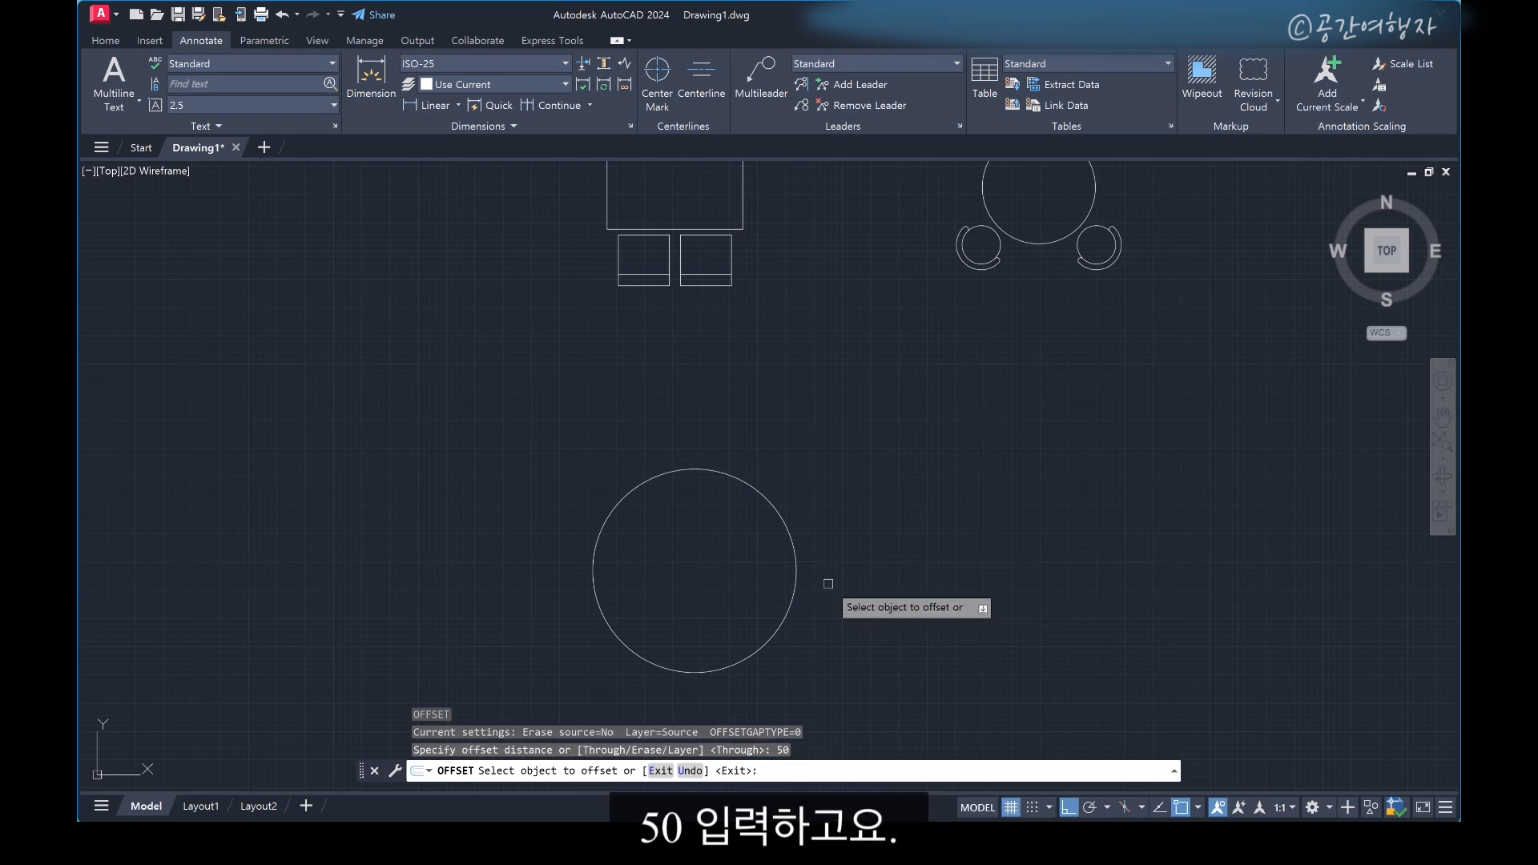
left_click(690, 471)
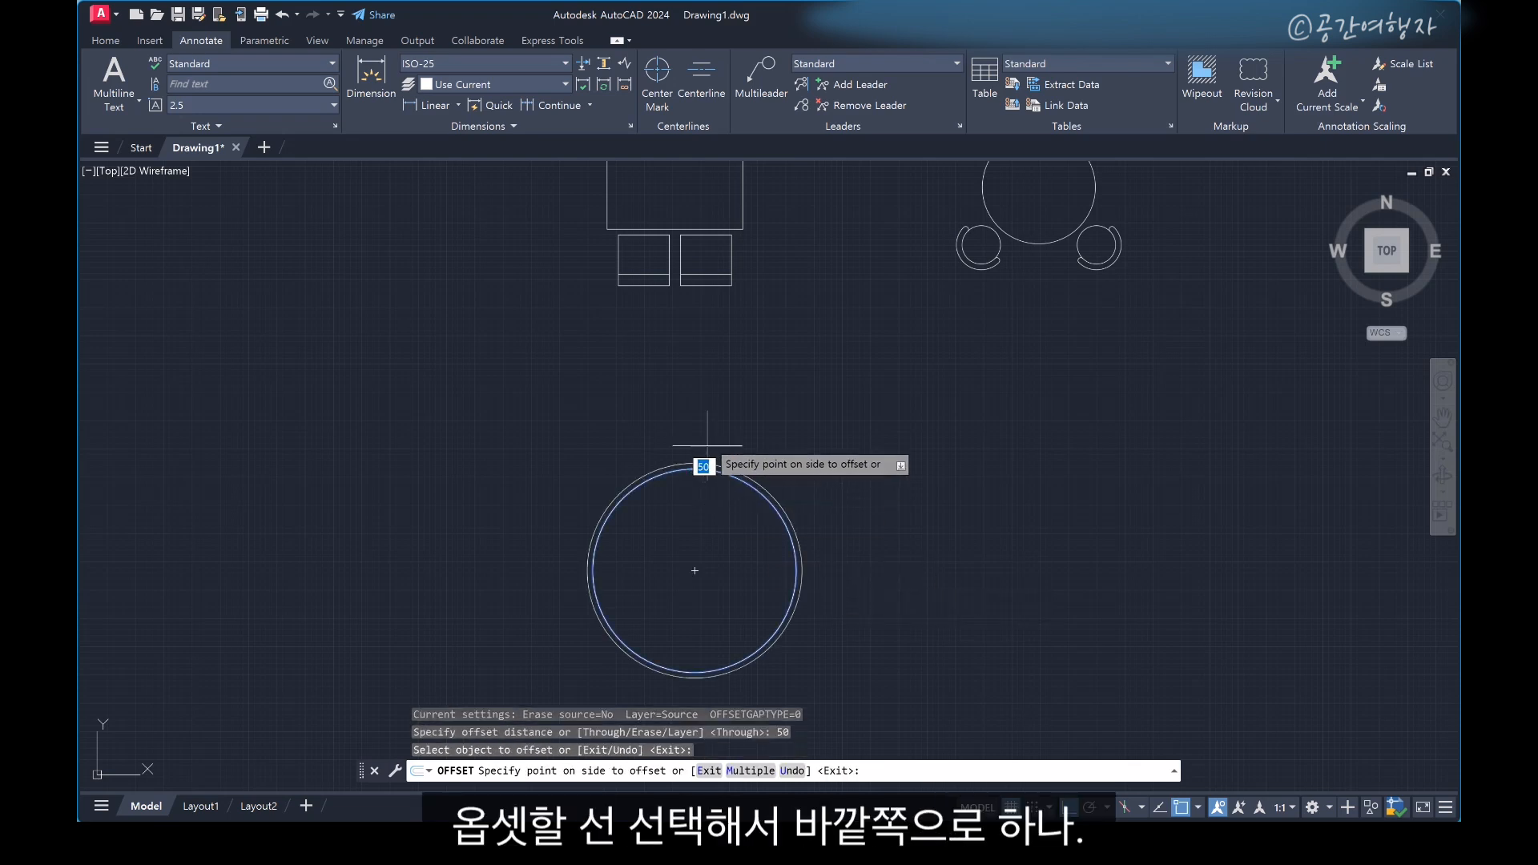
left_click(704, 418)
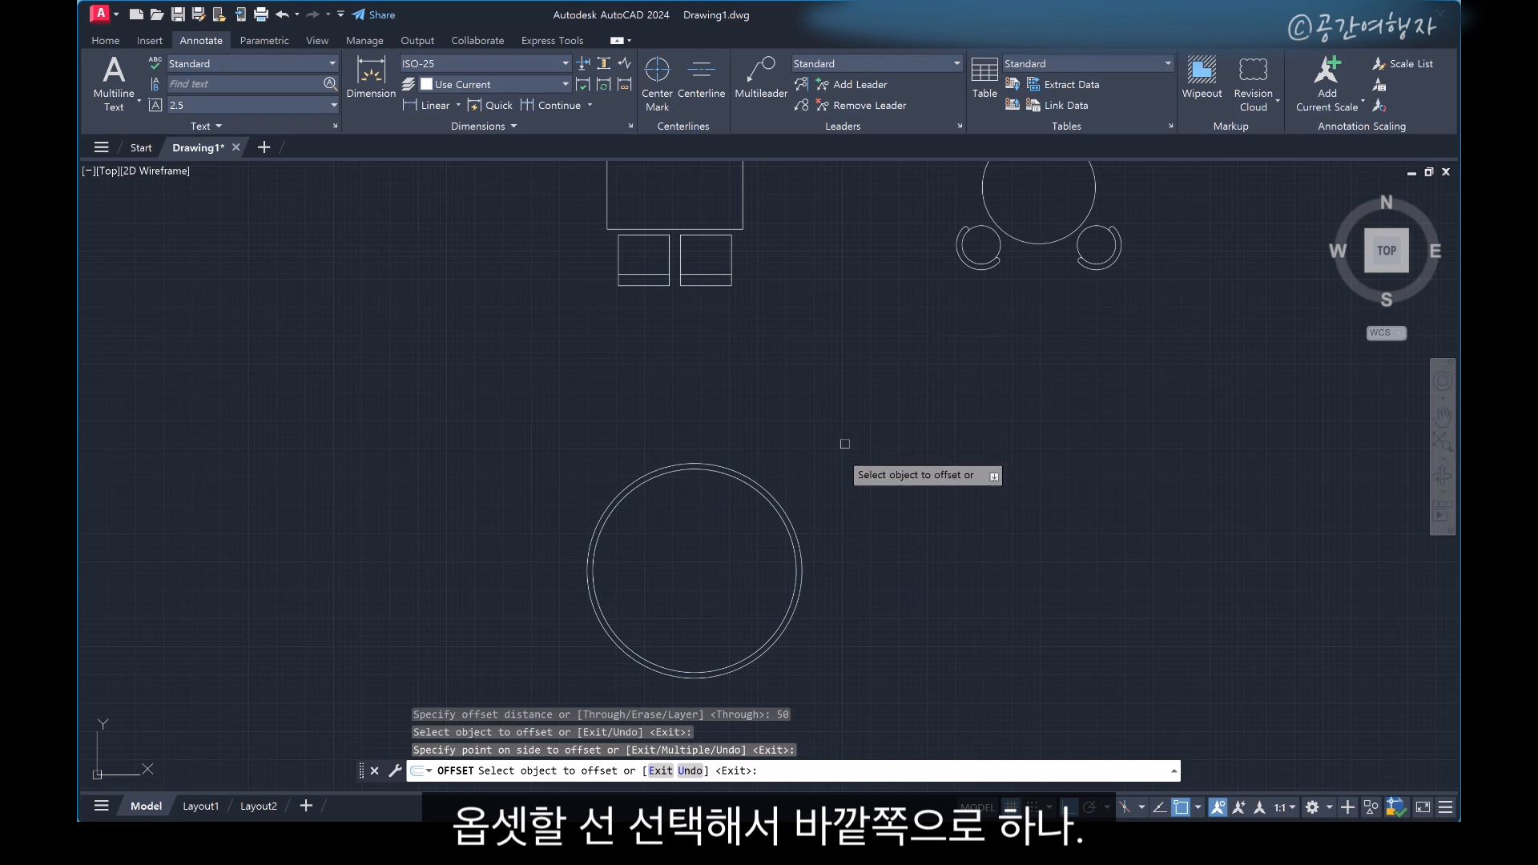
left_click(731, 482)
left_click(717, 513)
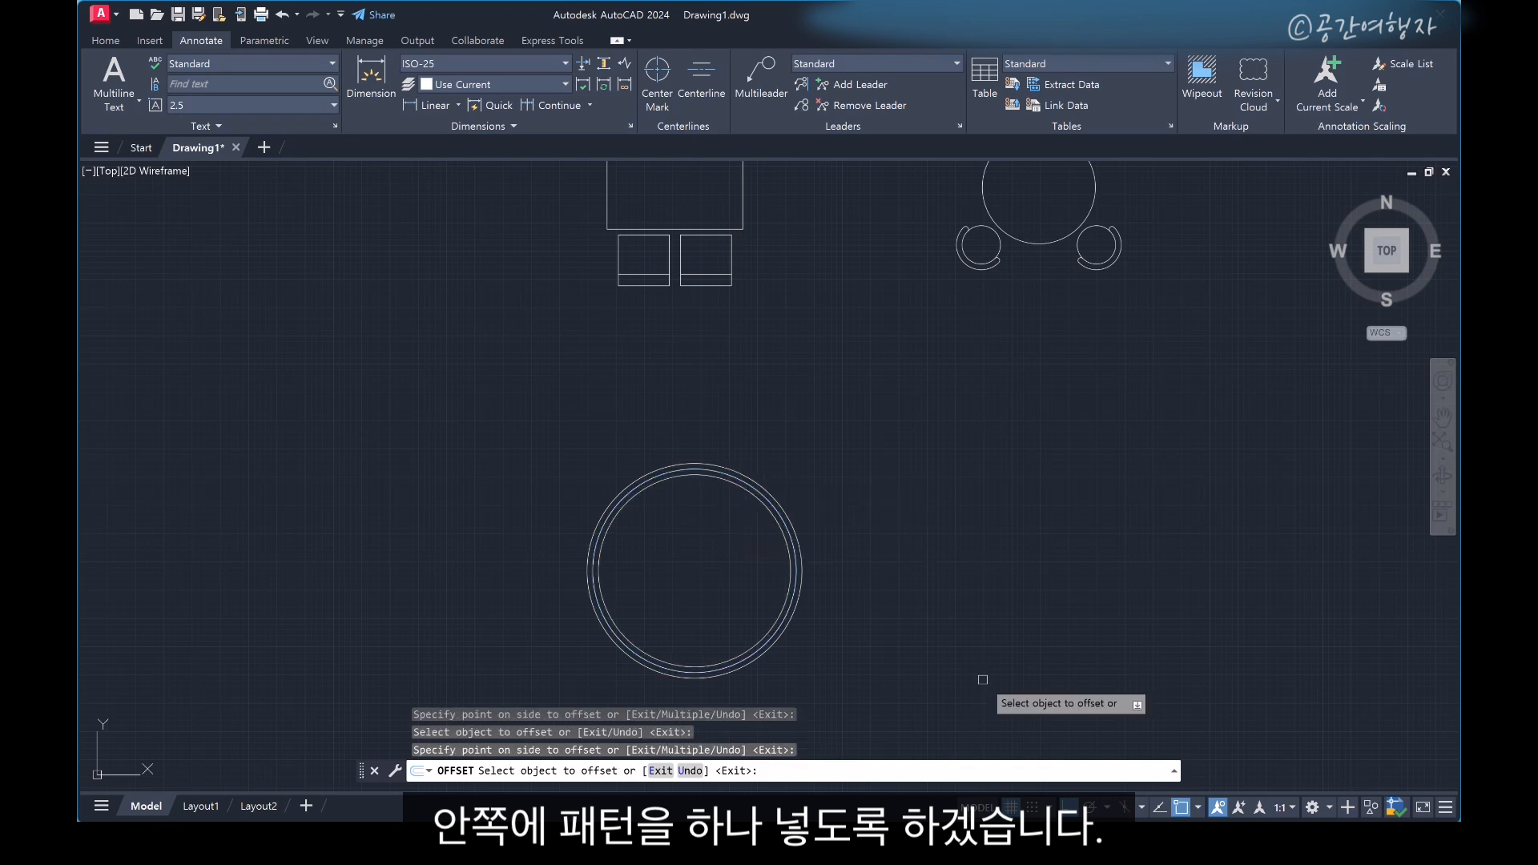
key("Return")
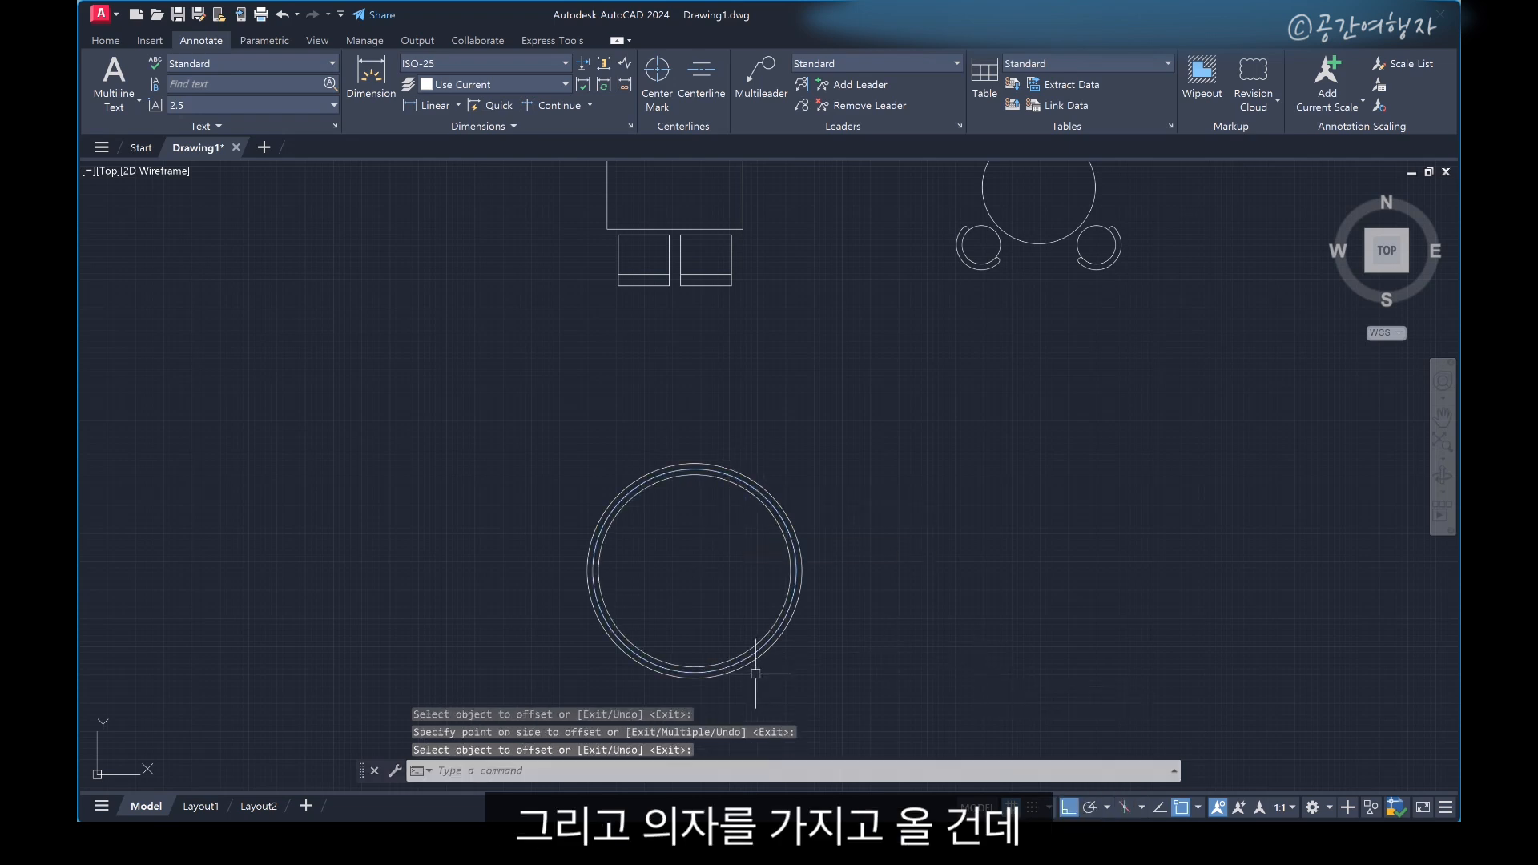
scroll(896, 561, "down", 2)
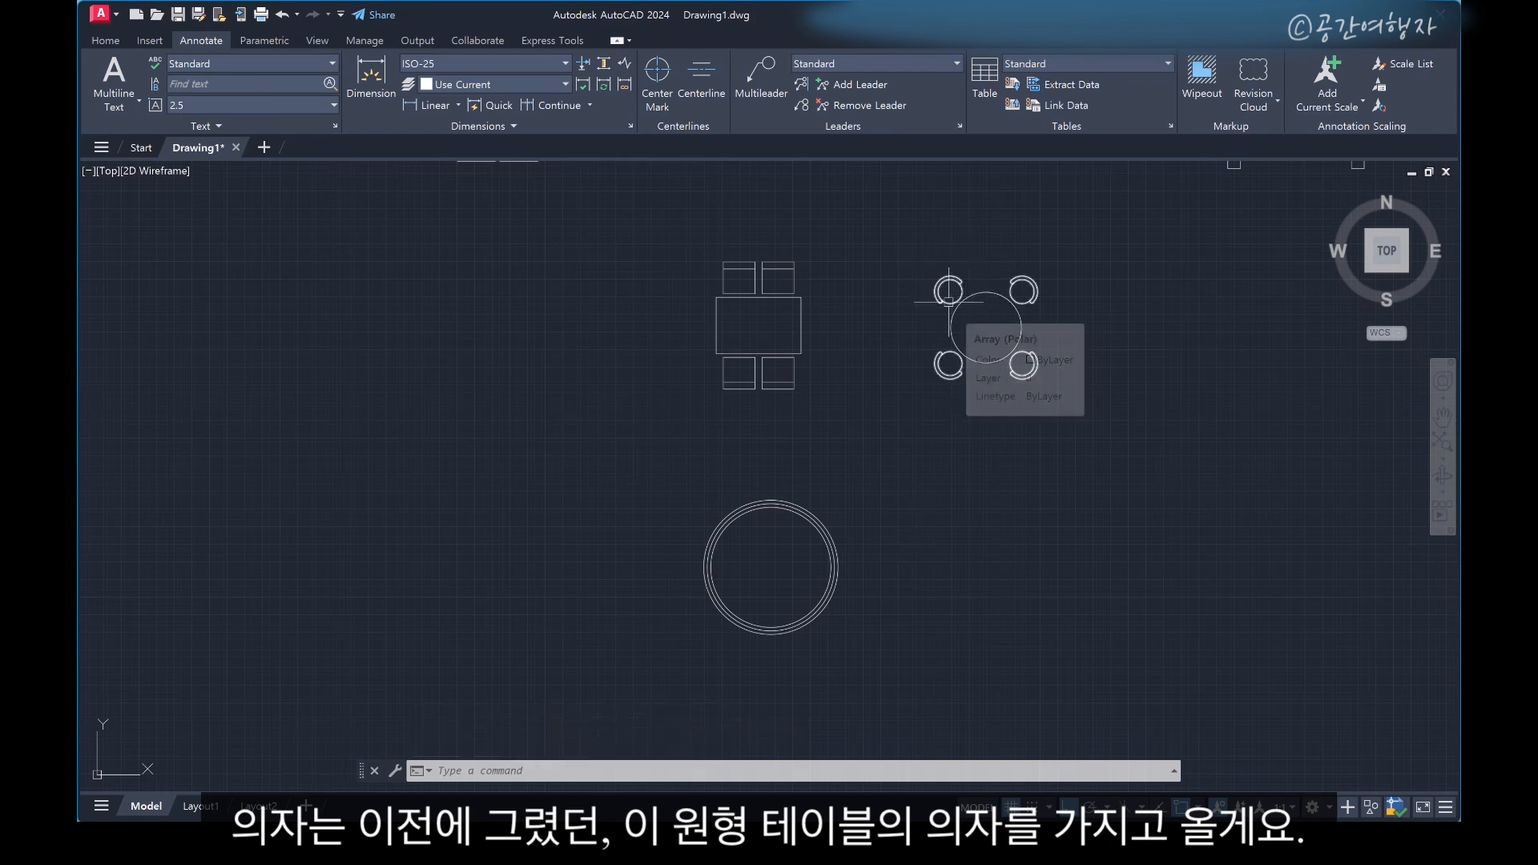
type("co")
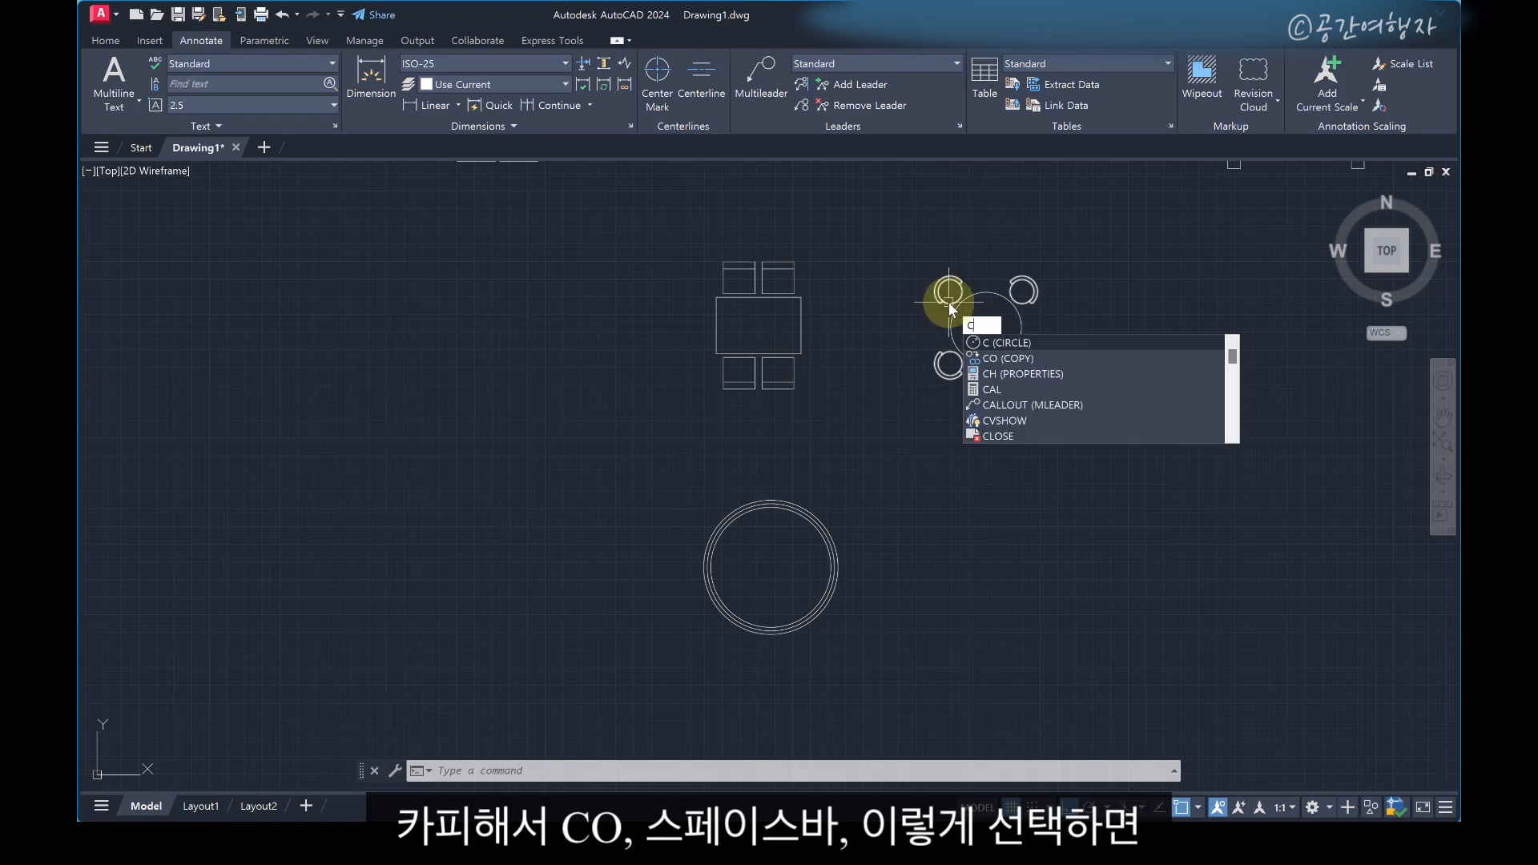
key("space")
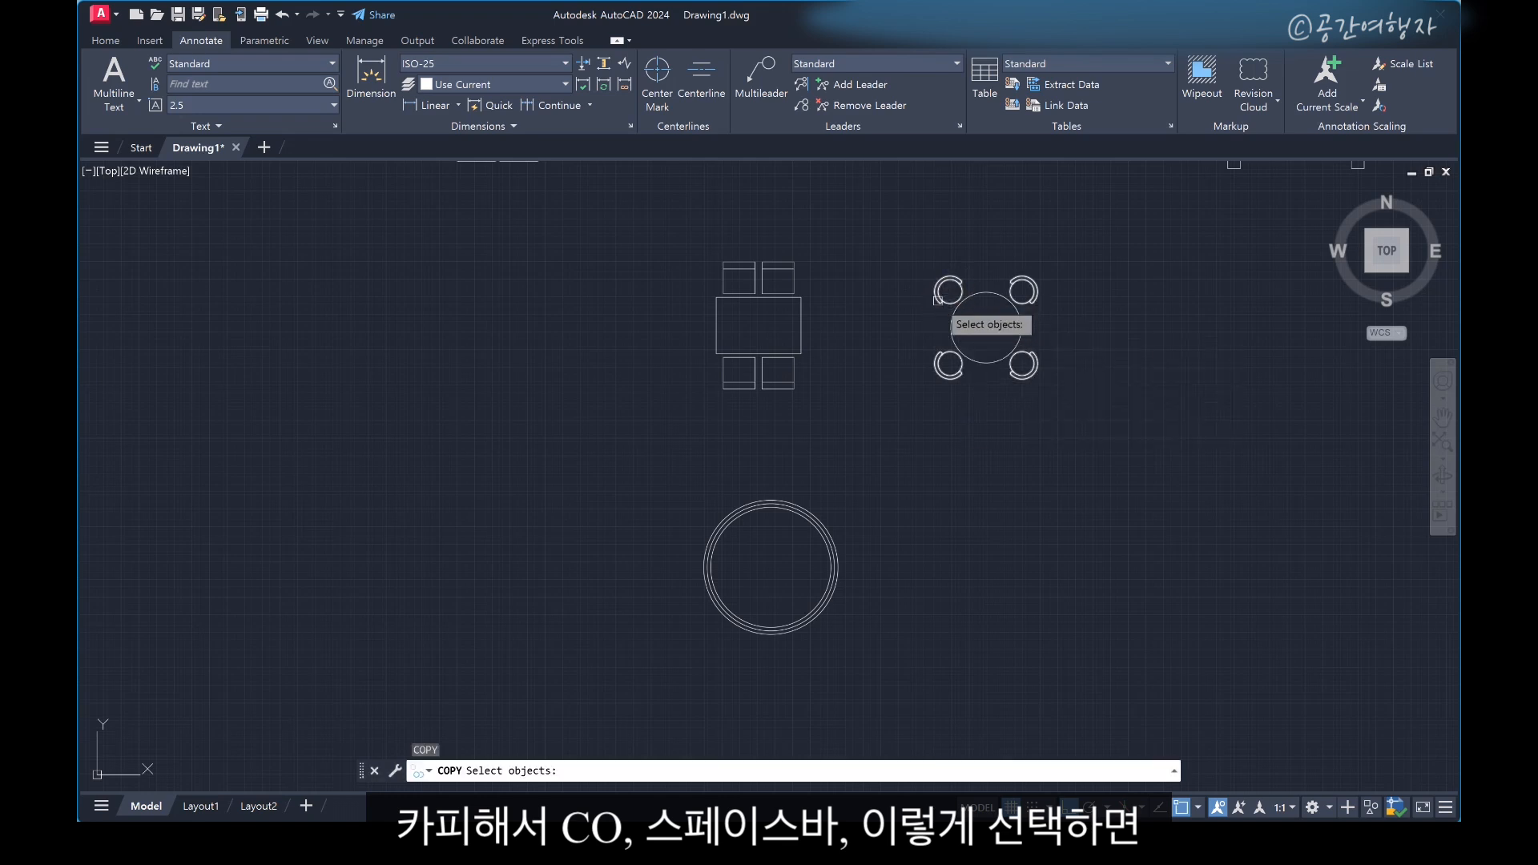
left_click(952, 294)
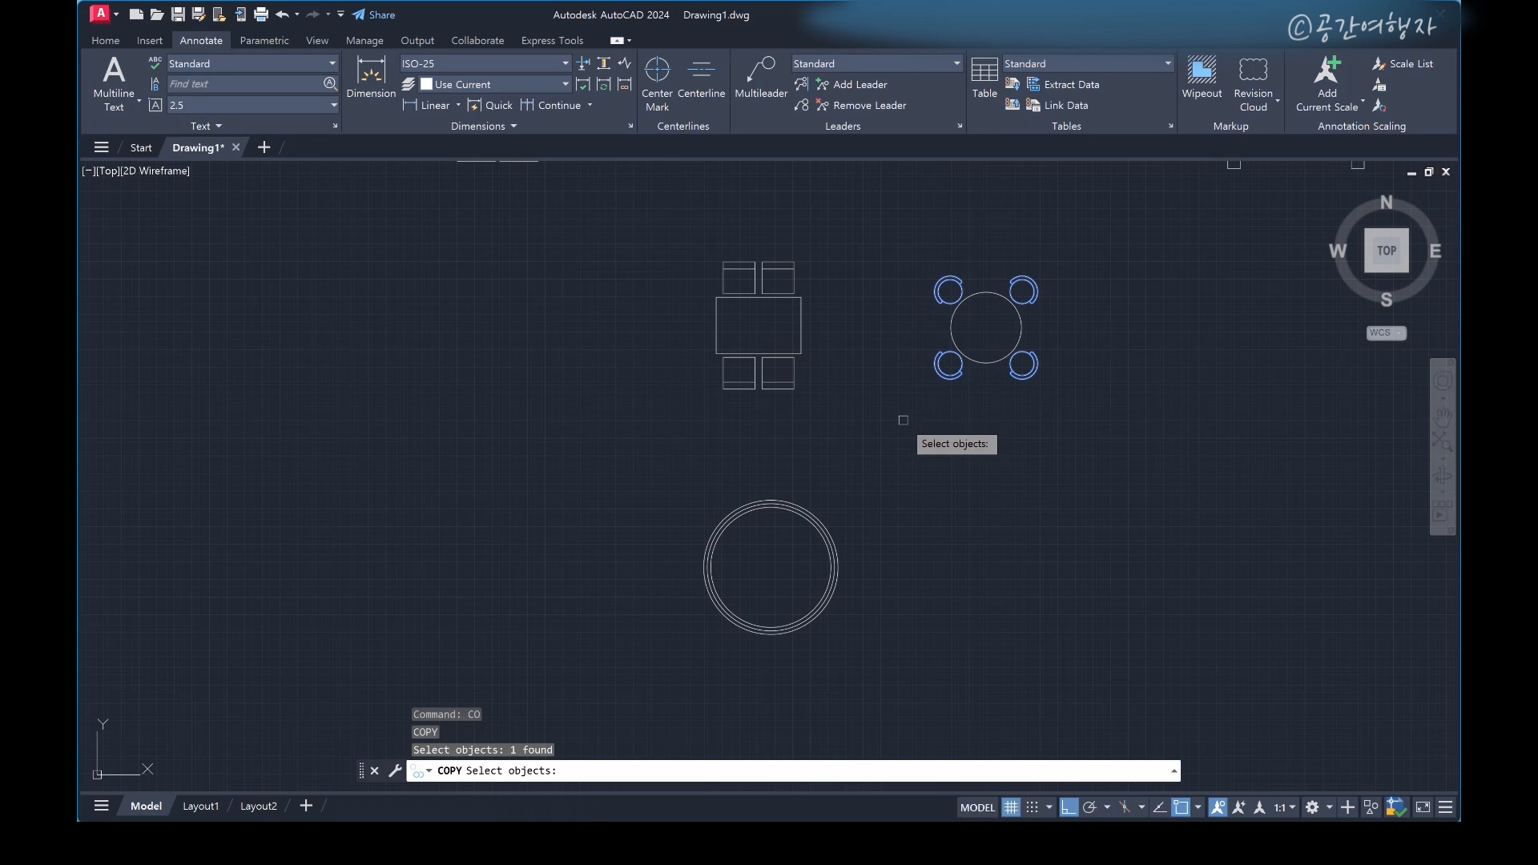
key("Escape")
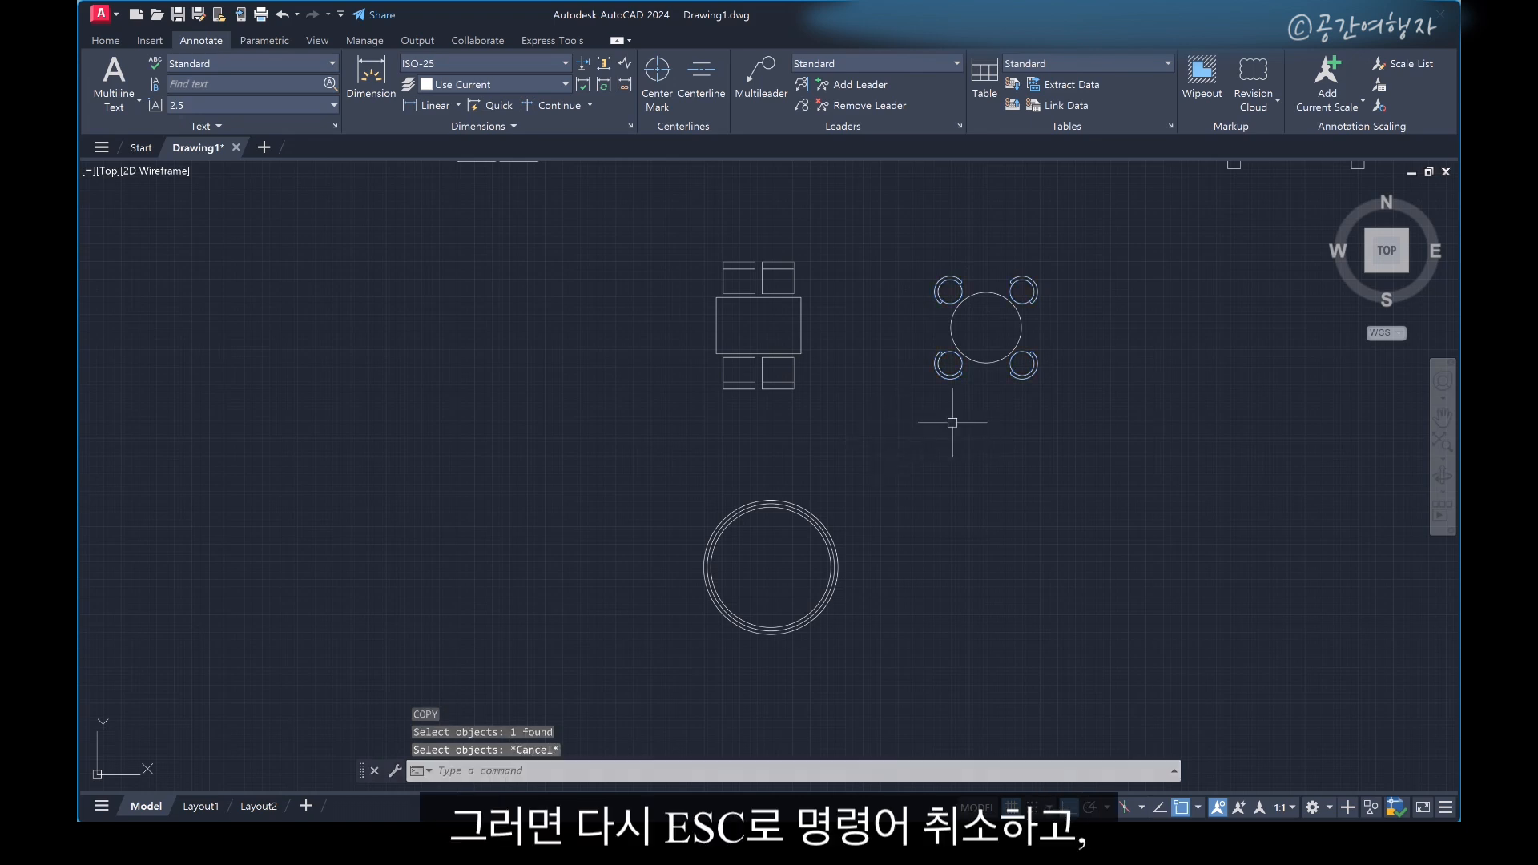
Explode the polar array of chairs around the small round table into separate objects
scroll(985, 288, "up", 4)
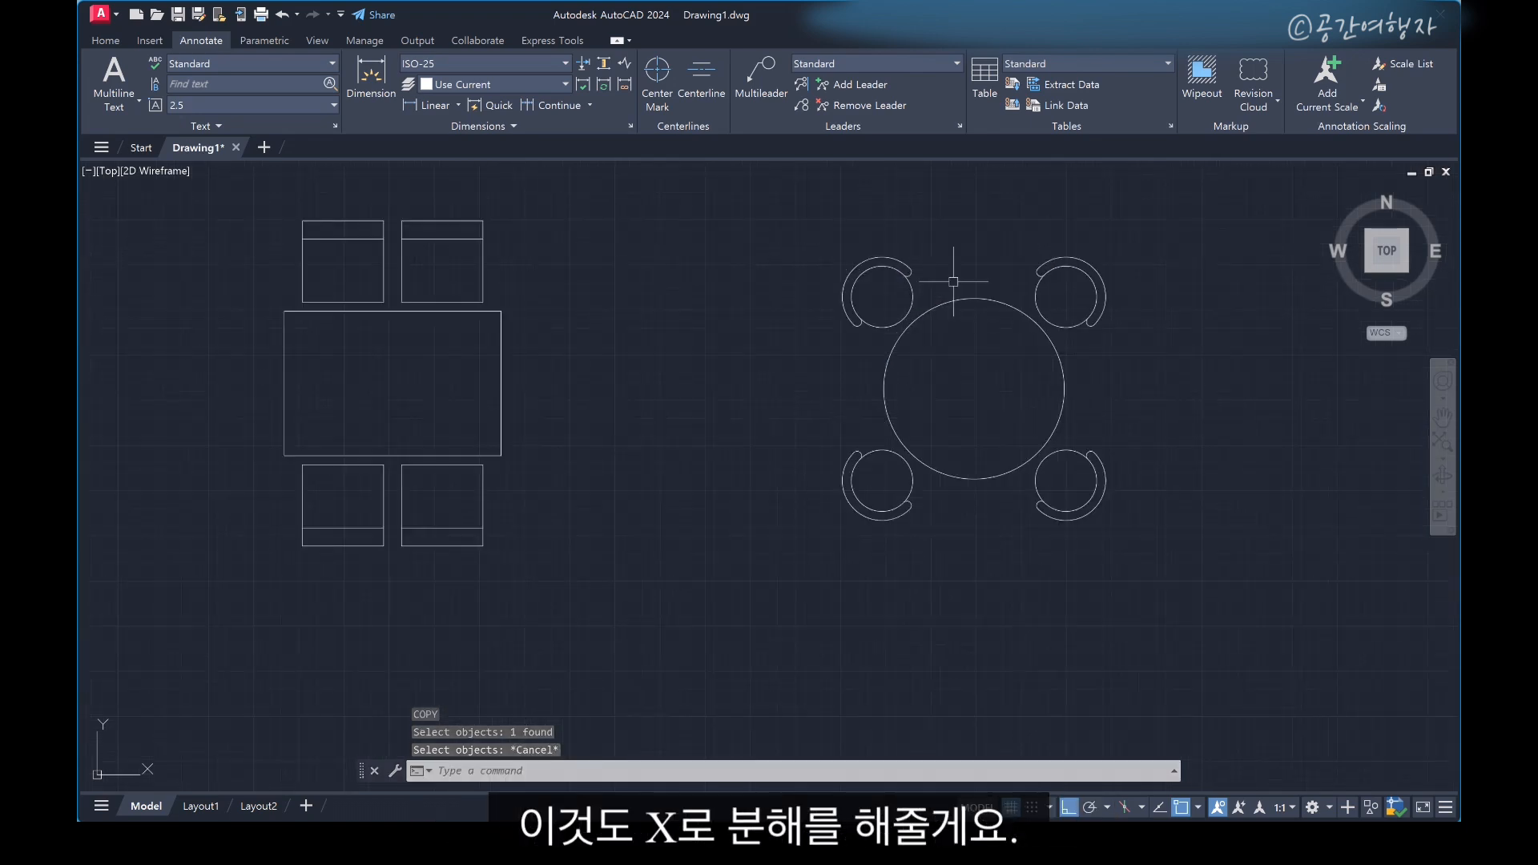
type("x")
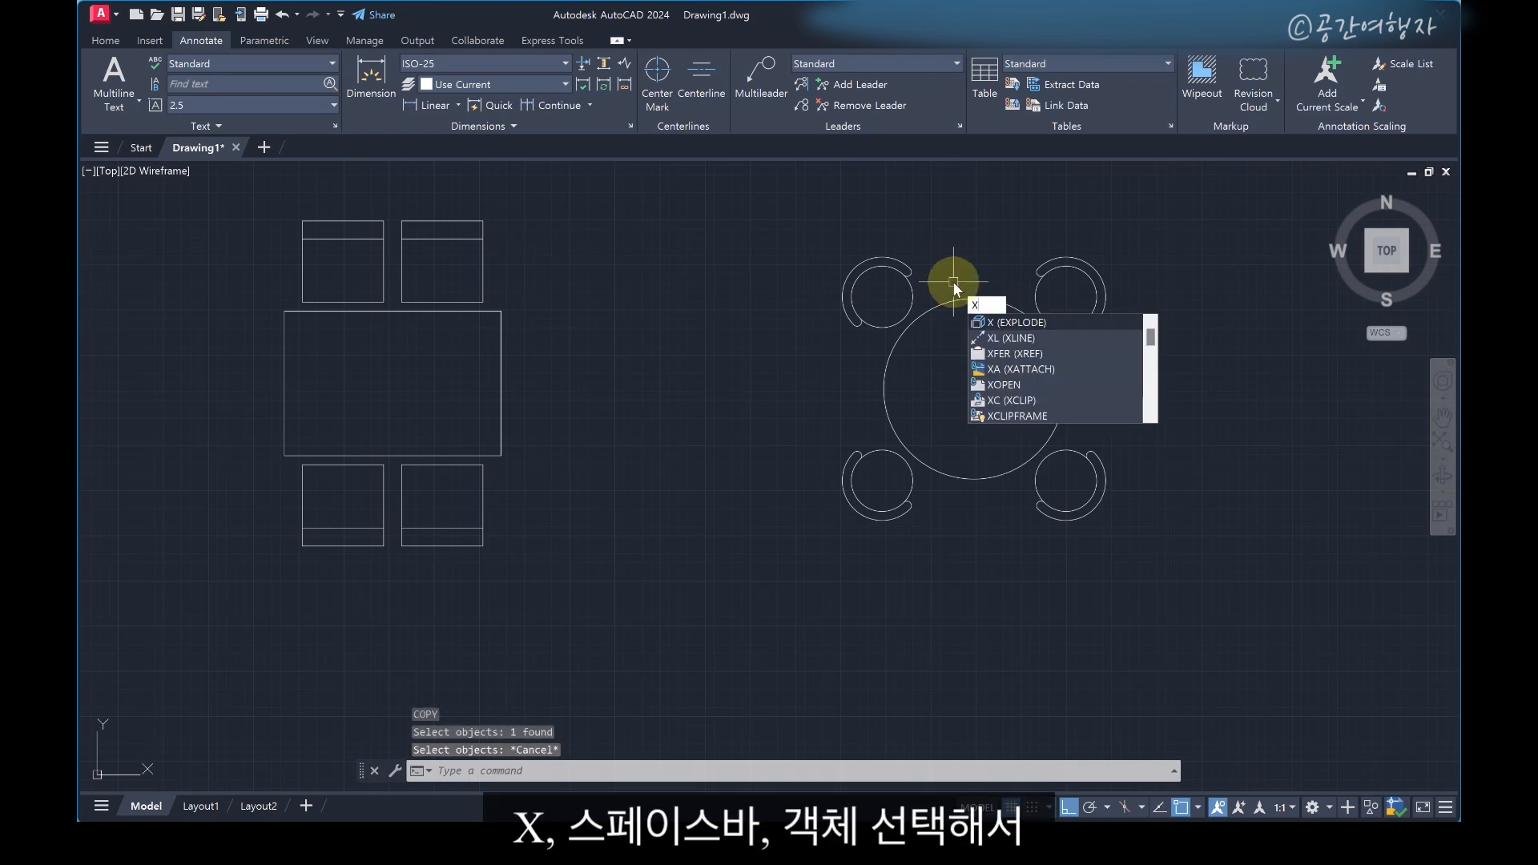
key("space")
left_click(910, 282)
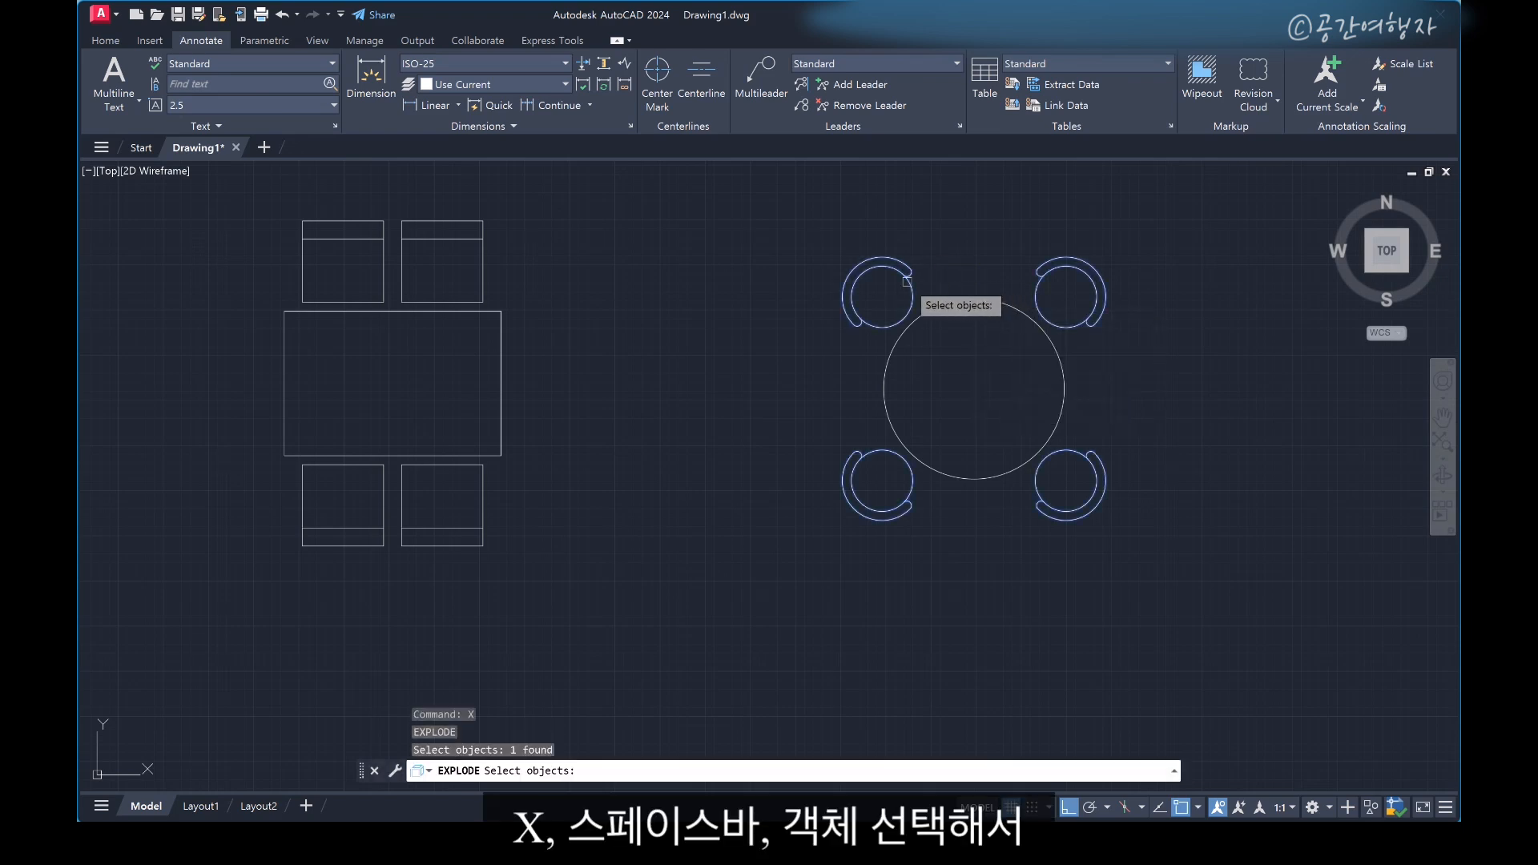
key("space")
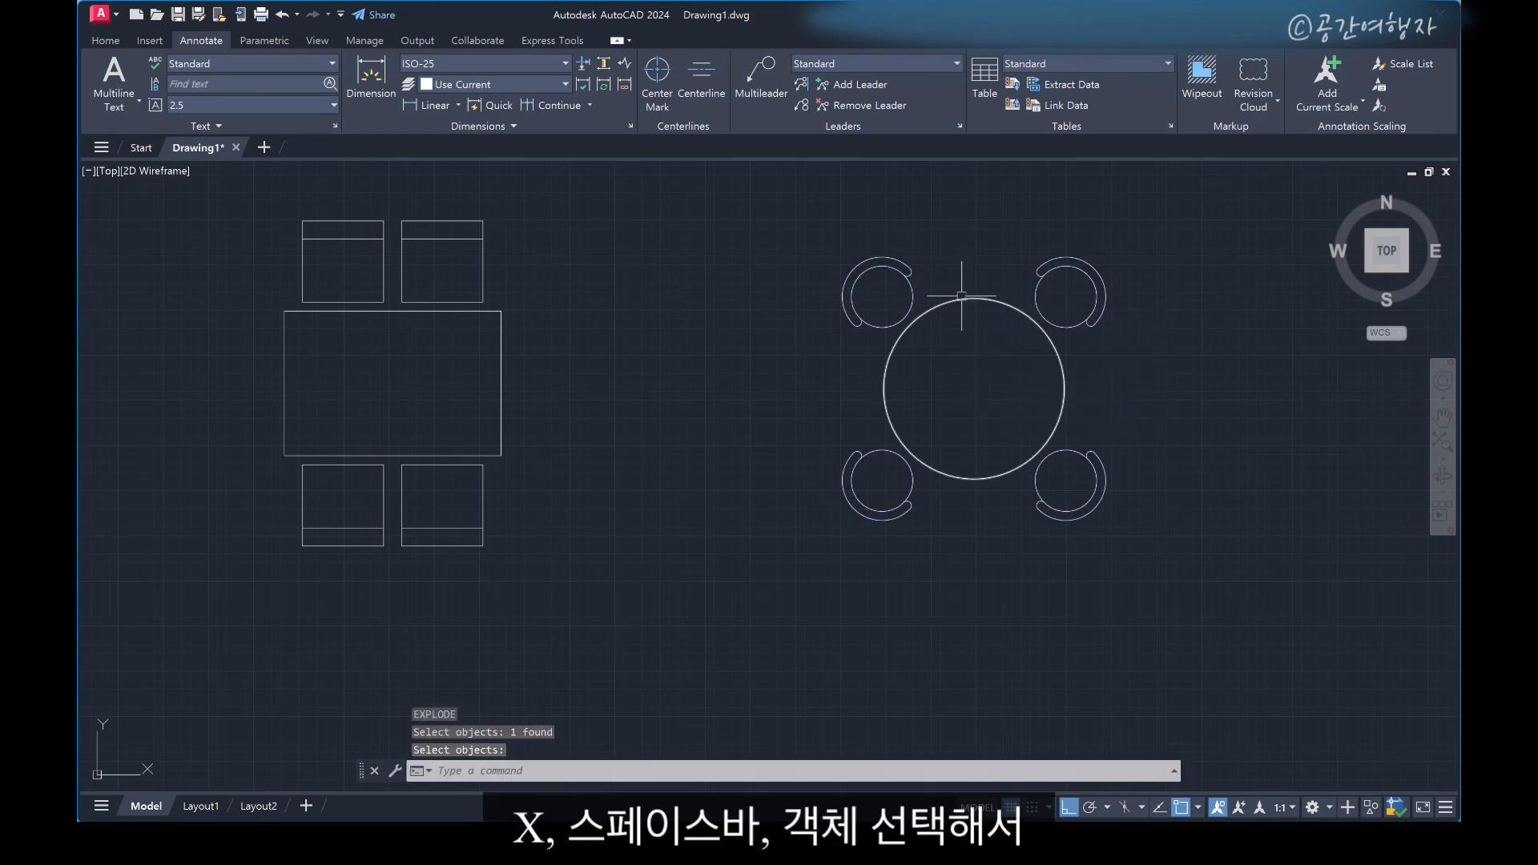
left_click(911, 290)
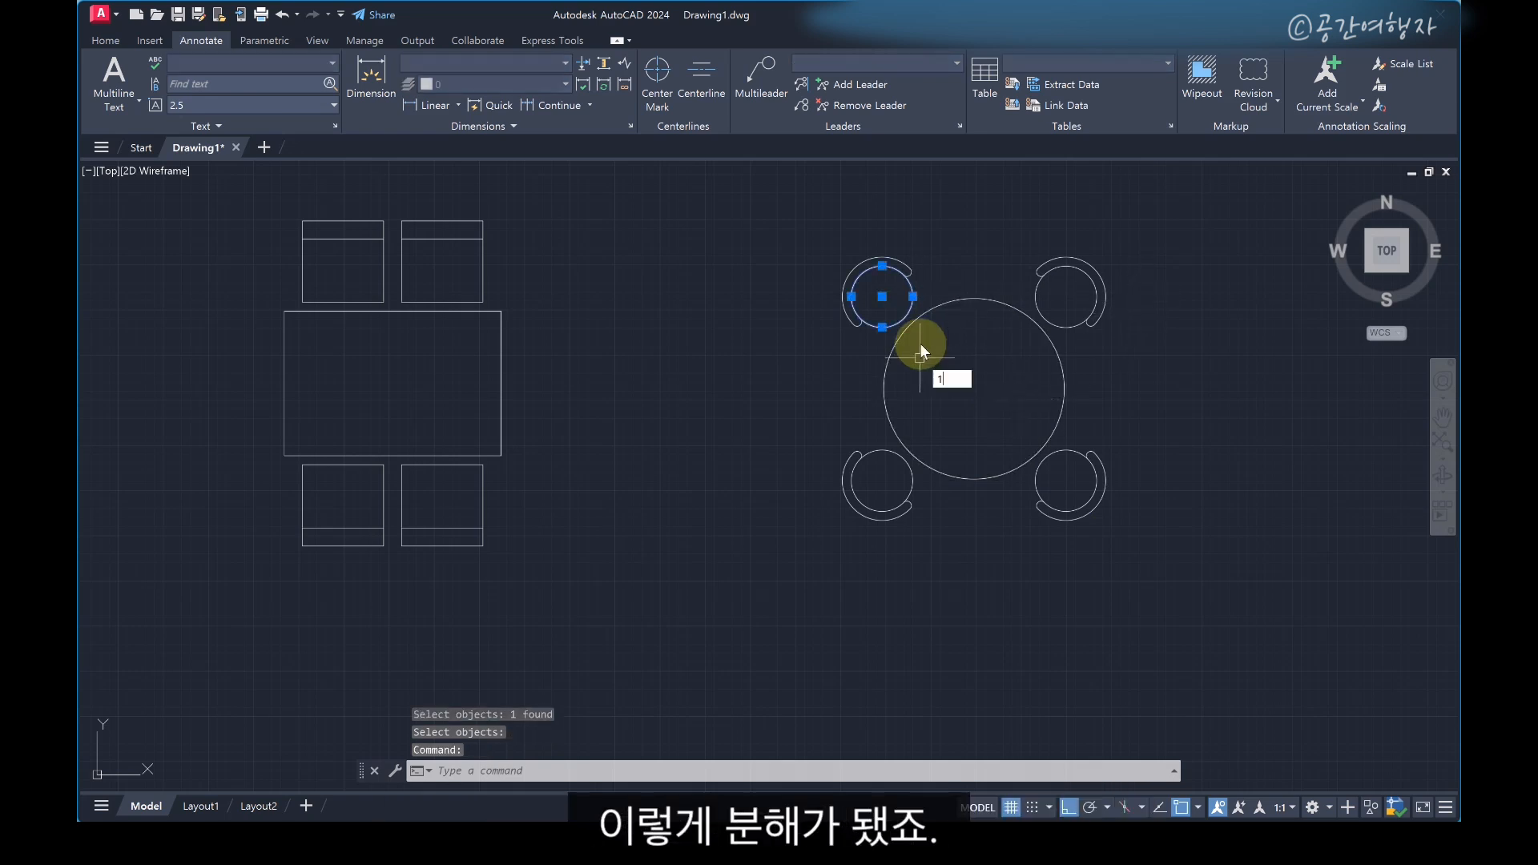
key("Escape")
key("Escape")
Copy the small round table's upper-left chair from its contact point with the table to the top quadrant of the large table's outermost circle
left_click(847, 225)
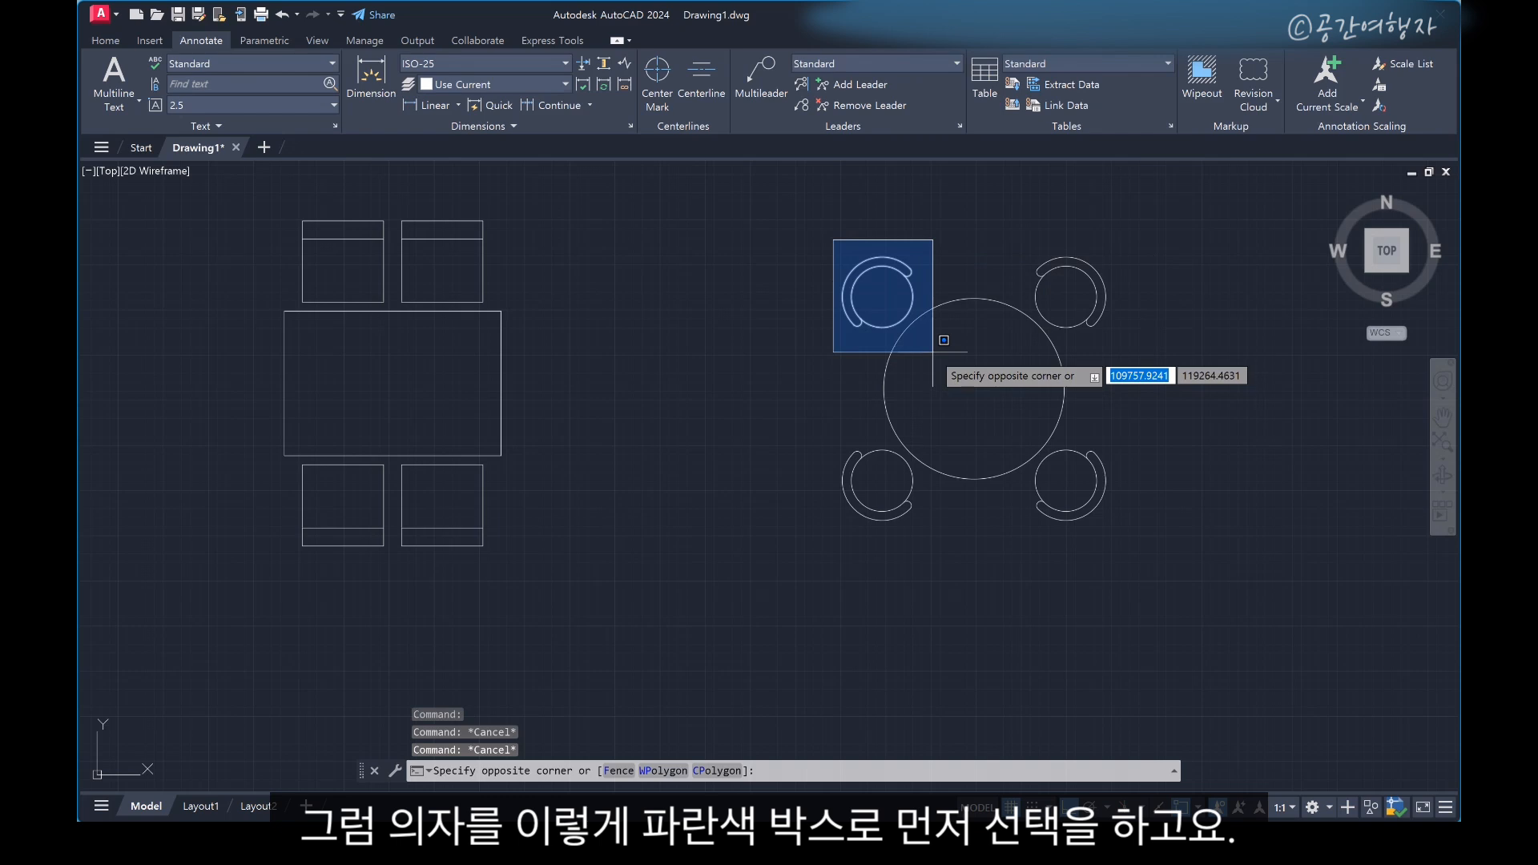
left_click(933, 351)
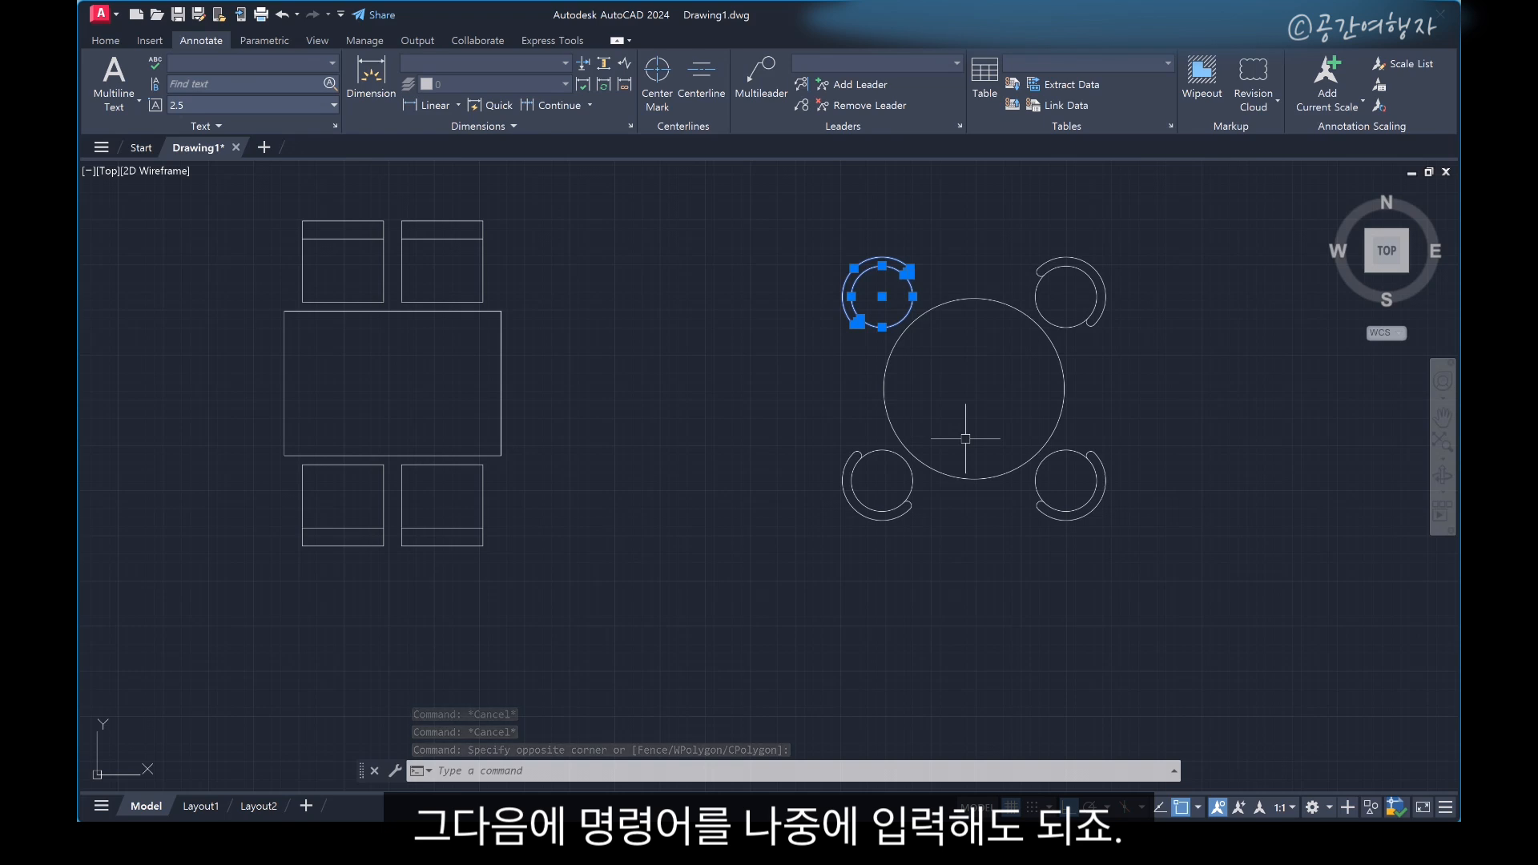
type("co")
key("Return")
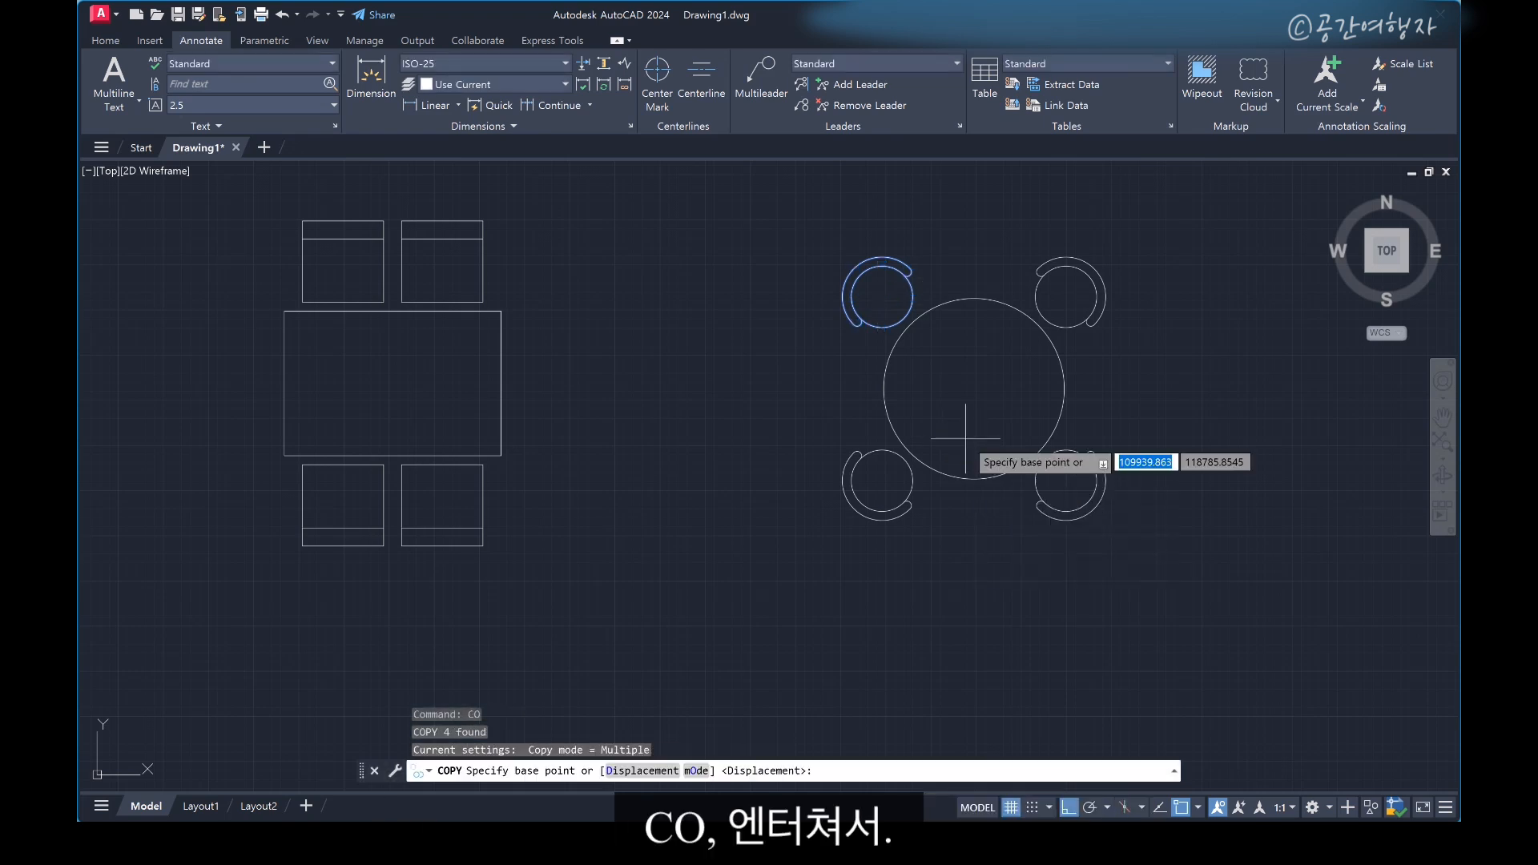
scroll(916, 314, "up", 2)
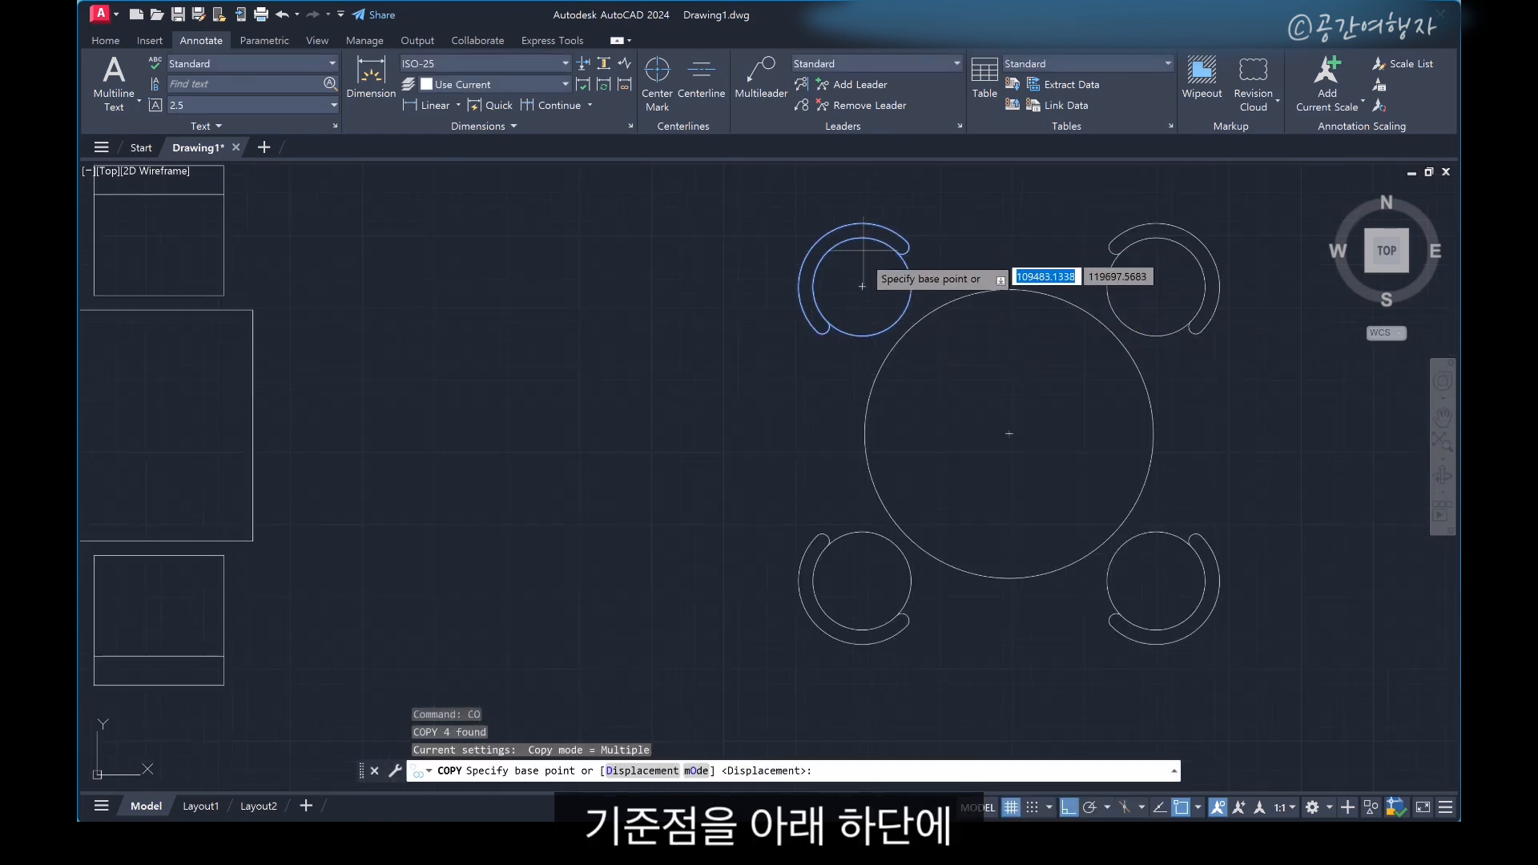
left_click(894, 324)
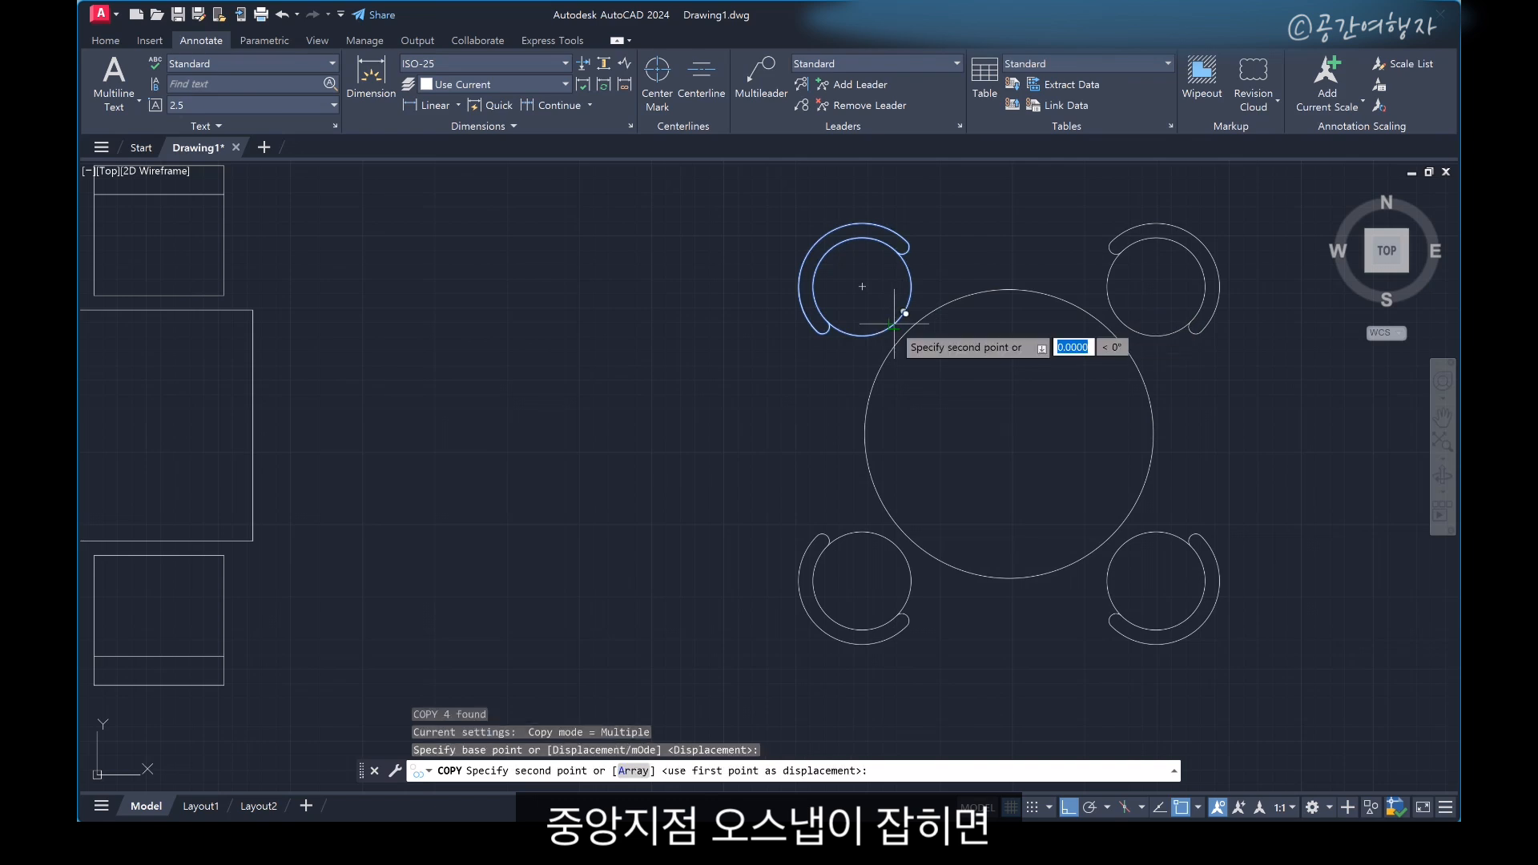
scroll(994, 296, "down", 3)
scroll(1095, 368, "up", 2)
scroll(916, 344, "up", 4)
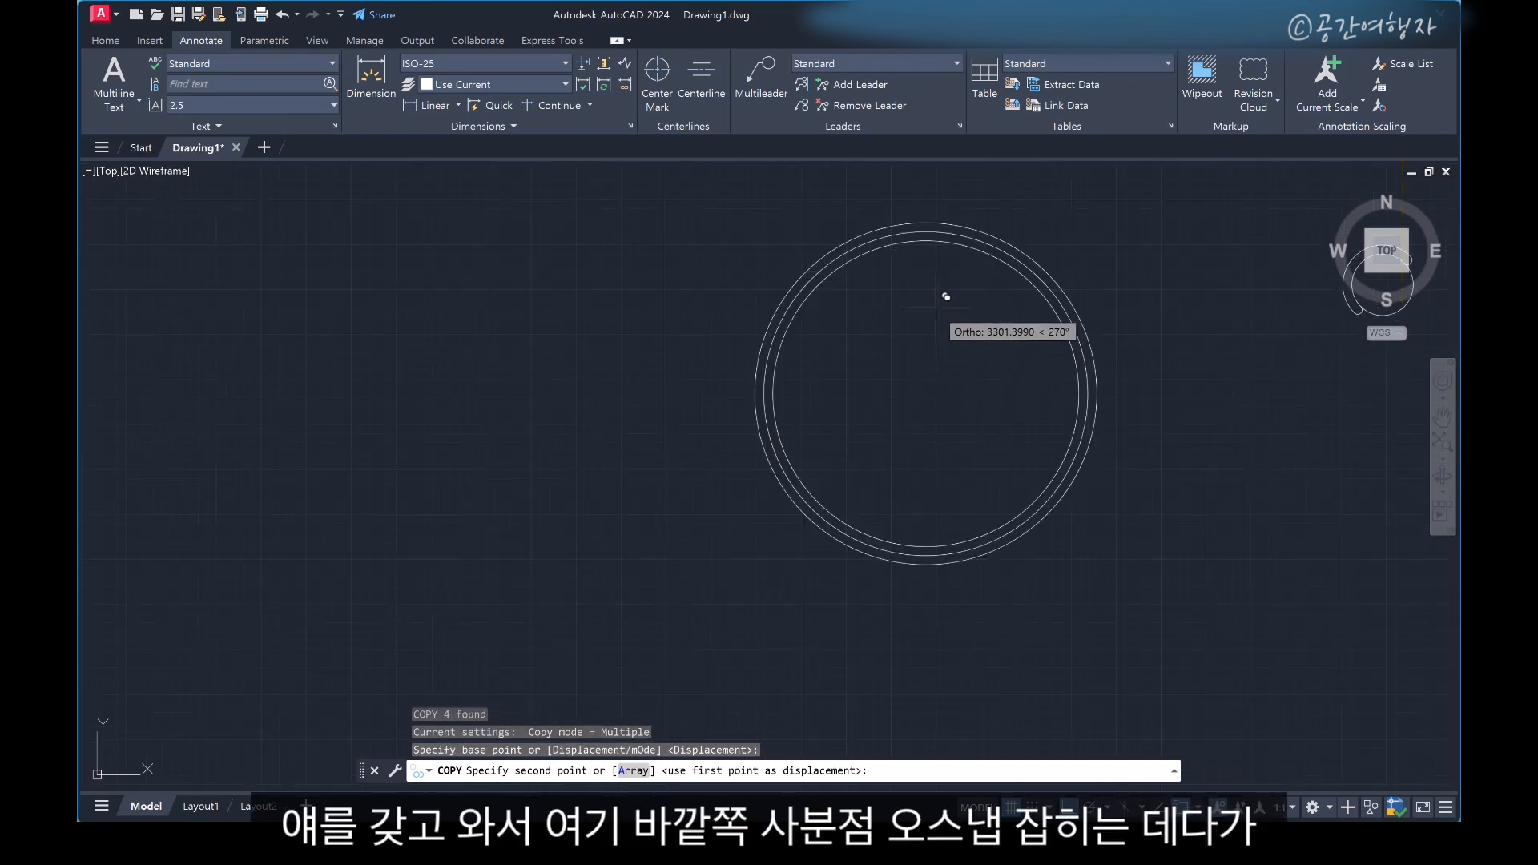
left_click(920, 231)
scroll(714, 545, "down", 2)
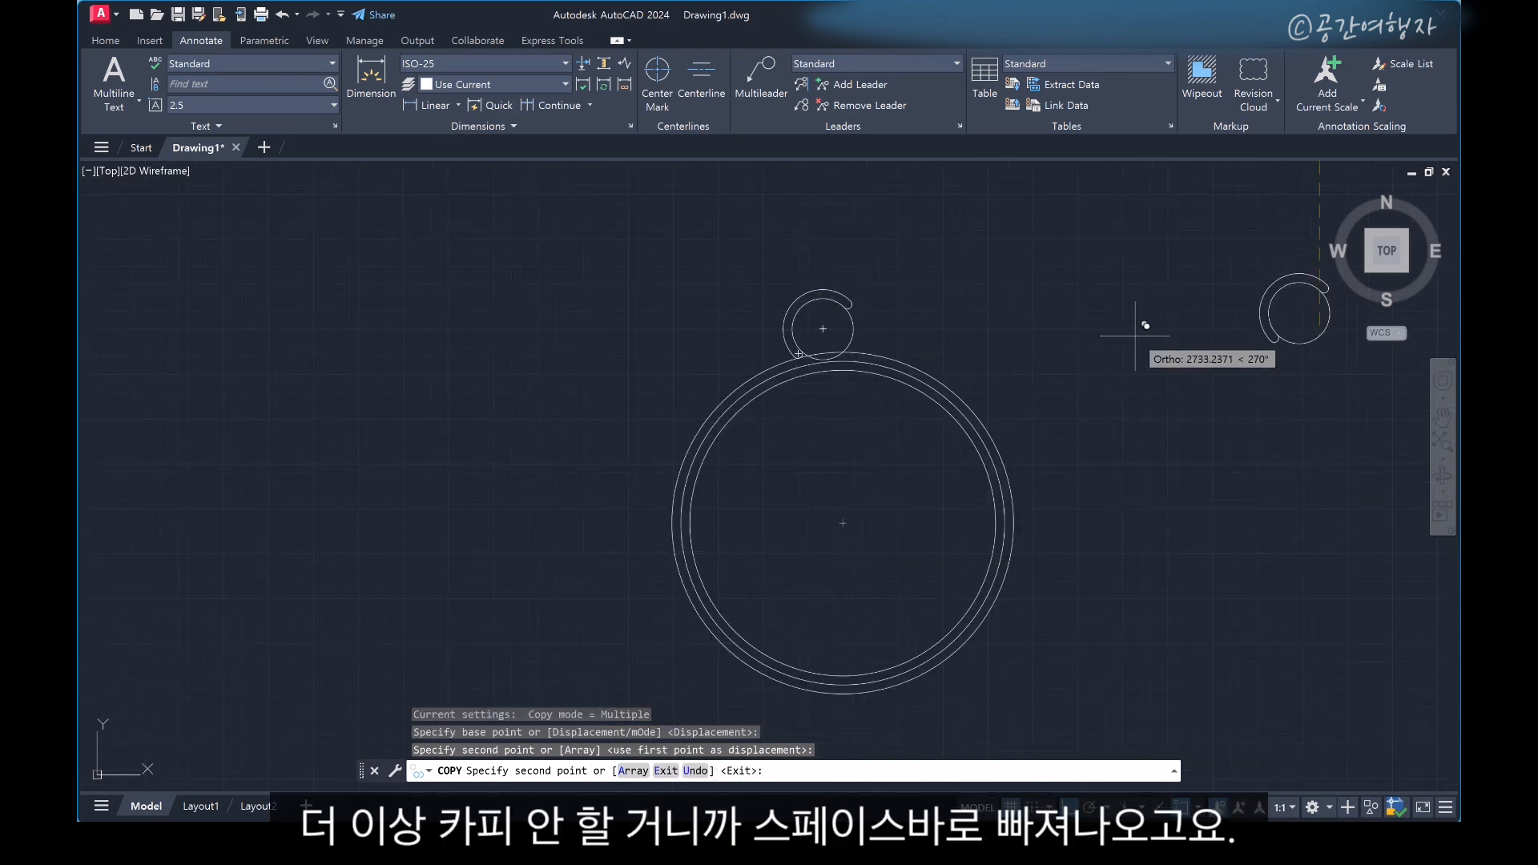
key("space")
Rotate the copied chair by -45 degrees about the top quadrant of the large table's outermost circle
scroll(823, 278, "up", 3)
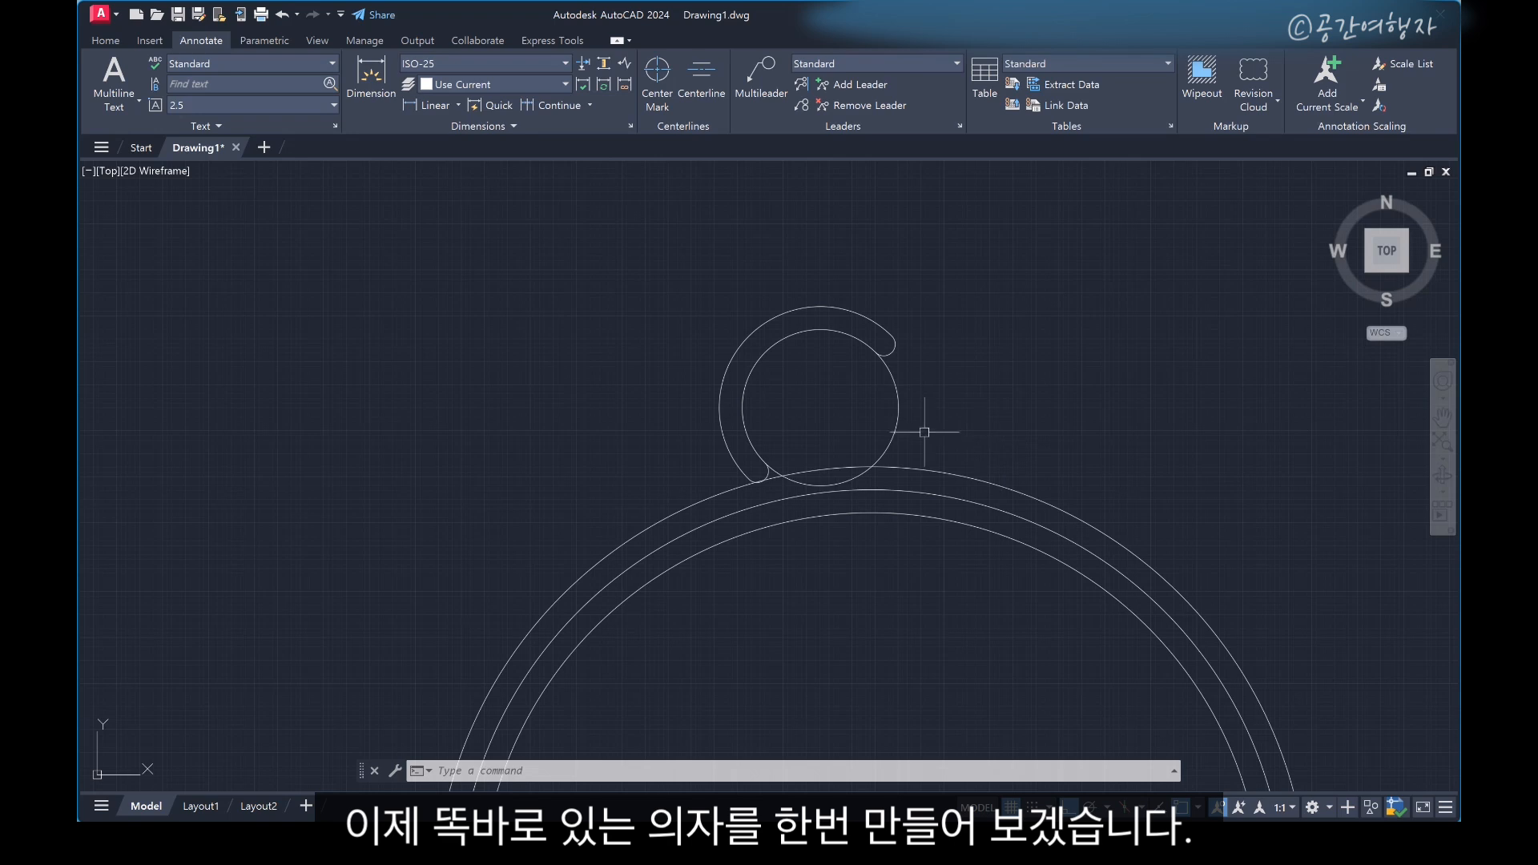
type("RO")
key("space")
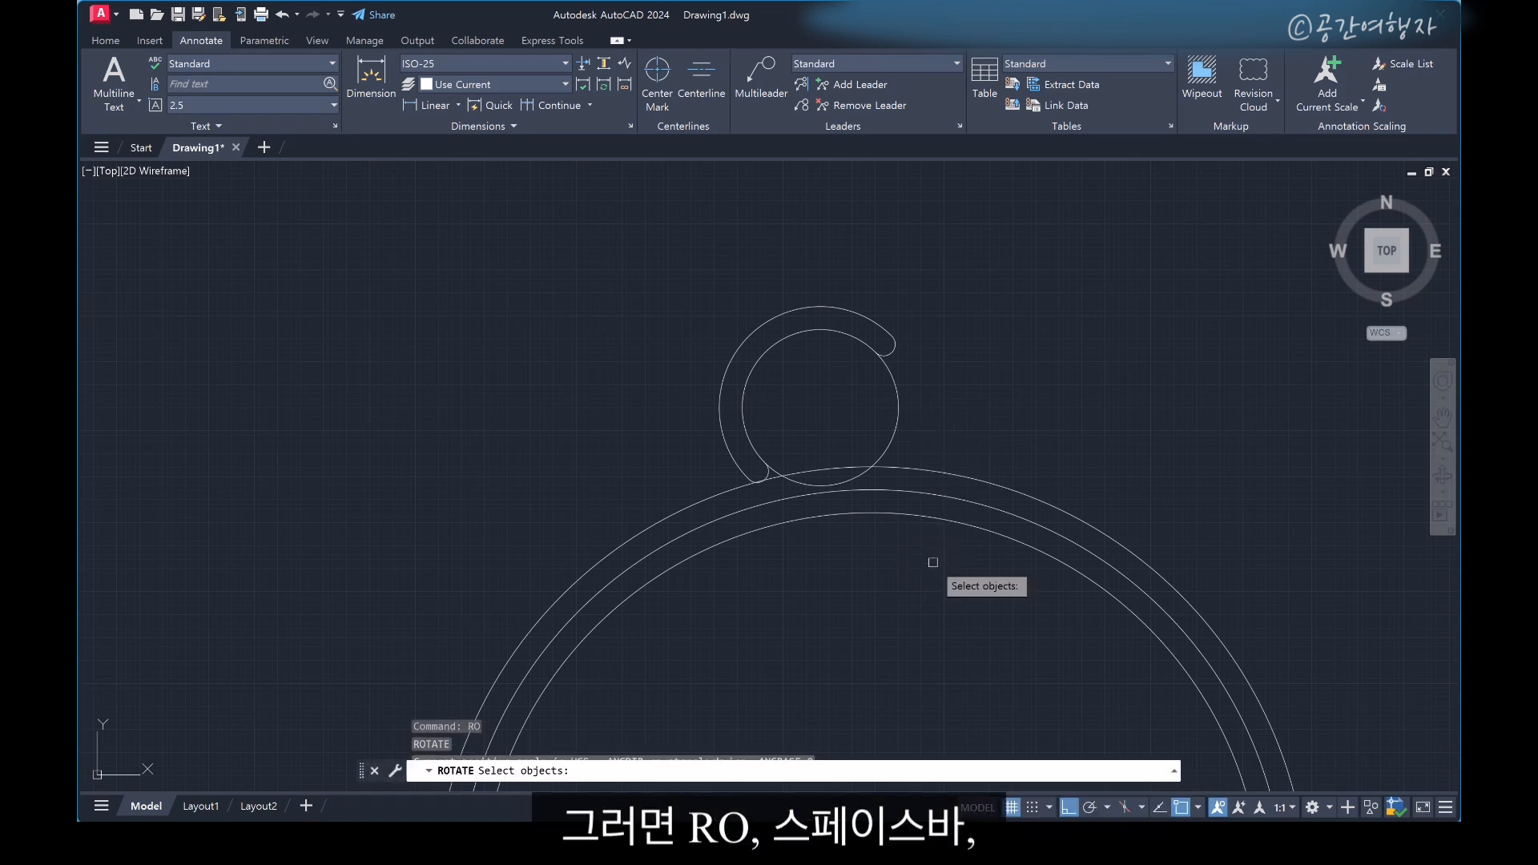
left_click(699, 293)
left_click(990, 580)
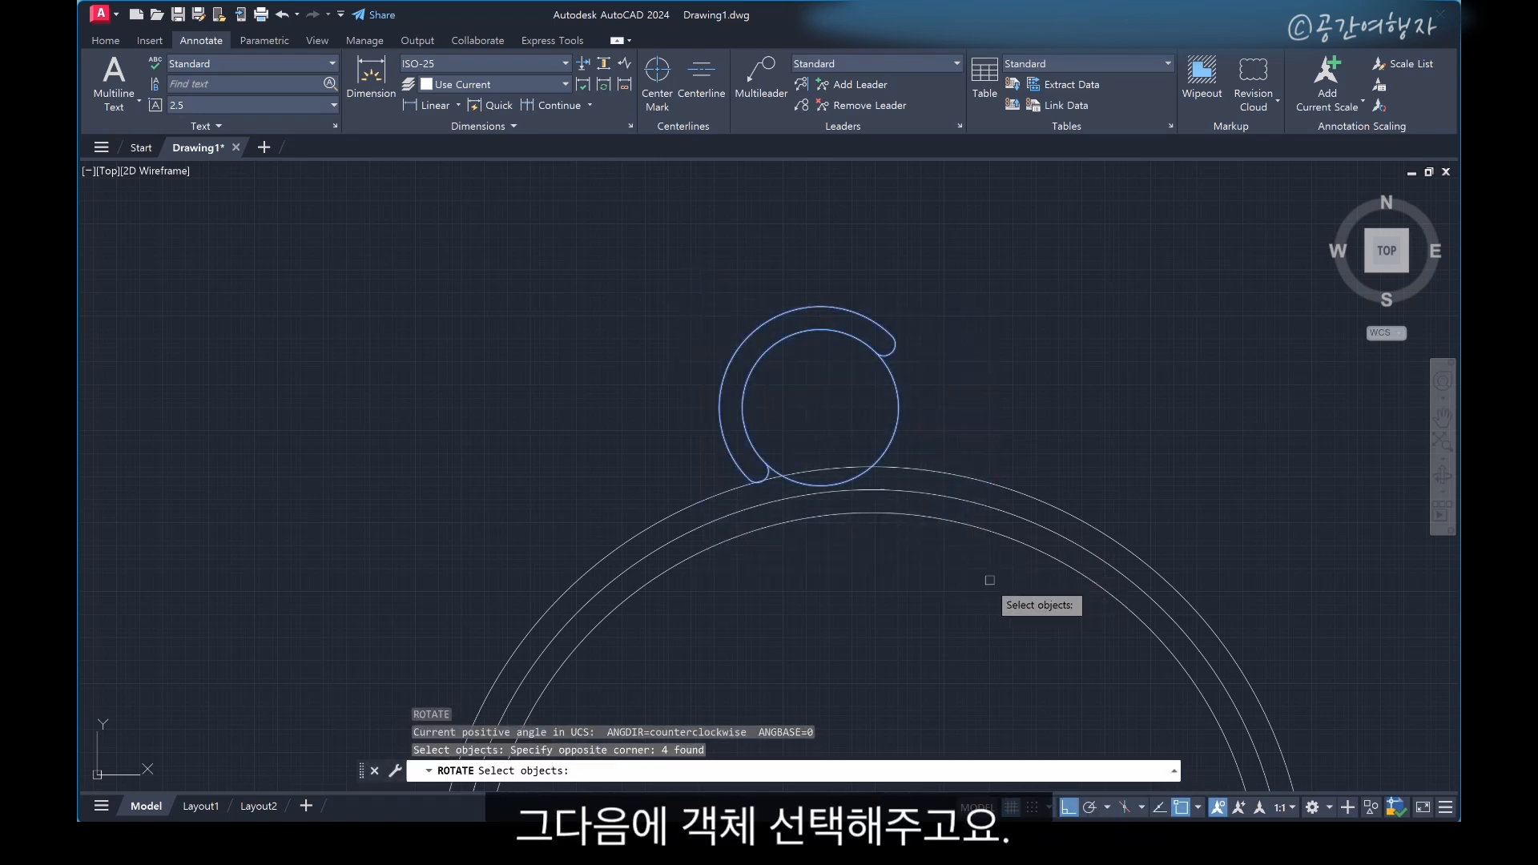
key("space")
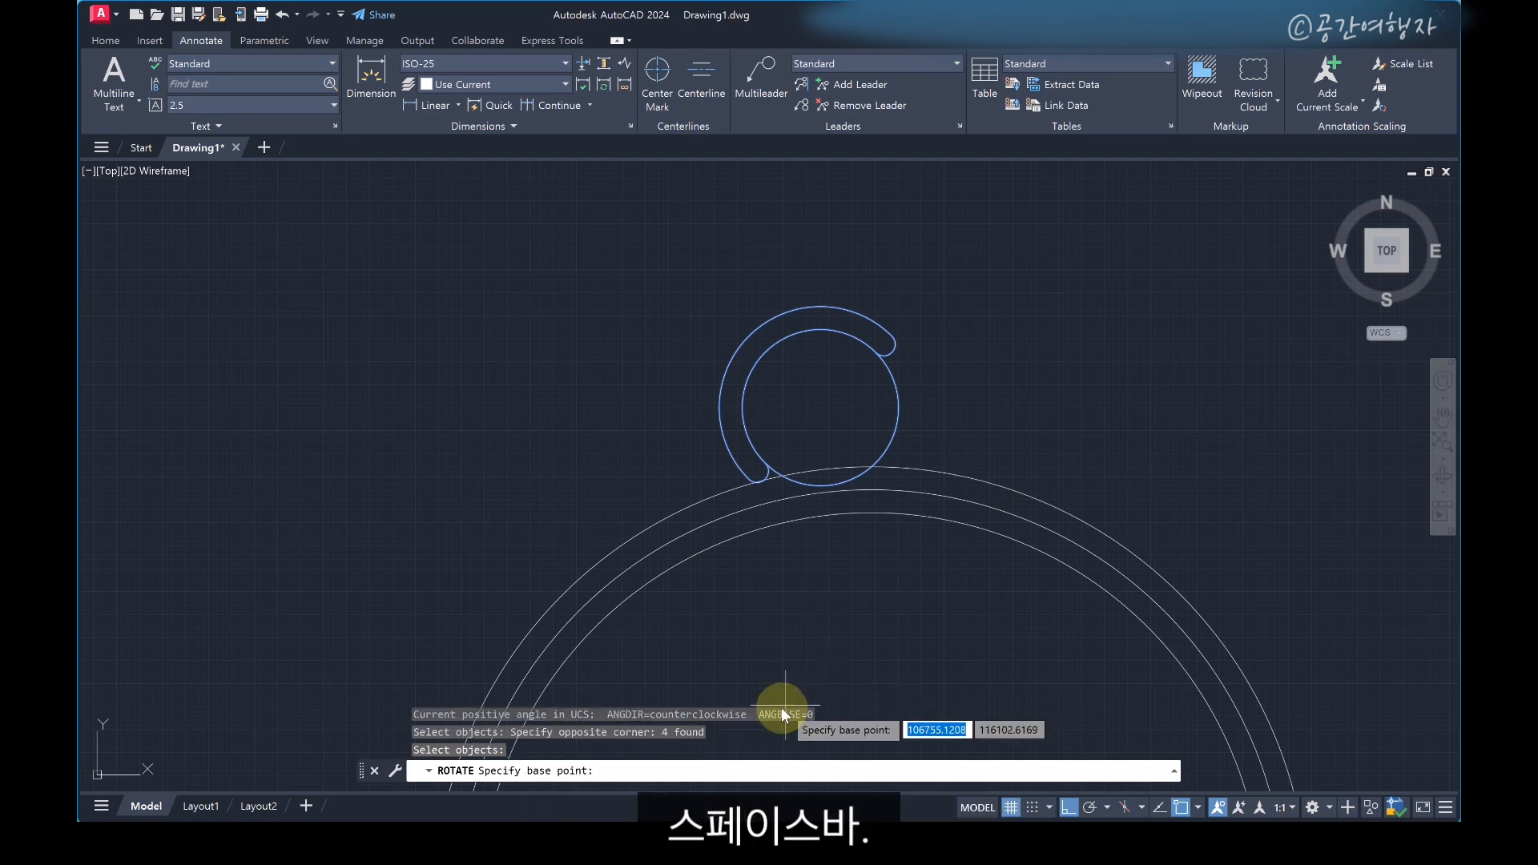
left_click(872, 466)
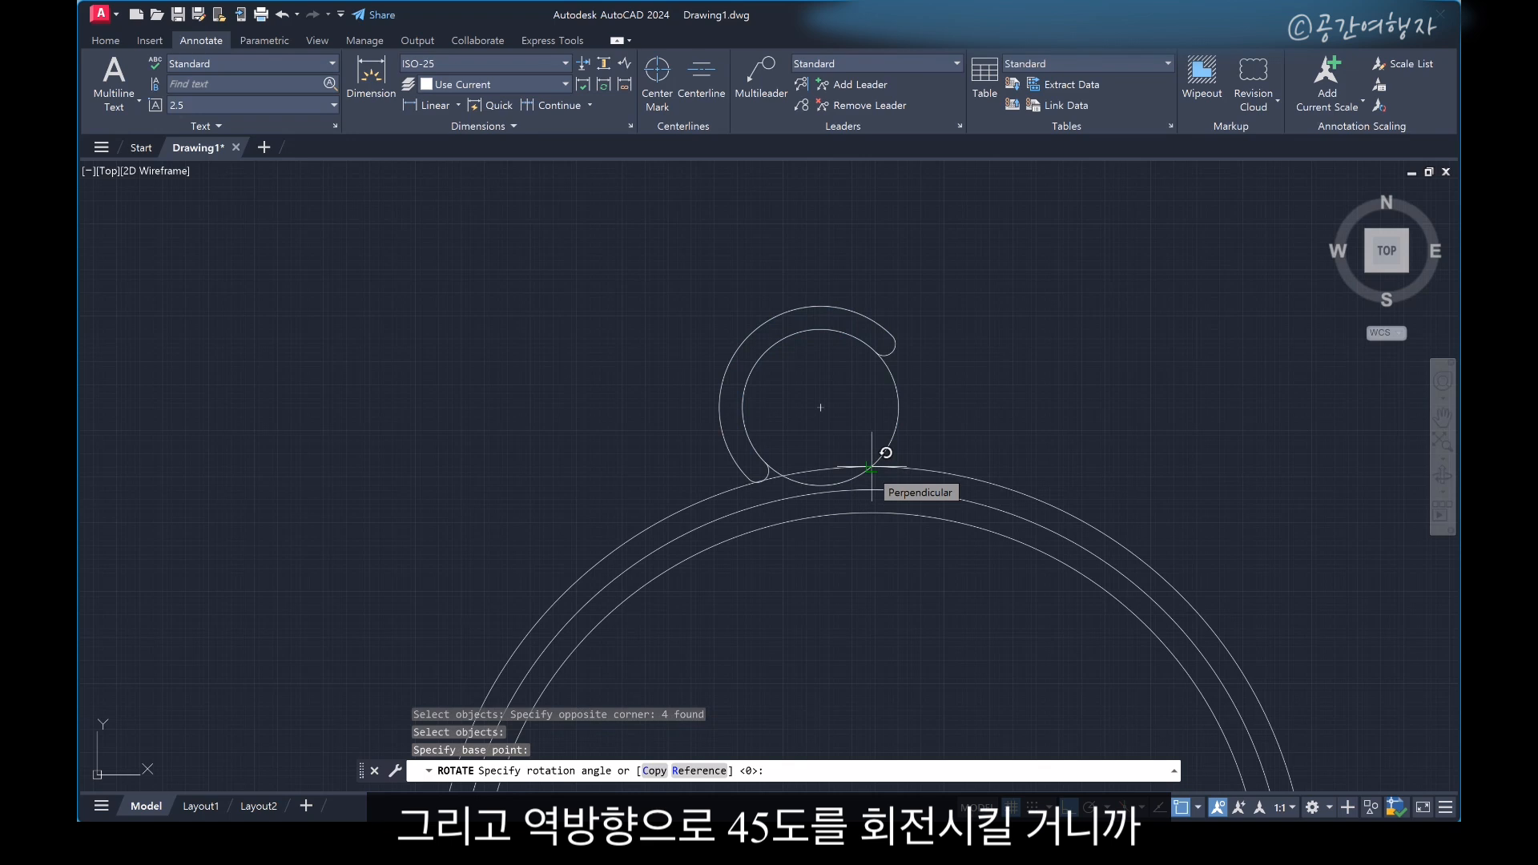
type("-45")
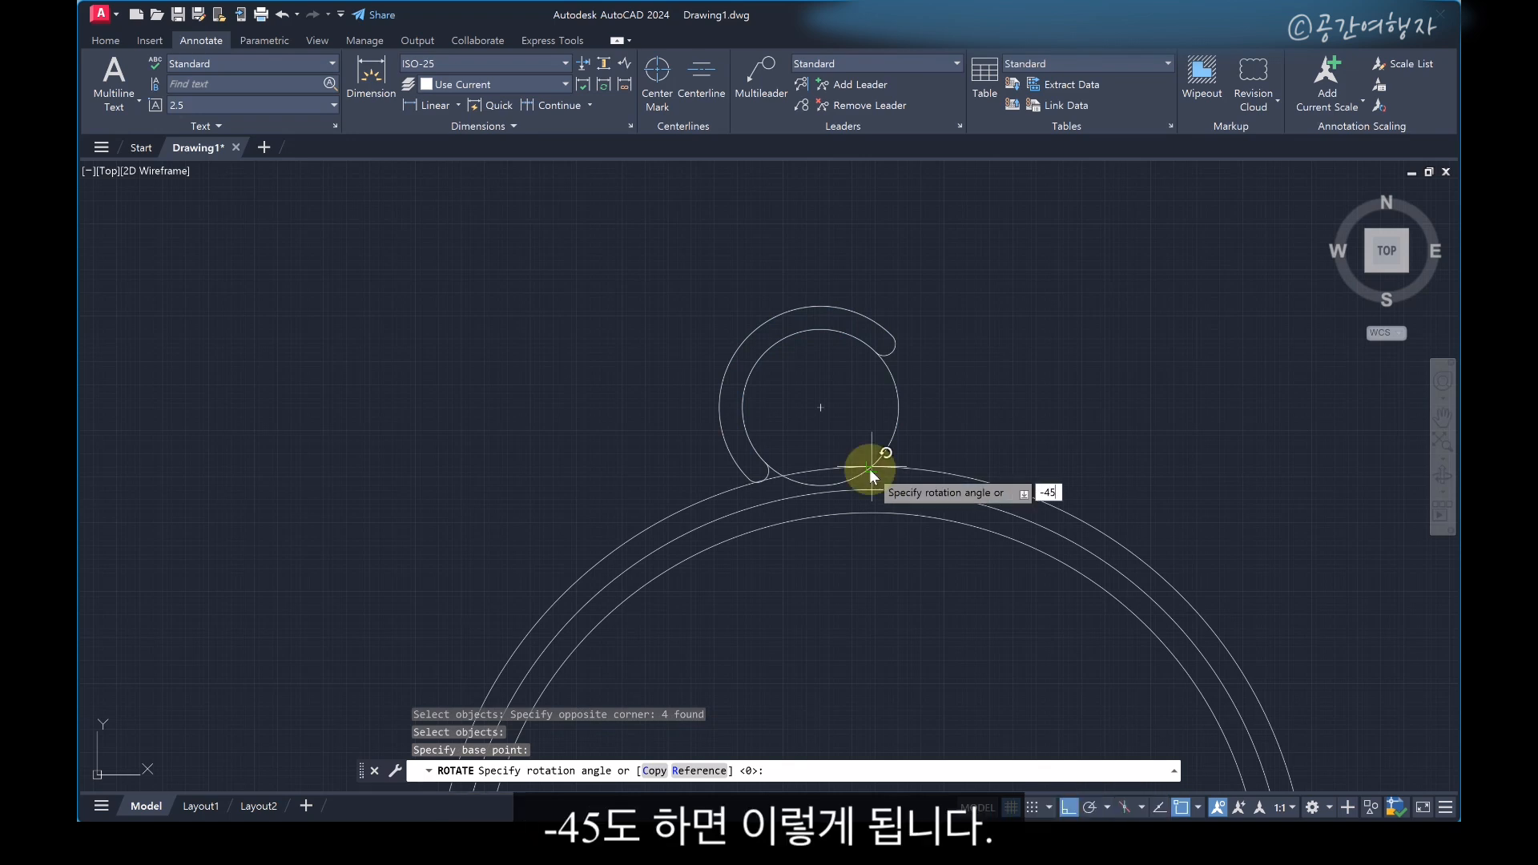
key("Return")
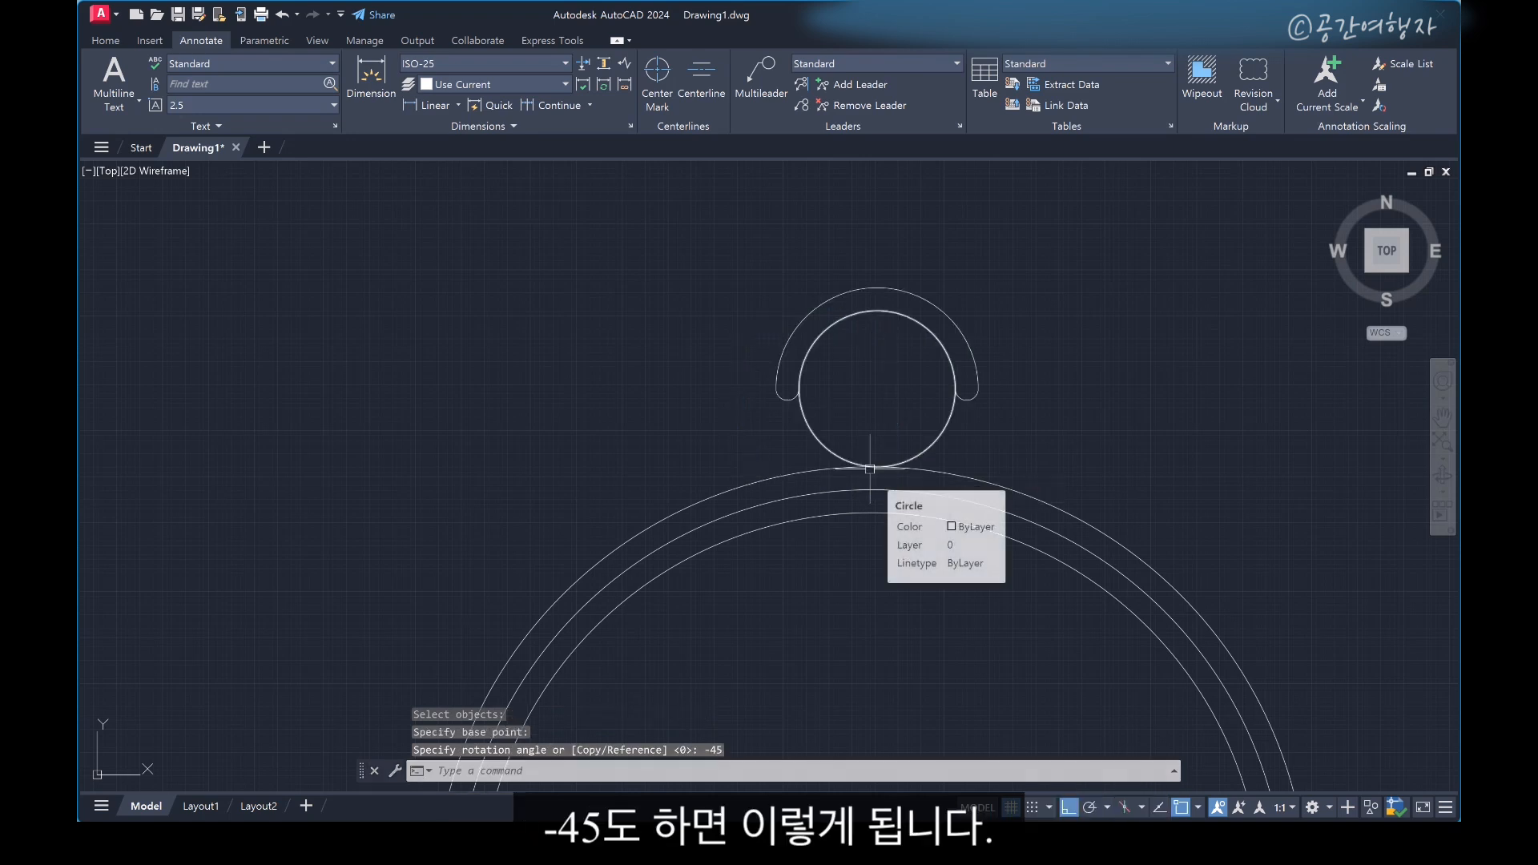
scroll(985, 447, "down", 2)
mouse_move(985, 446)
middle_mouse_down()
mouse_move(968, 369)
mouse_move(952, 378)
middle_mouse_up()
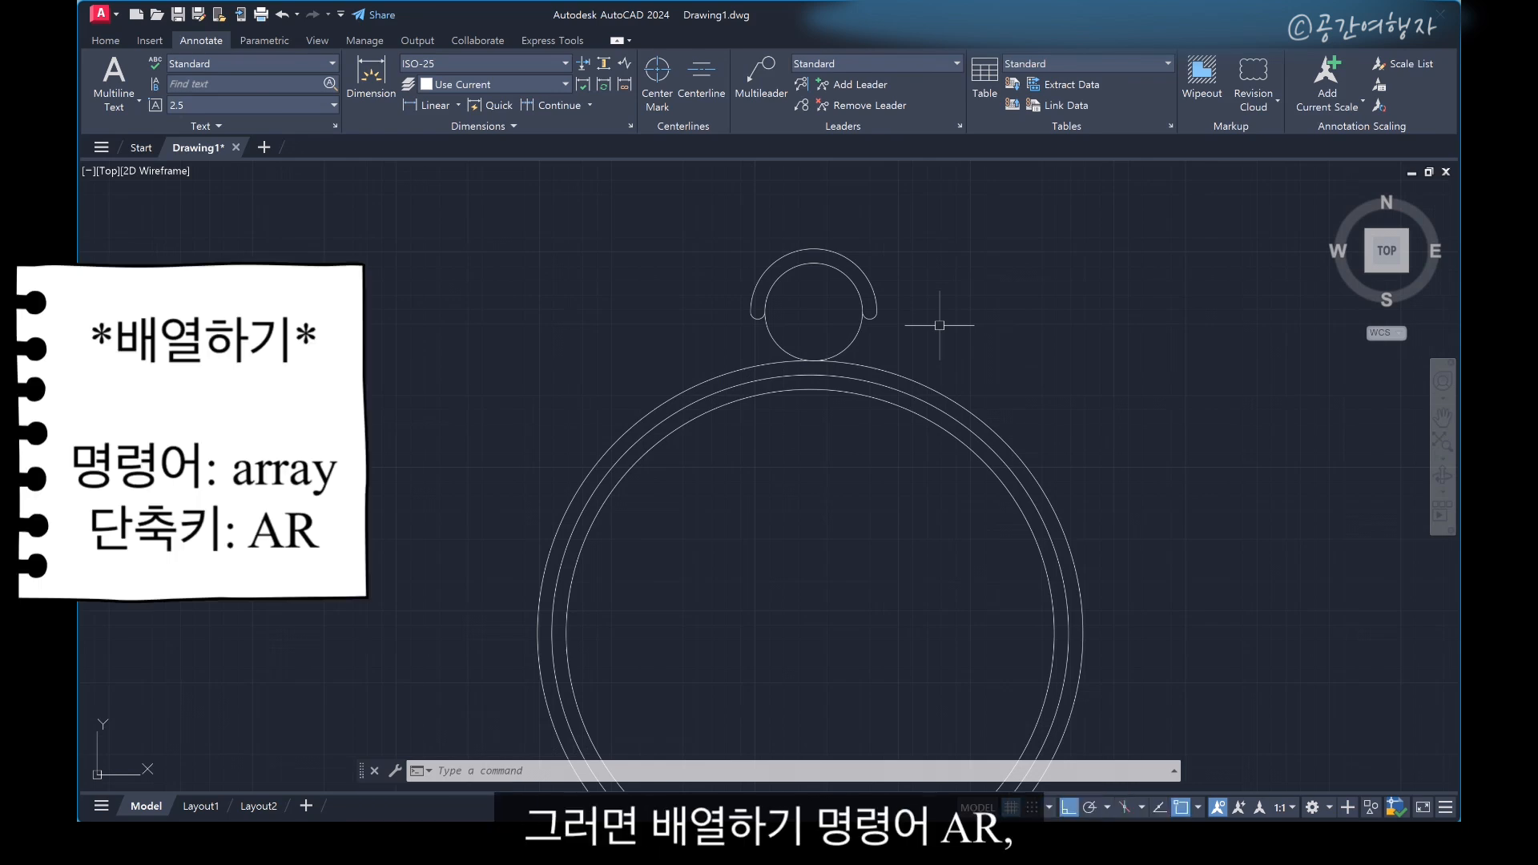
Create a polar array of the chair with 8 items around the center of the large round table
type("AR")
key("space")
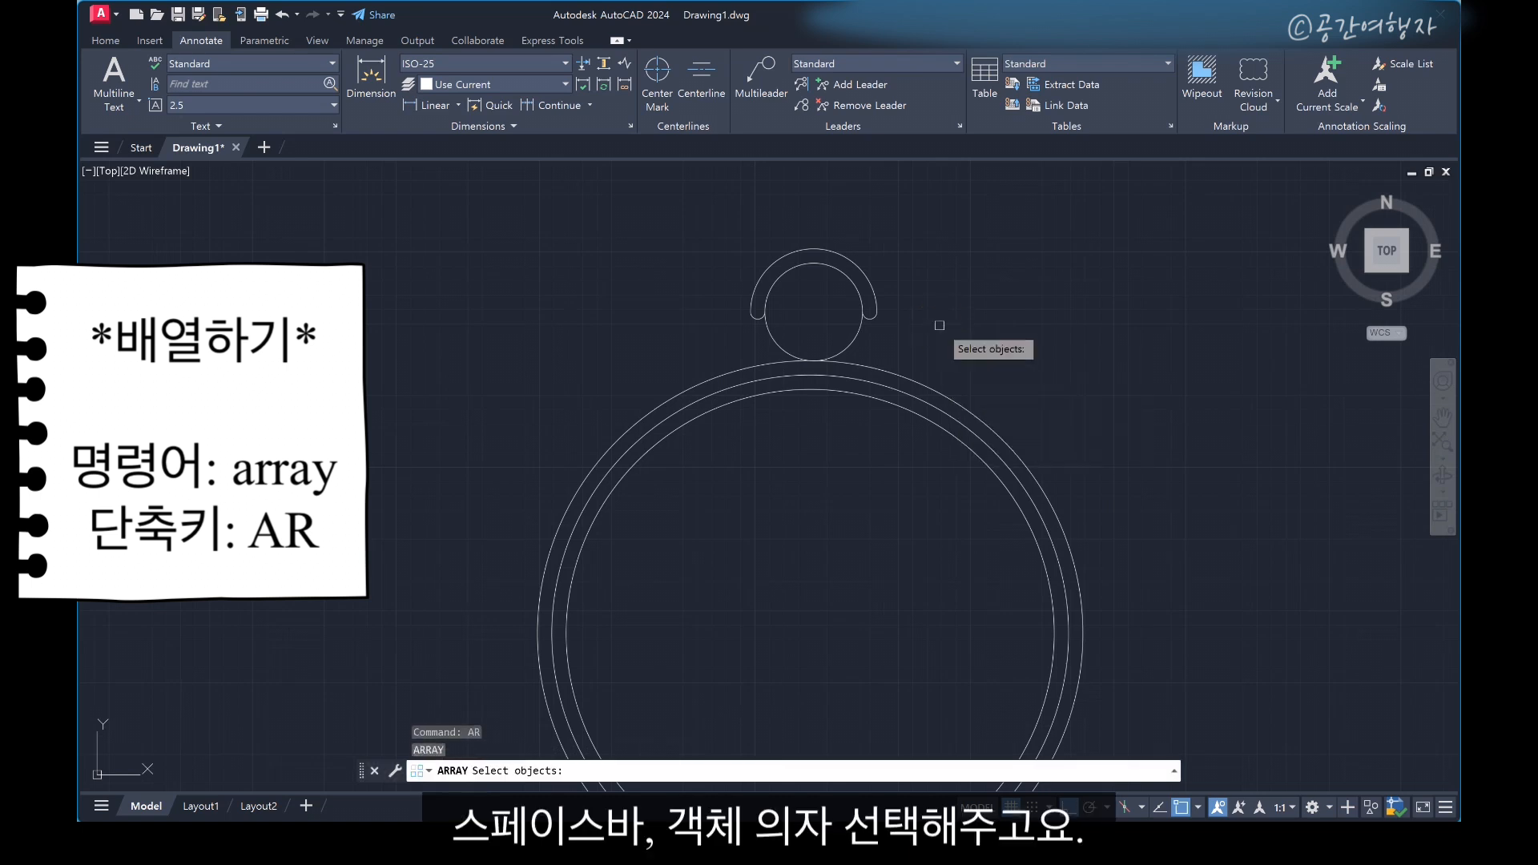
left_click(712, 223)
left_click(946, 436)
key("space")
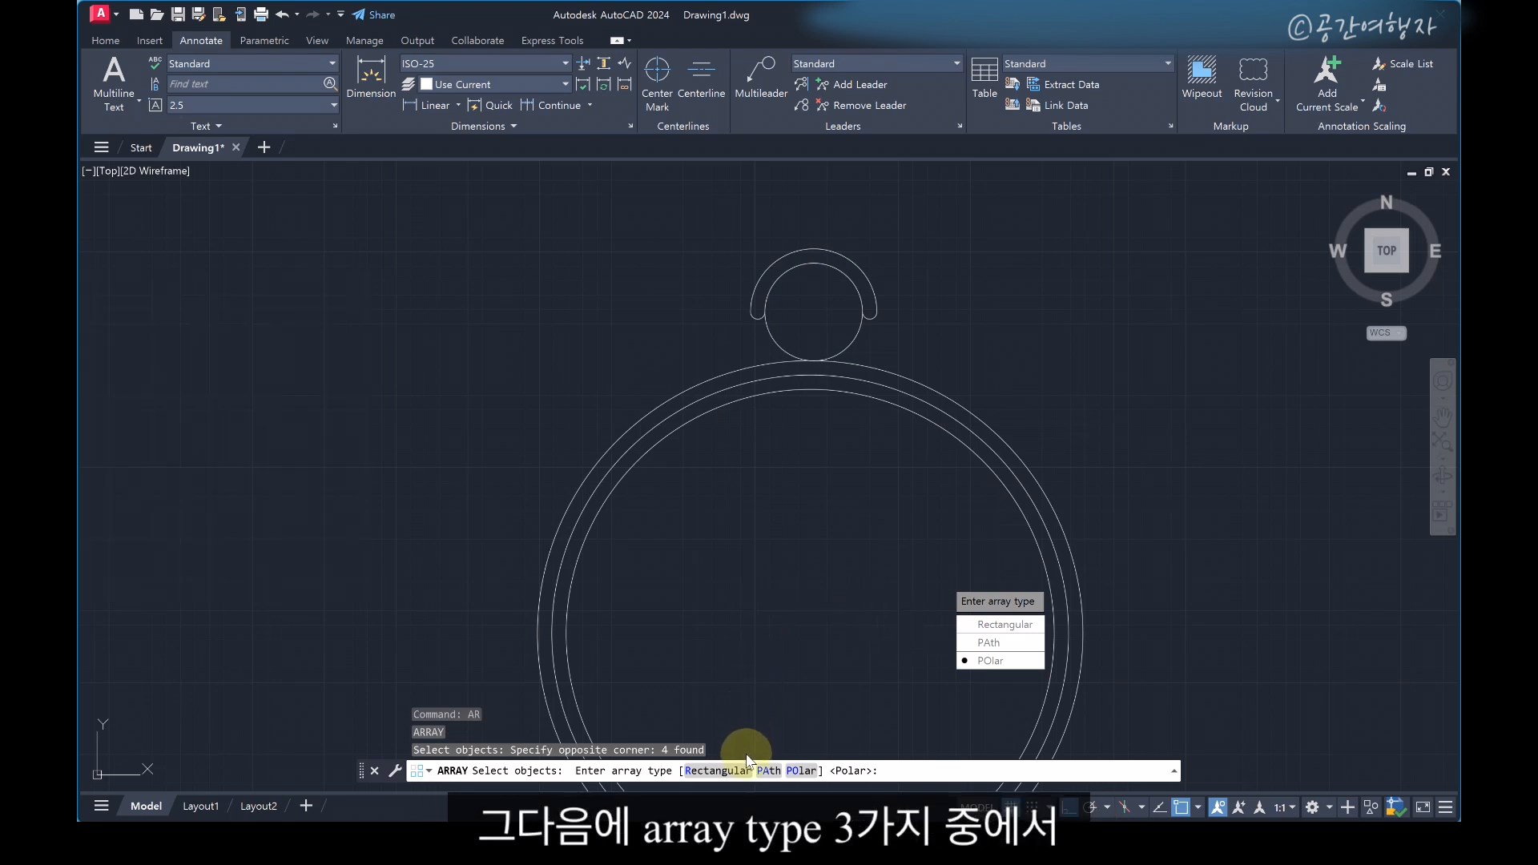
left_click(800, 771)
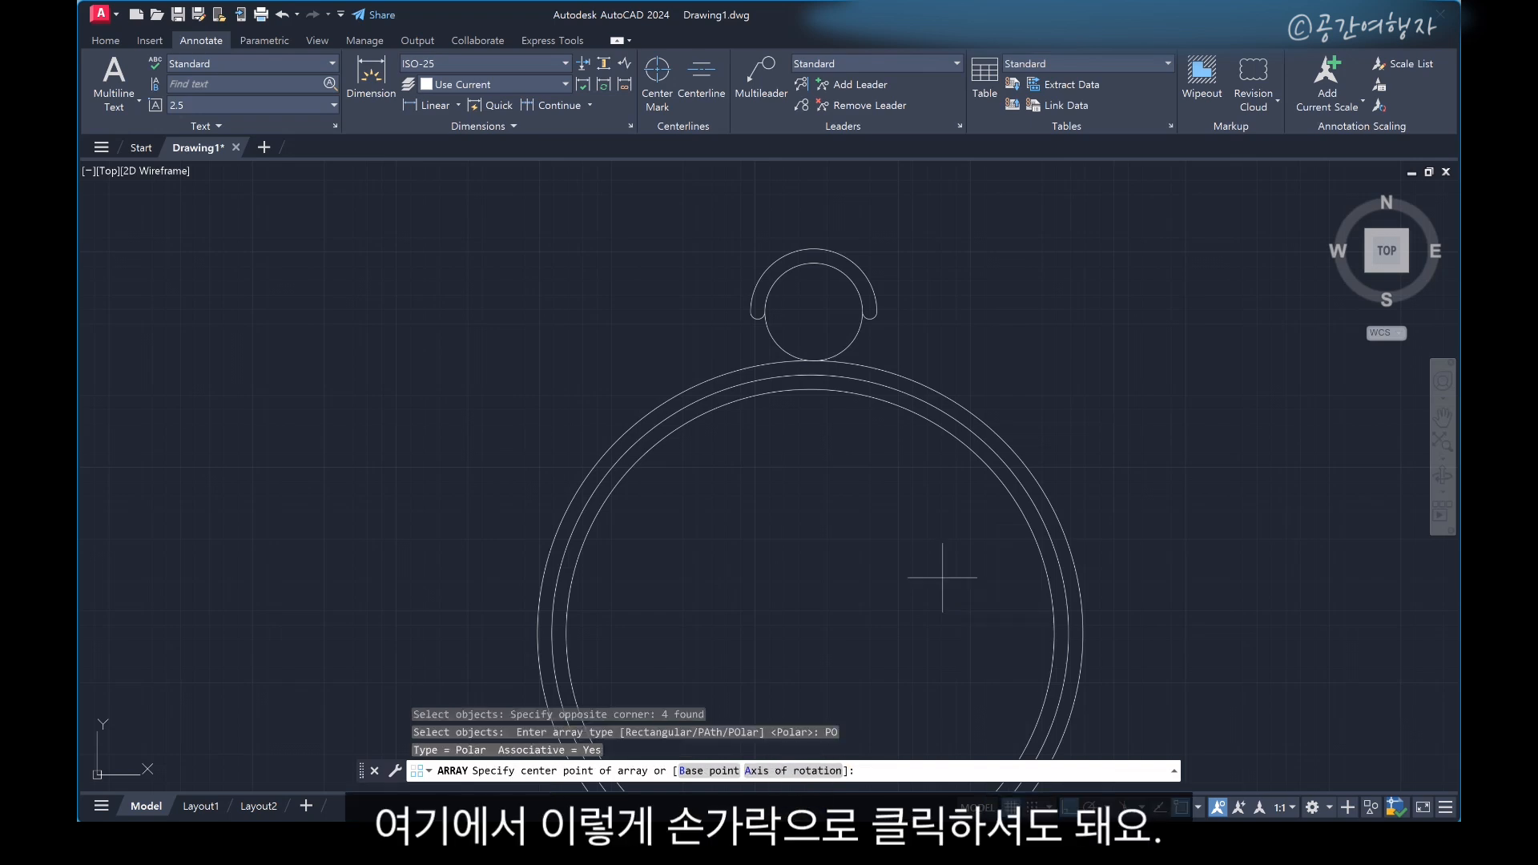
scroll(769, 372, "down", 2)
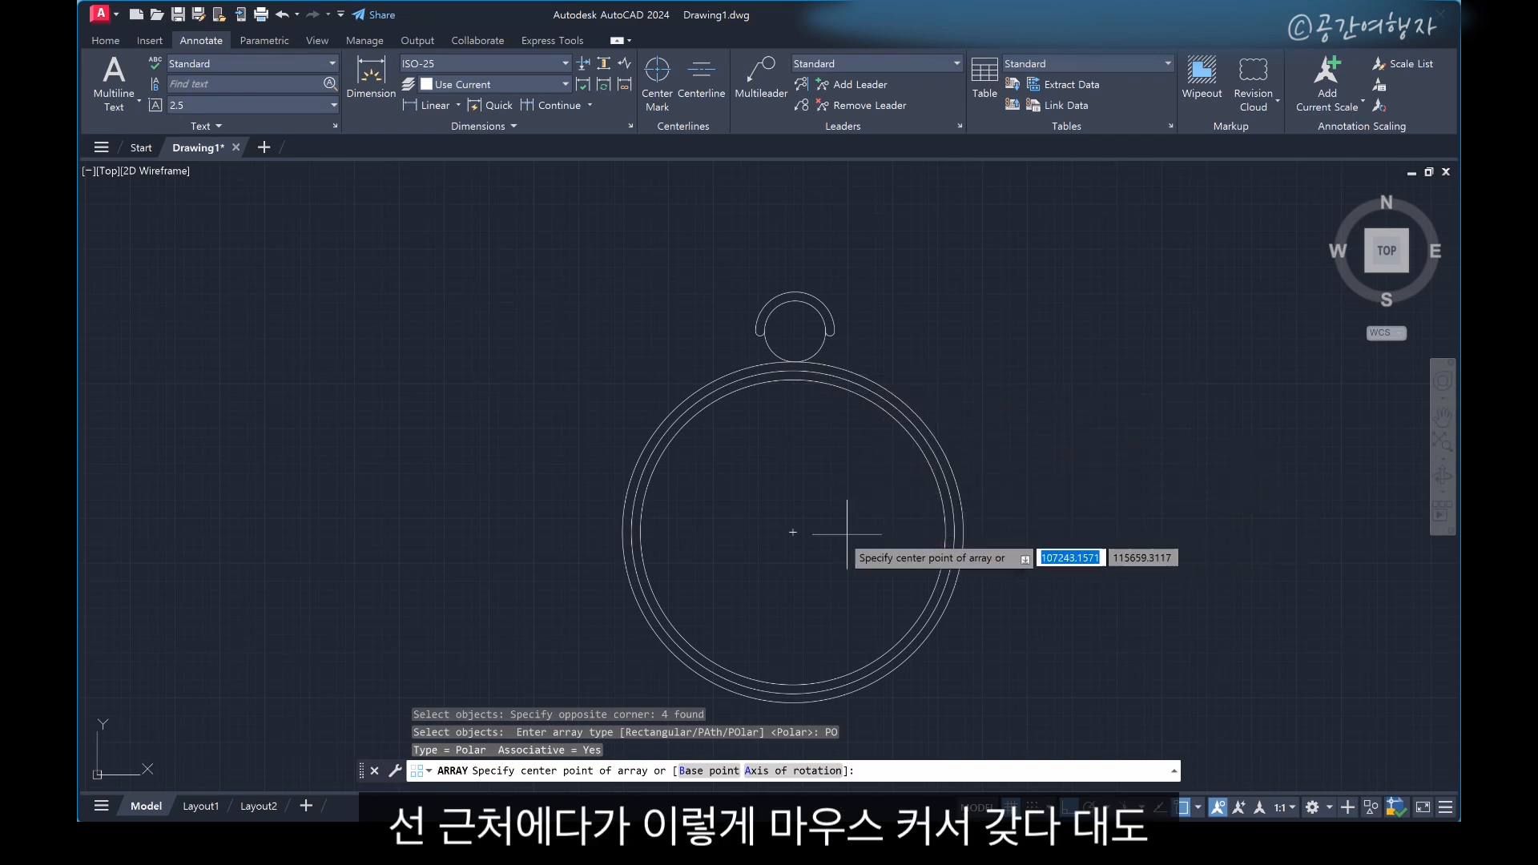
left_click(793, 532)
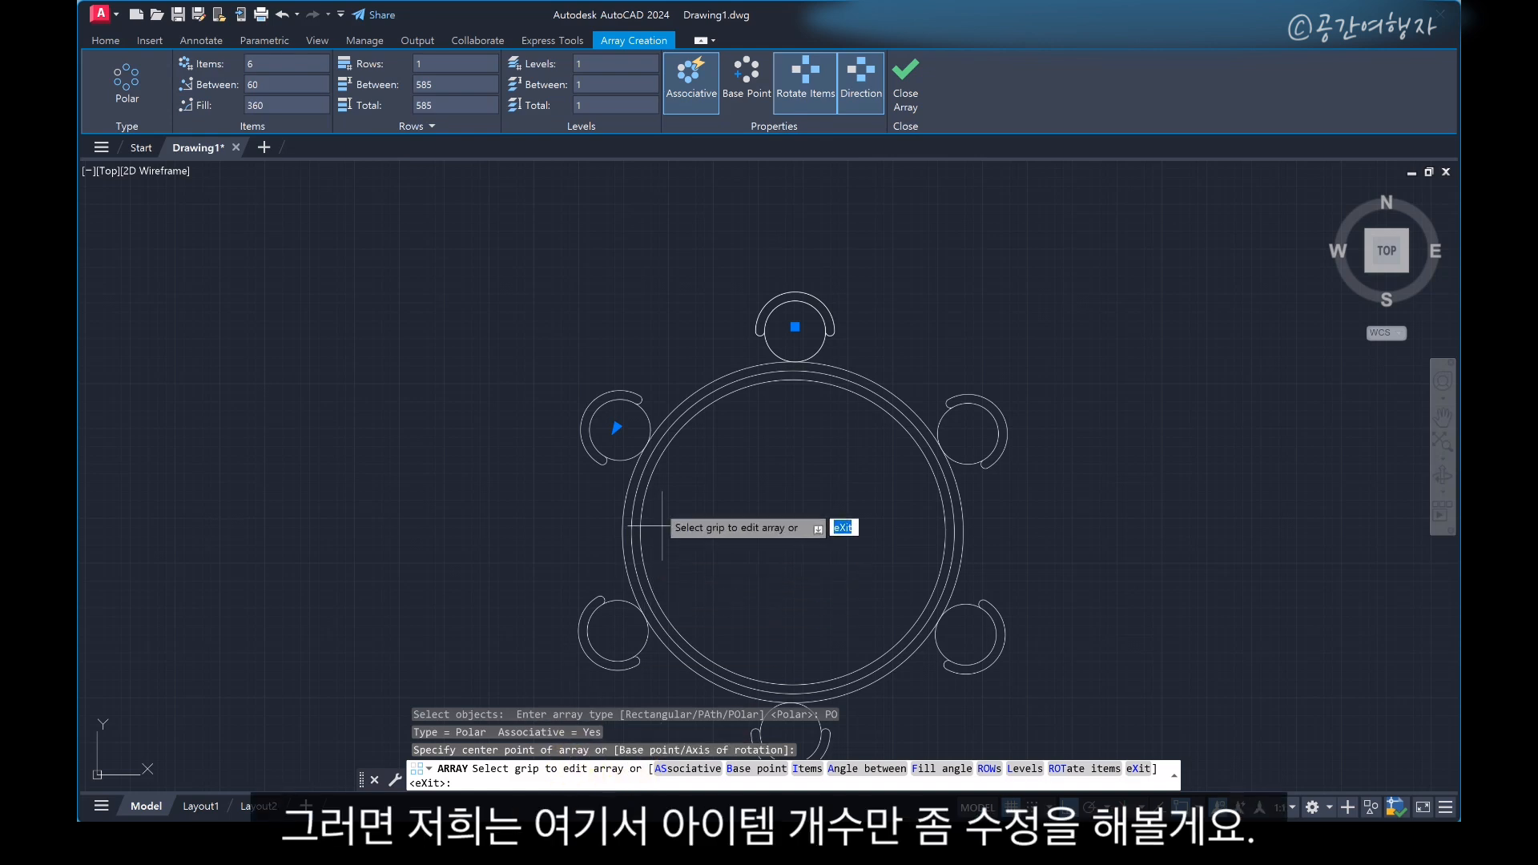
left_click(808, 769)
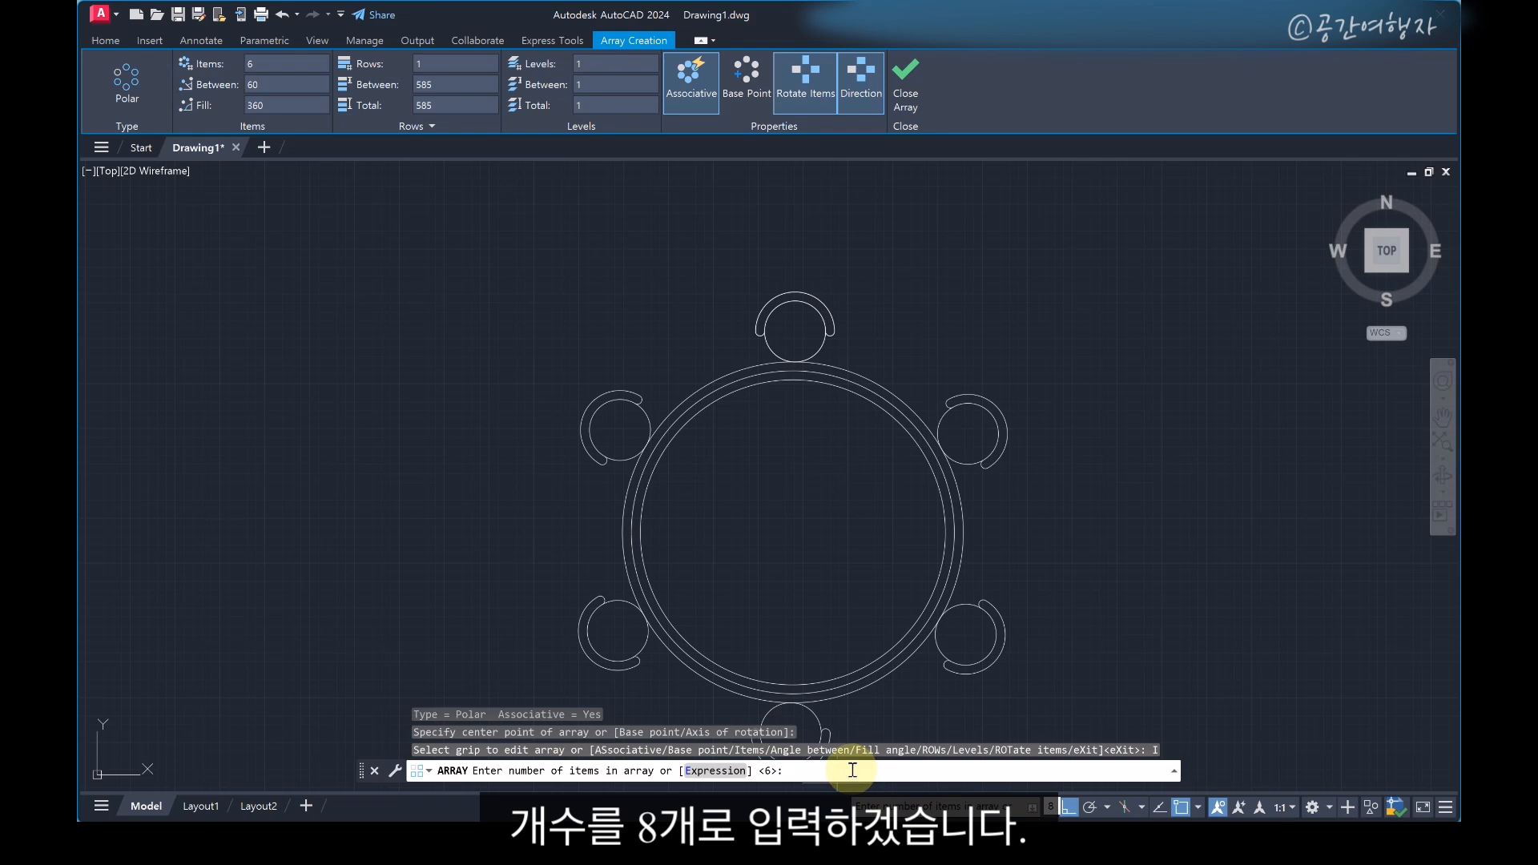
type("8")
key("Return")
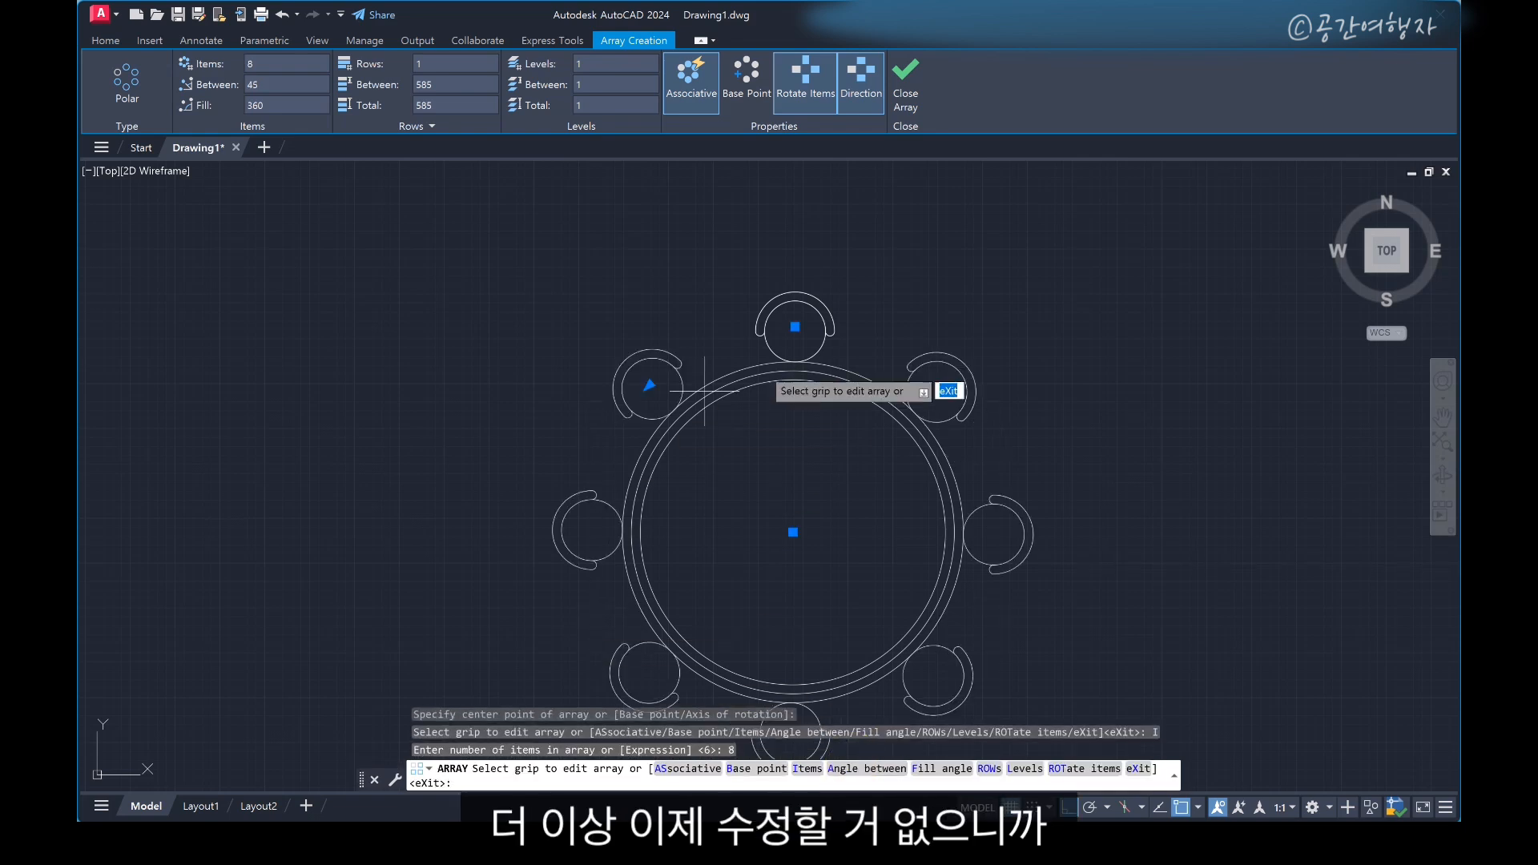
key("space")
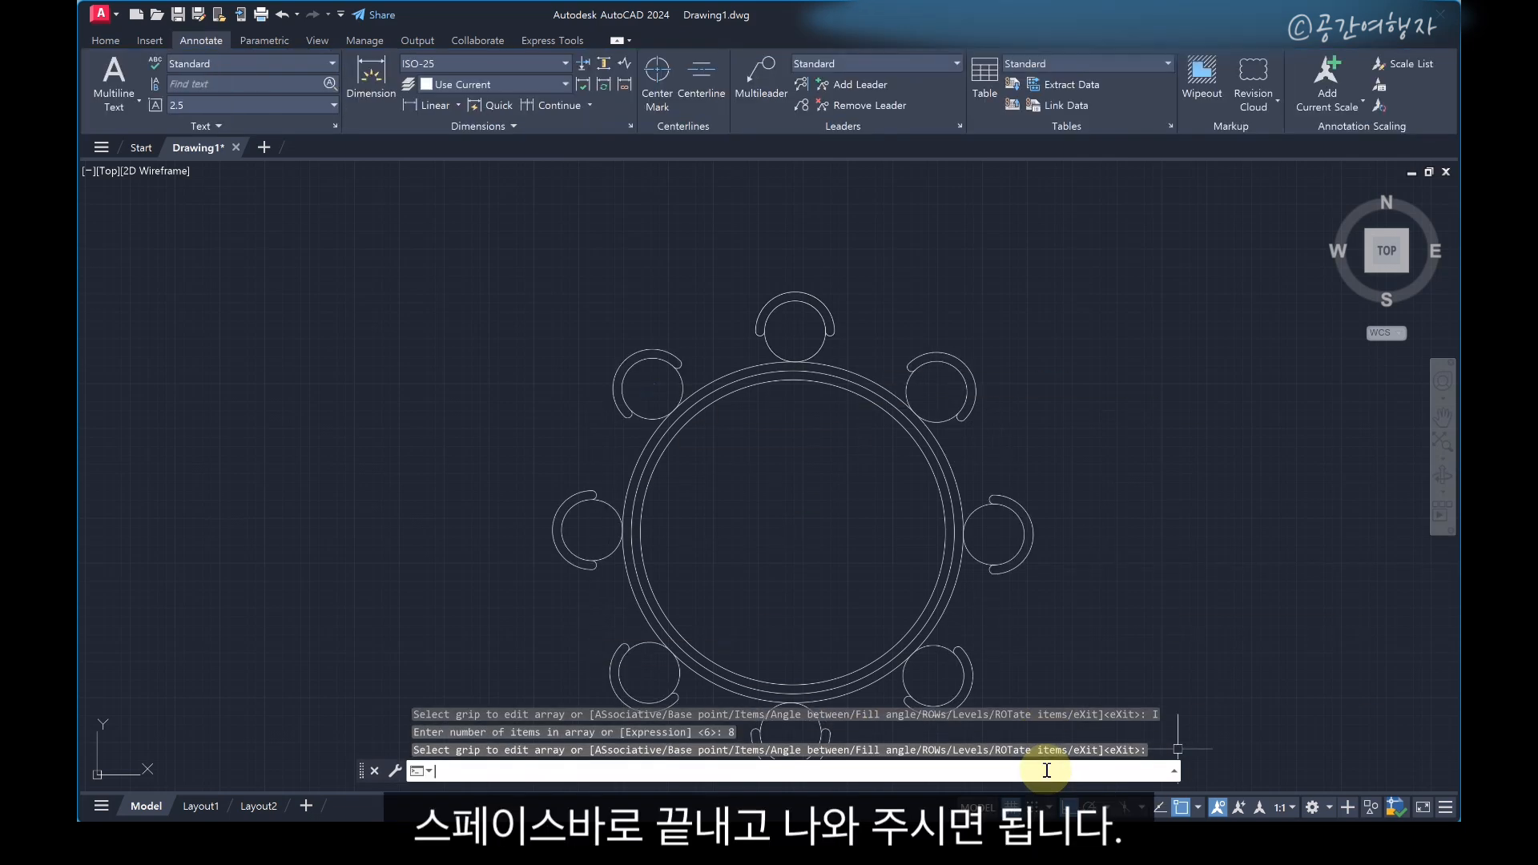
Erase the outermost guide circle of the large round table
scroll(795, 522, "down", 2)
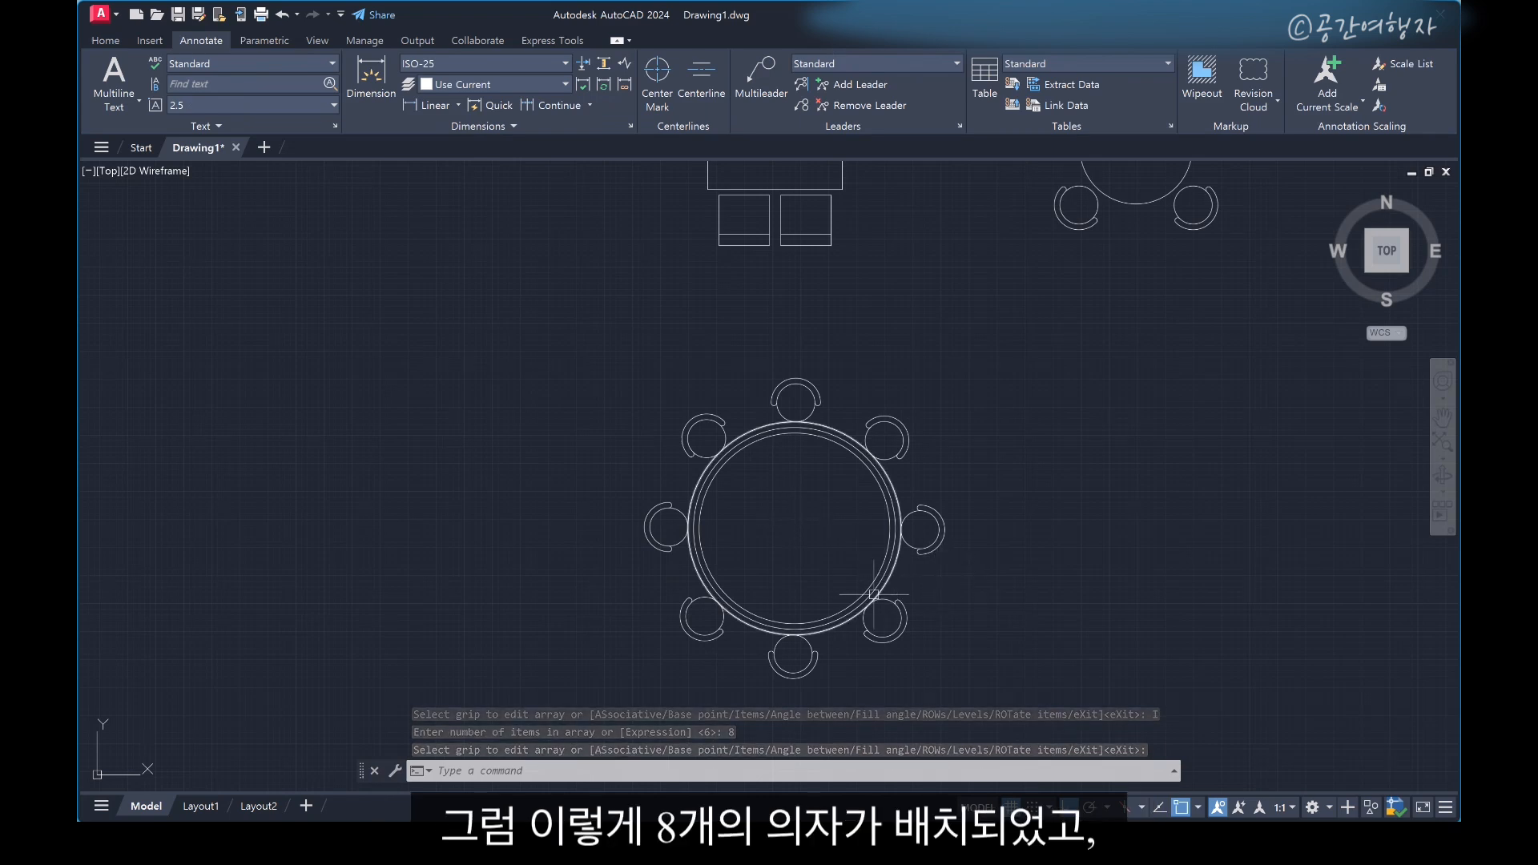
left_click(895, 481)
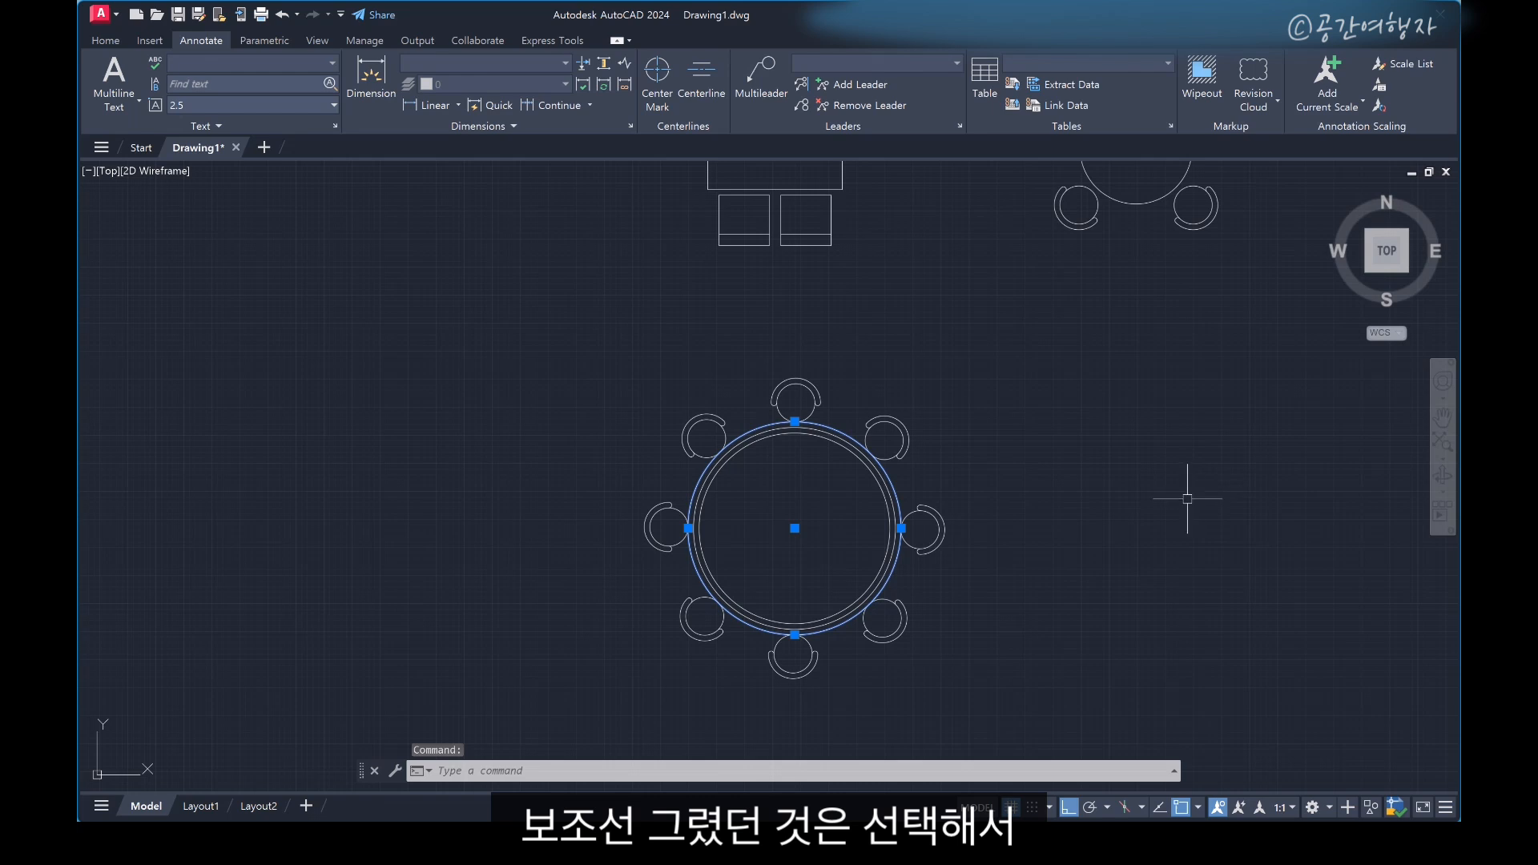
type("E")
key("space")
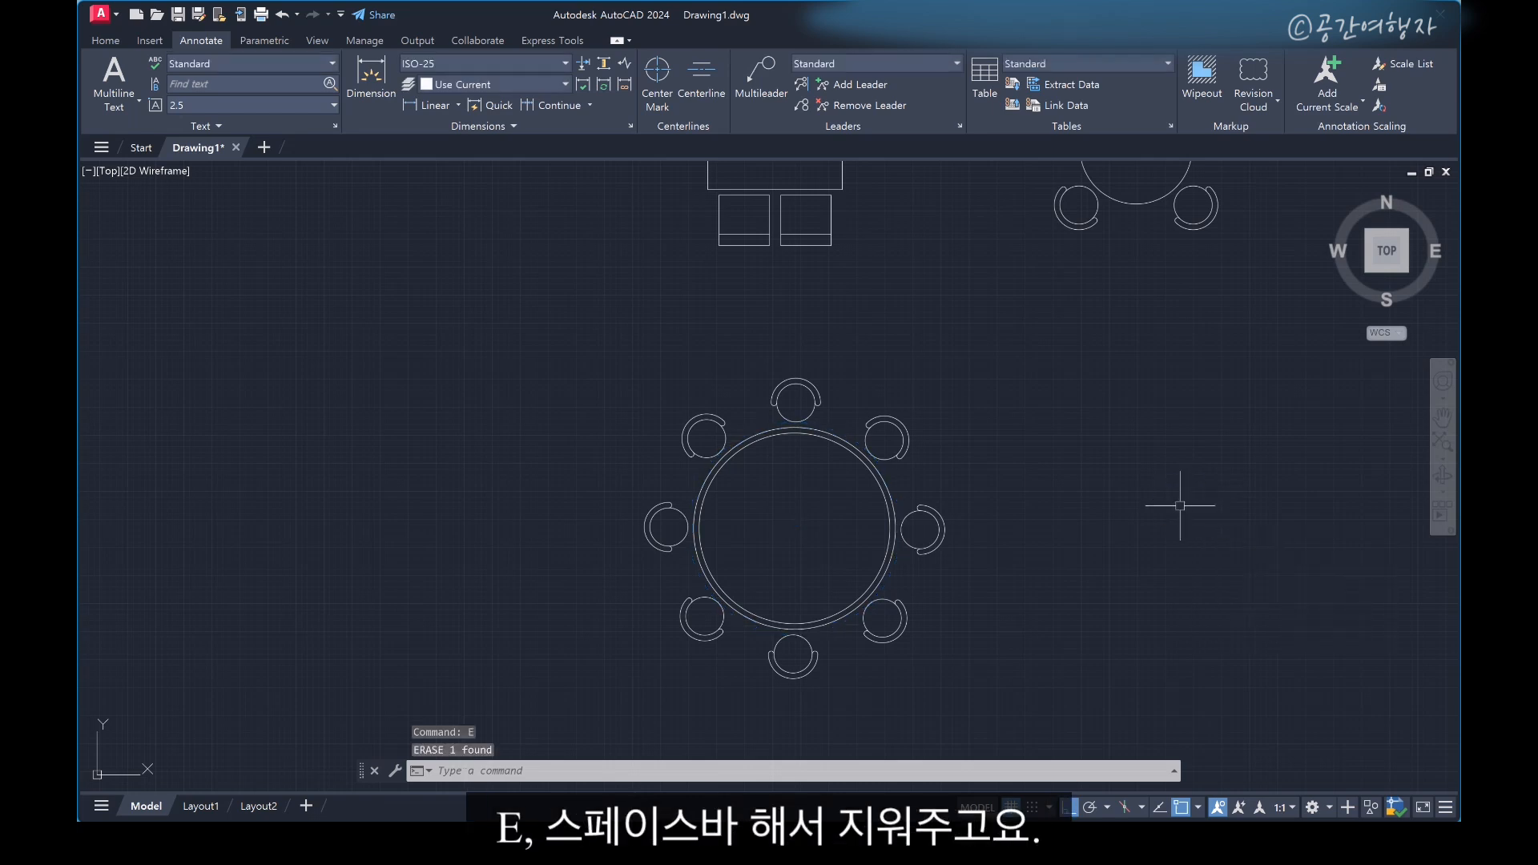
scroll(795, 433, "up", 5)
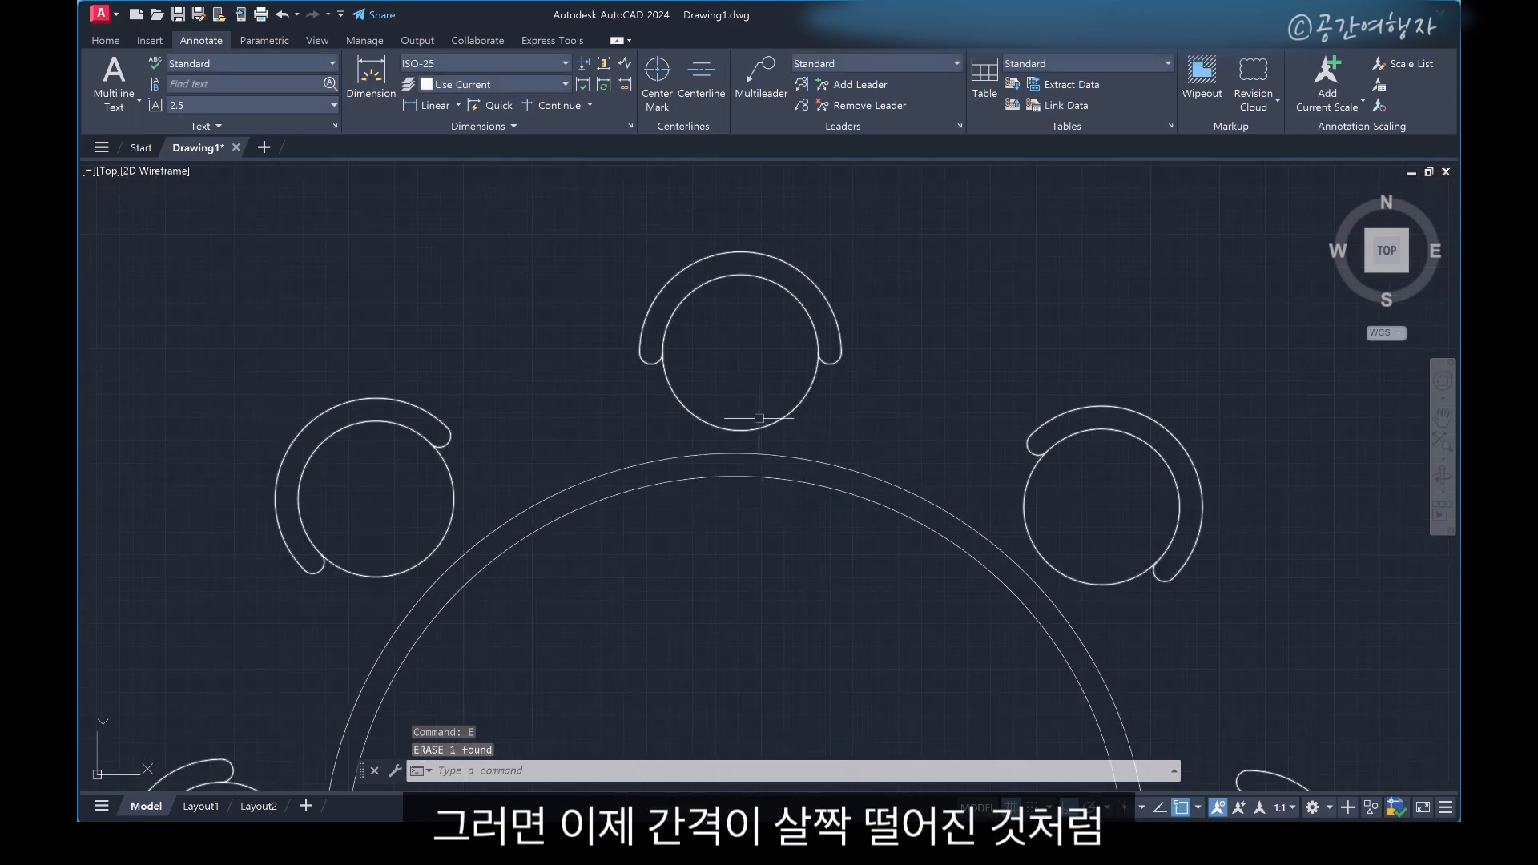
Rotate the whole chair array by 22.5 degrees about the center of the large round table
scroll(772, 367, "down", 3)
scroll(772, 368, "down", 4)
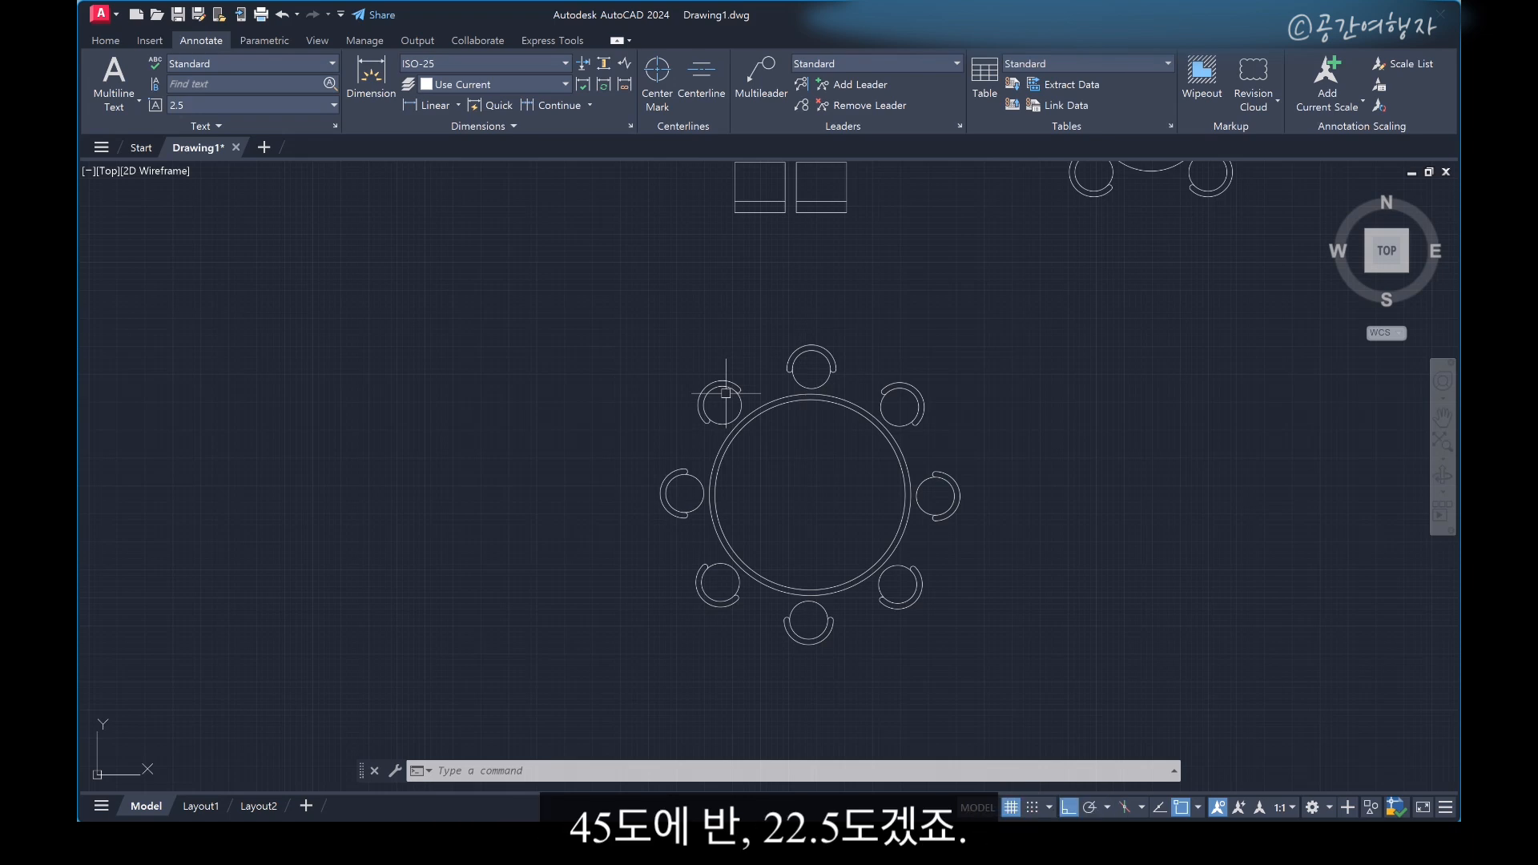
type("r")
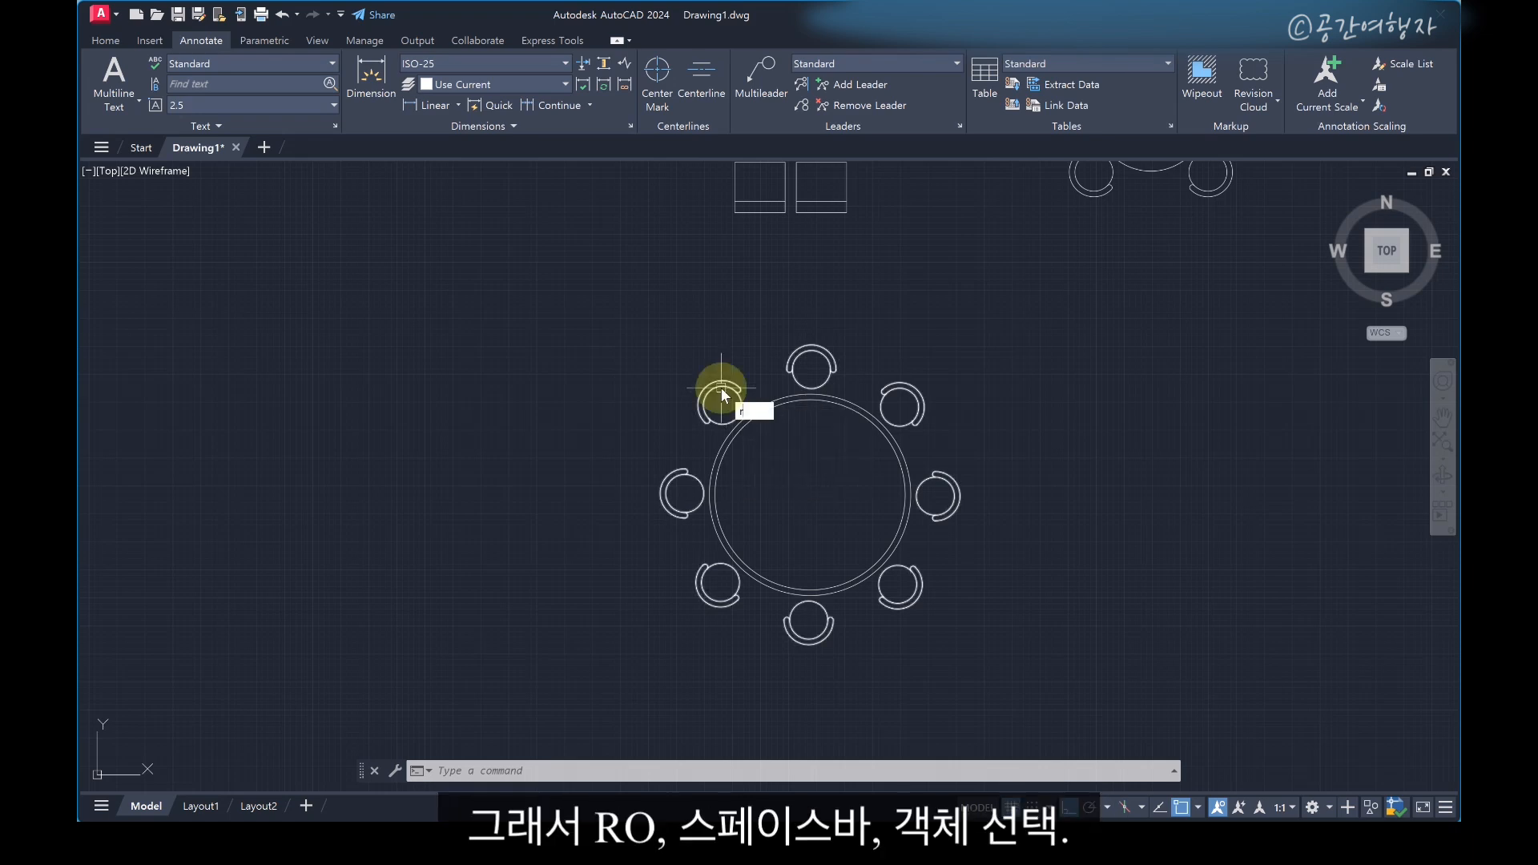
type("o")
key("space")
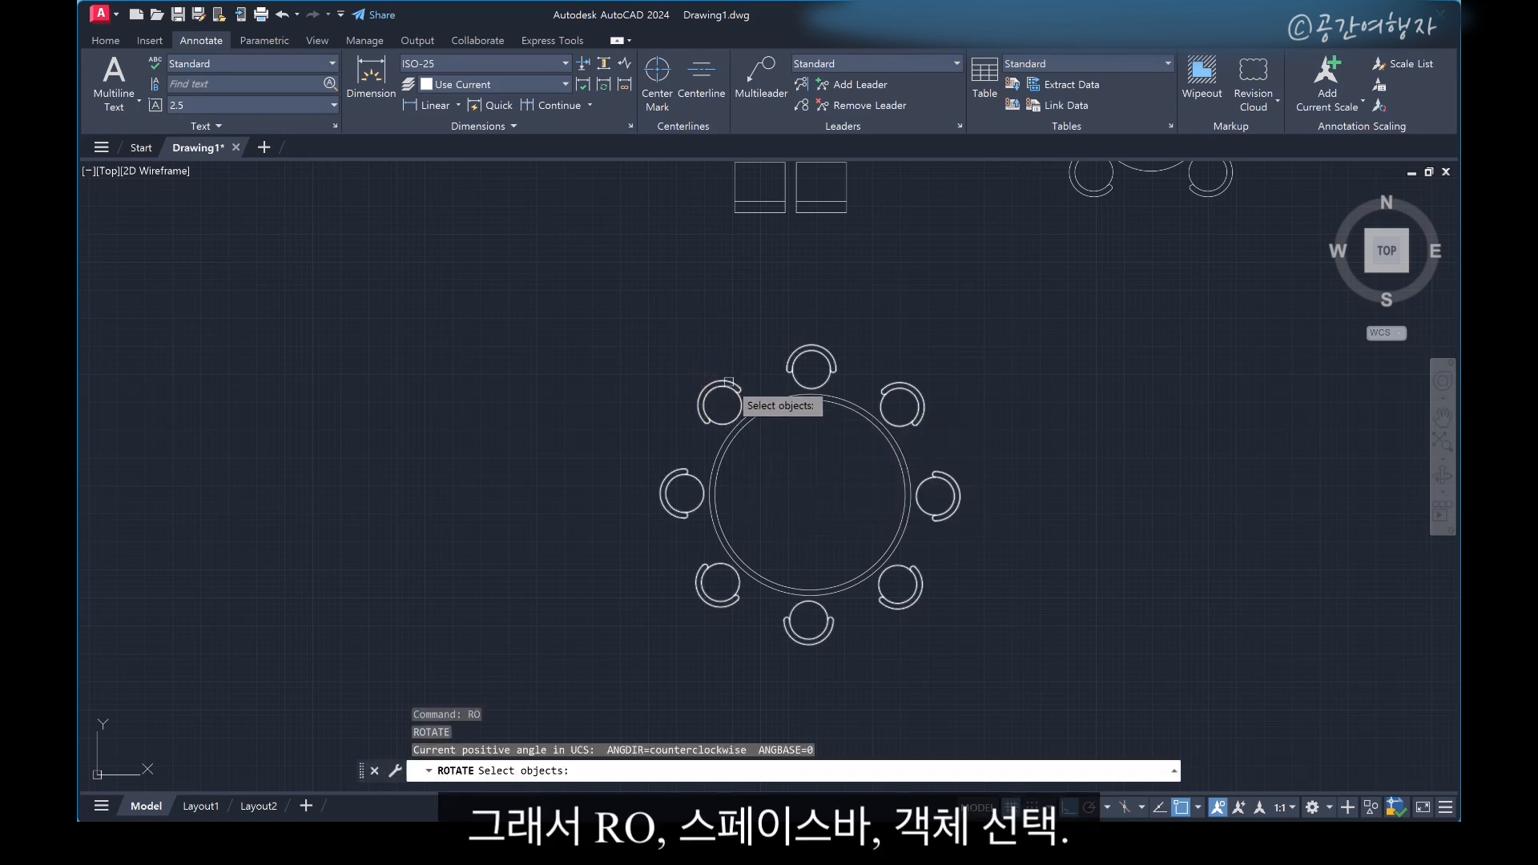
left_click(729, 382)
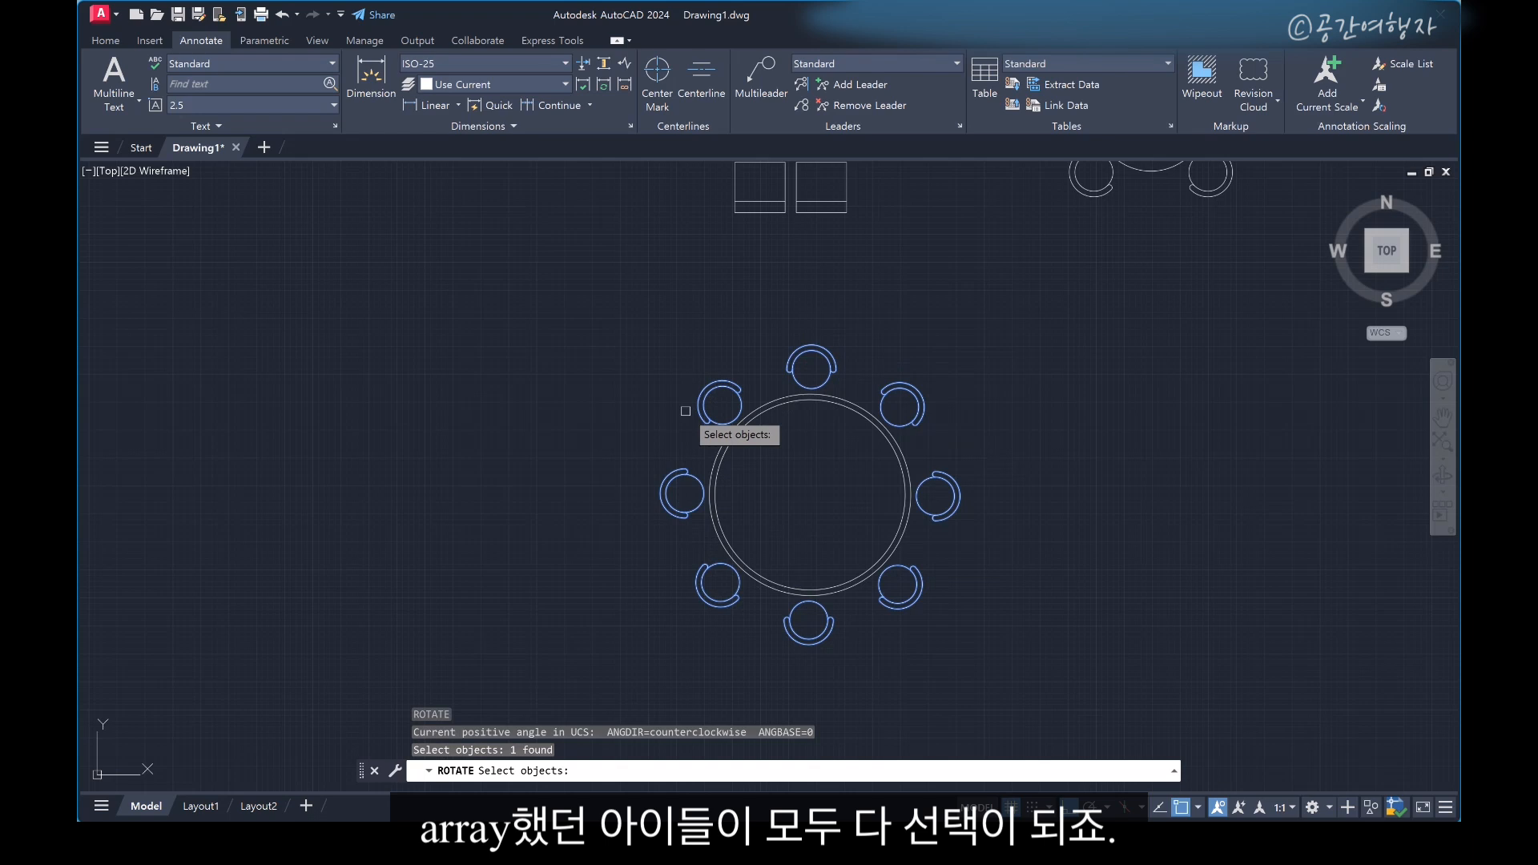
key("space")
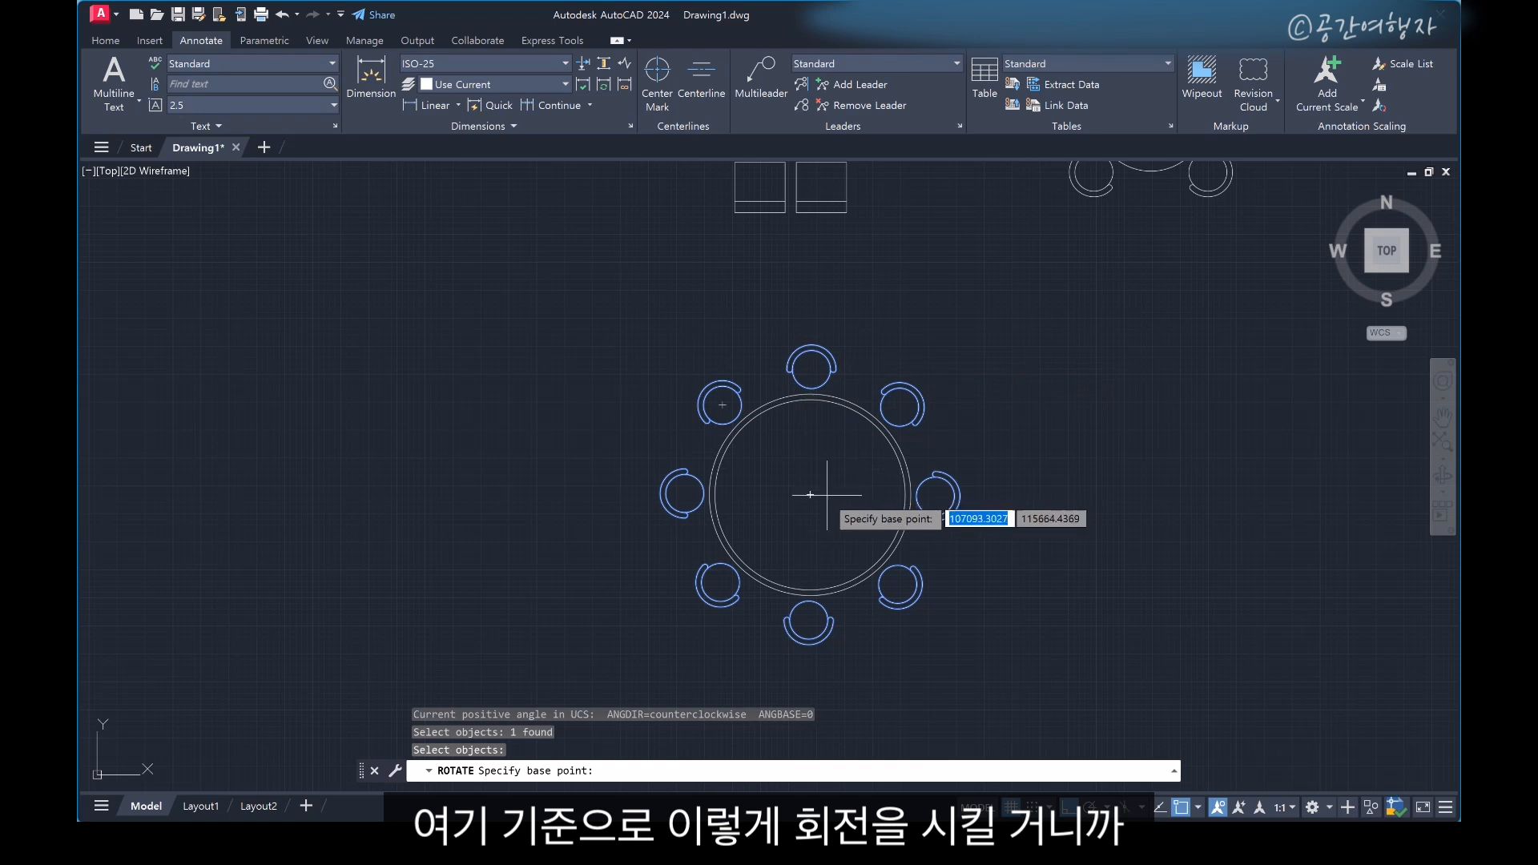
left_click(810, 494)
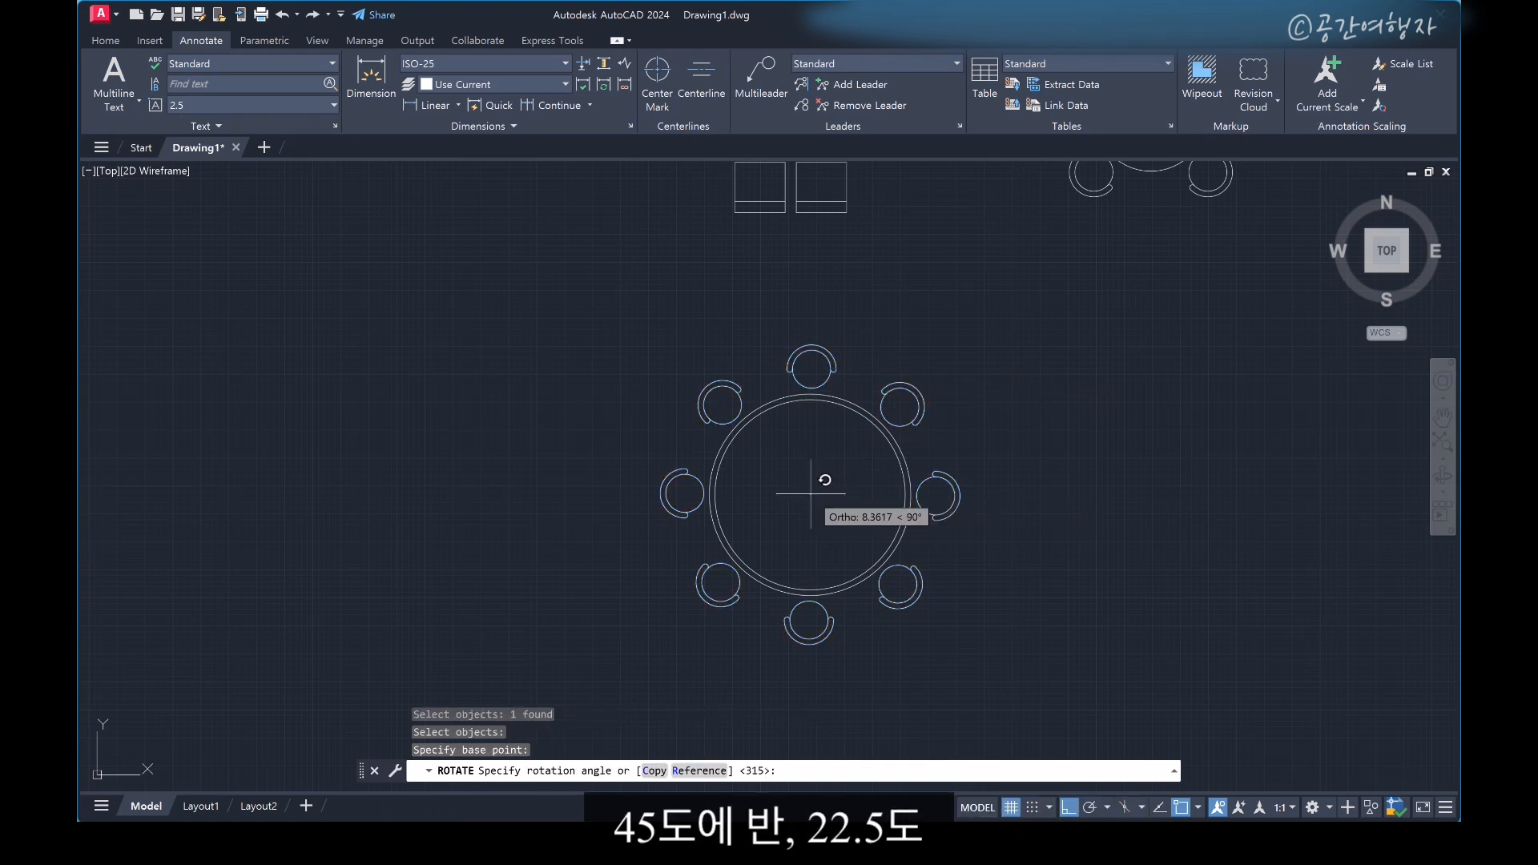
type("22.5")
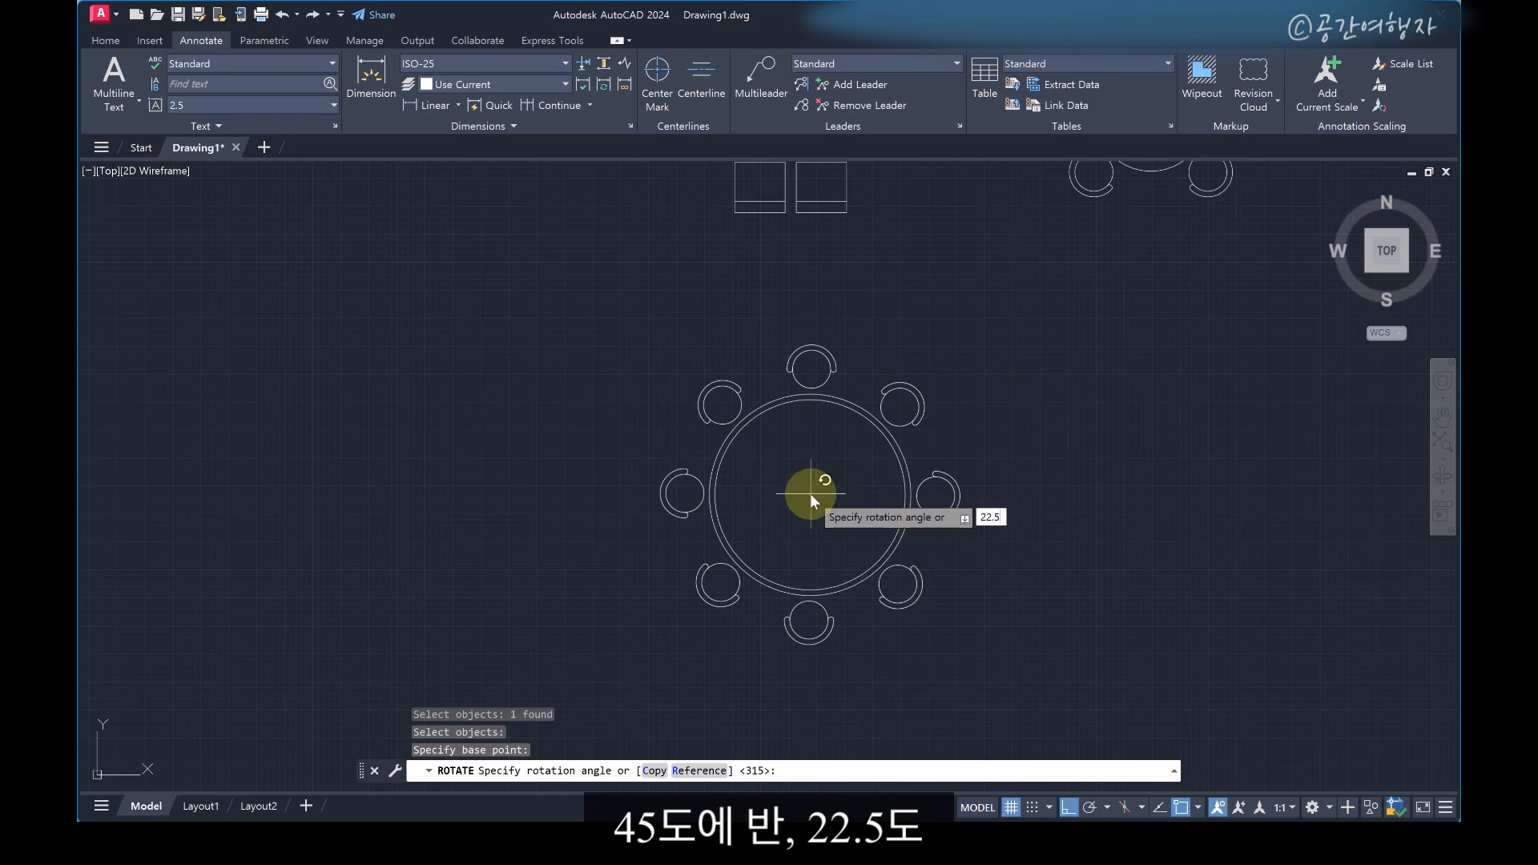
key("Return")
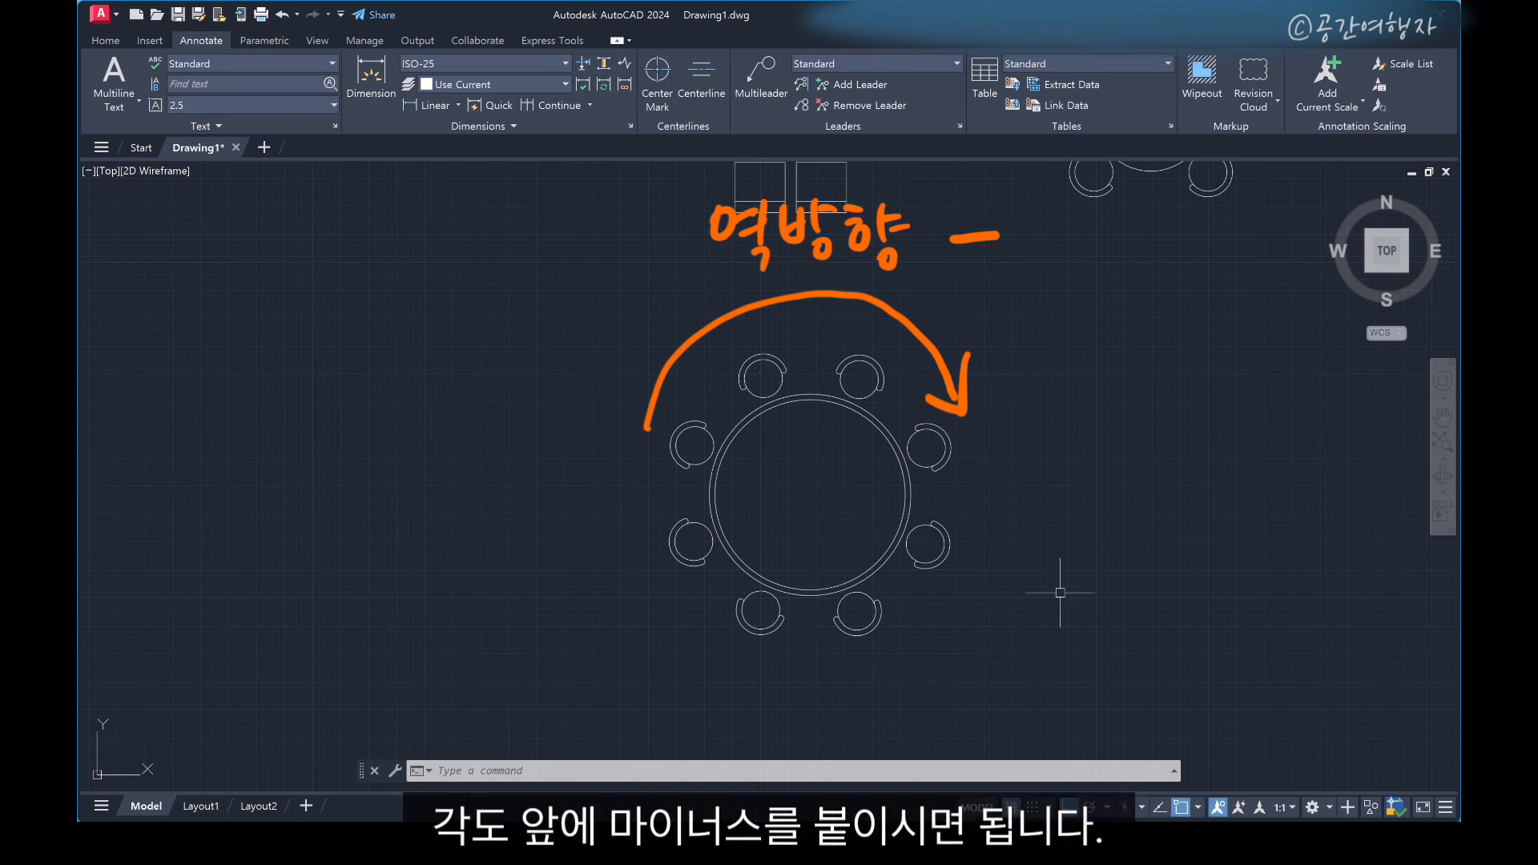
Draw an ellipse beside the large round table with a 2200 horizontal axis and a 550 distance to the other axis
middle_click_drag(1106, 561, 682, 558)
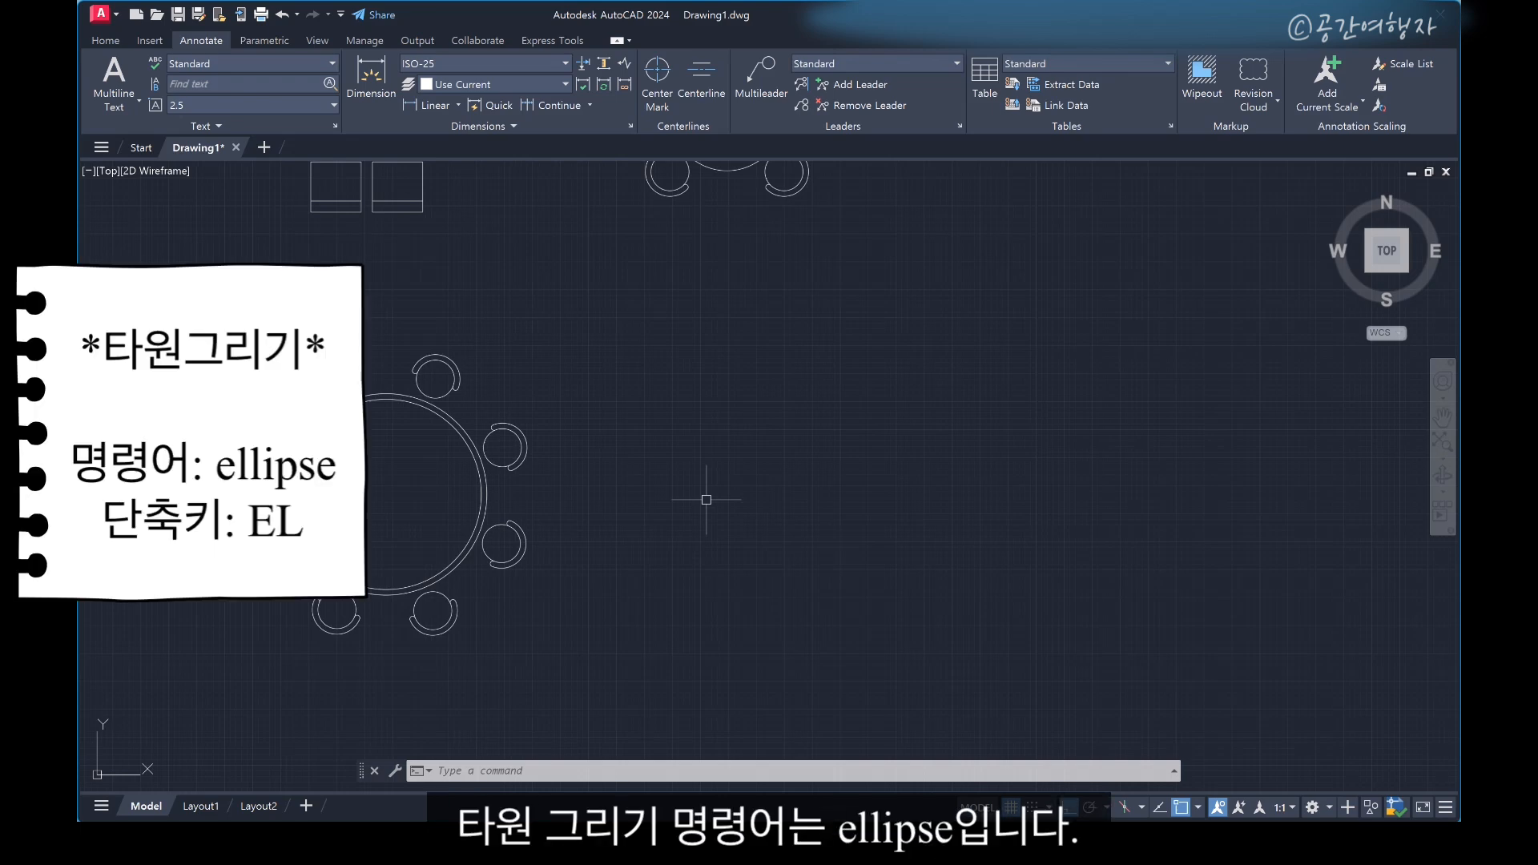
type("l")
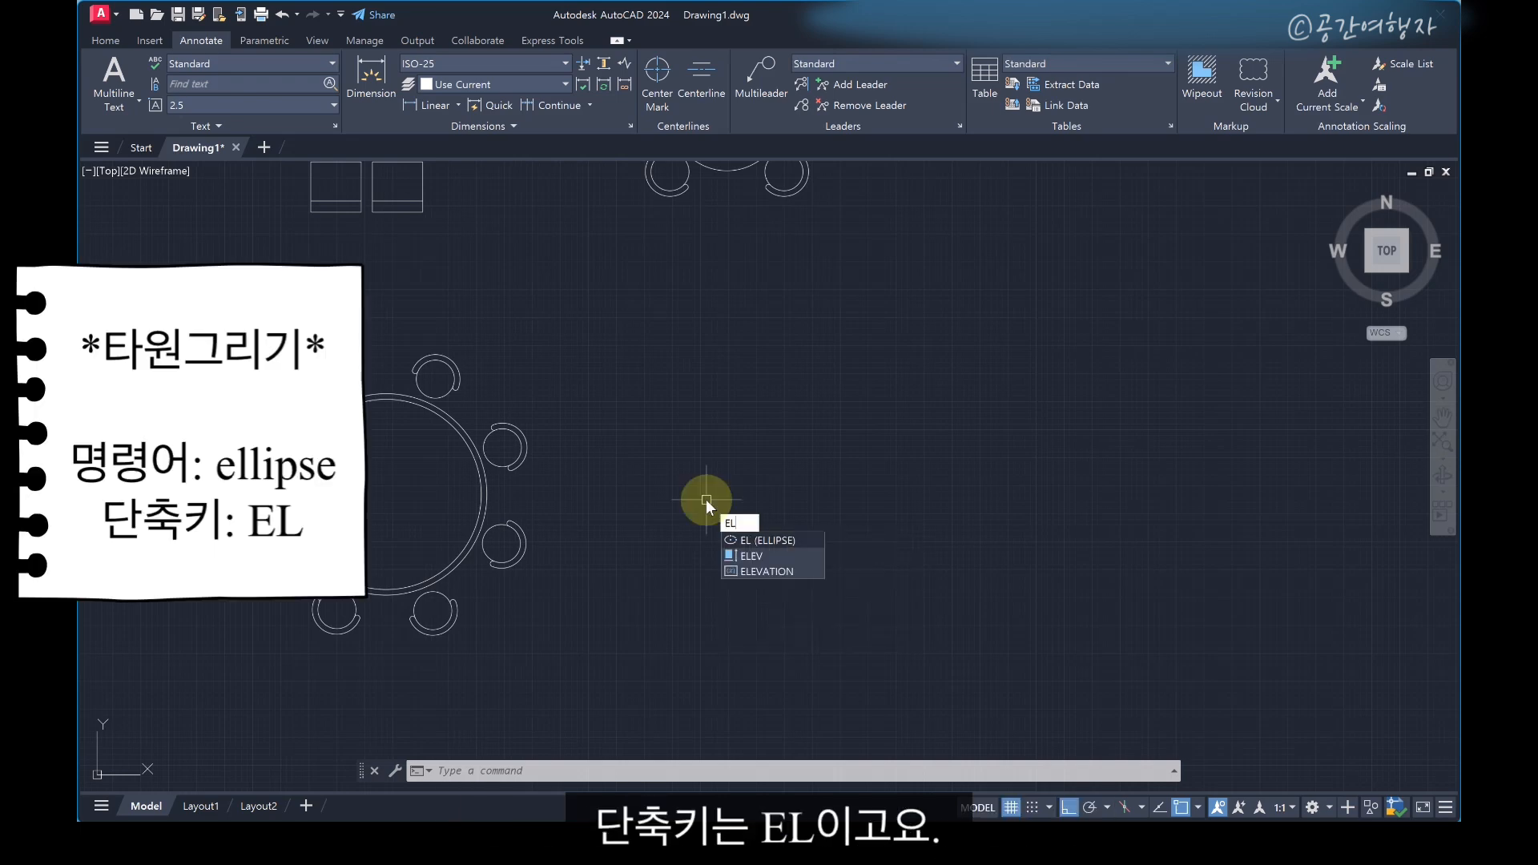
key("Return")
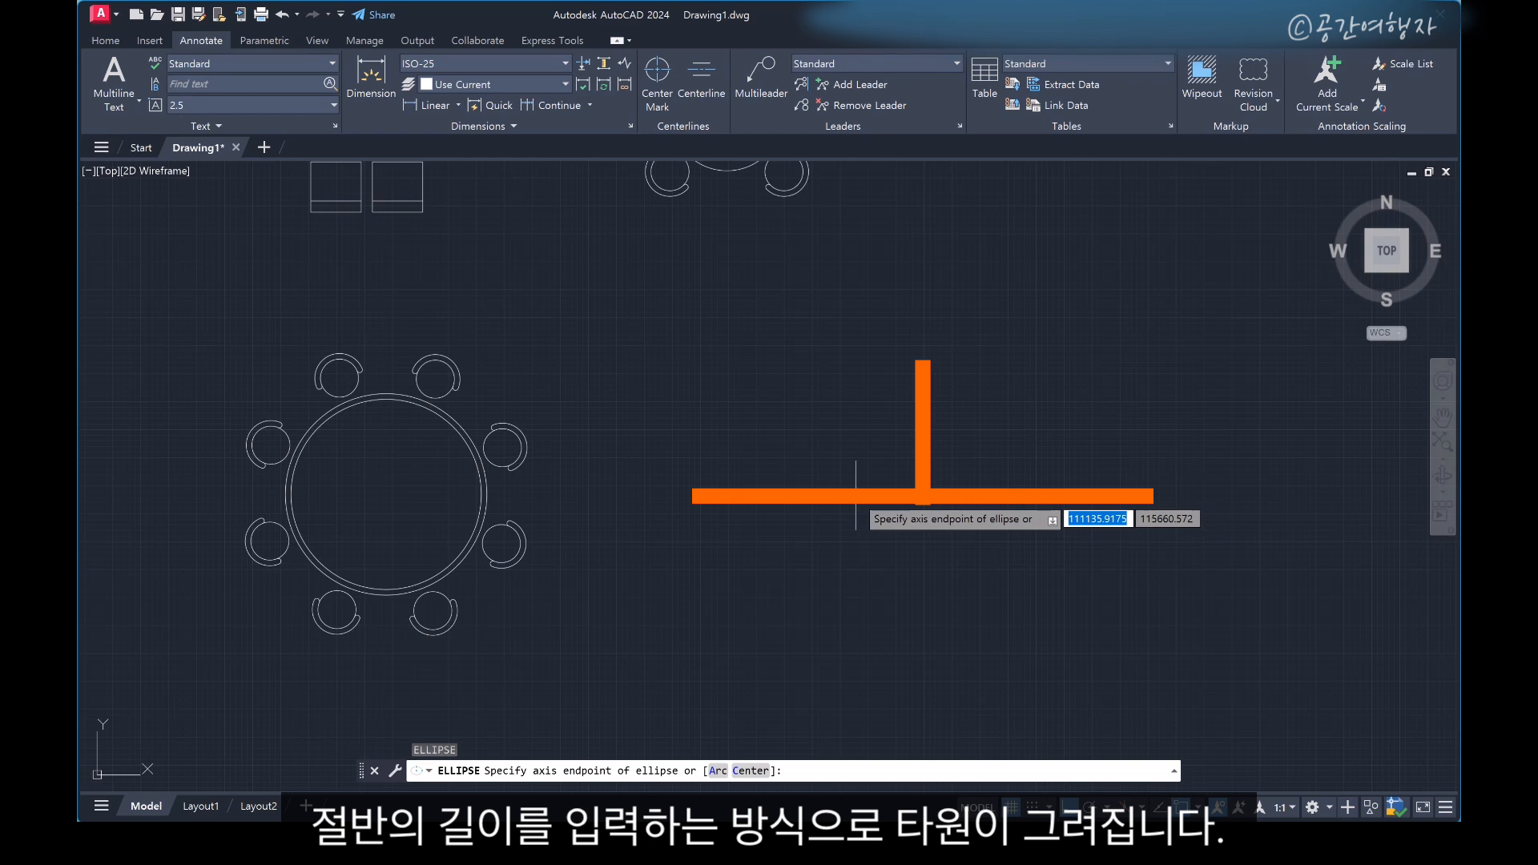
left_click(641, 500)
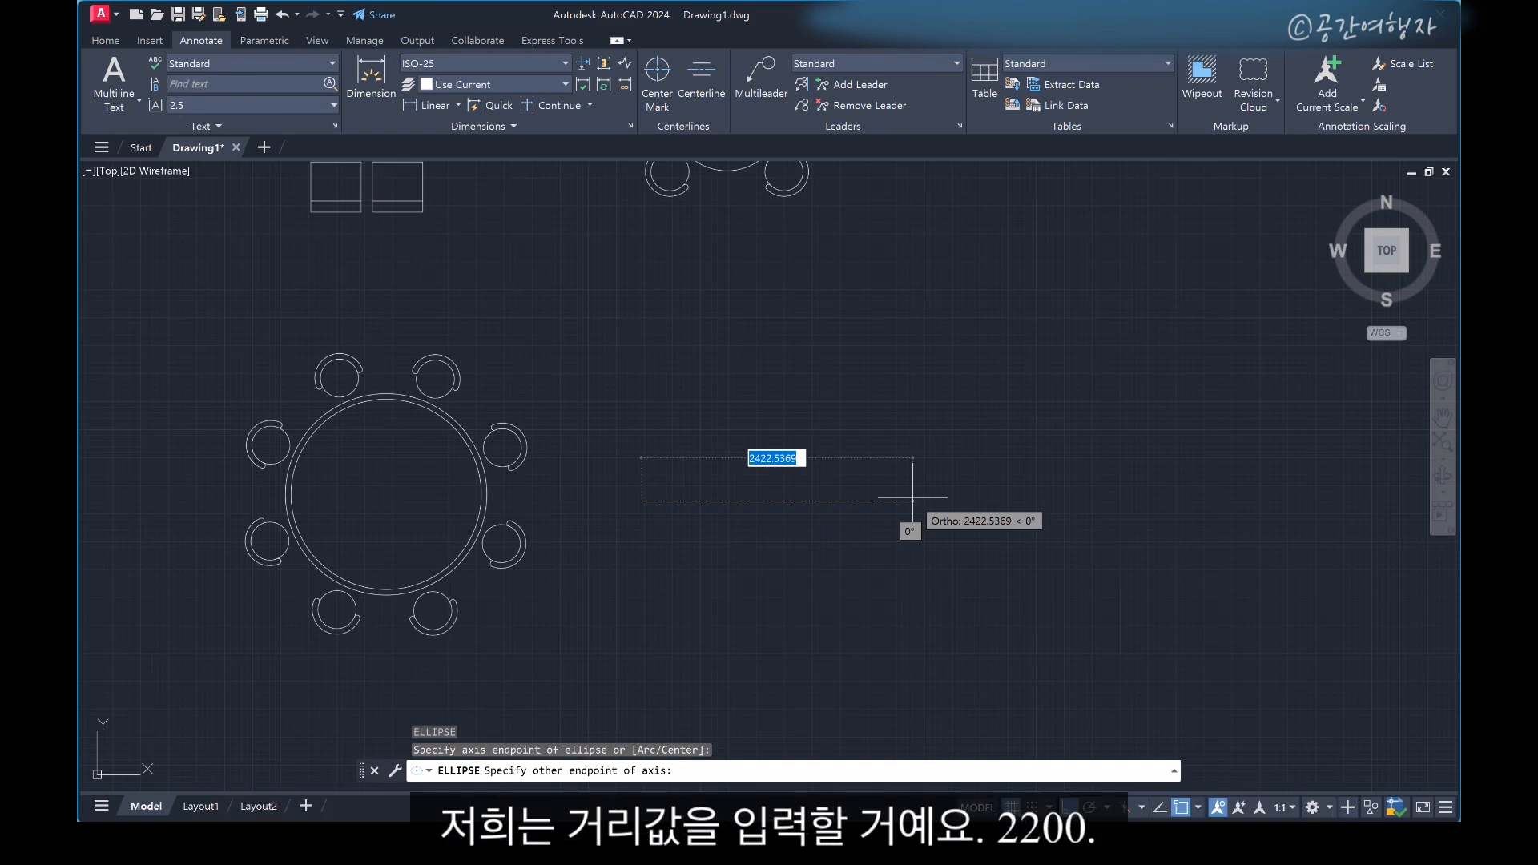
type("2200")
key("Return")
scroll(753, 571, "up", 5)
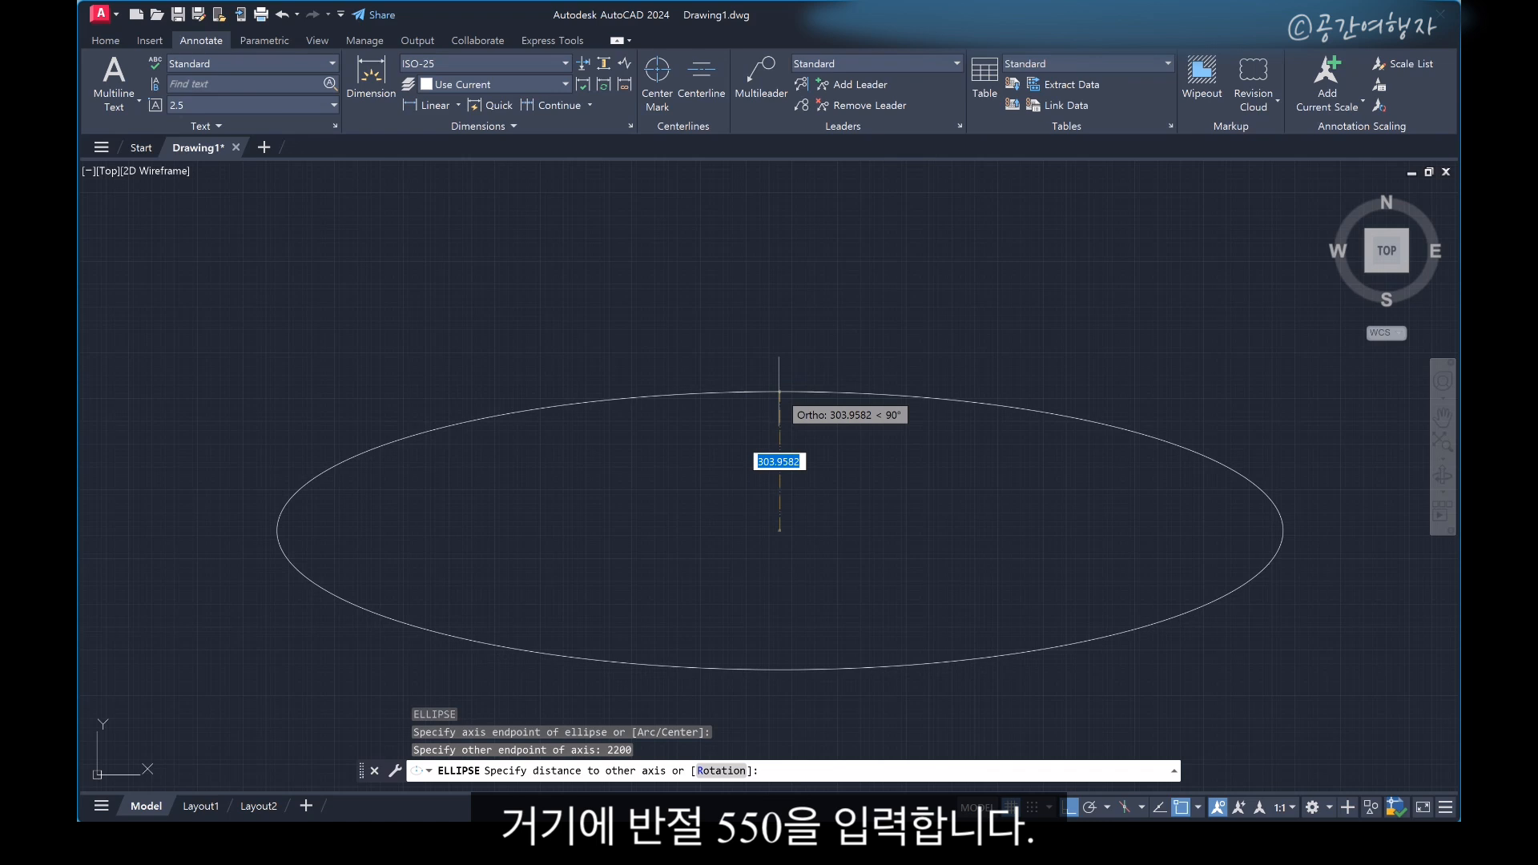
type("550")
key("Return")
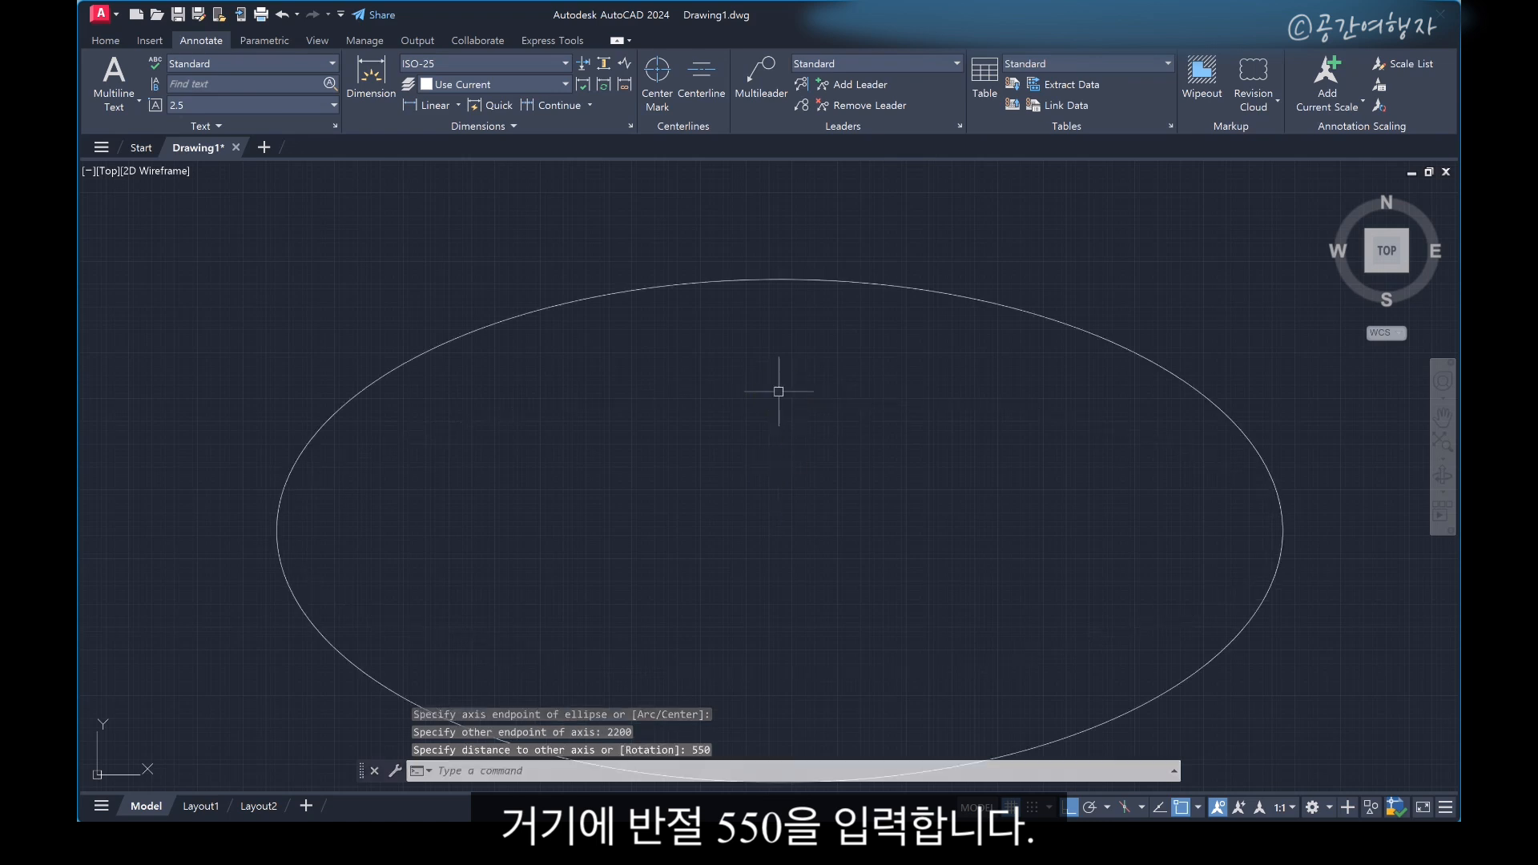
Offset the ellipse by 50, once outward and once inward
scroll(761, 383, "down", 4)
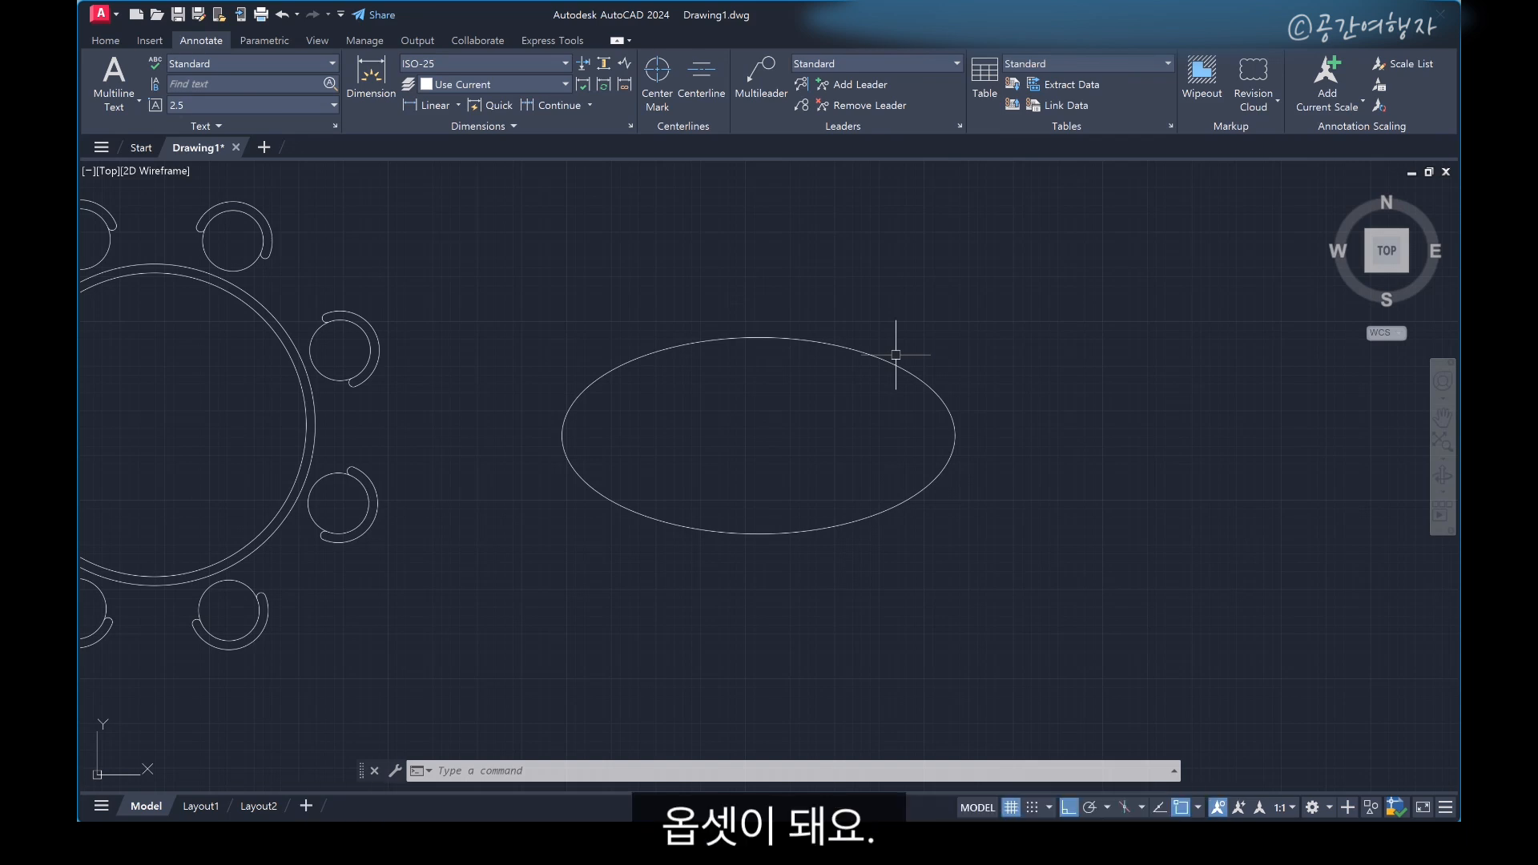
type("o")
key("space")
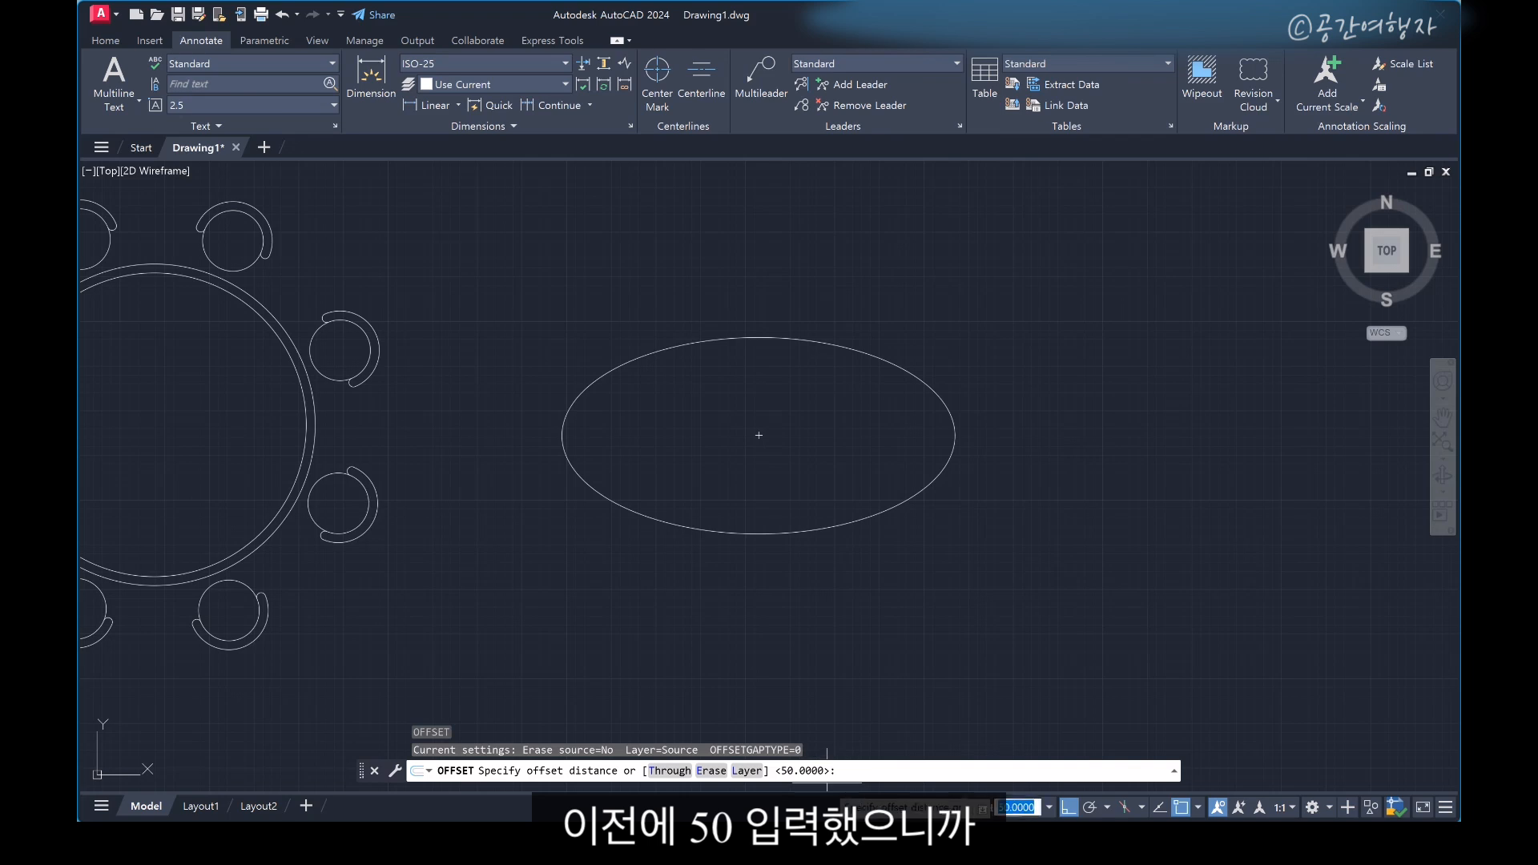
key("space")
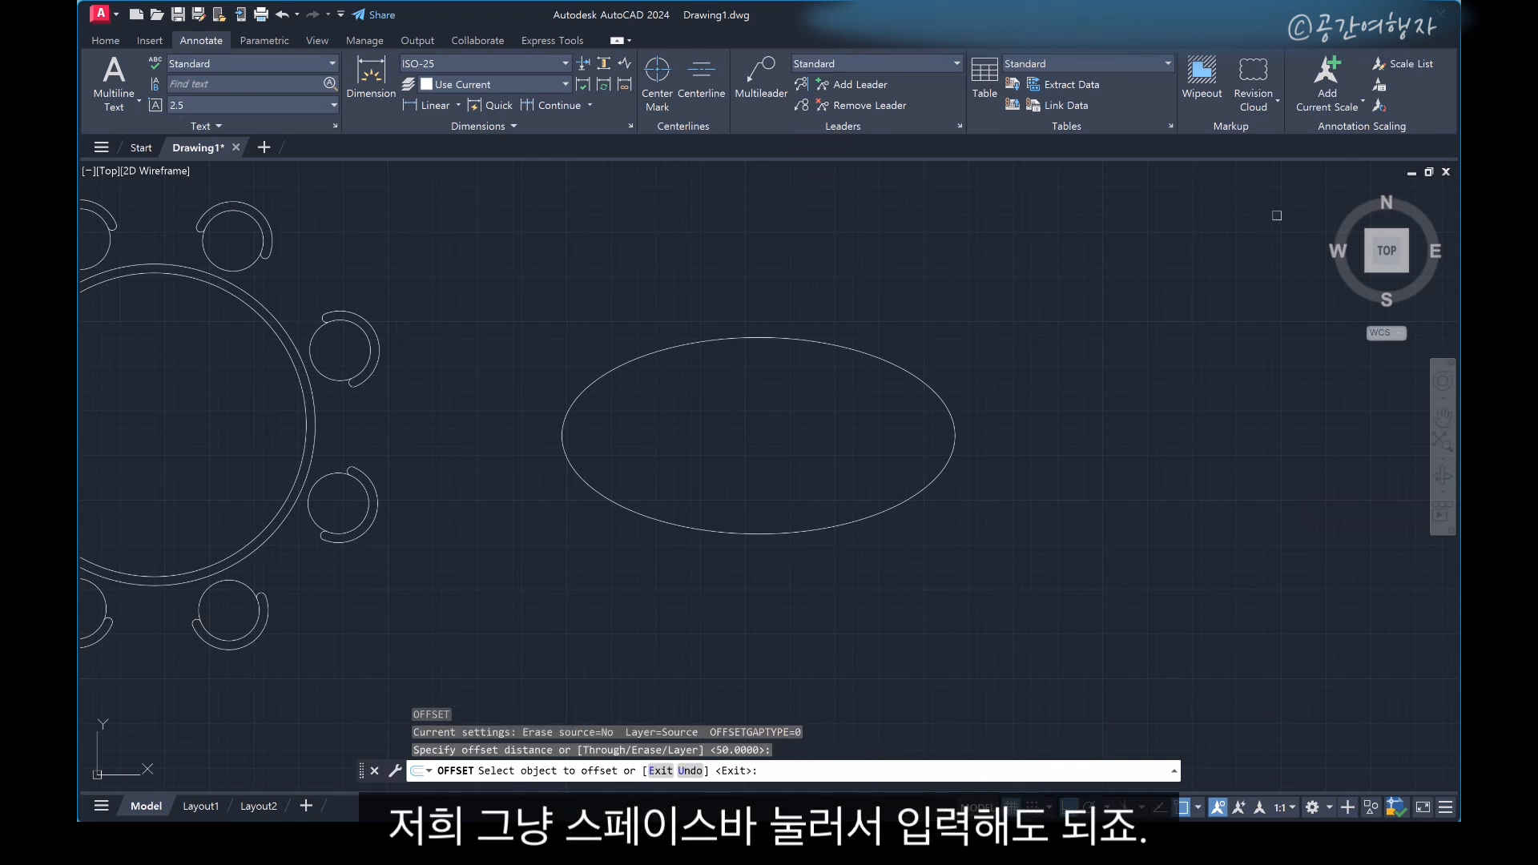
left_click(794, 338)
left_click(808, 248)
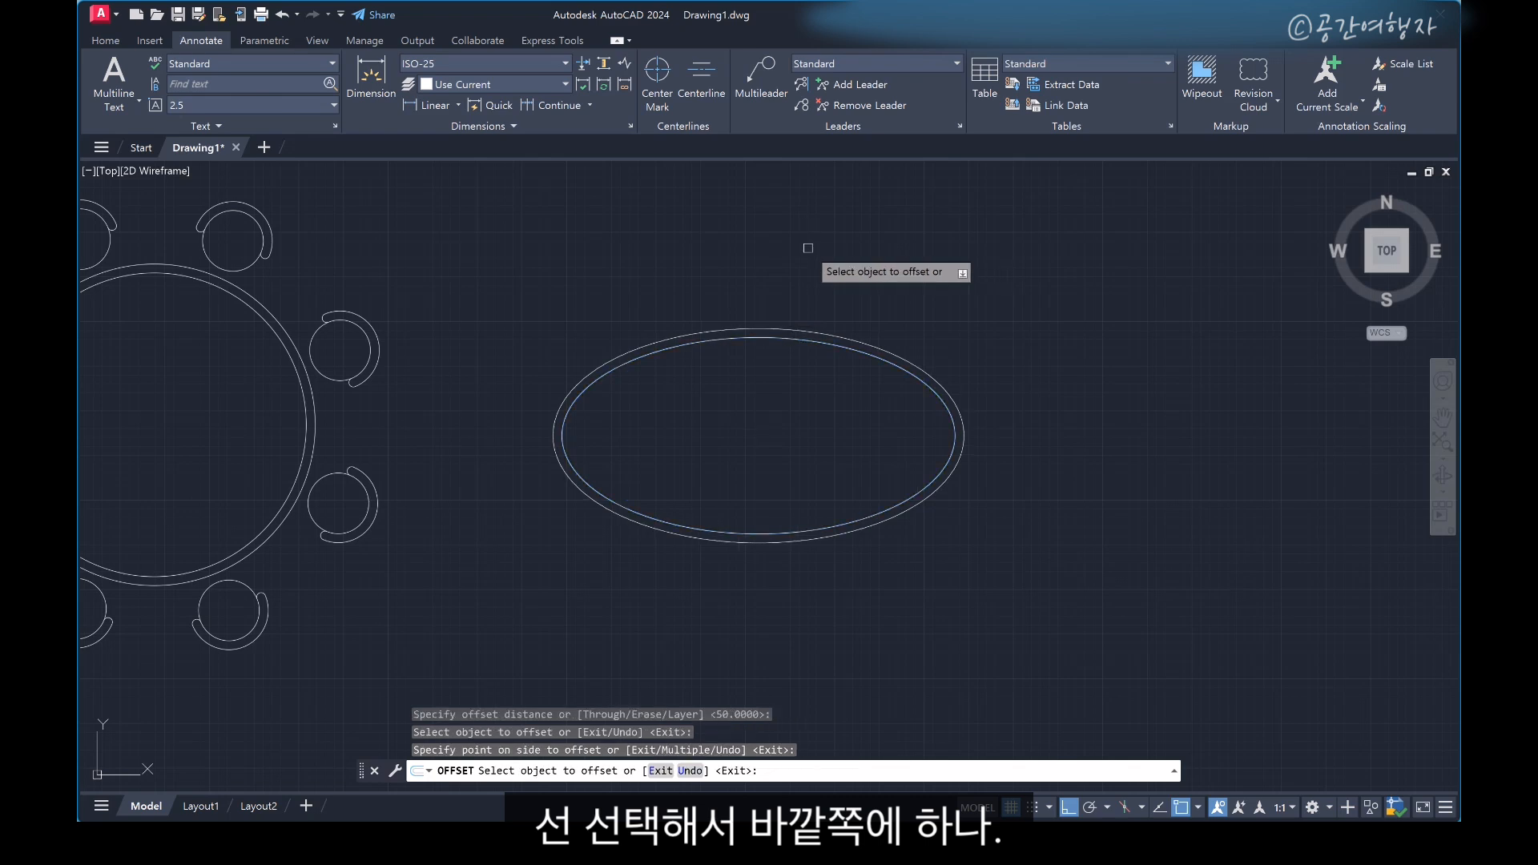
left_click(788, 338)
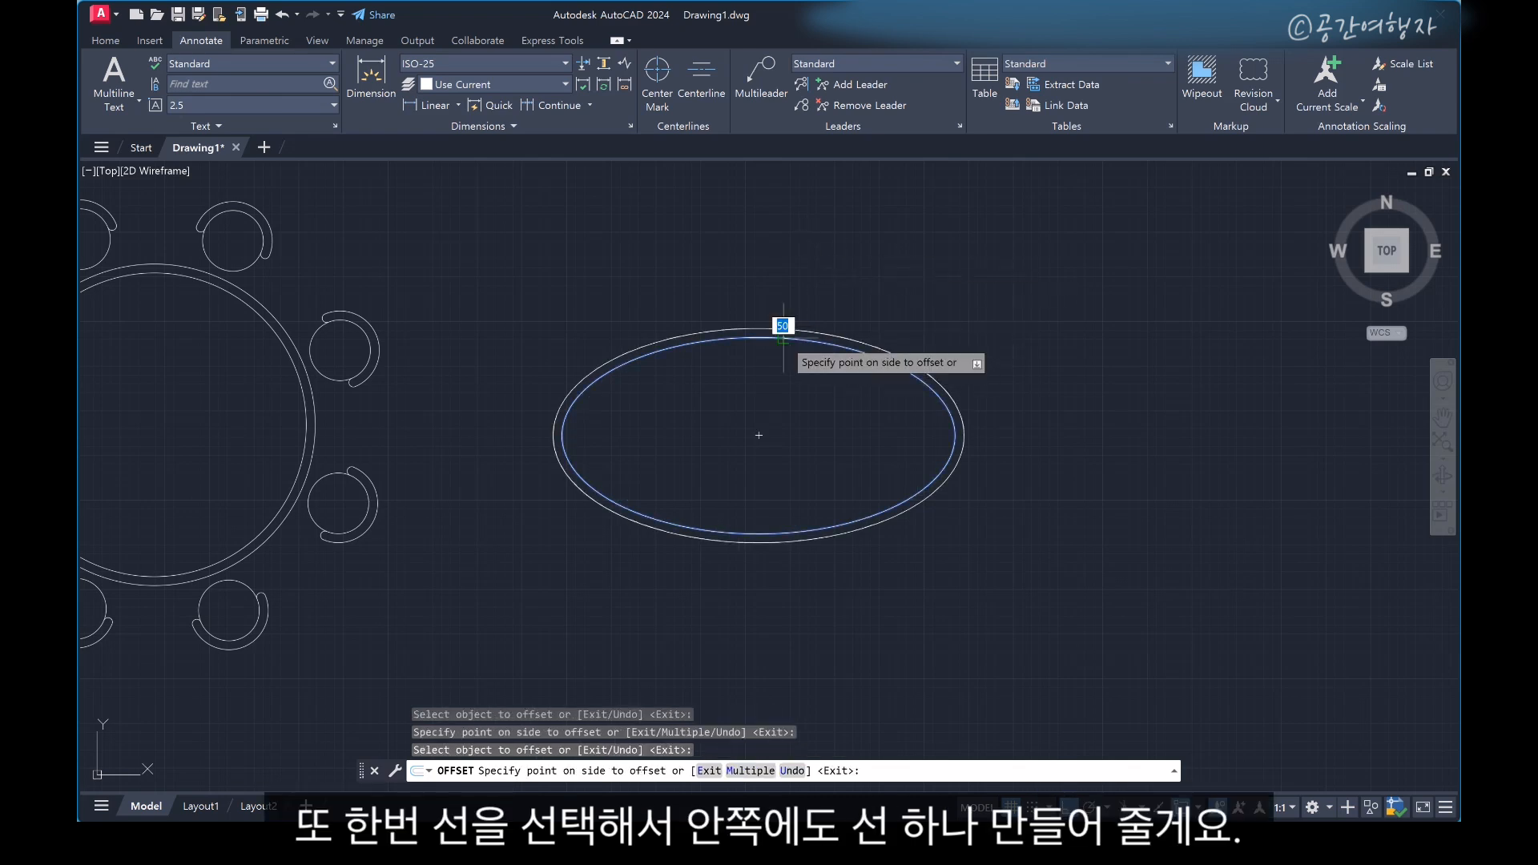
left_click(809, 375)
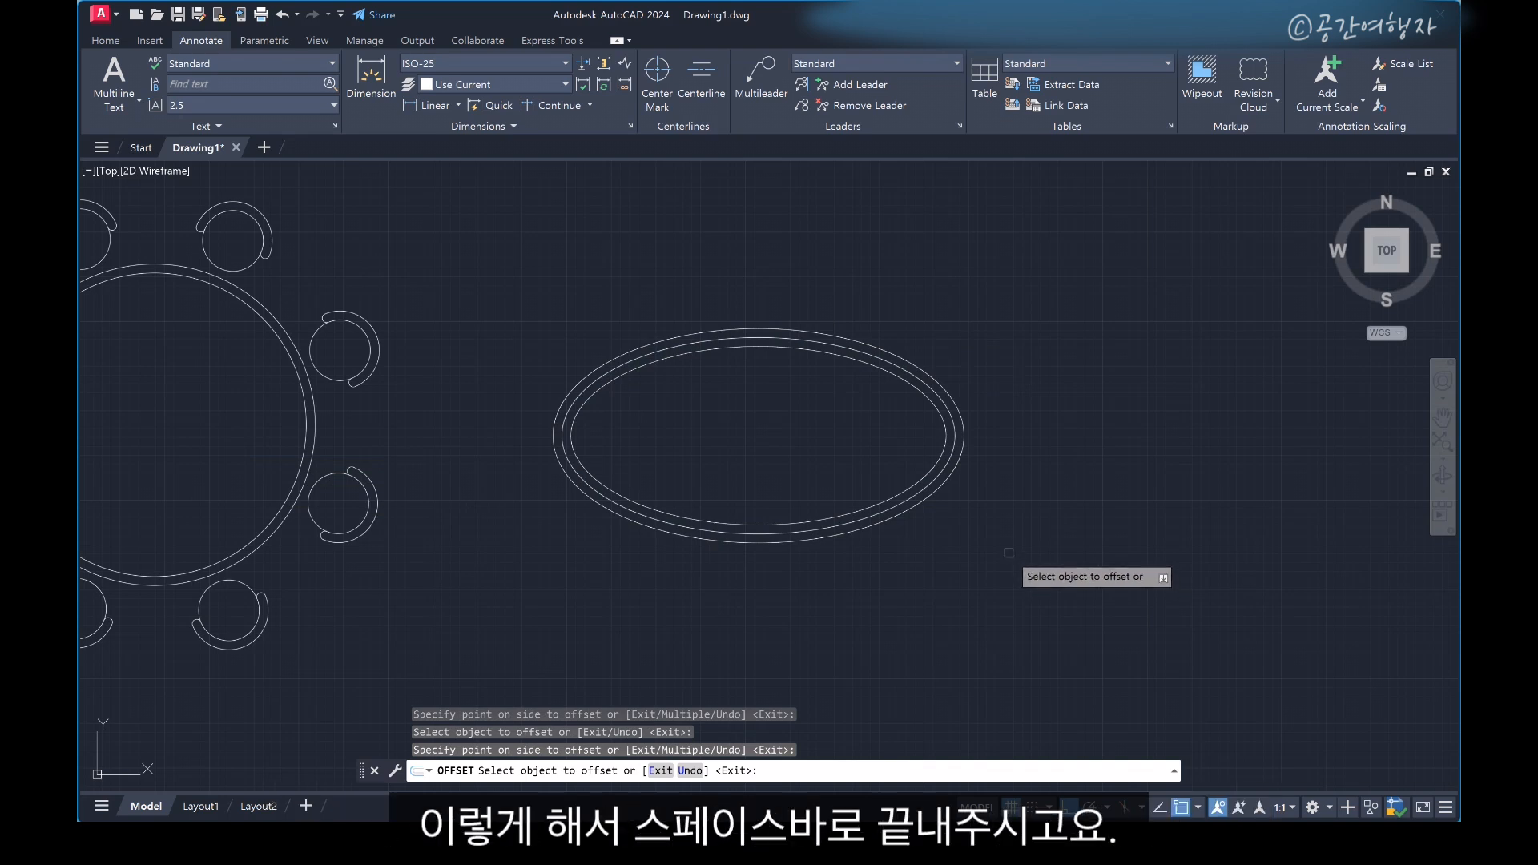
key("space")
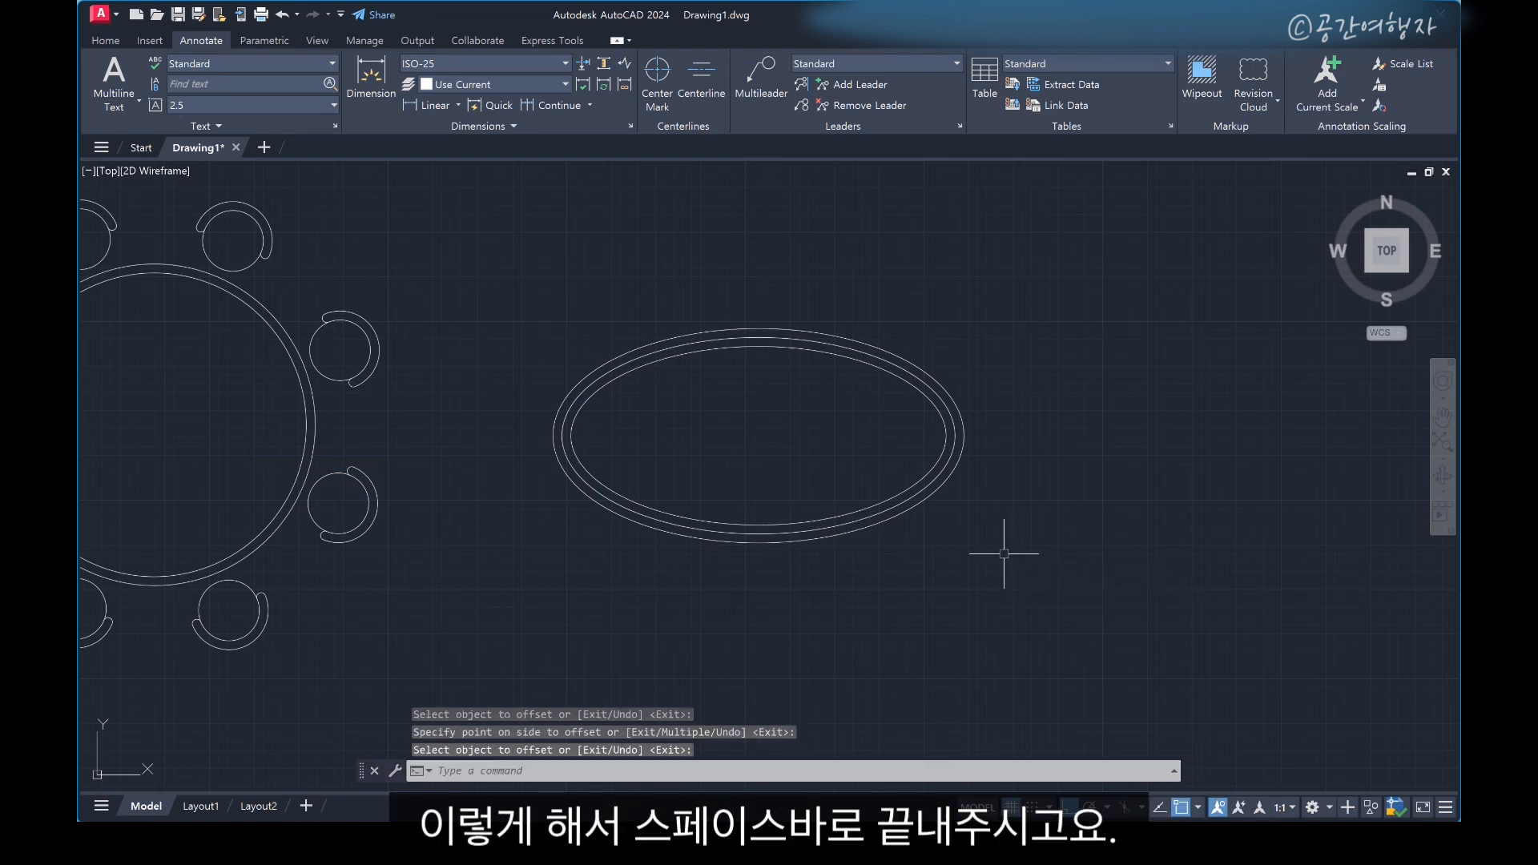
Copy the rectangular table's upper-right chair by its front-edge midpoint to the upper quadrant of the middle ellipse
scroll(888, 610, "down", 4)
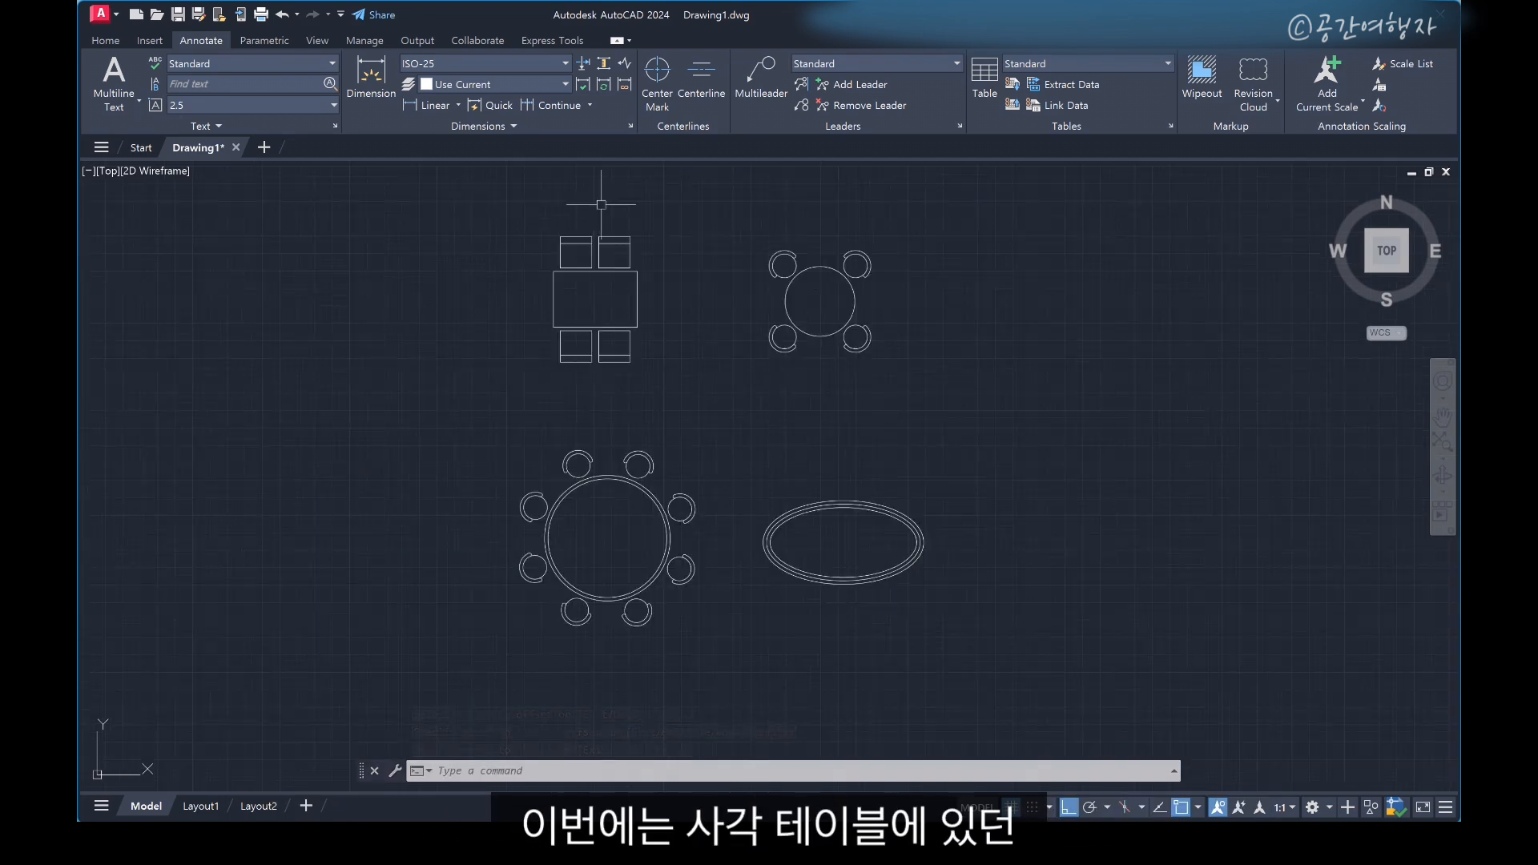
scroll(614, 228, "up", 4)
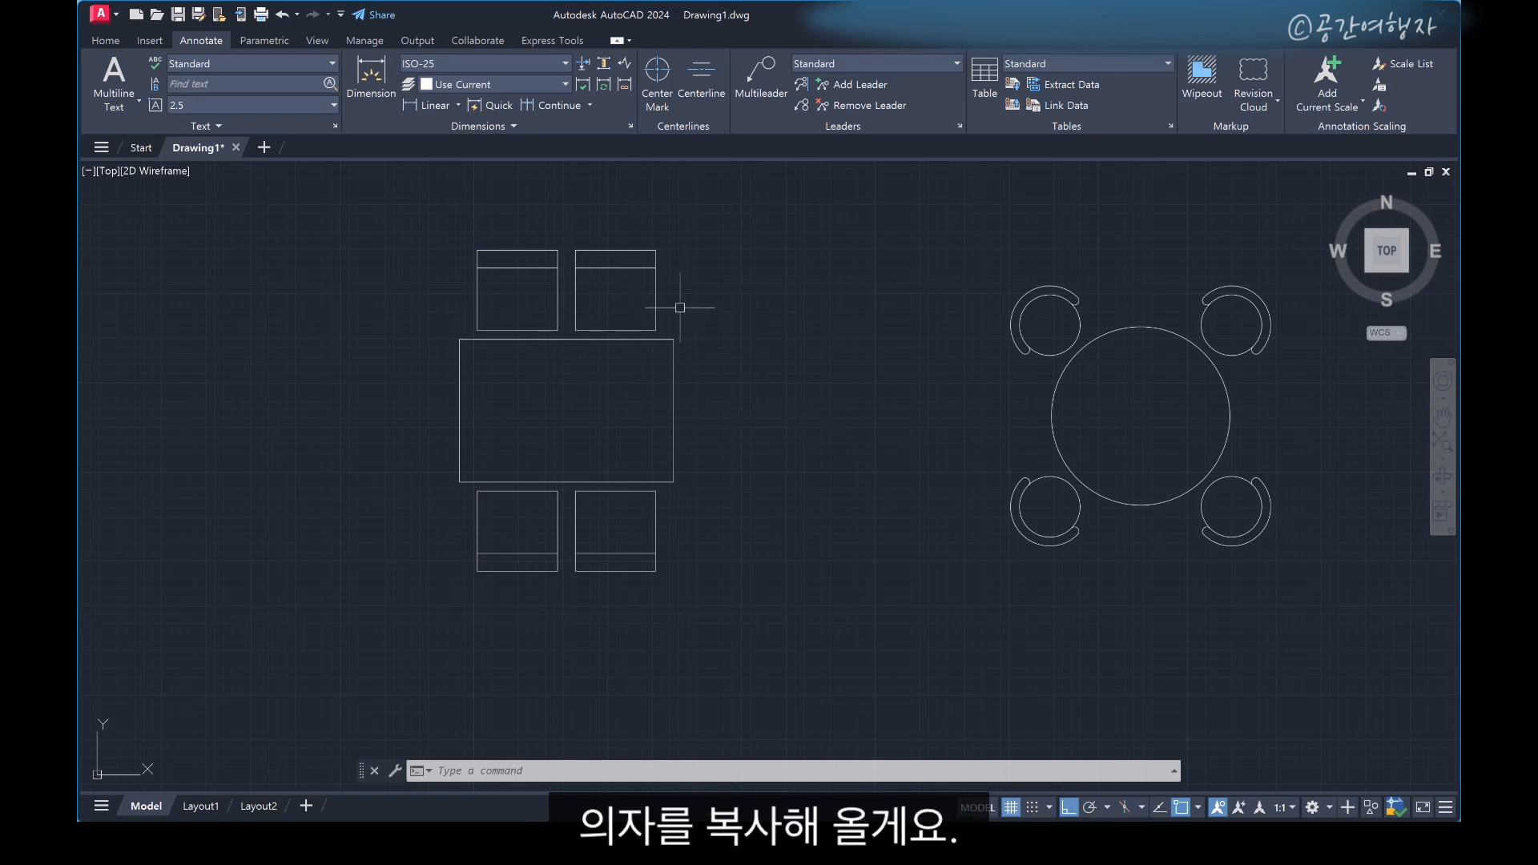
left_click(566, 222)
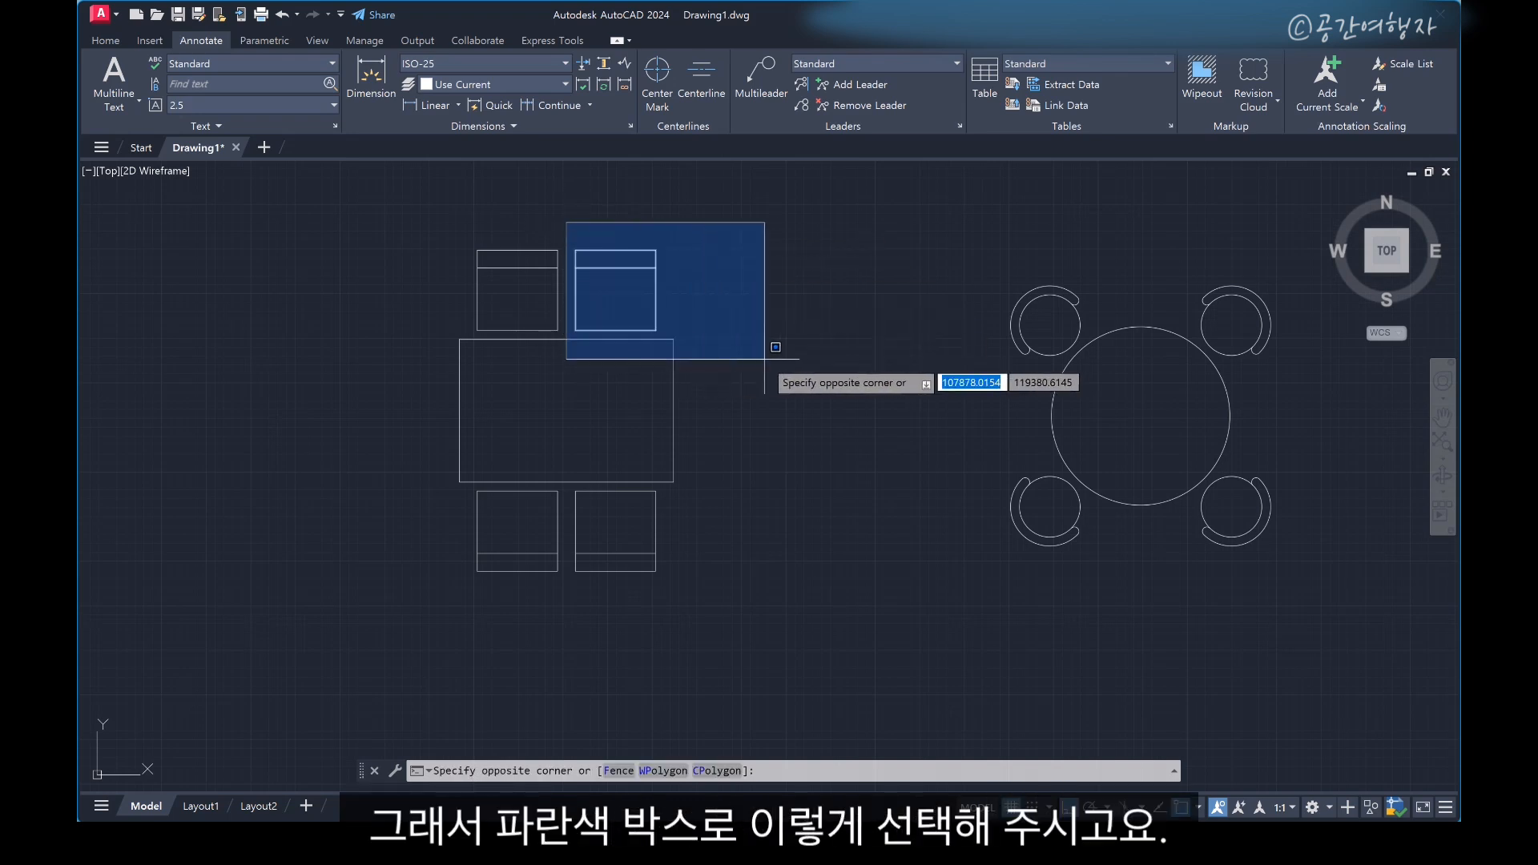
left_click(699, 354)
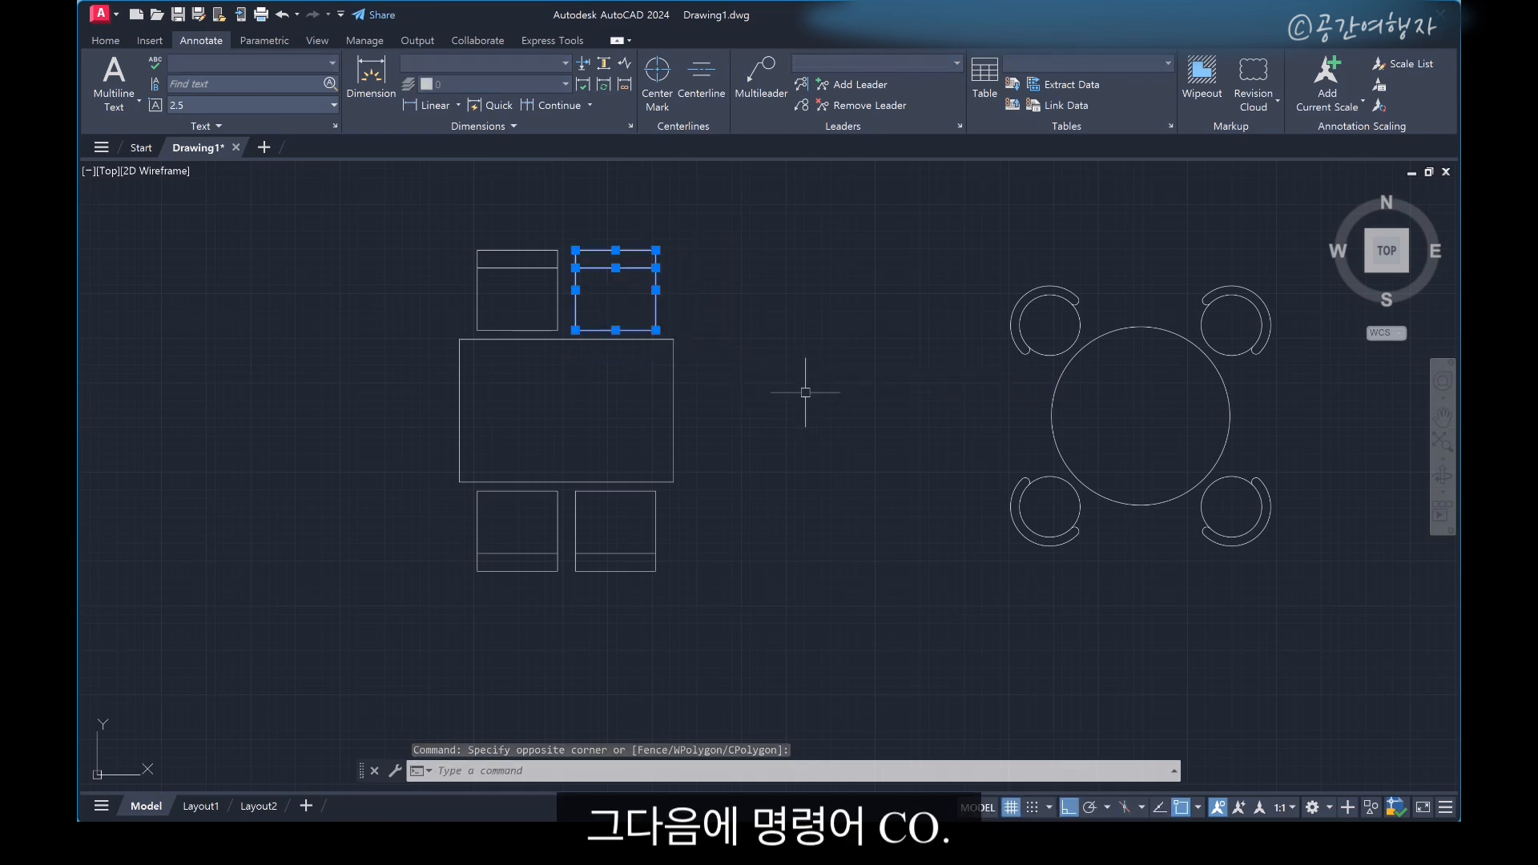
type("CO")
key("space")
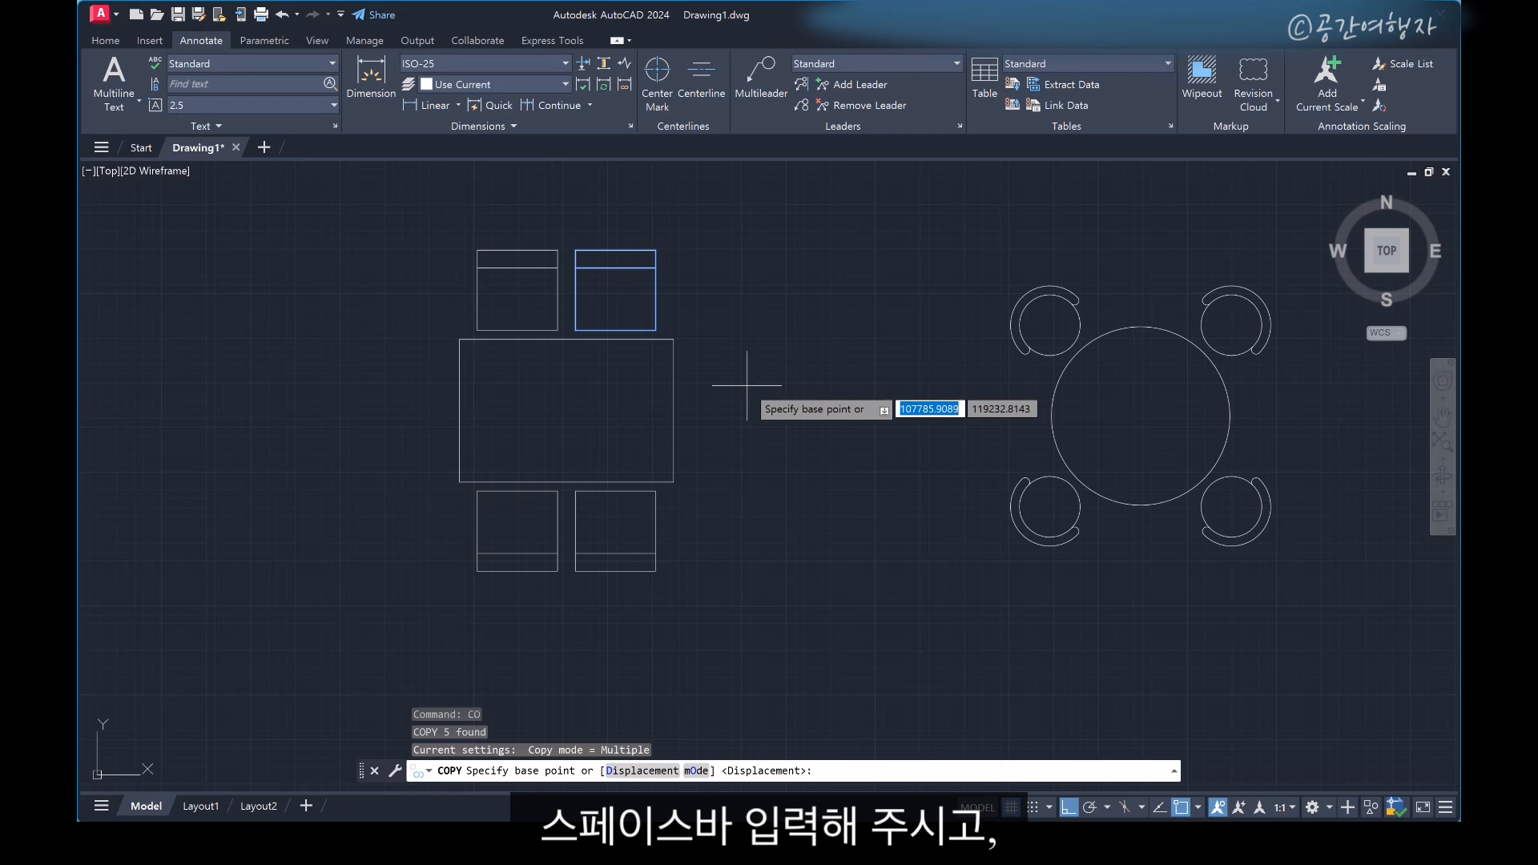
left_click(615, 329)
scroll(233, 295, "down", 6)
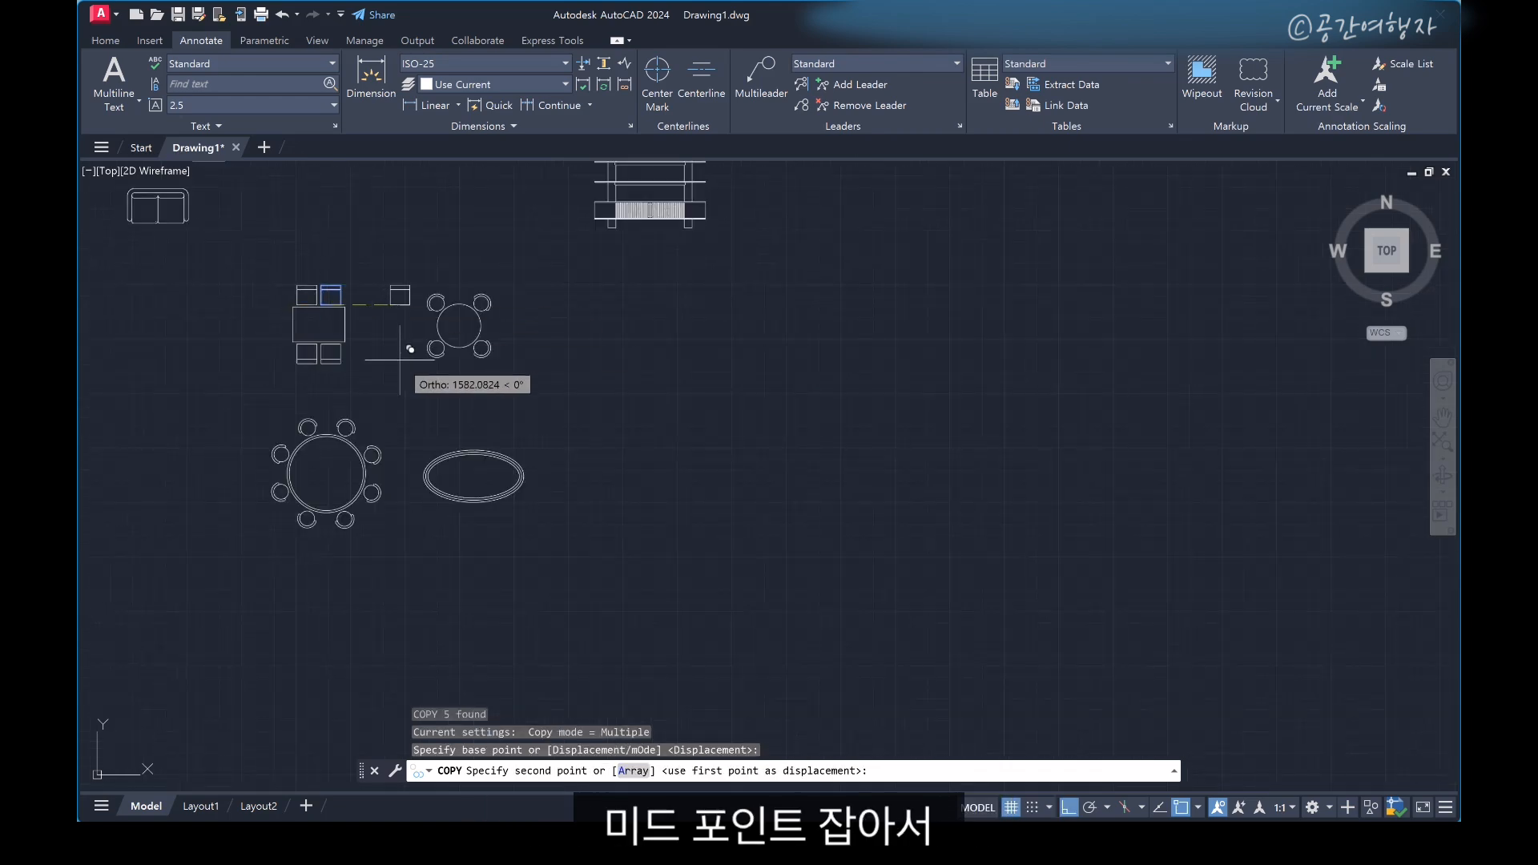
scroll(497, 513, "up", 8)
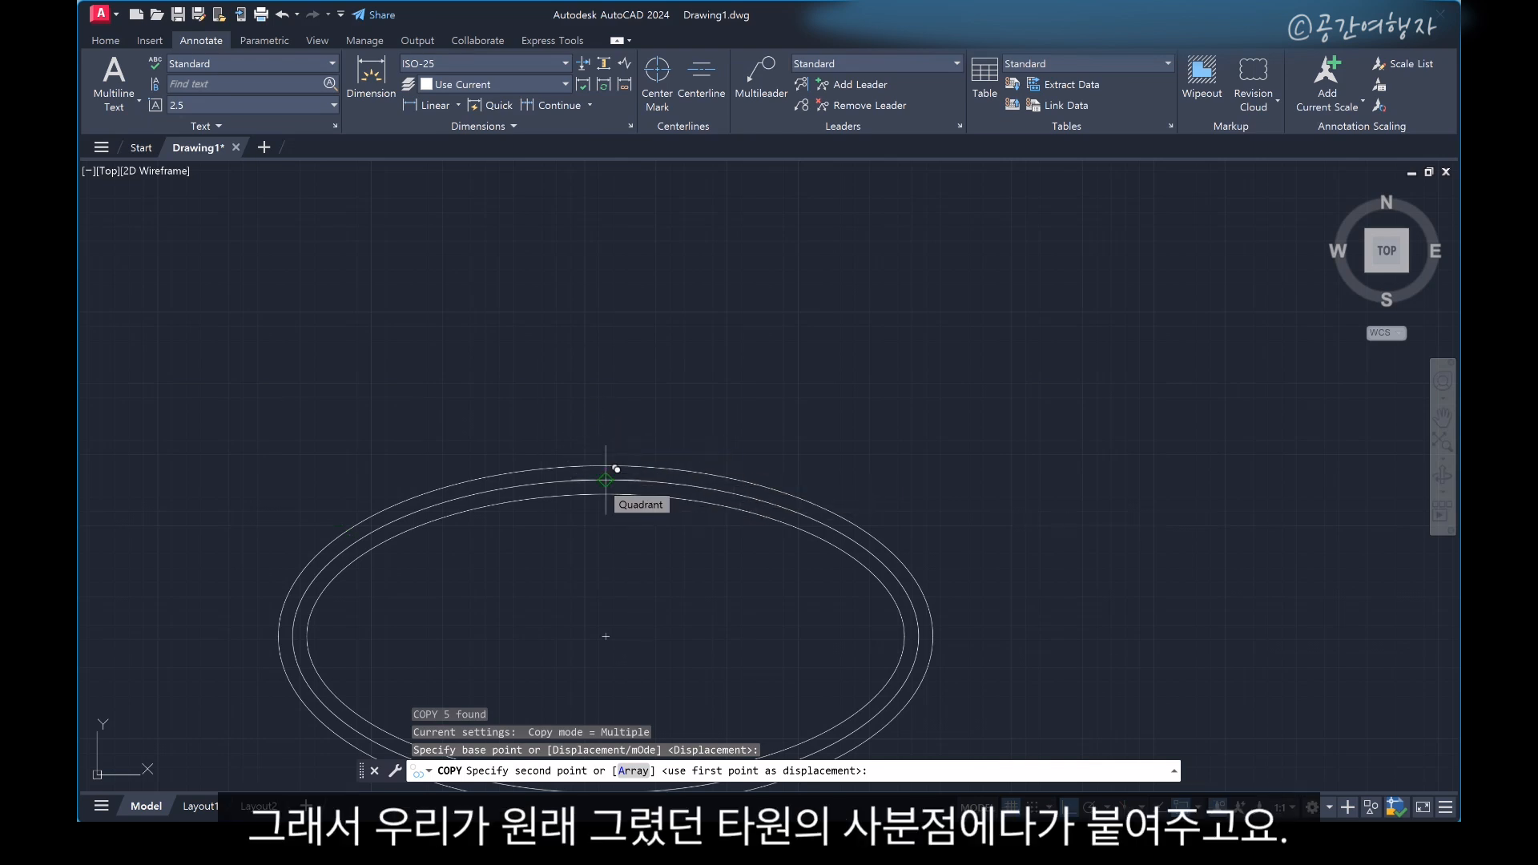
left_click(605, 481)
key("Return")
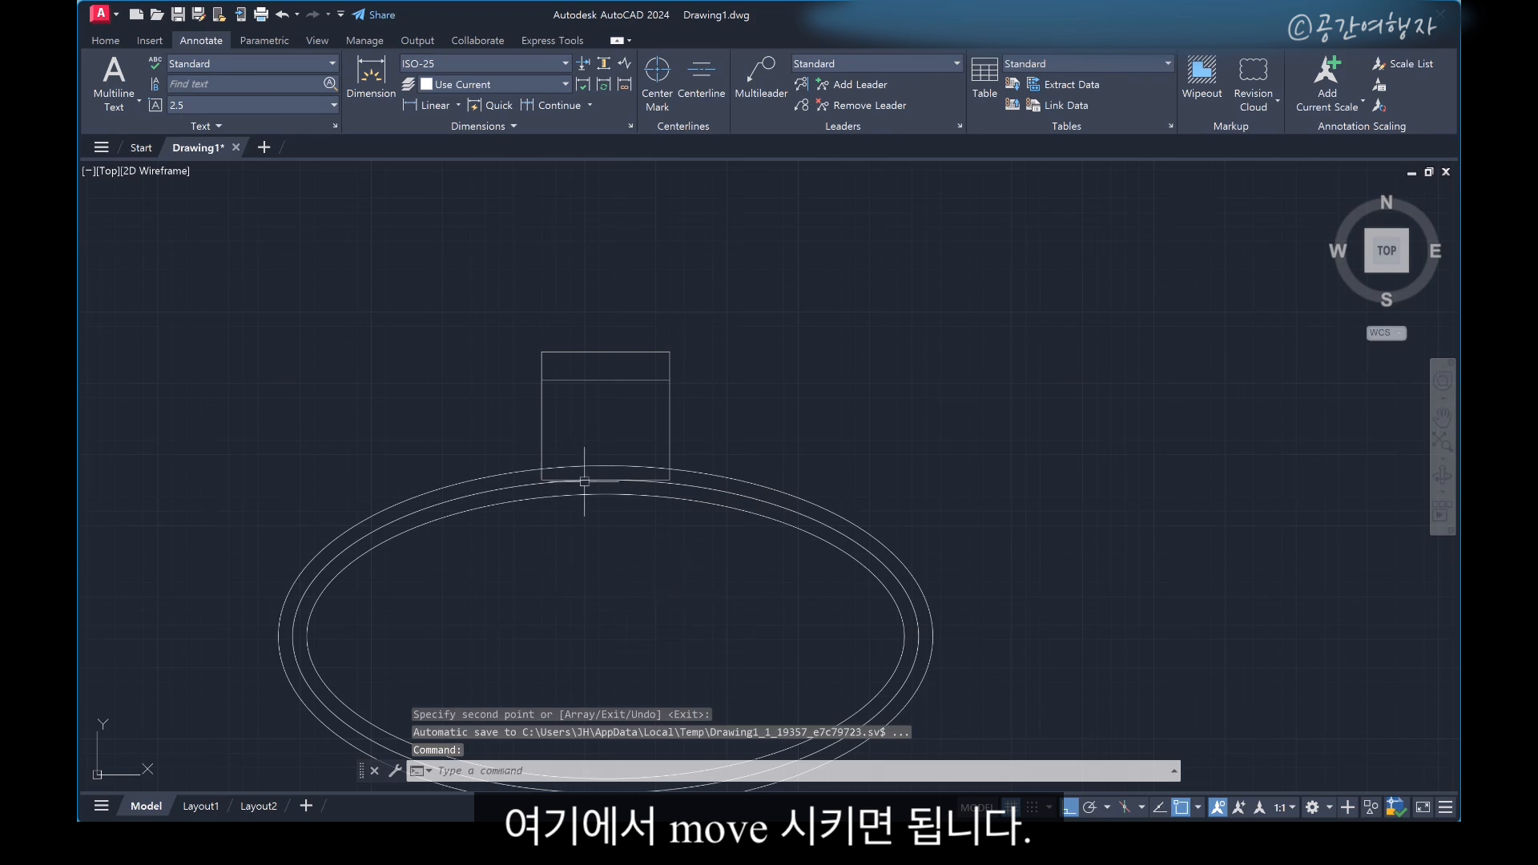
Move the copied chair straight up from the middle ellipse so its front-edge midpoint sits on the outermost ellipse
left_click(516, 309)
left_click(707, 513)
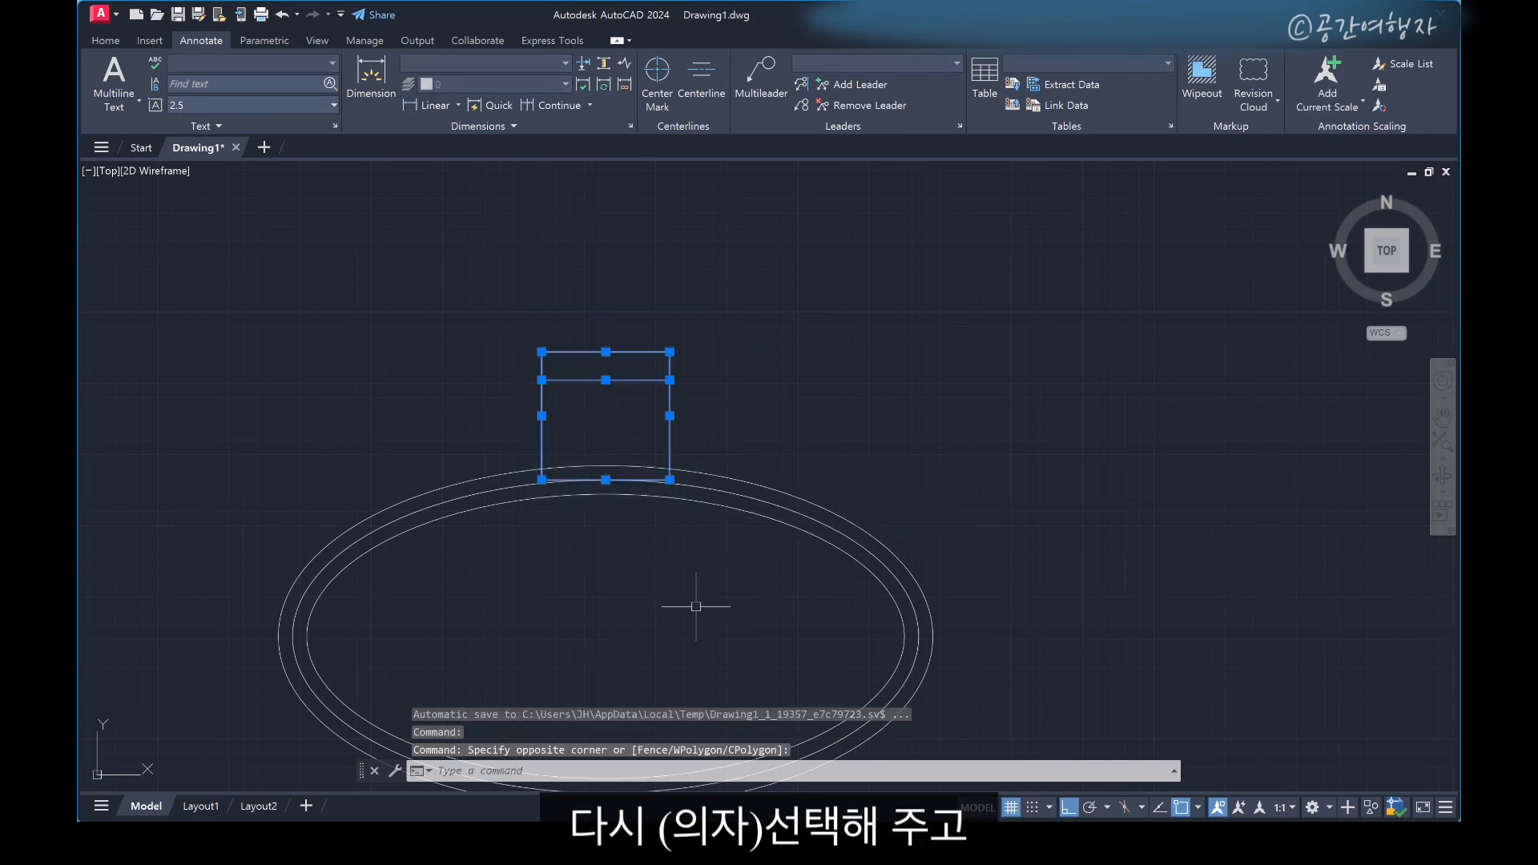
type("m")
key("space")
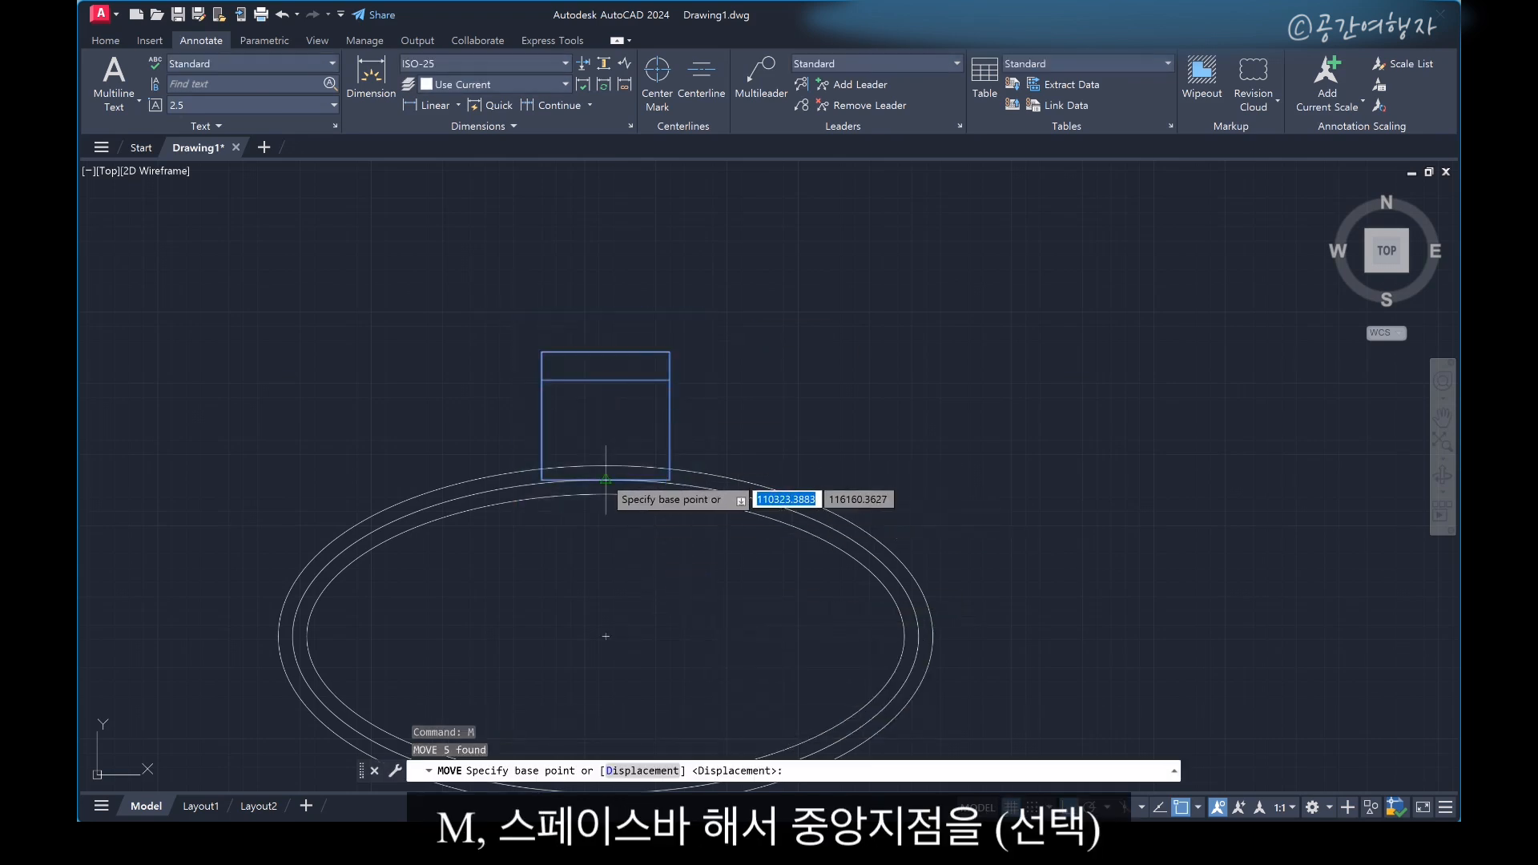
left_click(605, 480)
left_click(607, 467)
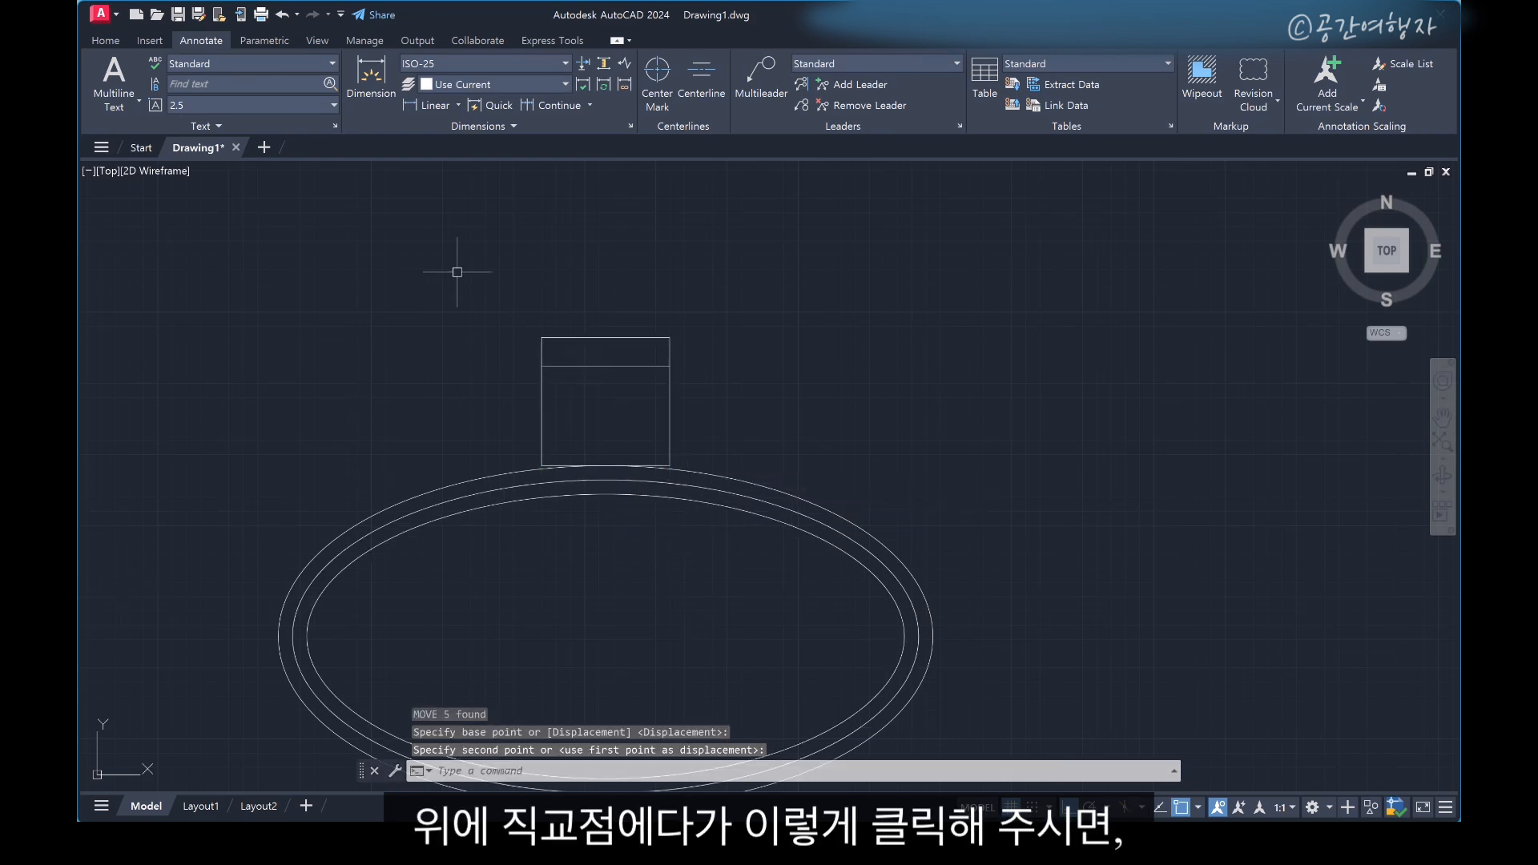
Copy the chair above the elliptical table about 700 units horizontally to its left, using the front-edge midpoint as base
middle_click_drag(568, 676, 697, 689)
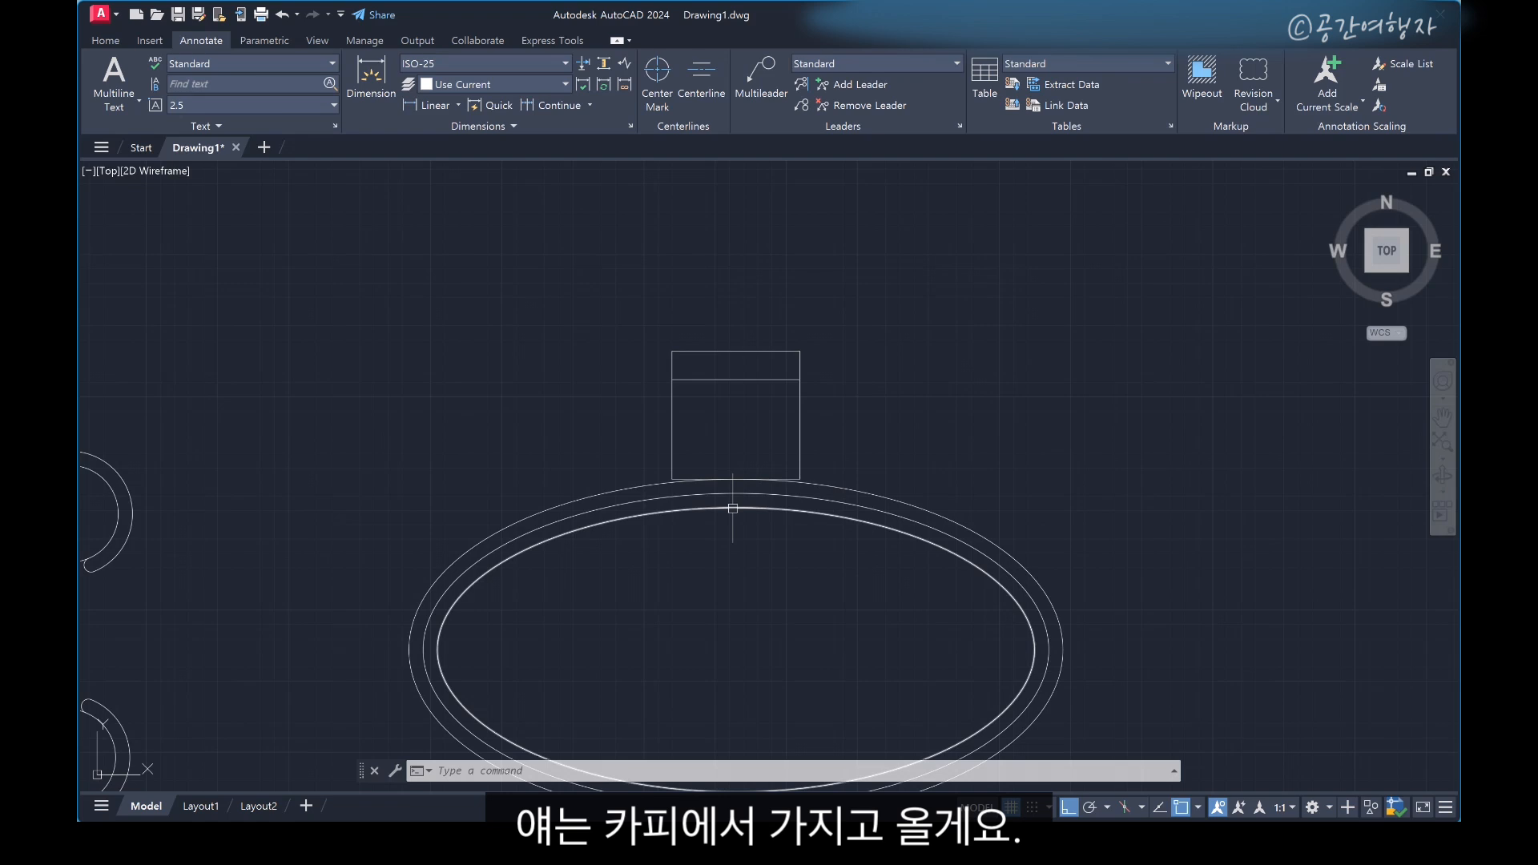
type("co")
key("space")
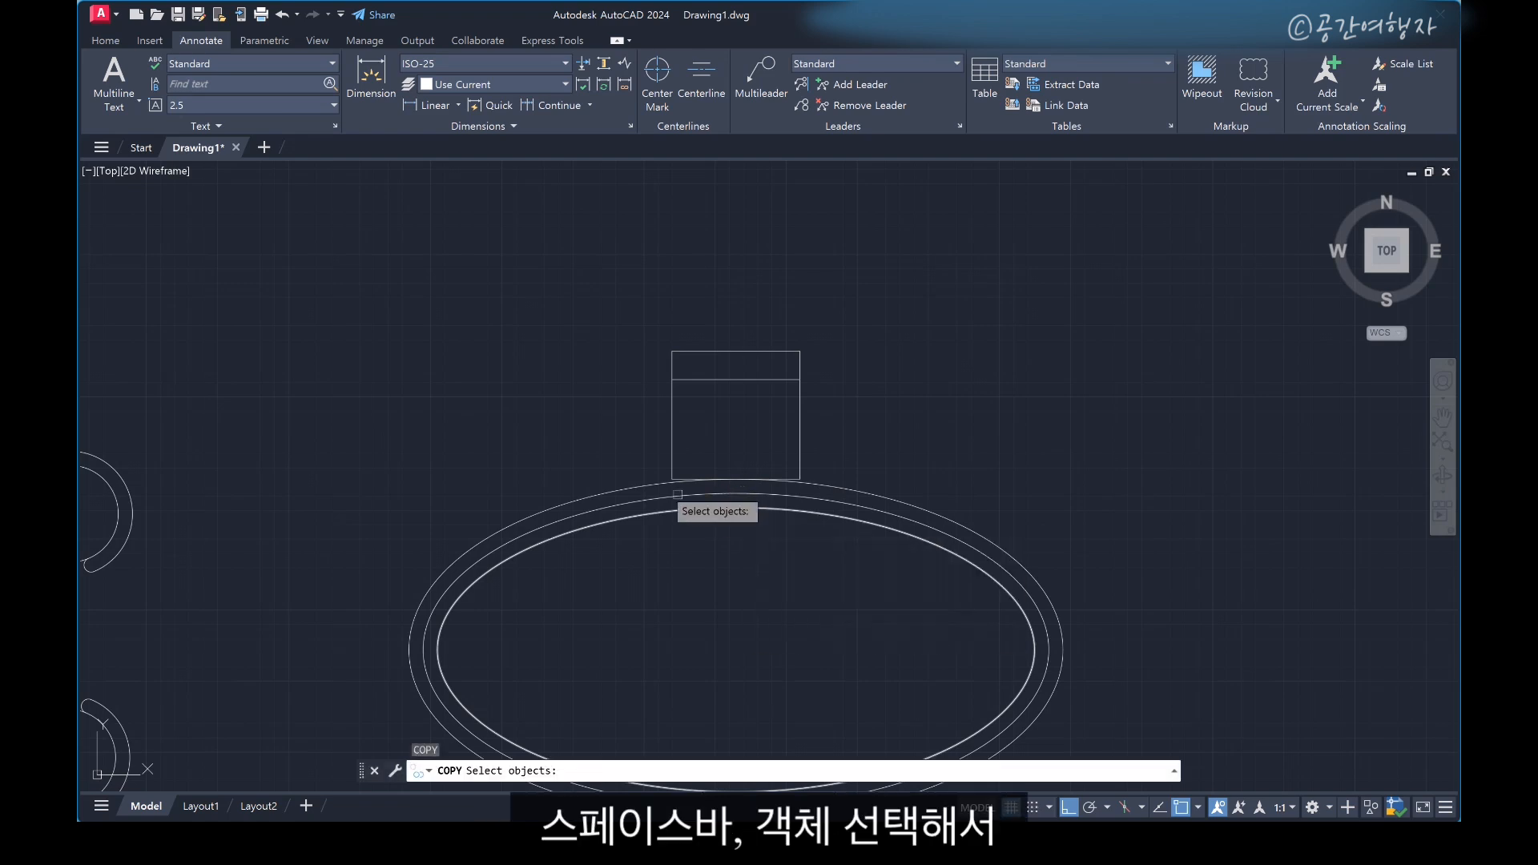
left_click(646, 326)
left_click(855, 553)
key("space")
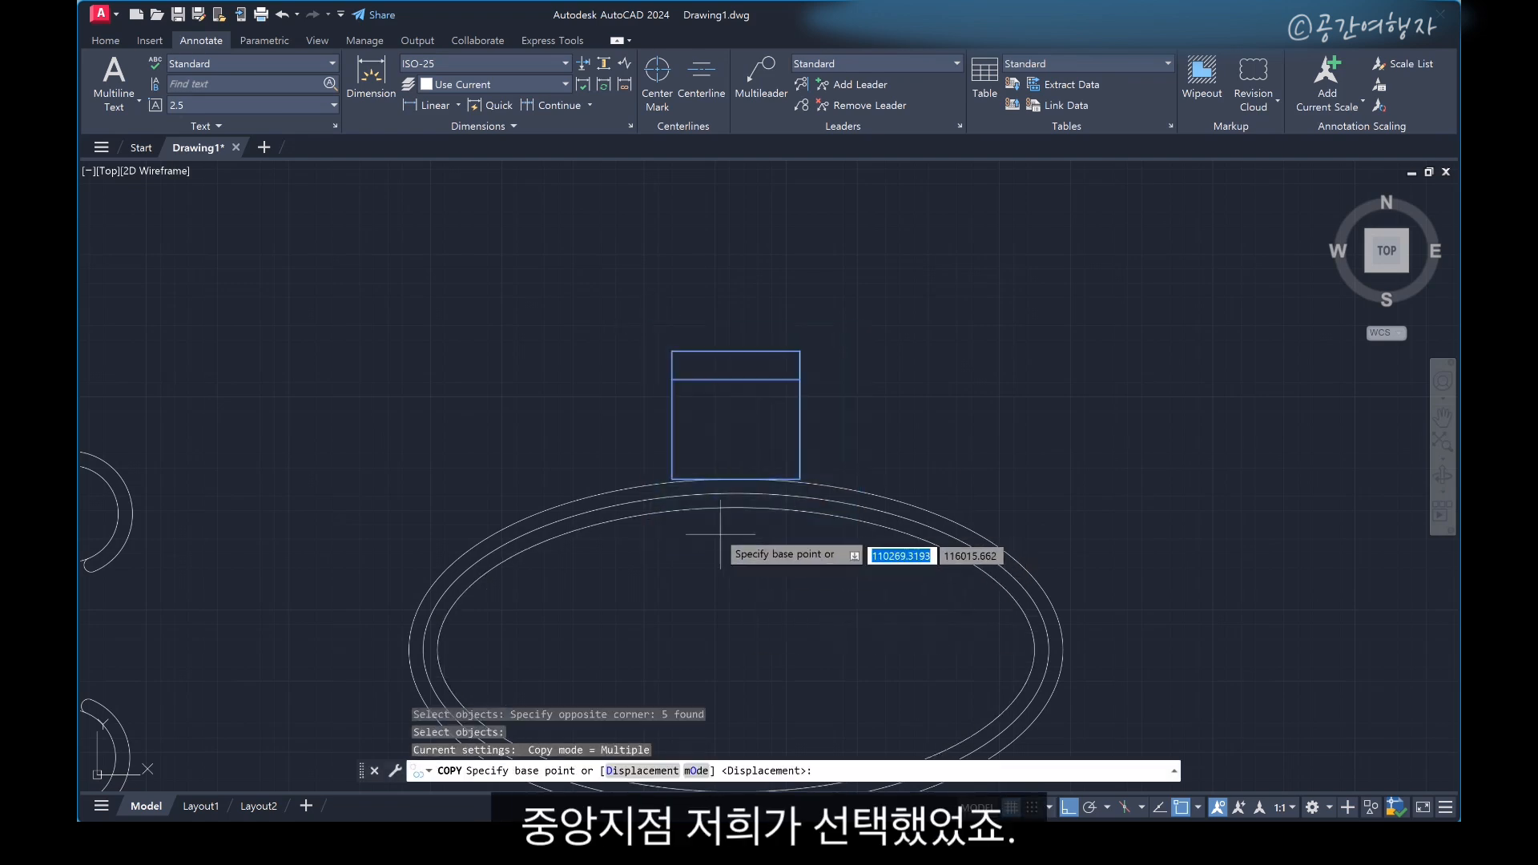
left_click(737, 479)
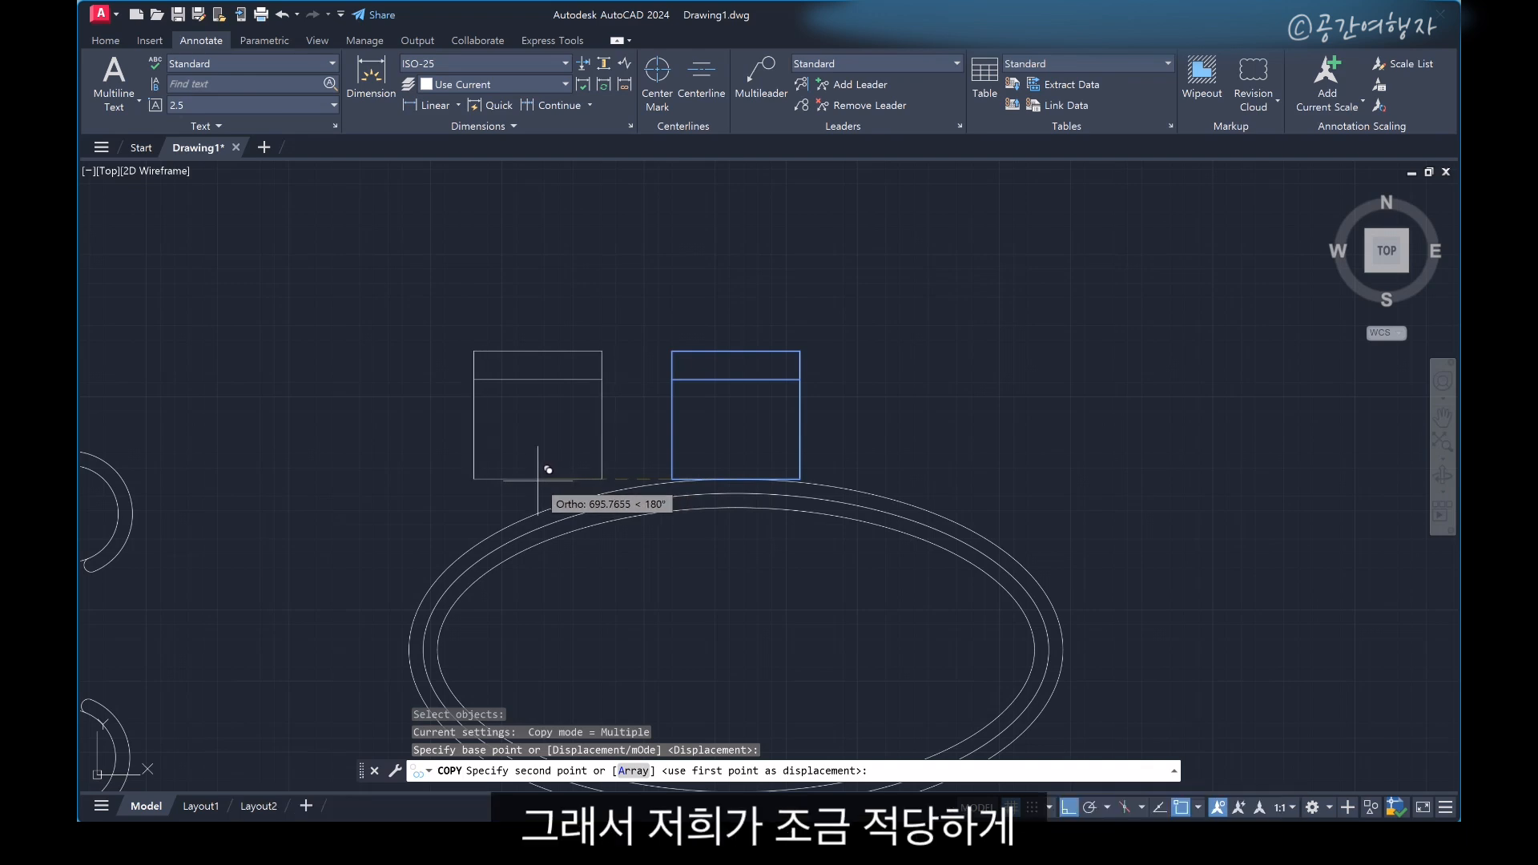
left_click(535, 479)
key("space")
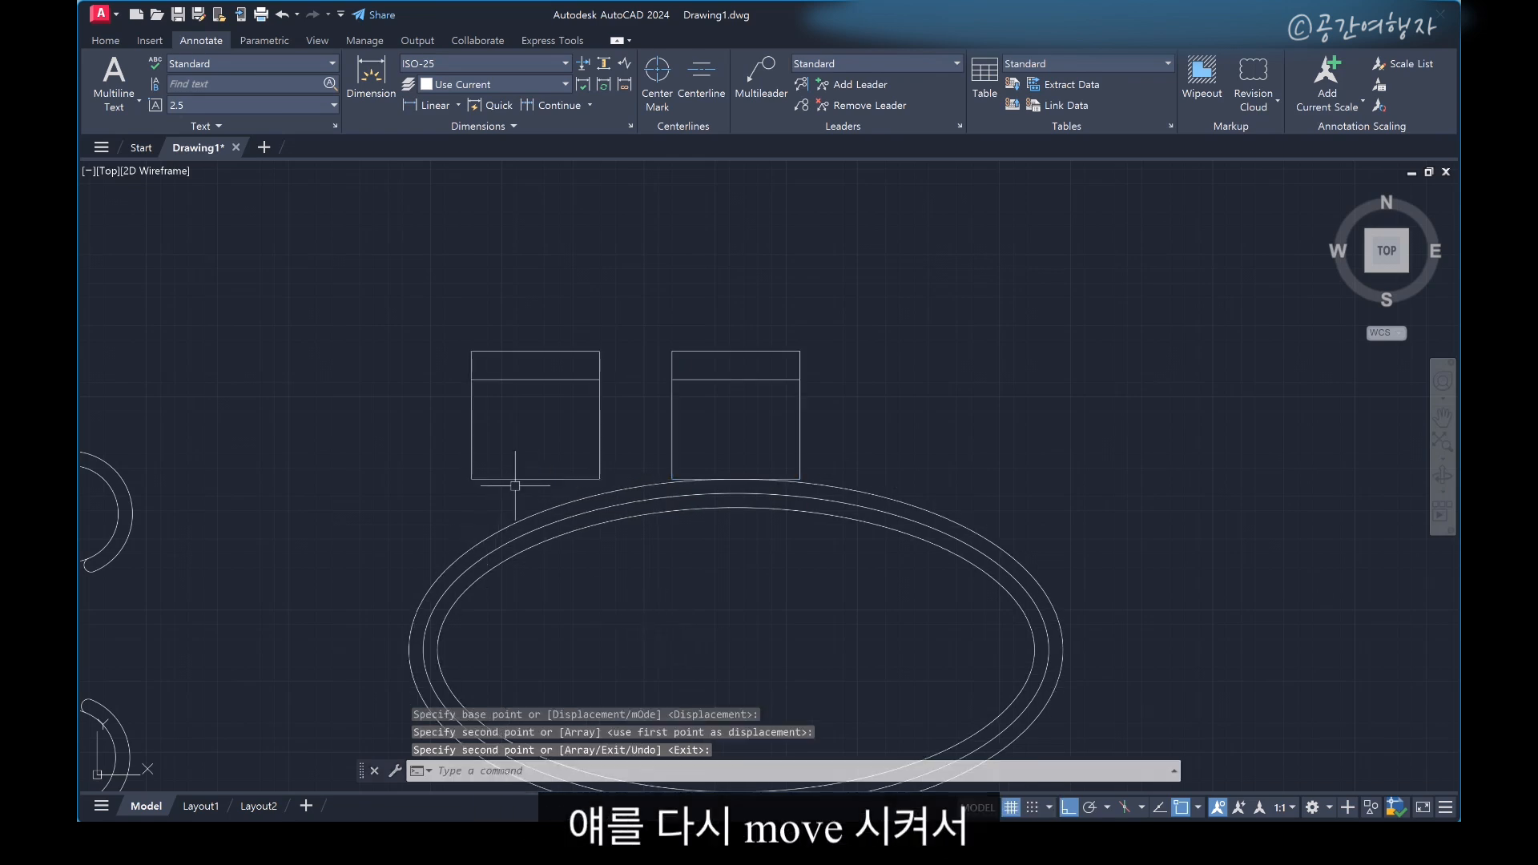
Move the left chair straight down by its front-edge midpoint until that midpoint rests on the outermost ellipse
scroll(539, 477, "up", 2)
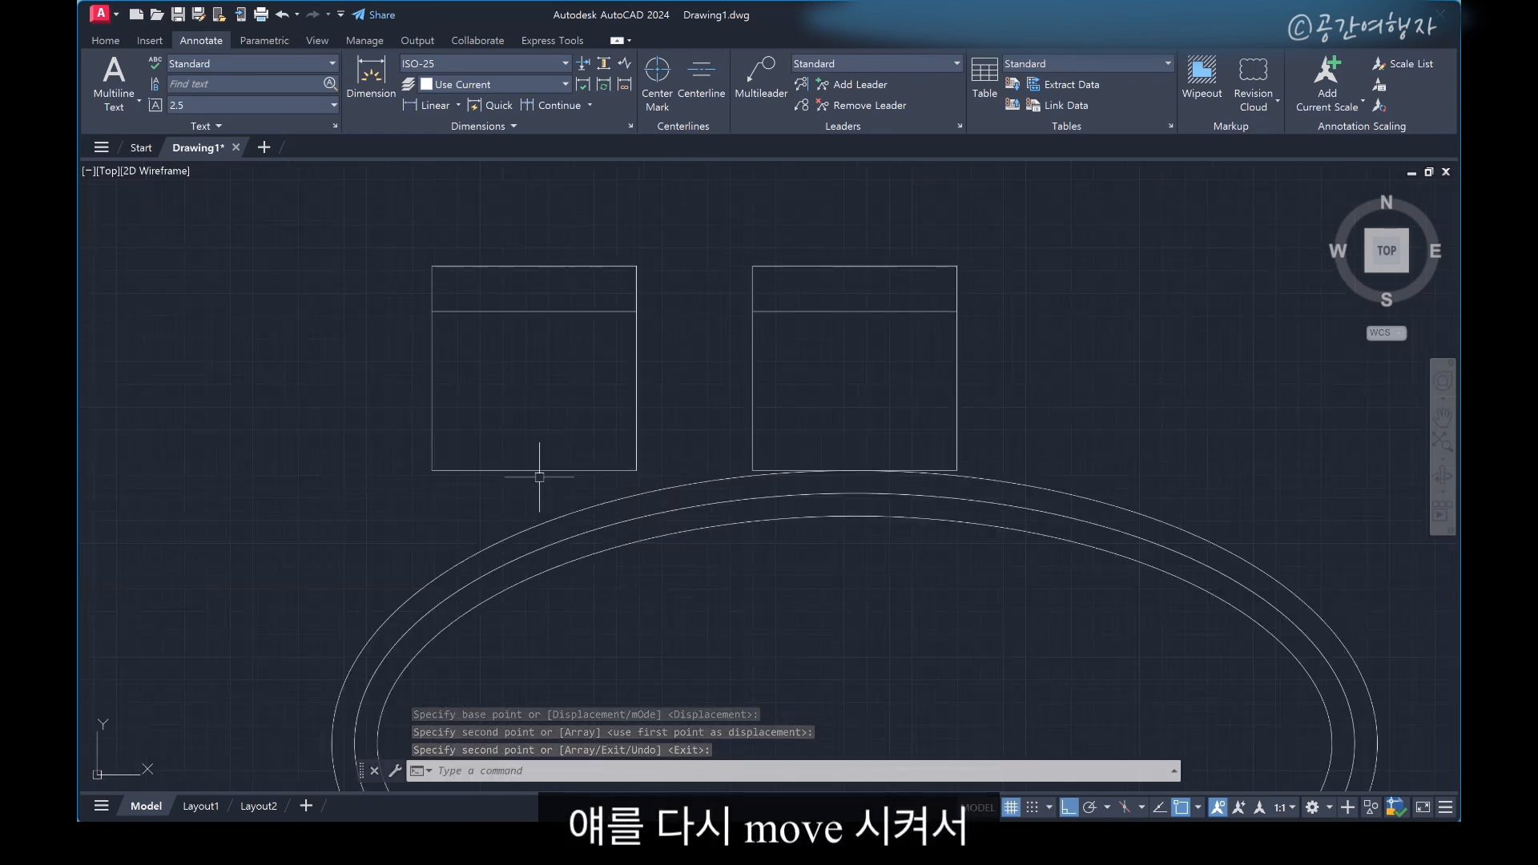
key("Escape")
left_click(532, 523)
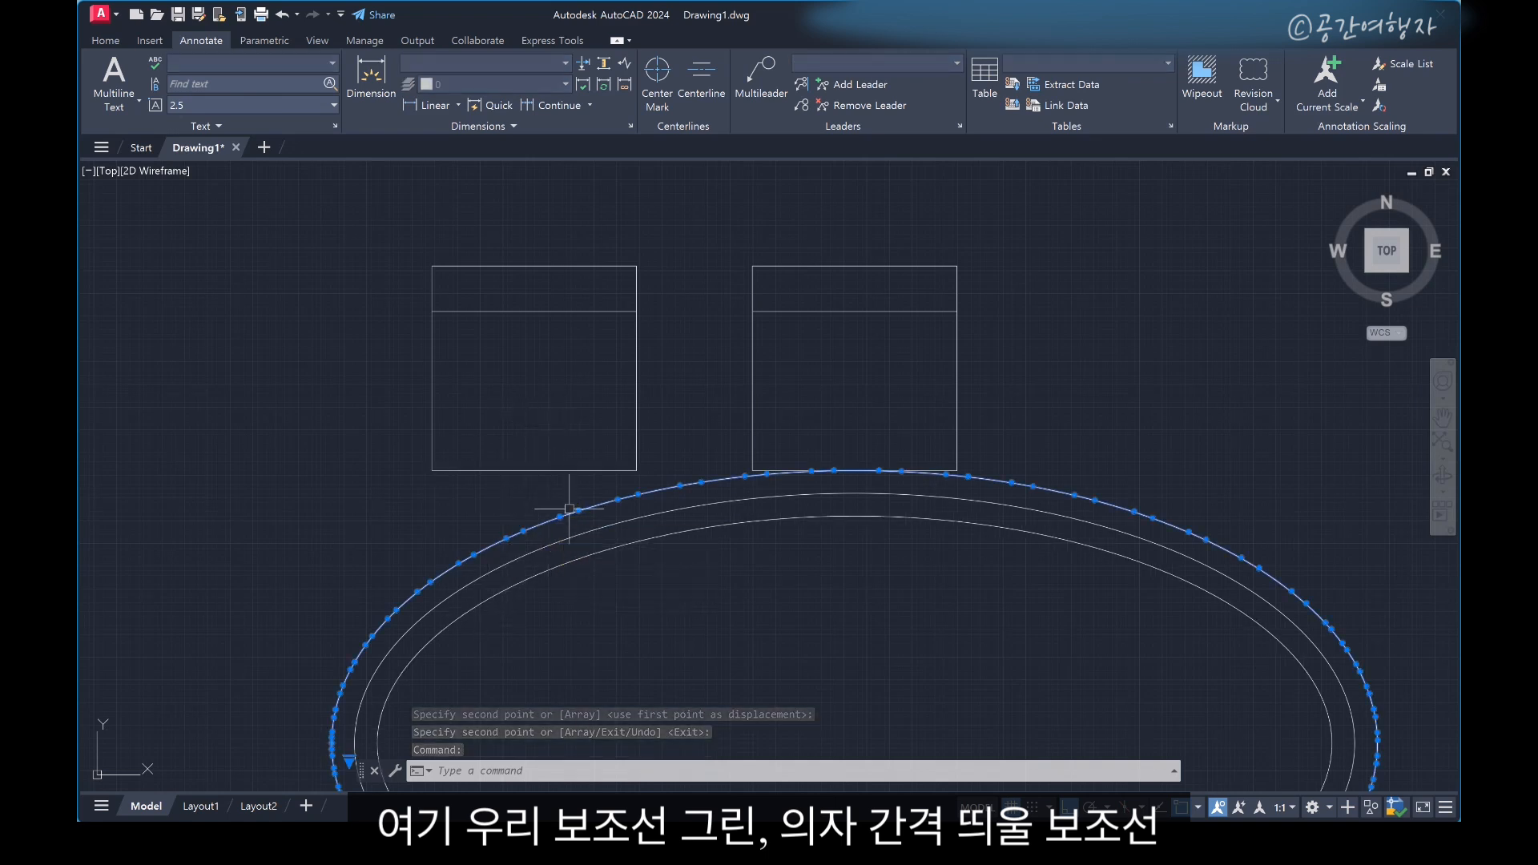
key("Escape")
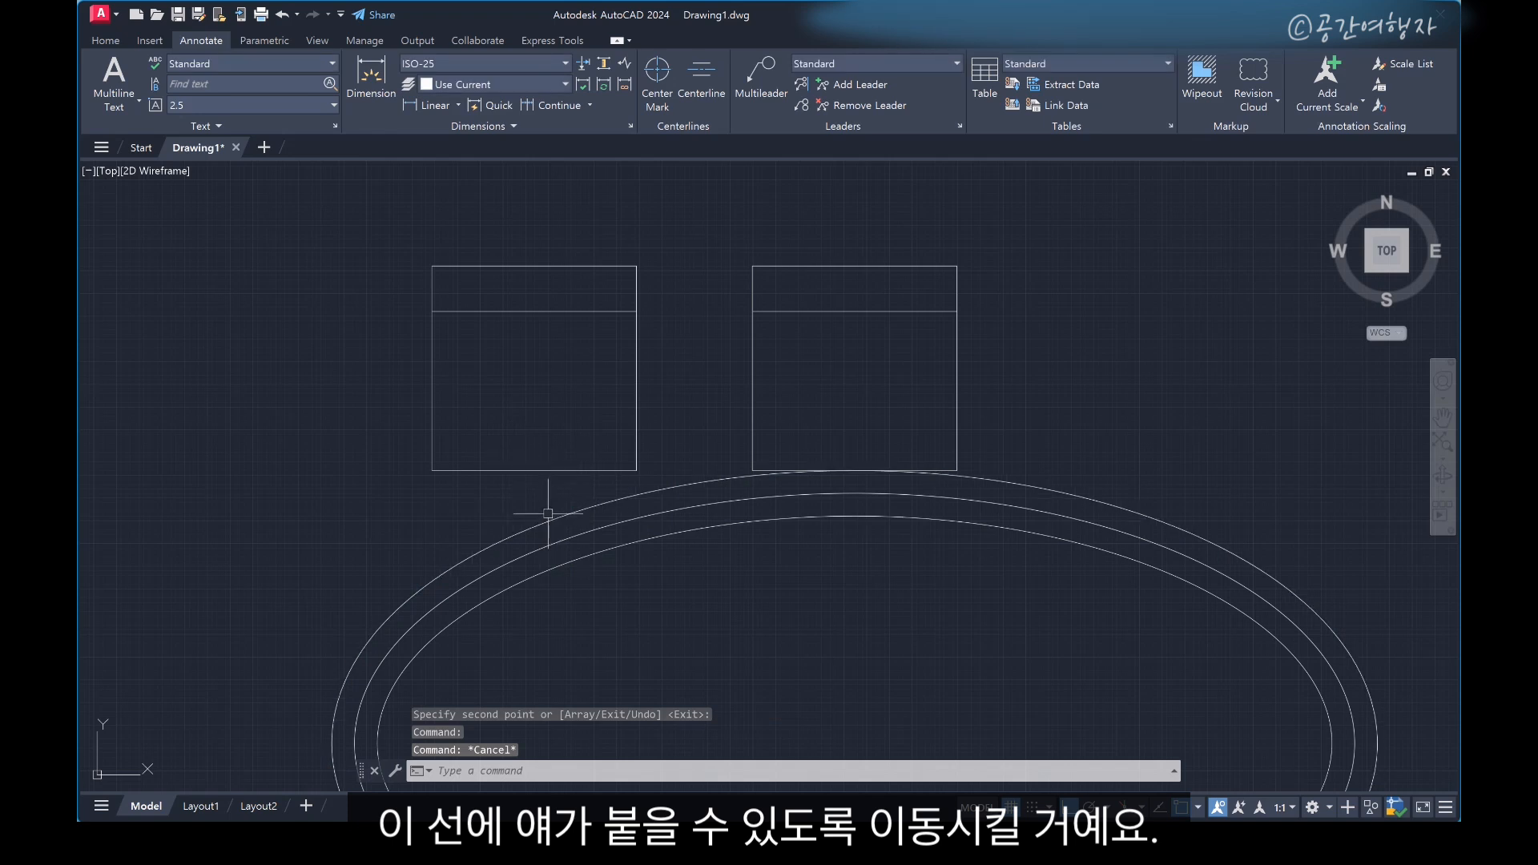
type("m")
key("space")
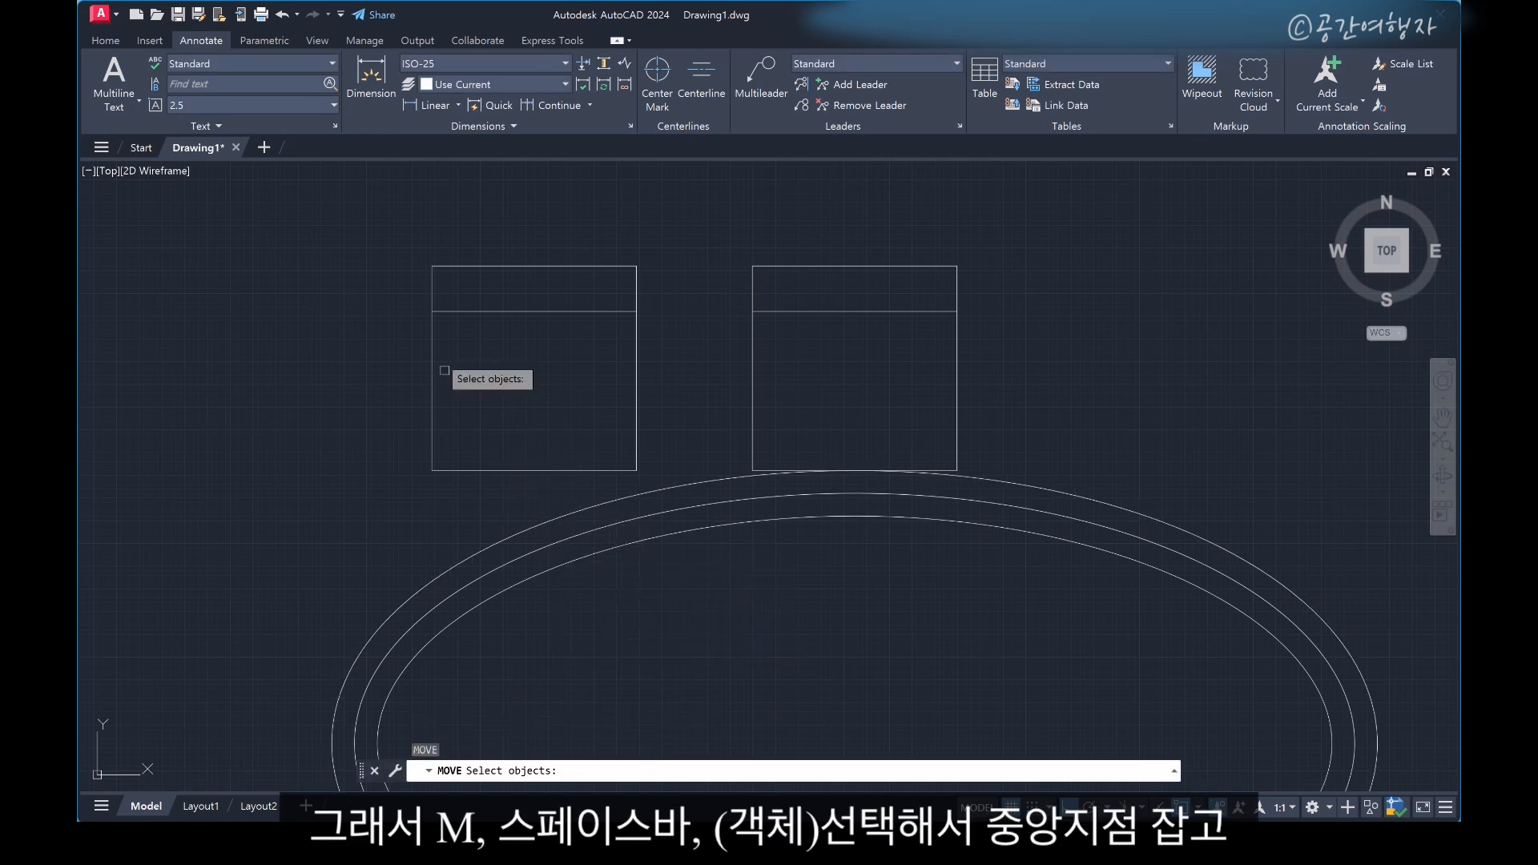
left_click(388, 241)
left_click(683, 573)
key("space")
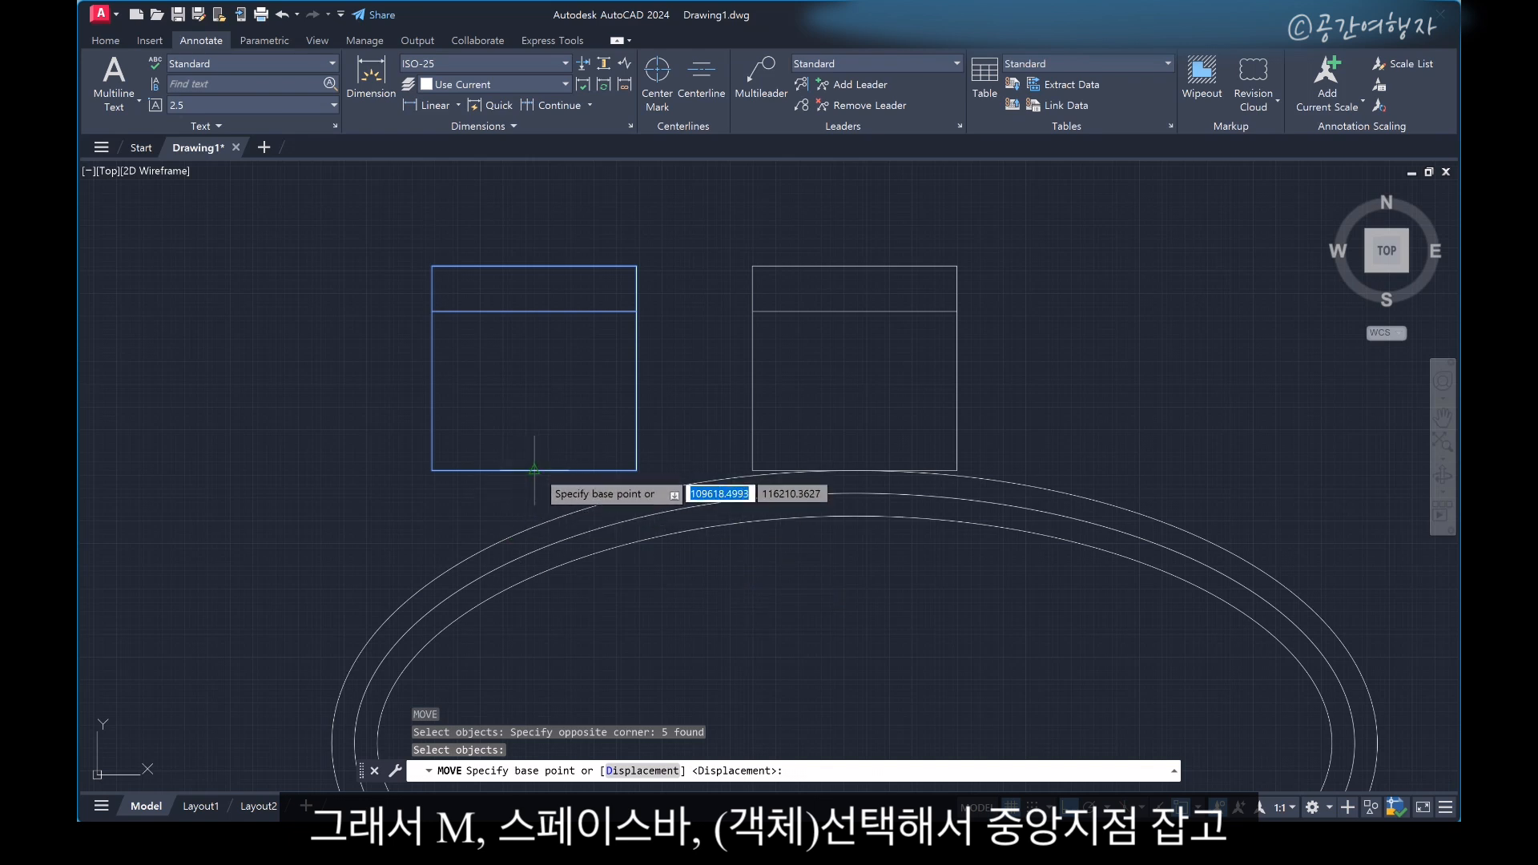
left_click(535, 470)
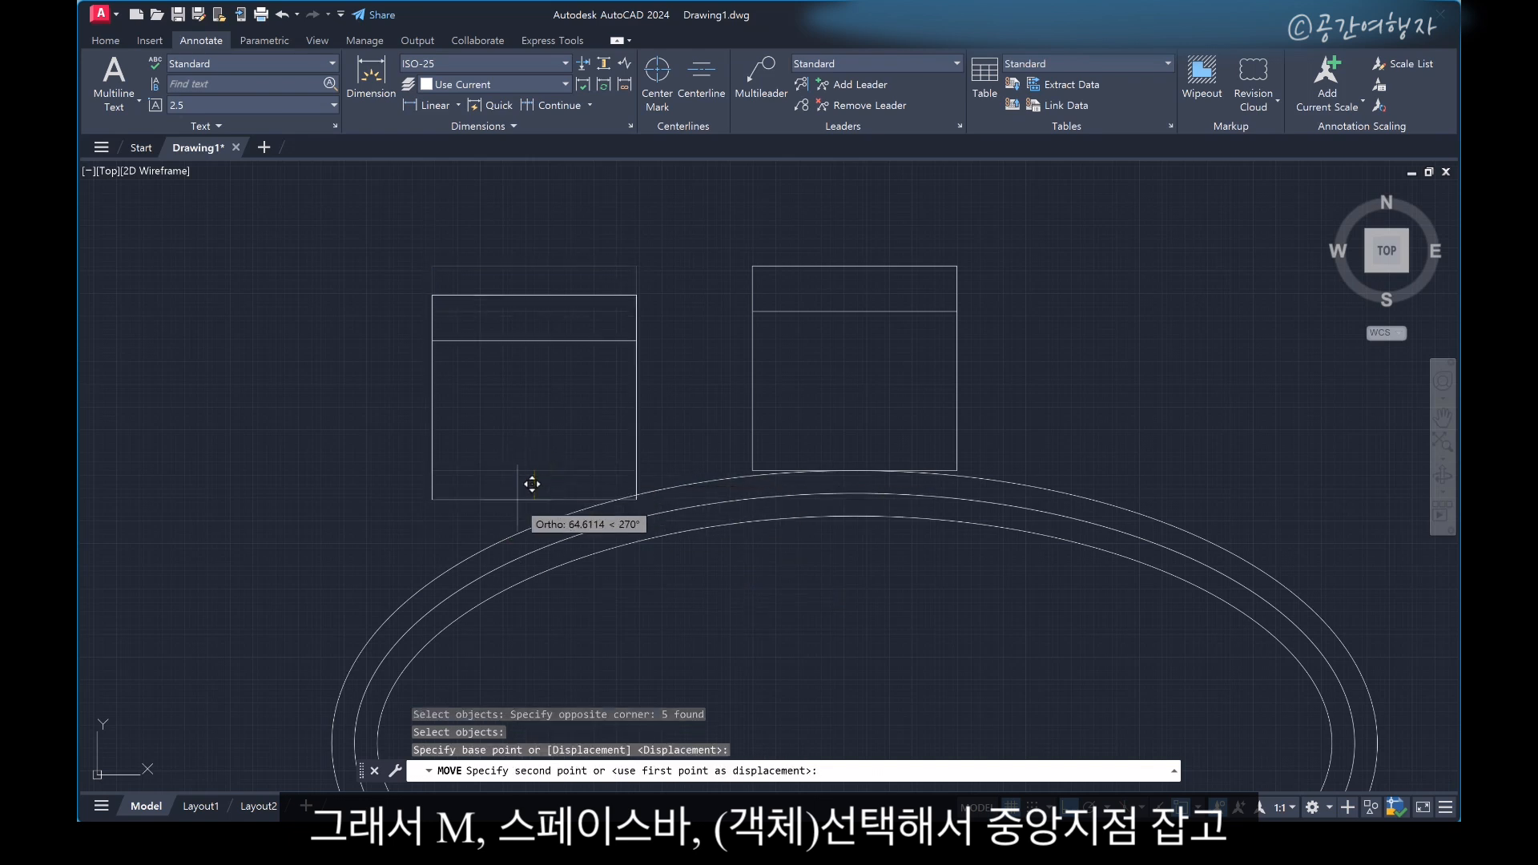
left_click(552, 520)
Rotate the left chair counterclockwise about its front-edge midpoint, with Ortho off, until its front edge follows the outermost ellipse's curve
scroll(299, 608, "down", 2)
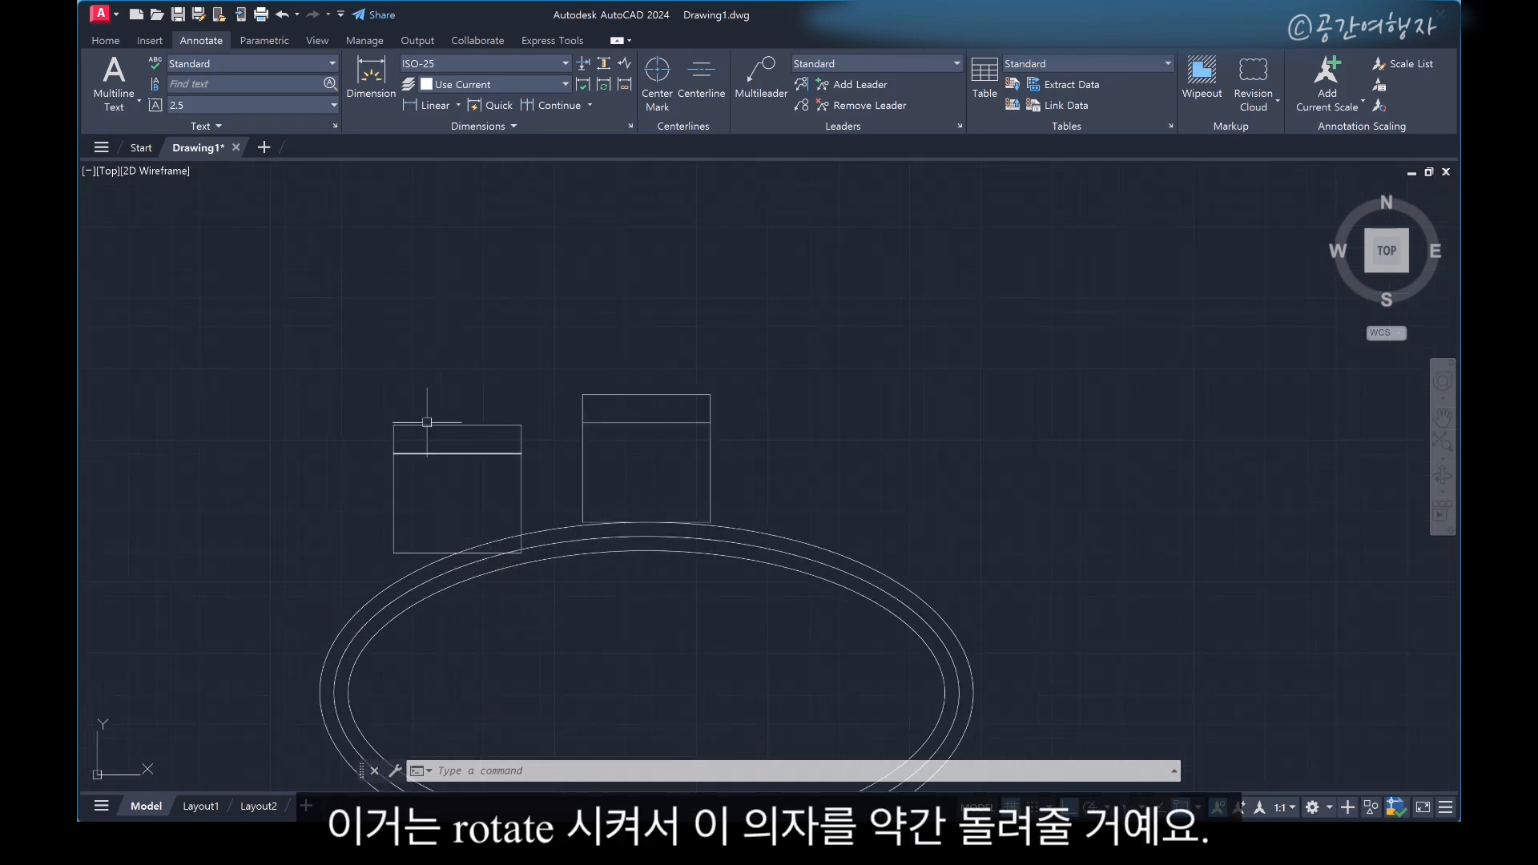
left_click(788, 346)
type("RO")
key("space")
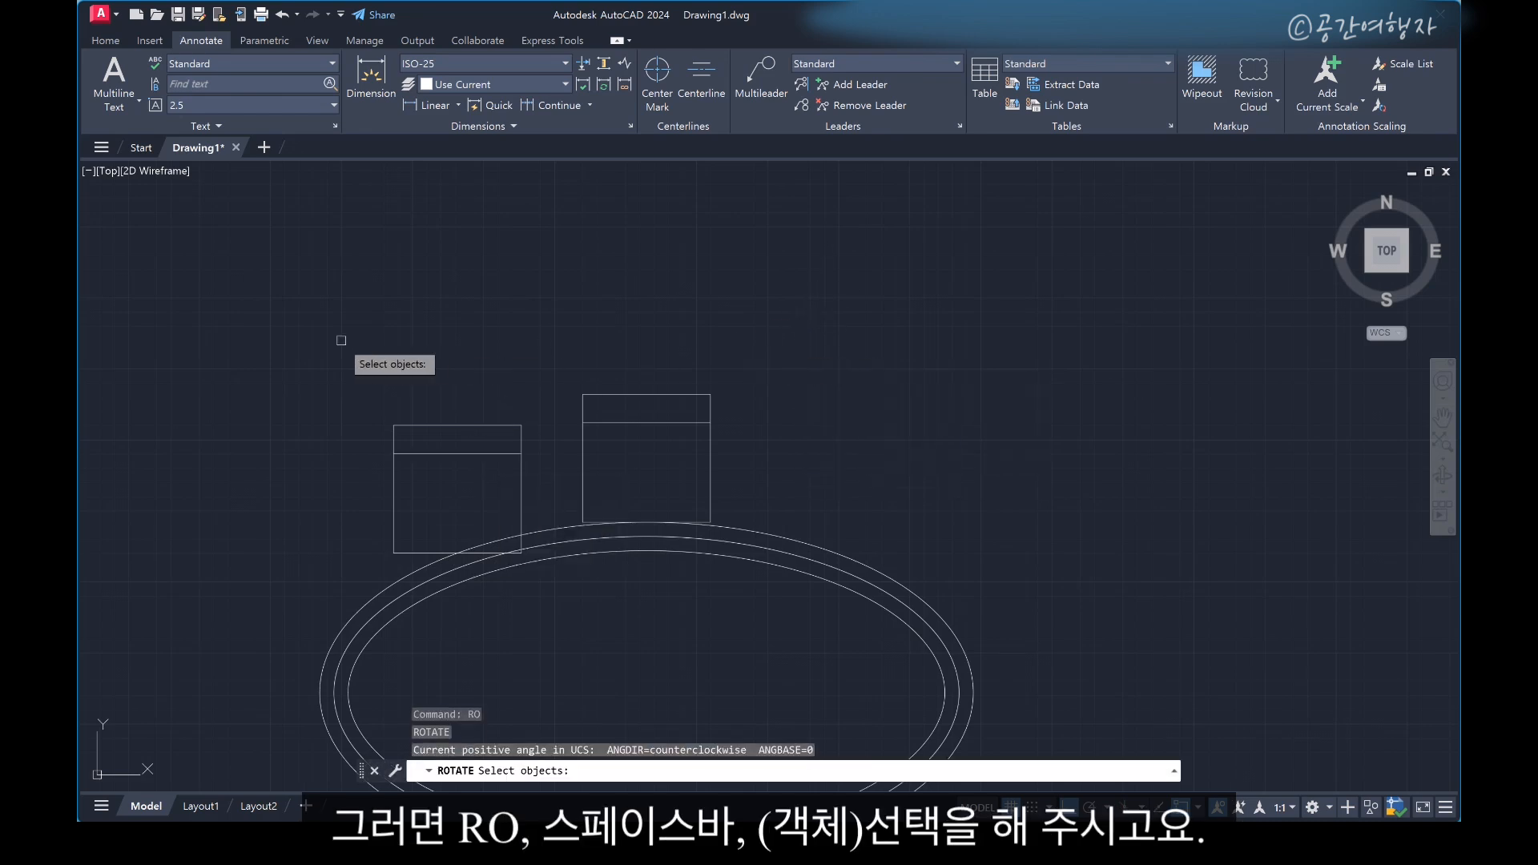
left_click(340, 348)
left_click(588, 619)
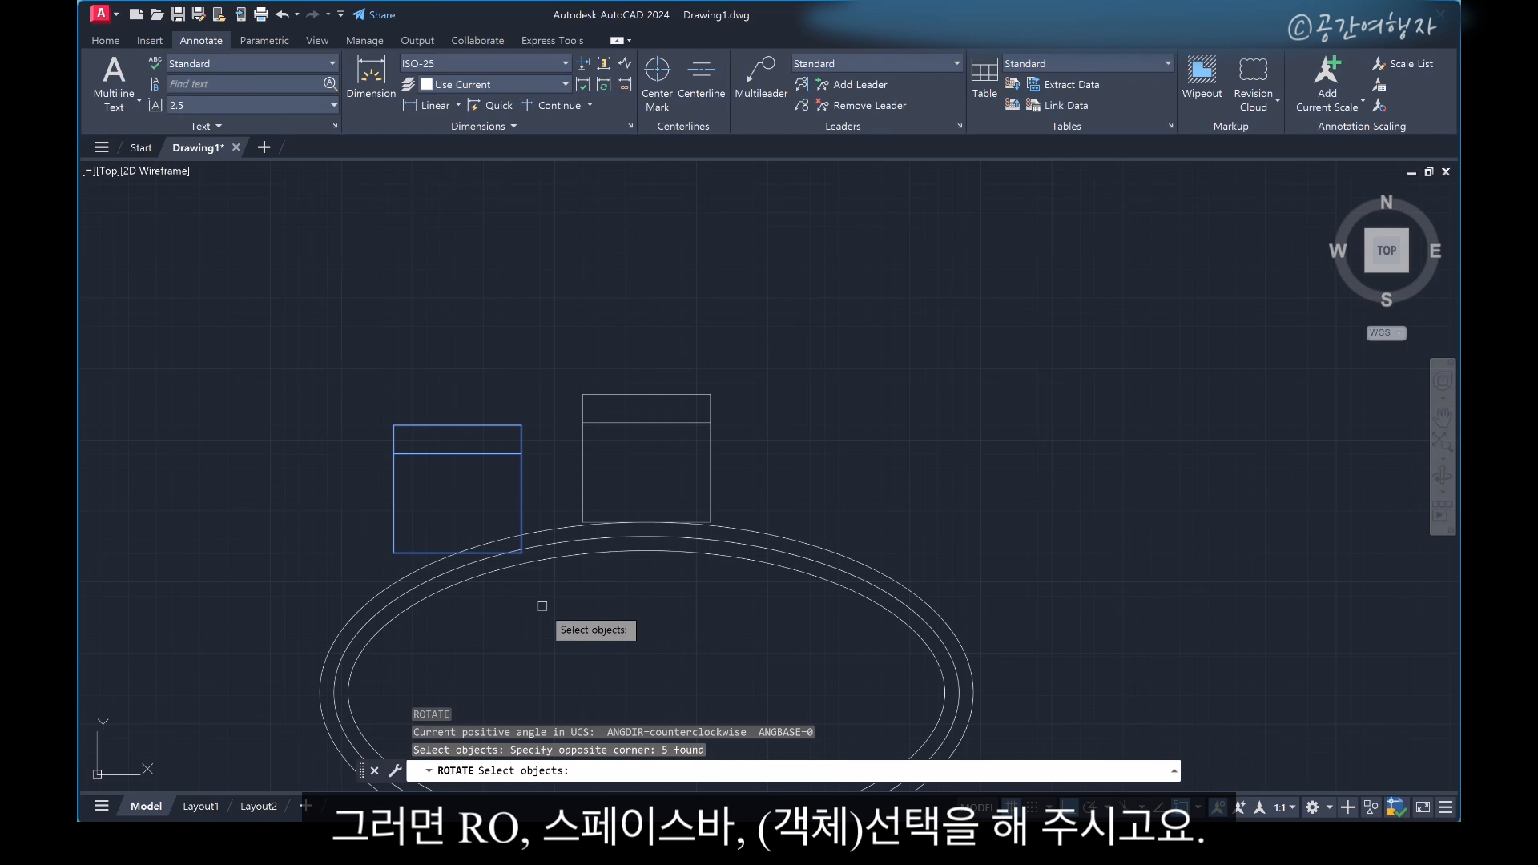
key("space")
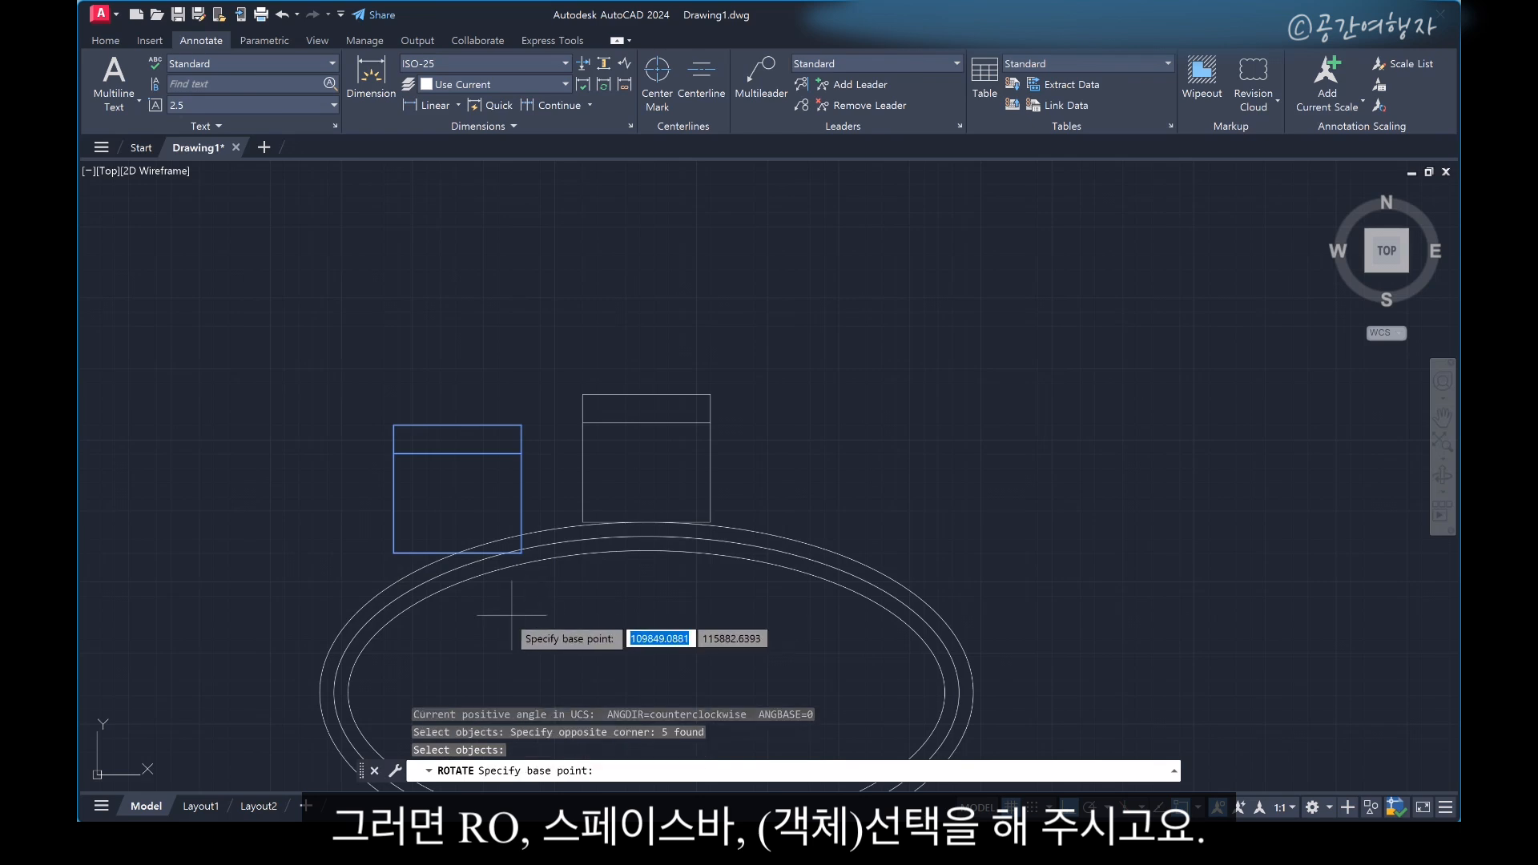
left_click(458, 551)
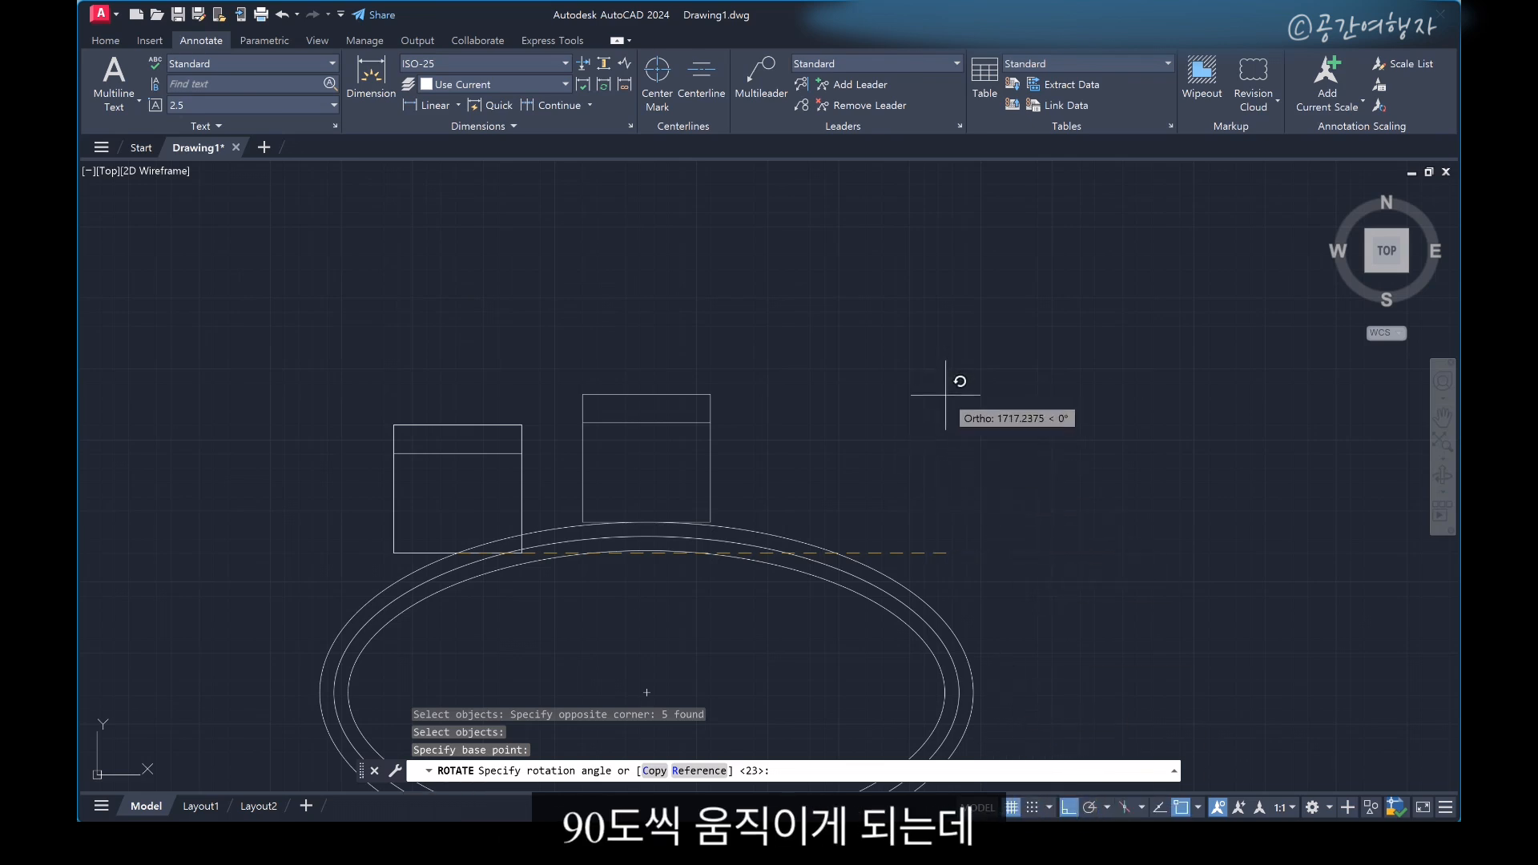
key("F8")
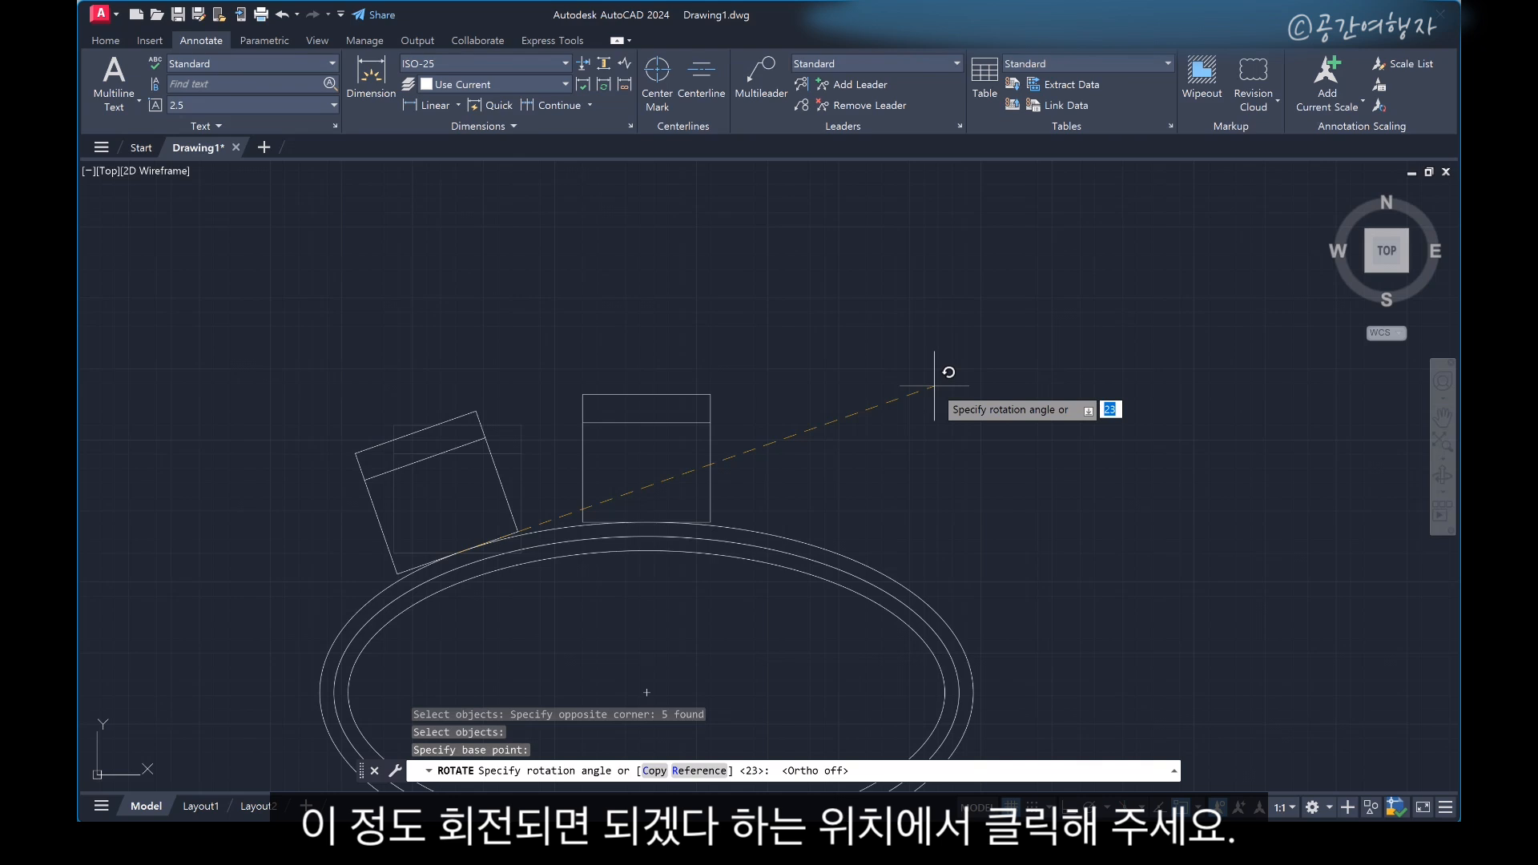
left_click(934, 385)
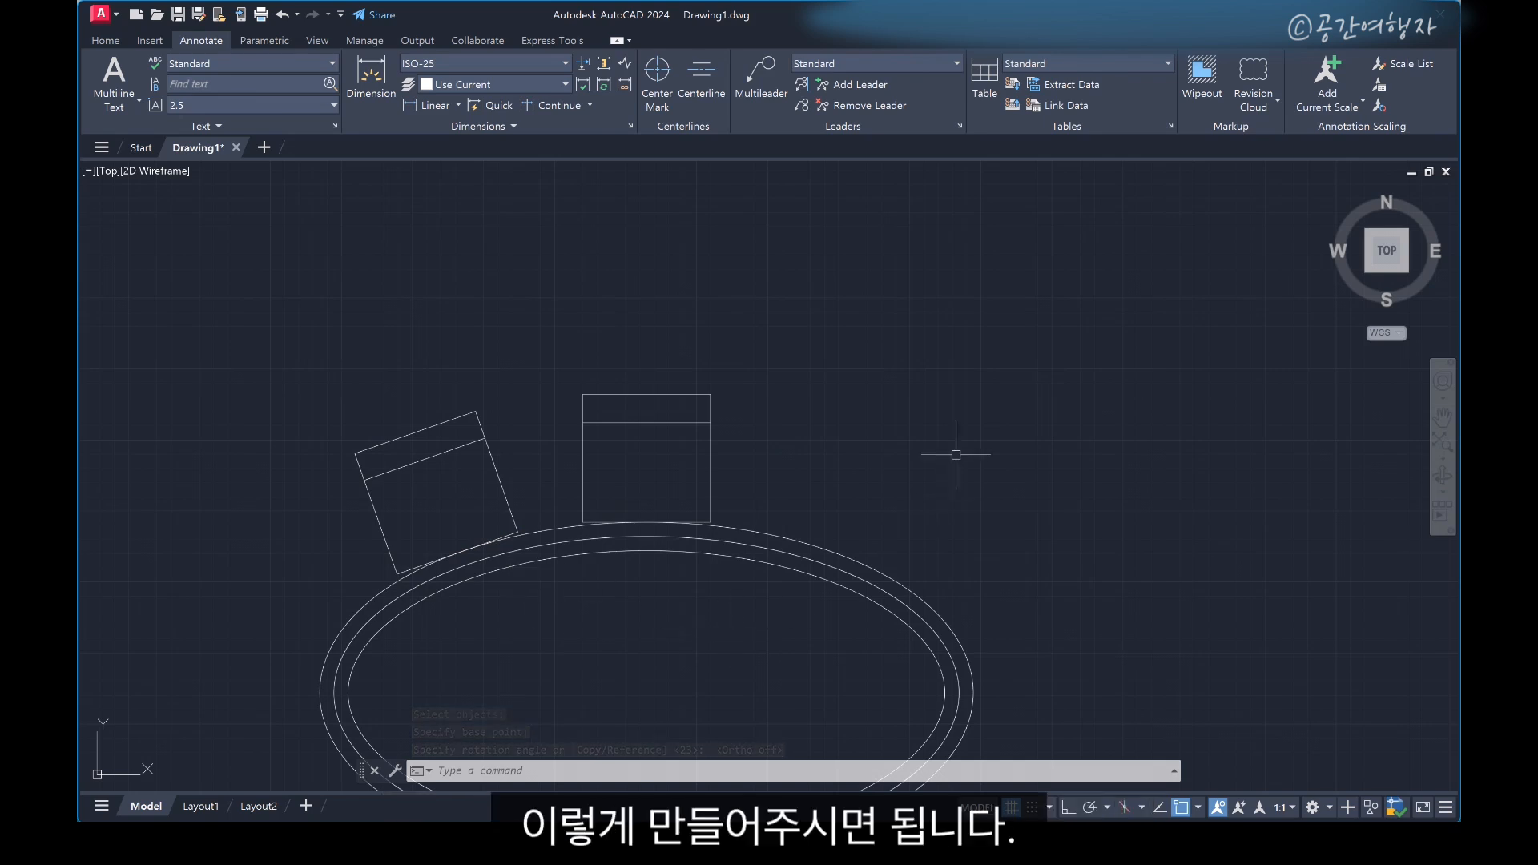
Mirror the rotated left chair across the elliptical table's vertical centre axis, starting at the middle ellipse's upper quadrant with Ortho on, keeping the original
scroll(954, 449, "down", 2)
scroll(763, 540, "up", 2)
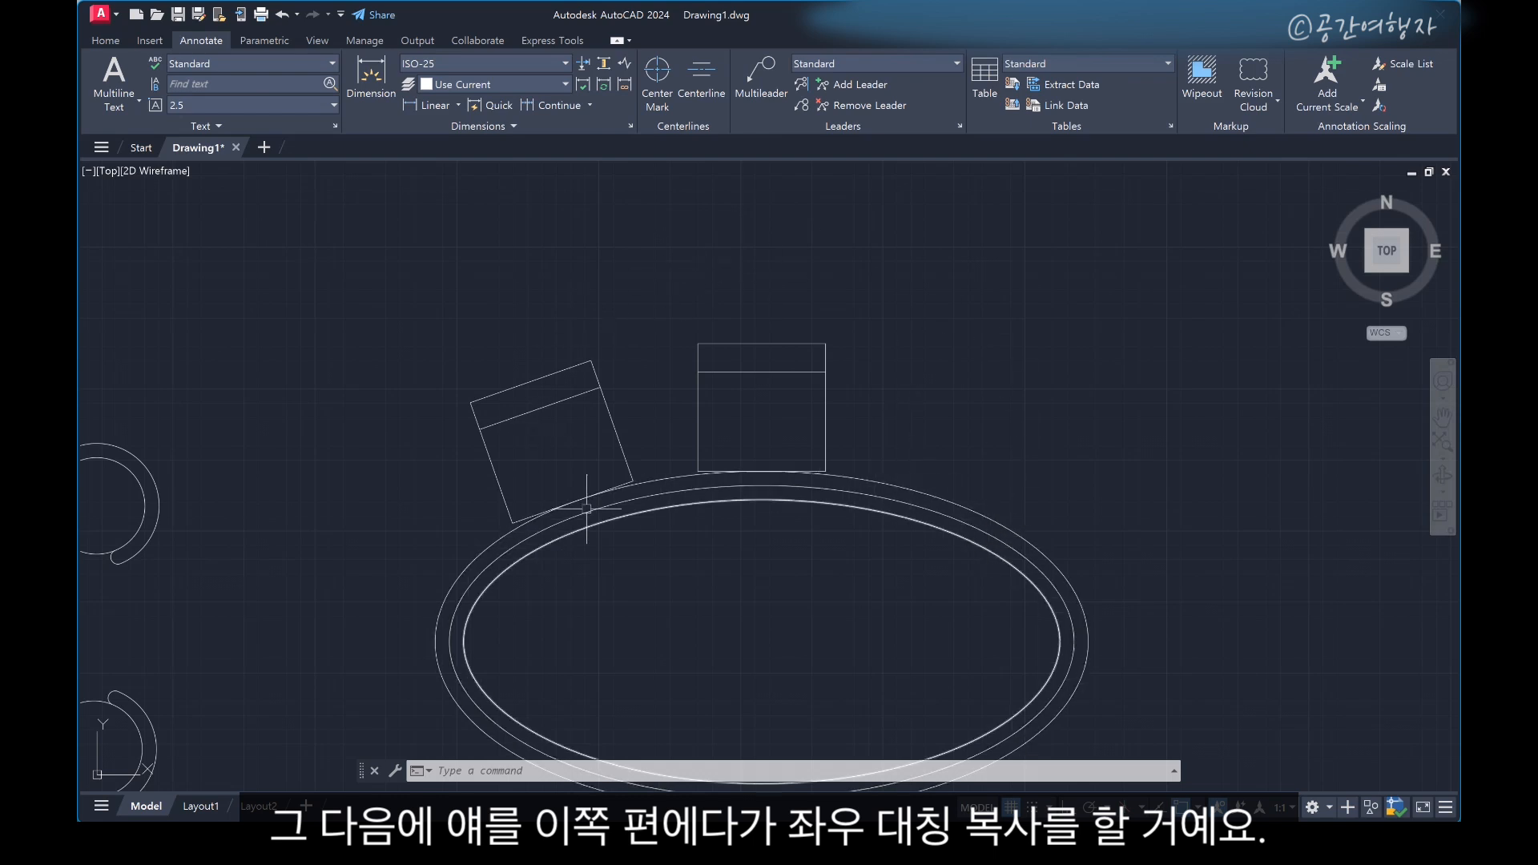
type("mi")
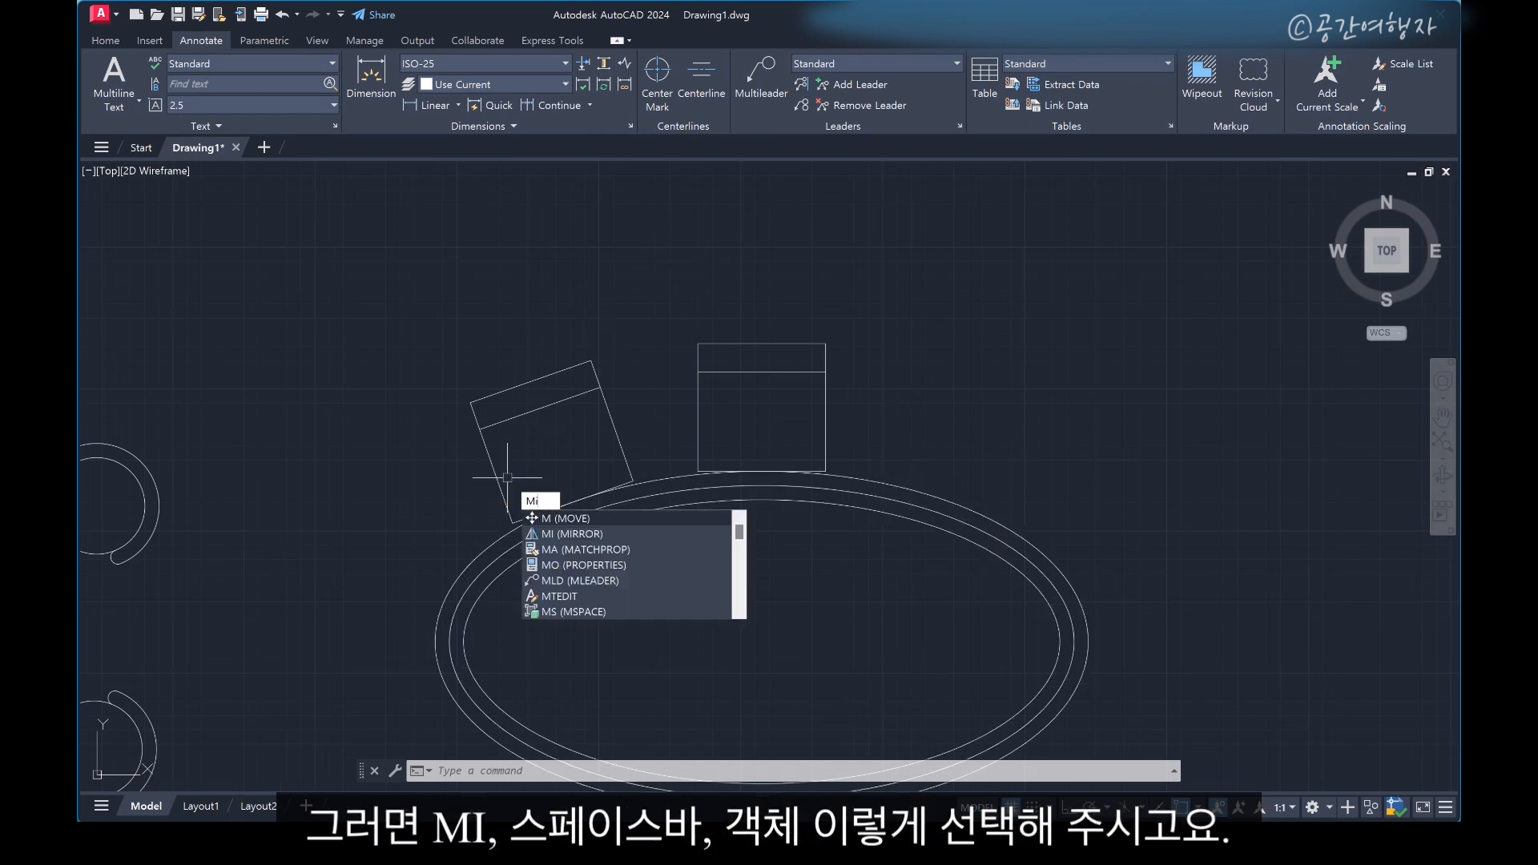
key("space")
left_click(405, 310)
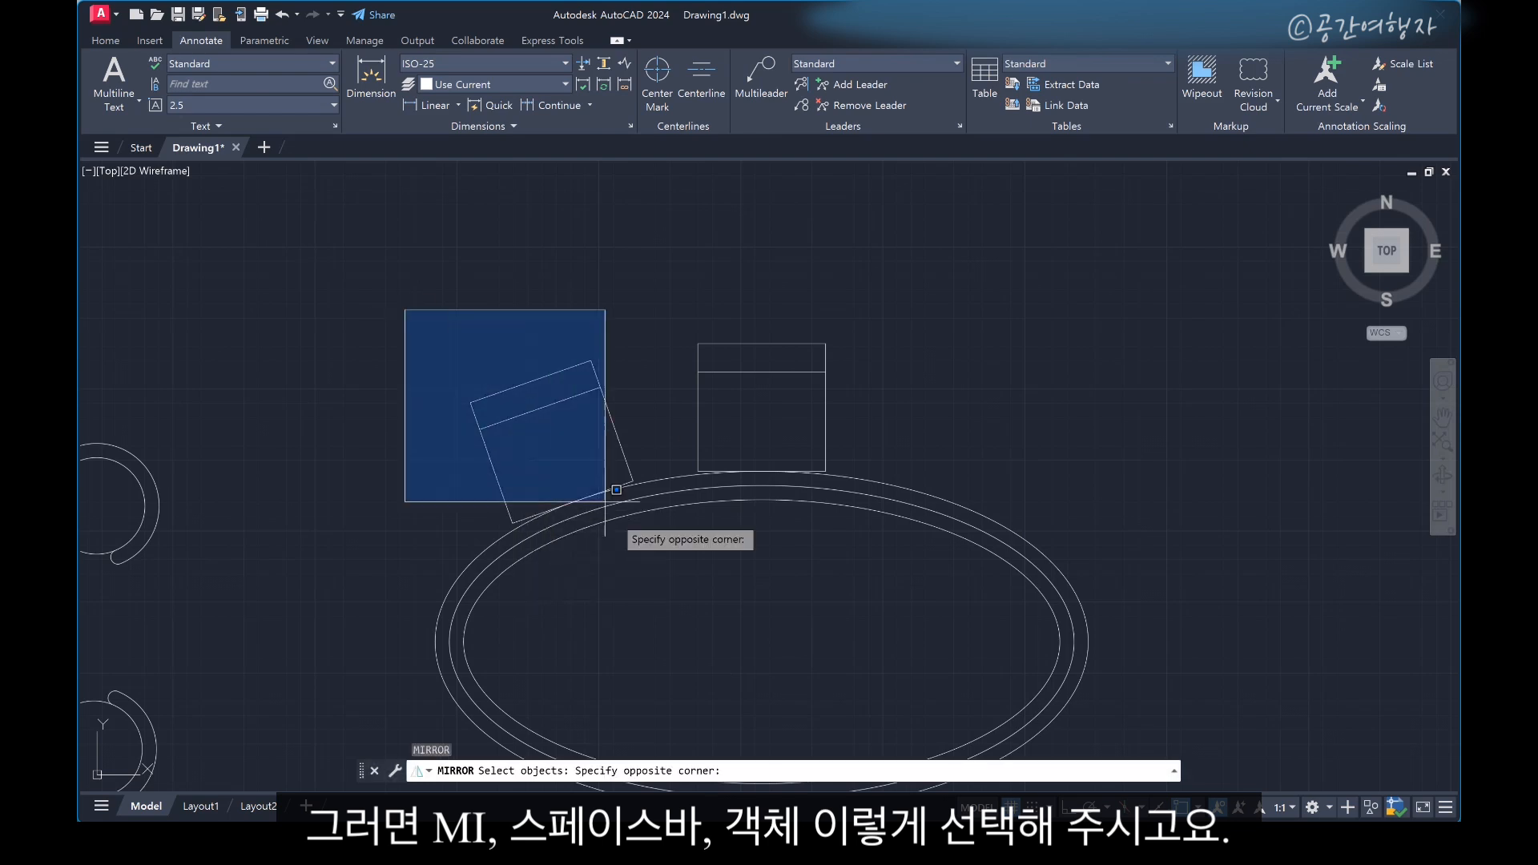
left_click(664, 583)
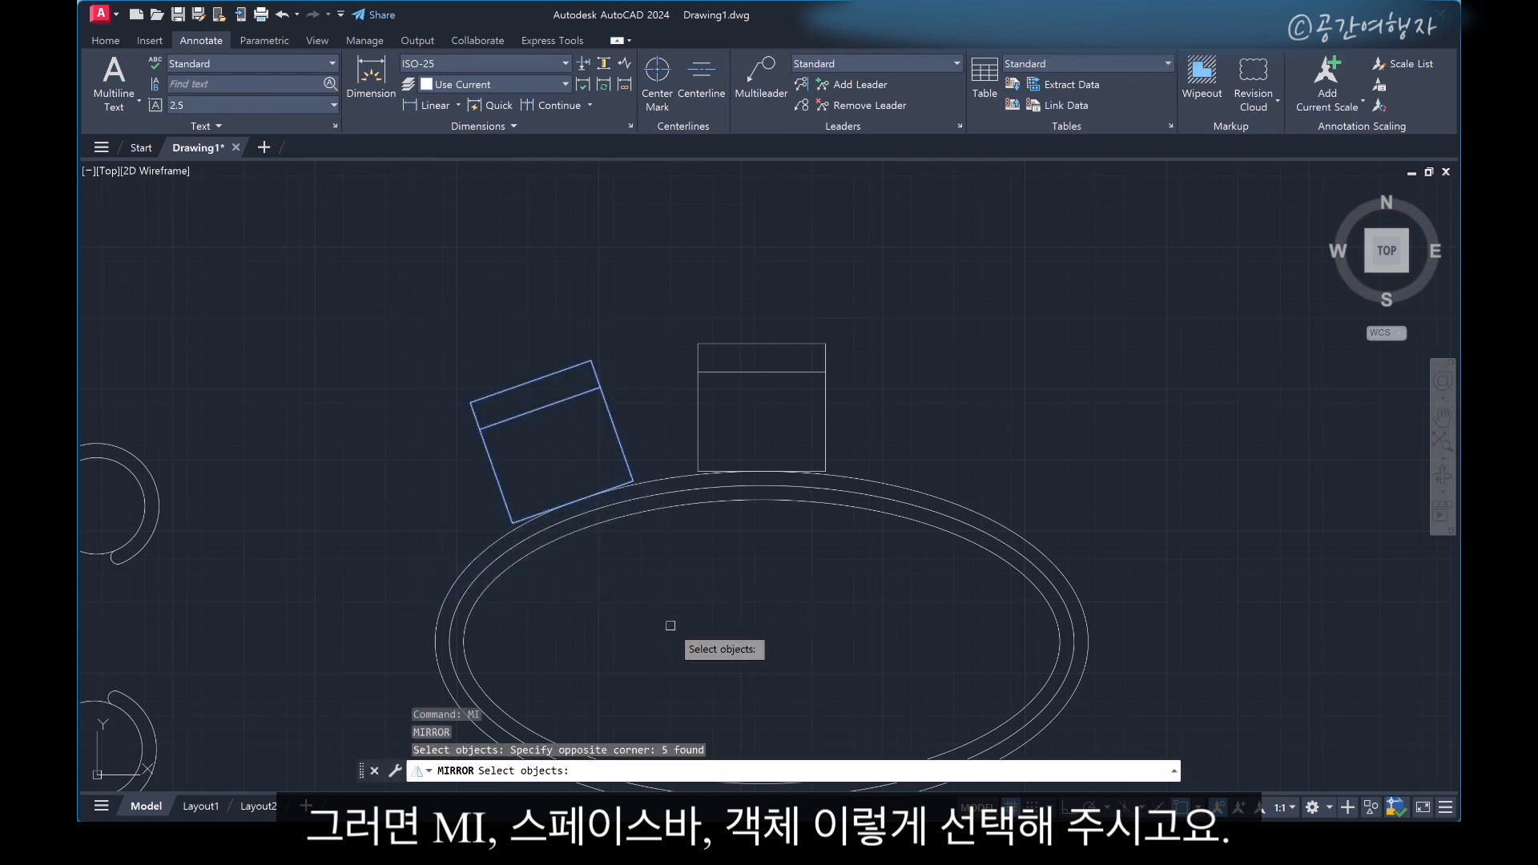
key("space")
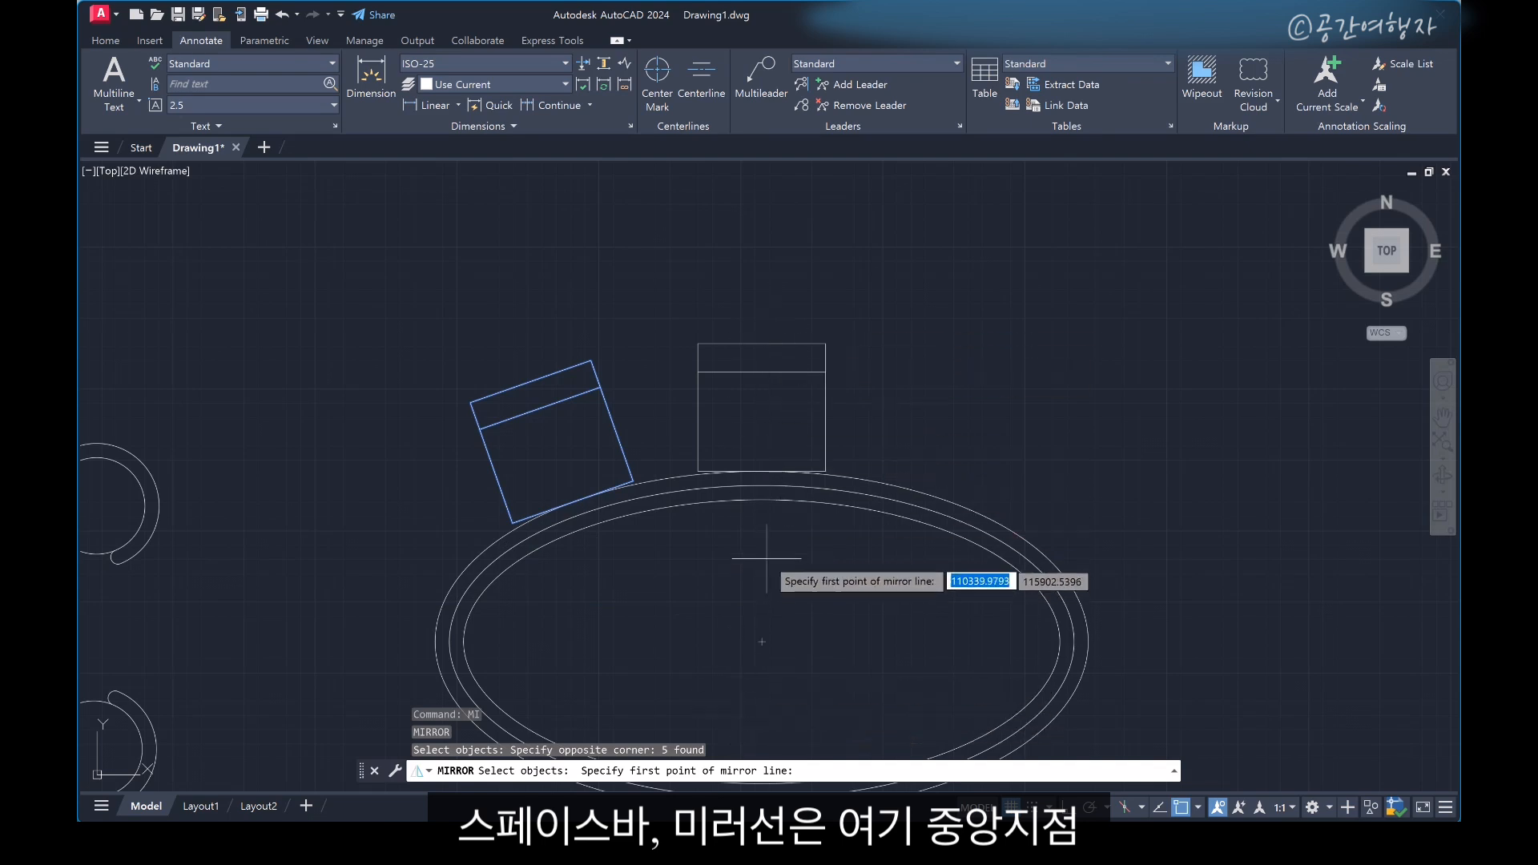
scroll(765, 351, "down", 2)
scroll(766, 408, "up", 2)
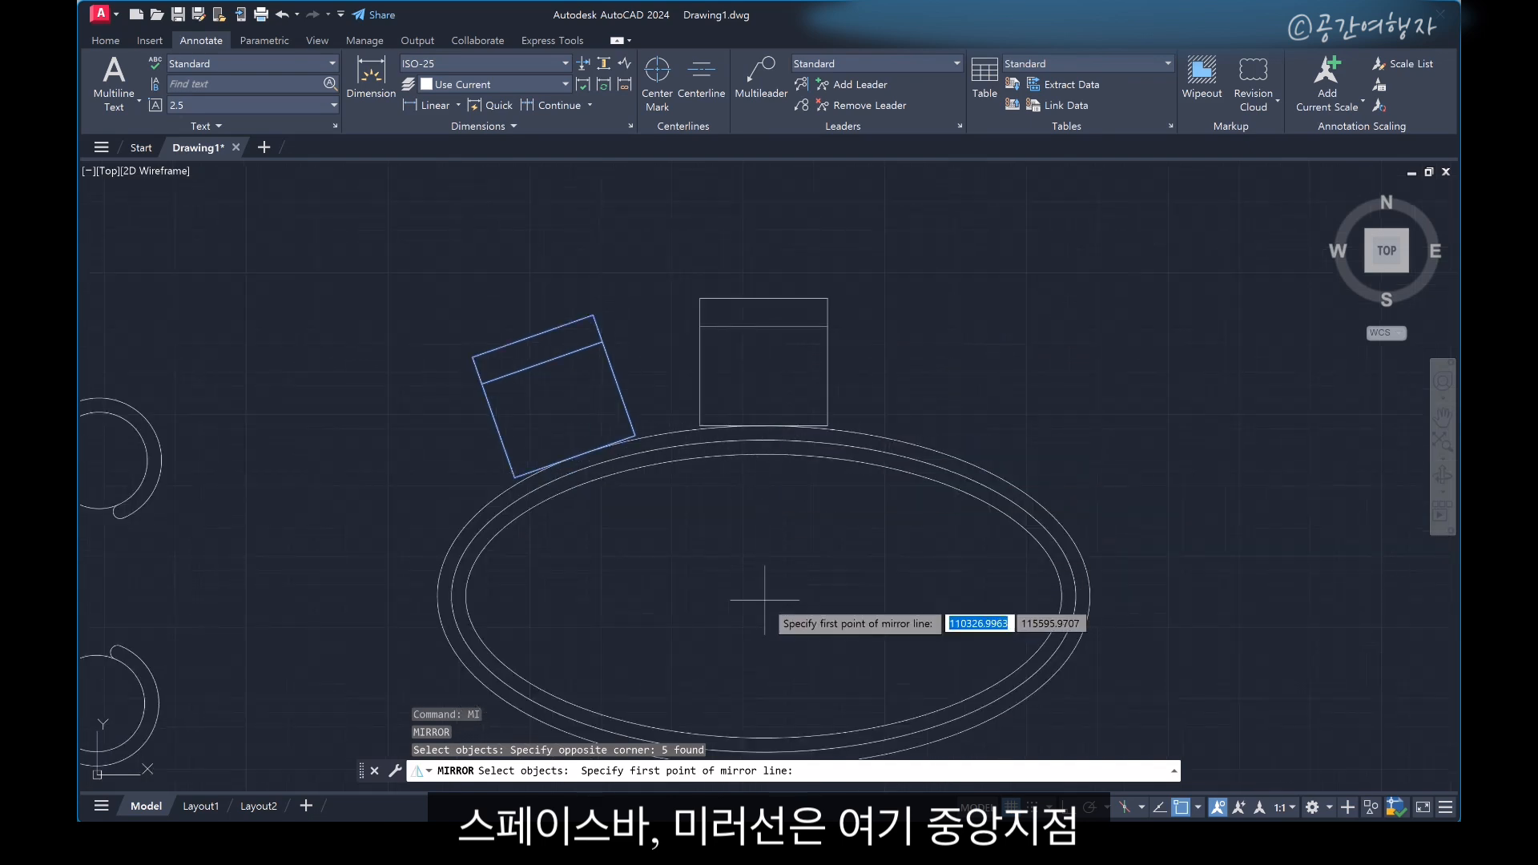
left_click(764, 439)
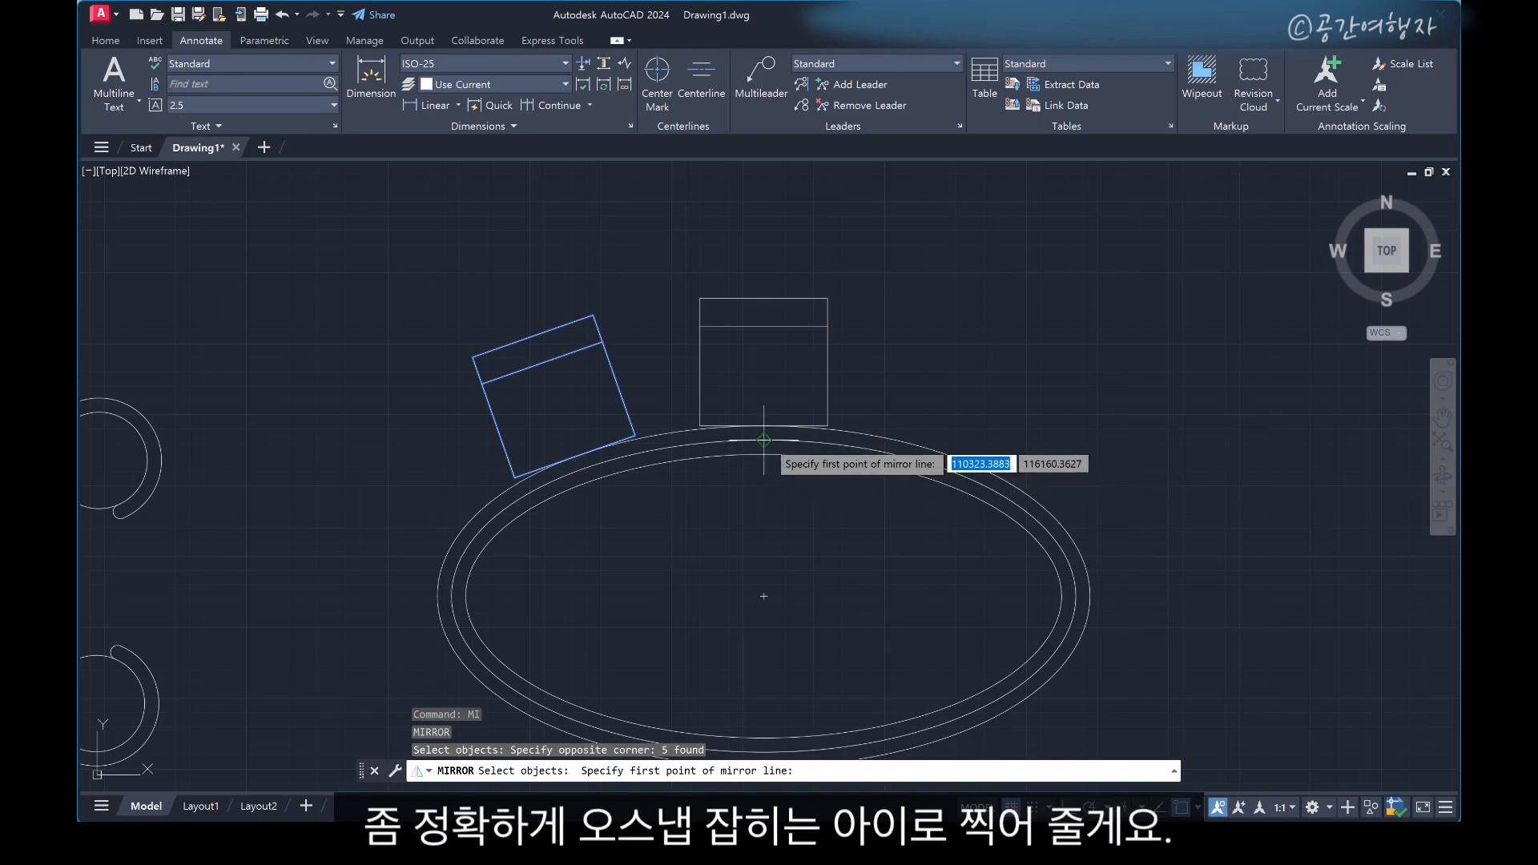
scroll(764, 440, "down", 2)
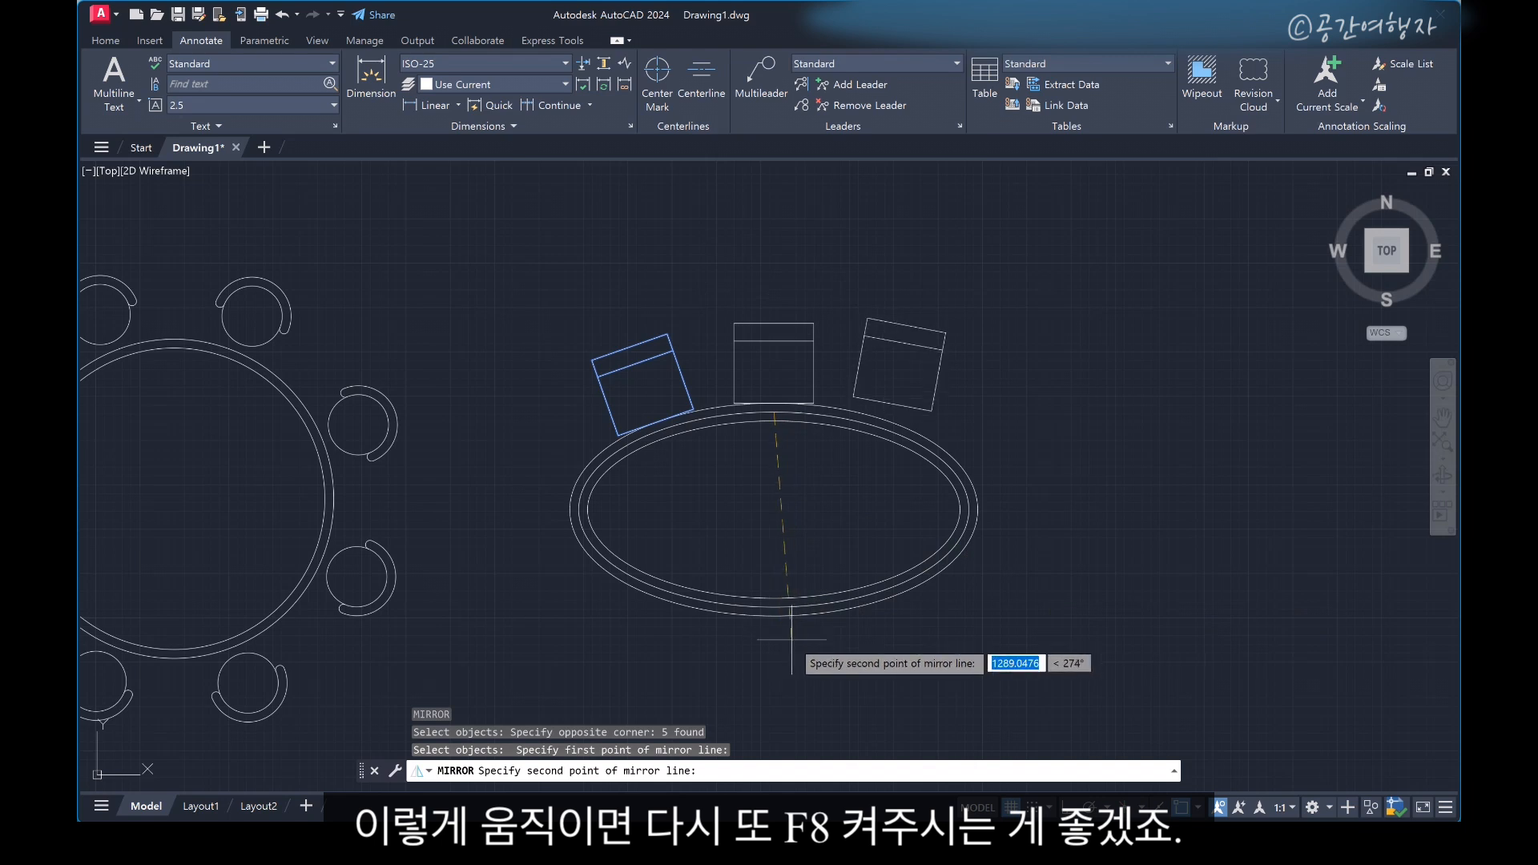
key("F8")
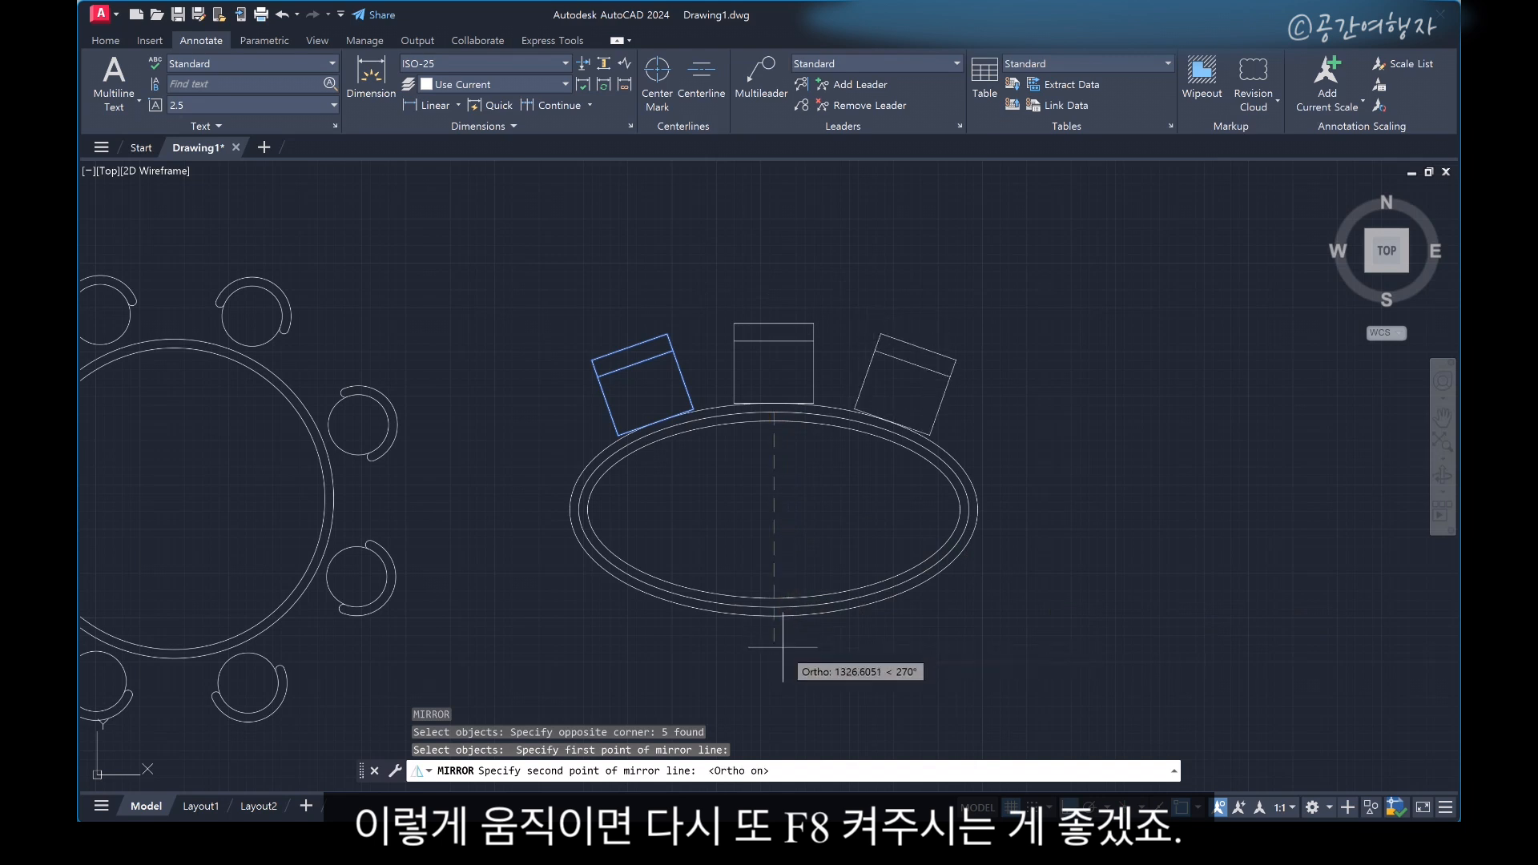
left_click(764, 694)
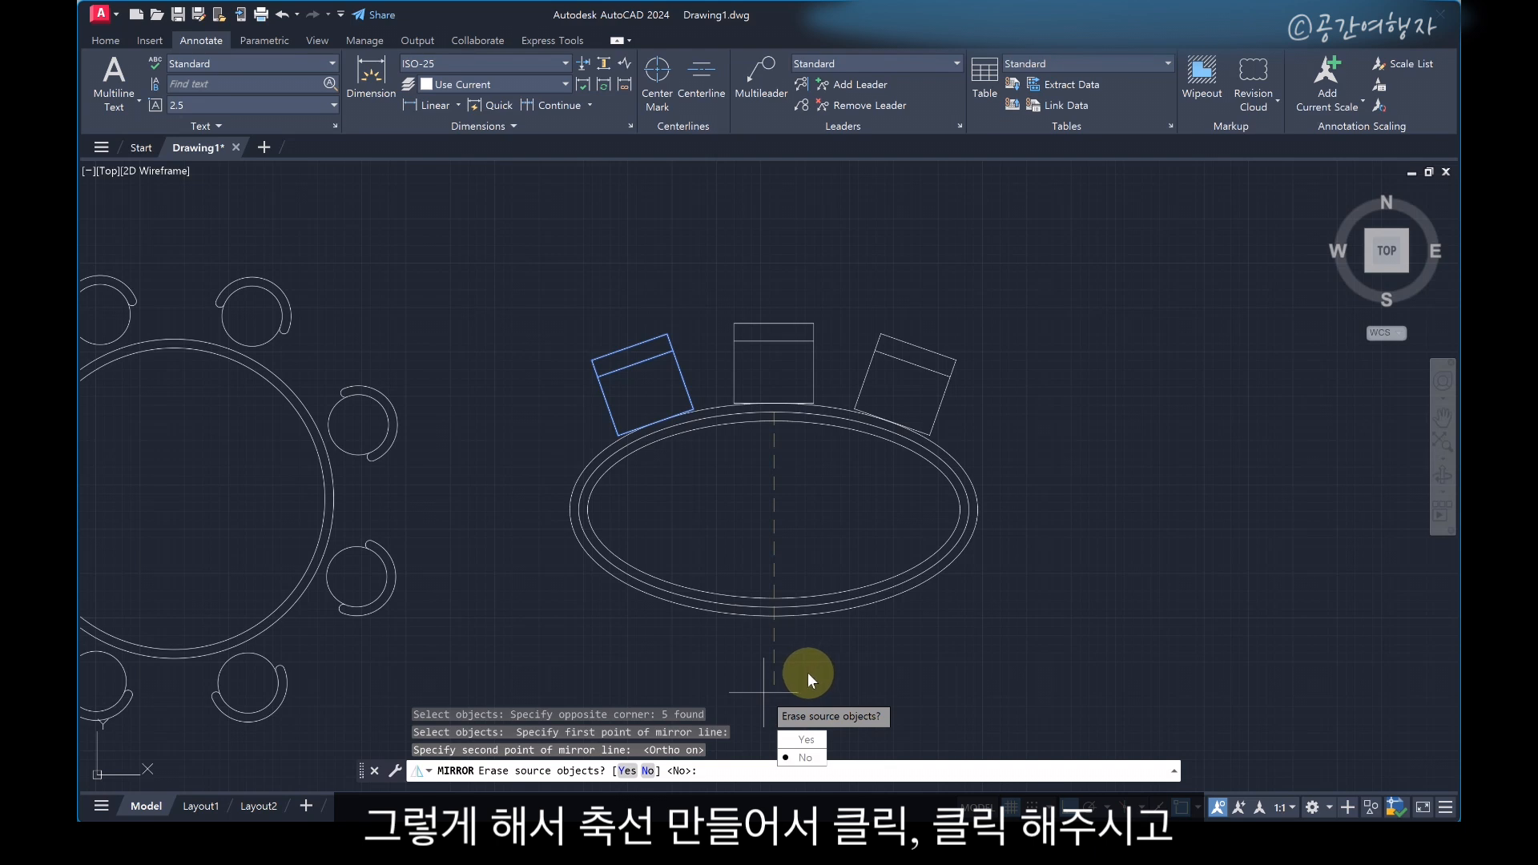
key("space")
key("space")
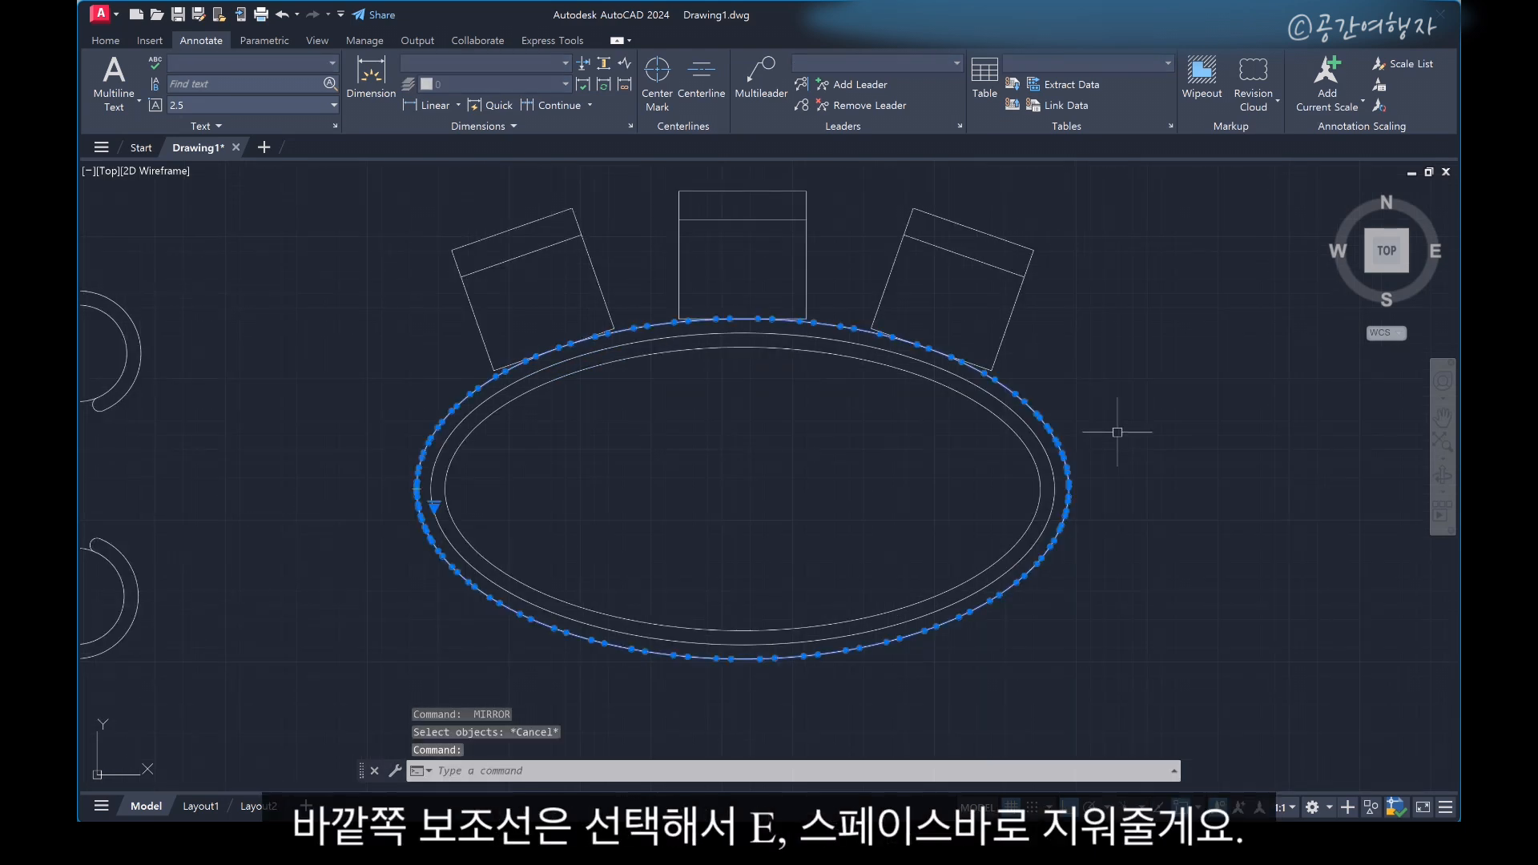
Erase the outermost auxiliary ellipse around the elliptical table
type("E")
key("space")
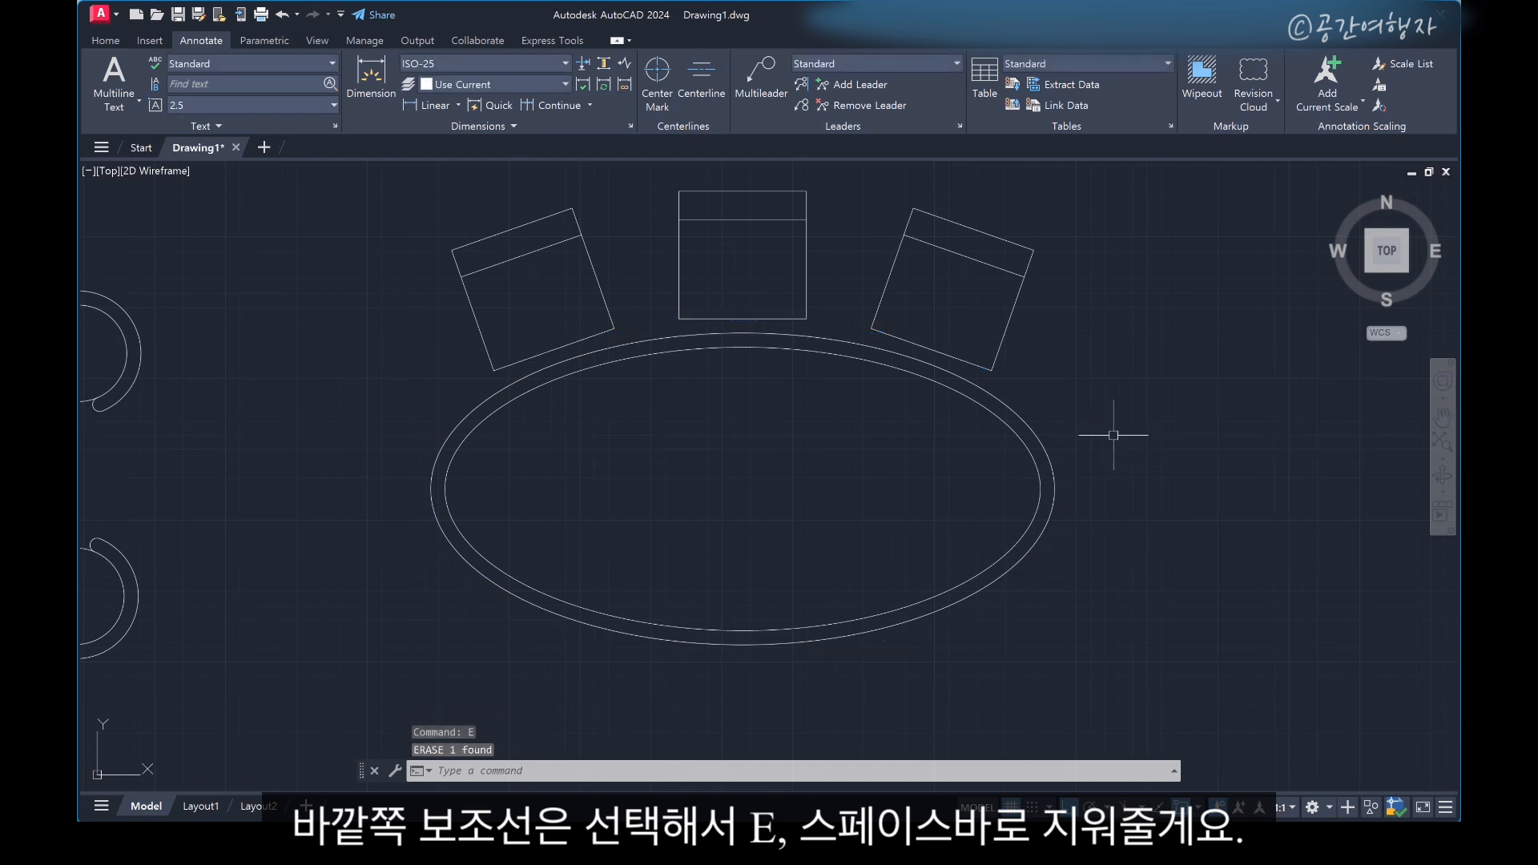
Mirror the three chairs above the elliptical table across its horizontal axis through the left and right quadrants, keeping the originals
scroll(830, 510, "down", 2)
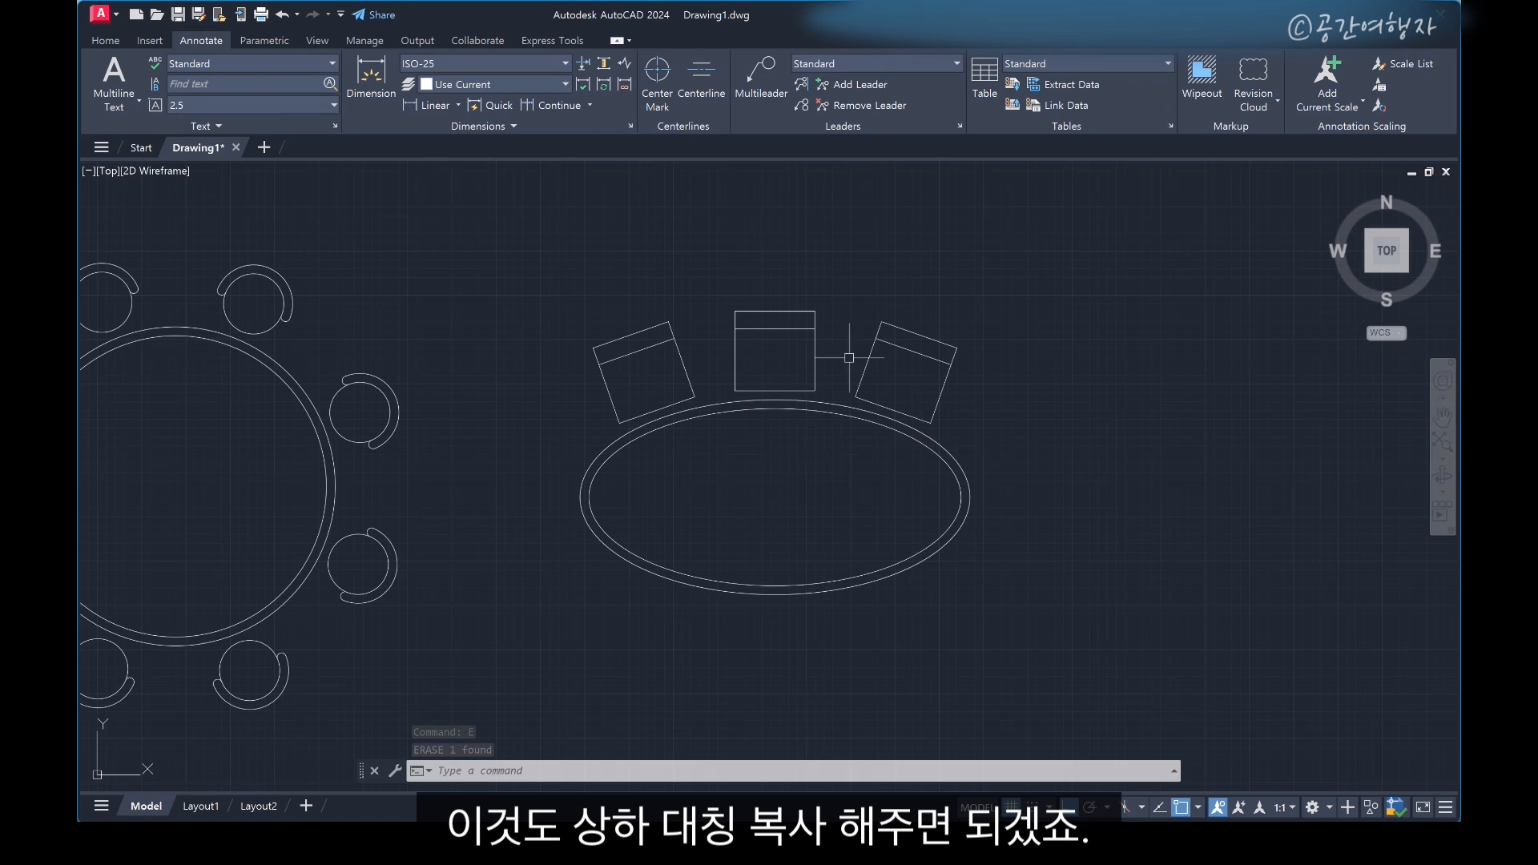
type("MI")
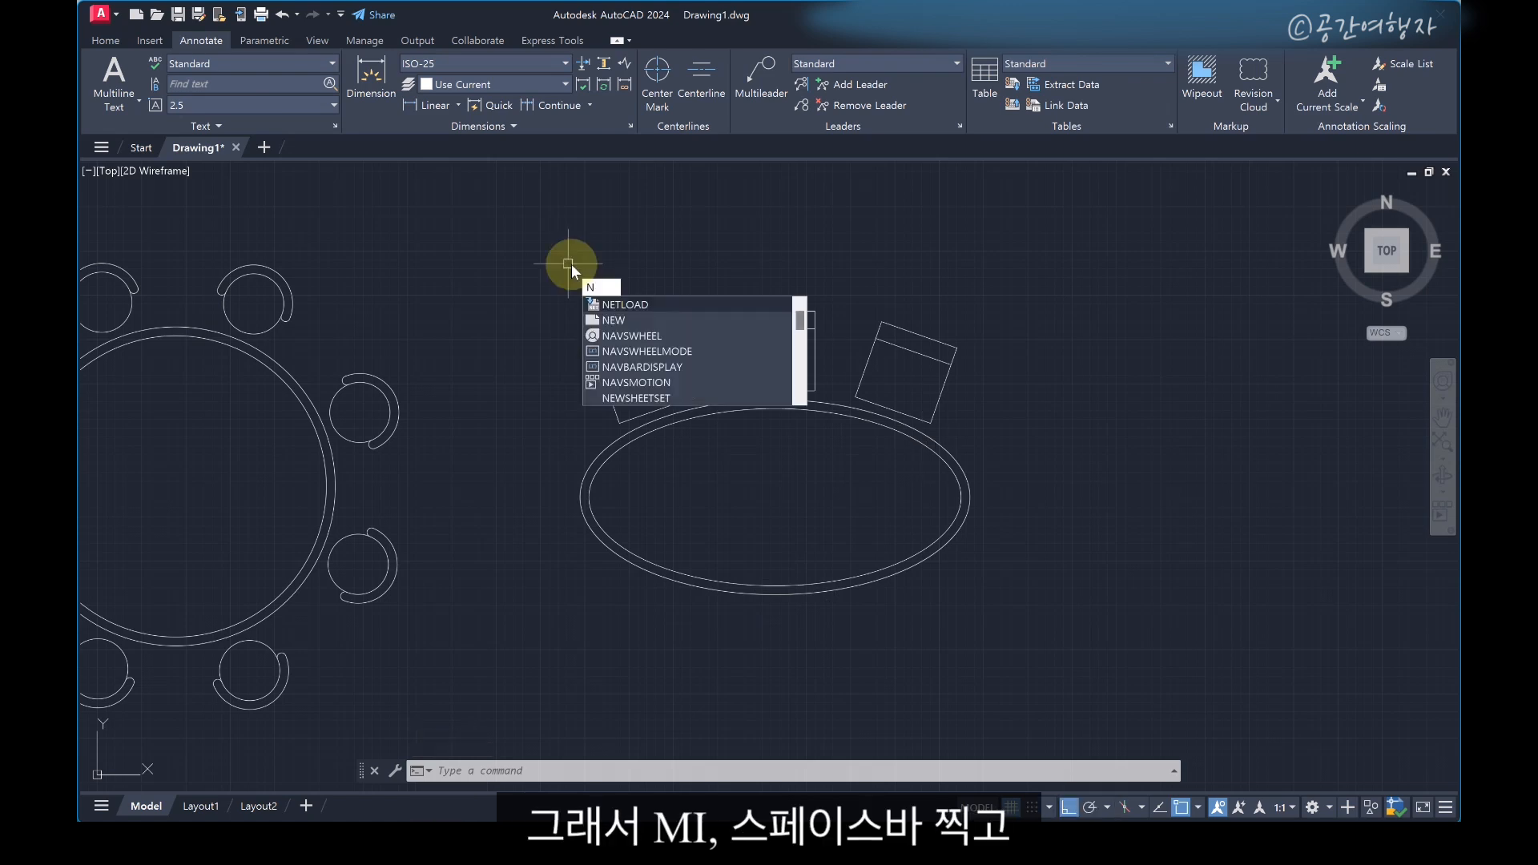
key("space")
left_click(571, 258)
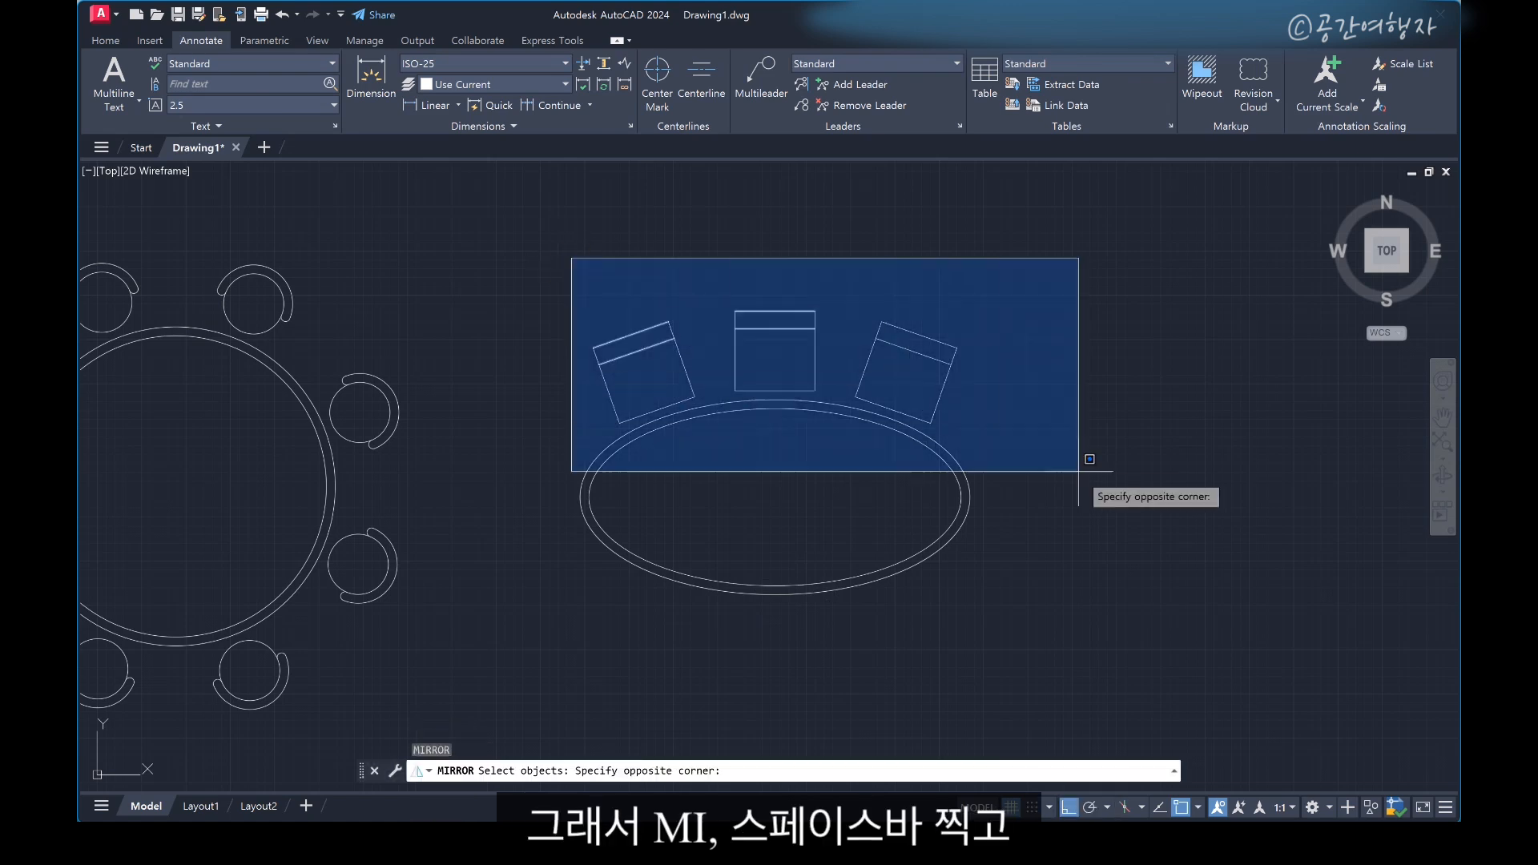
left_click(996, 463)
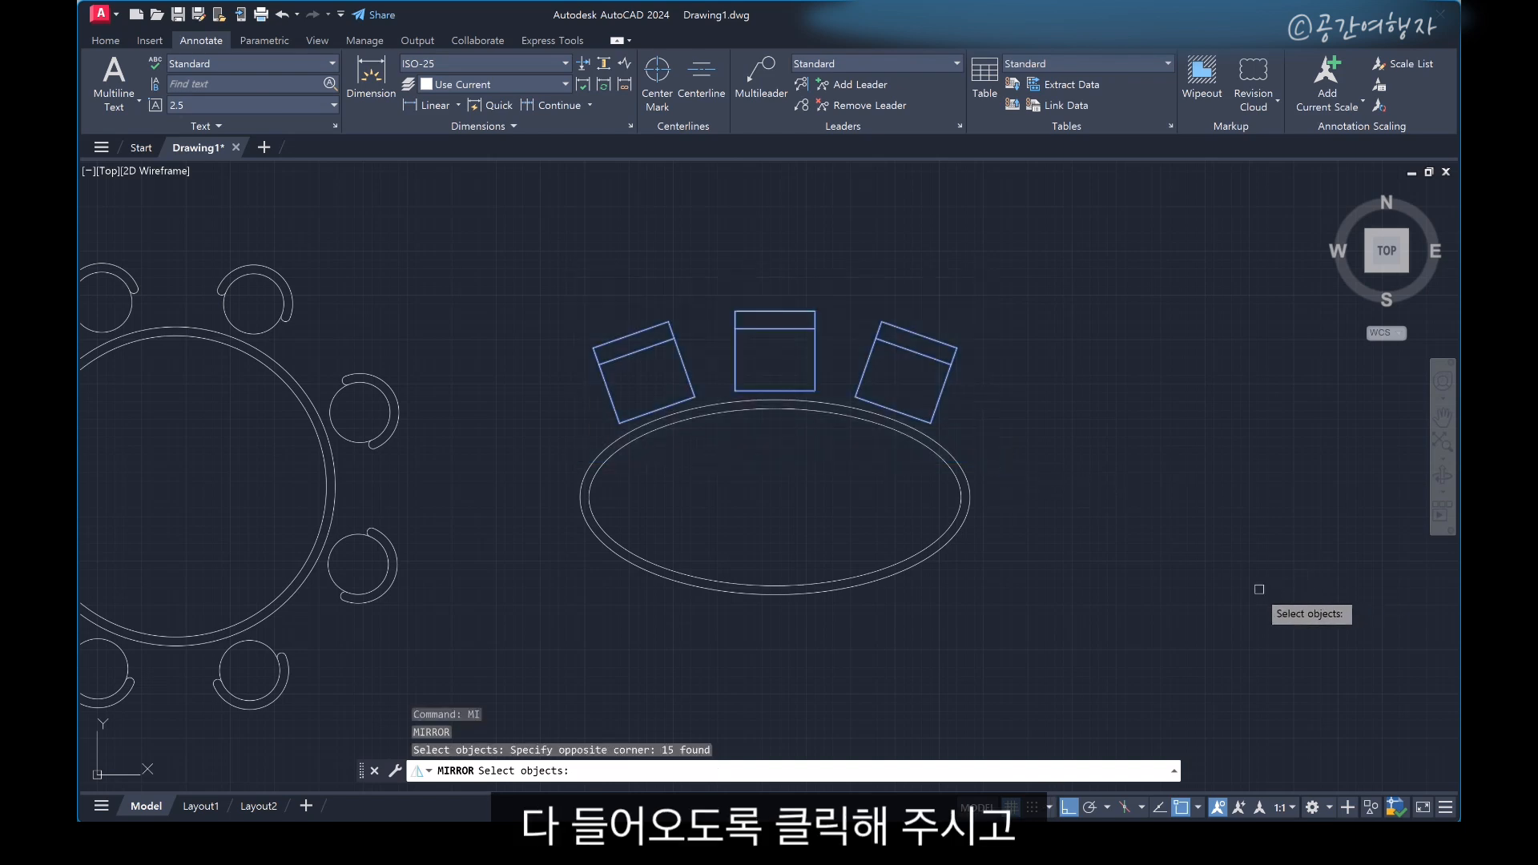
key("space")
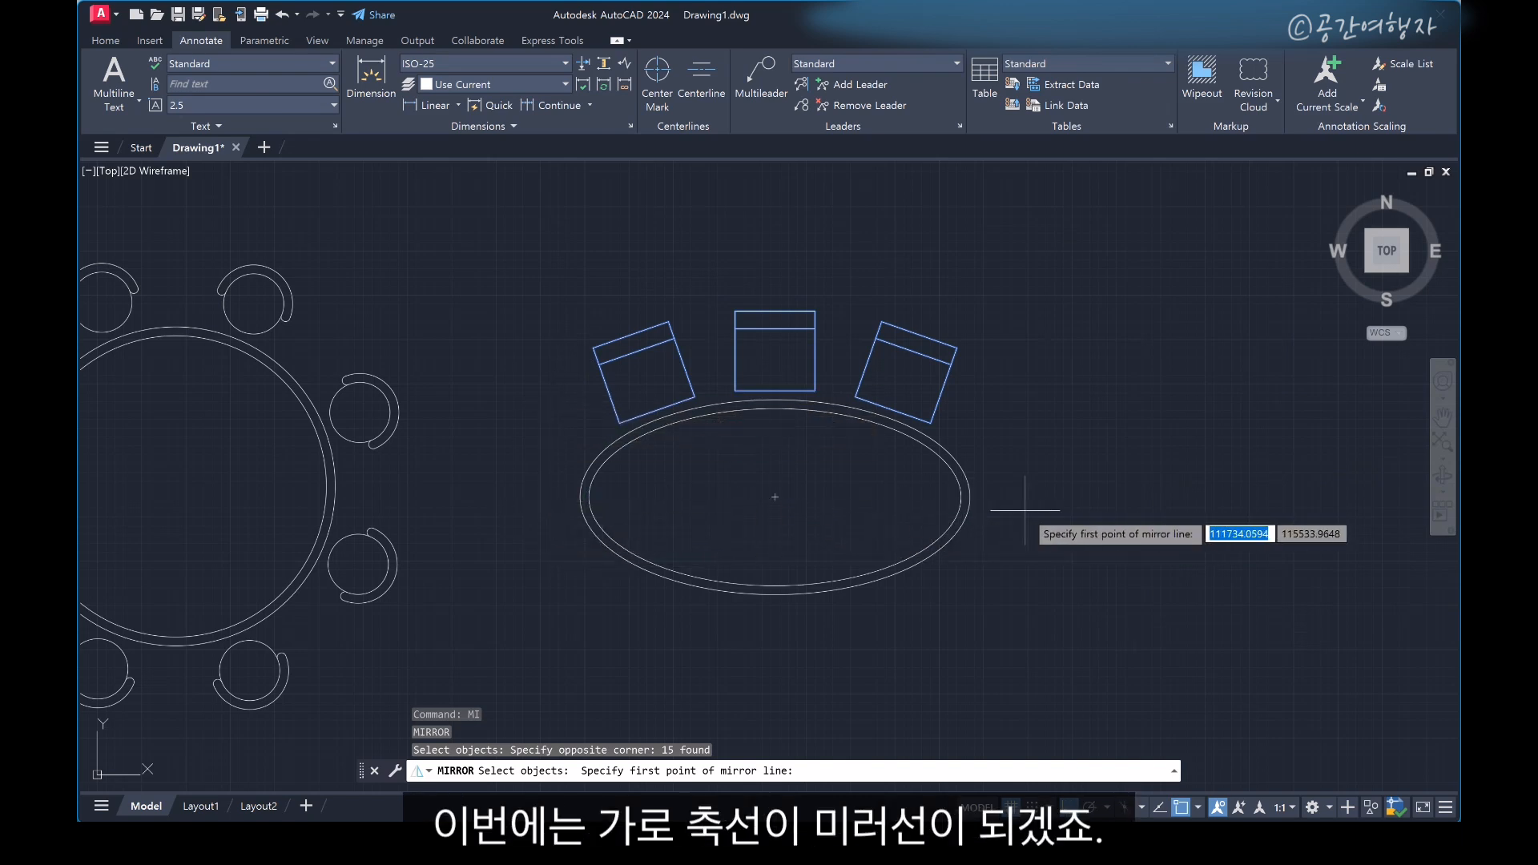
left_click(581, 497)
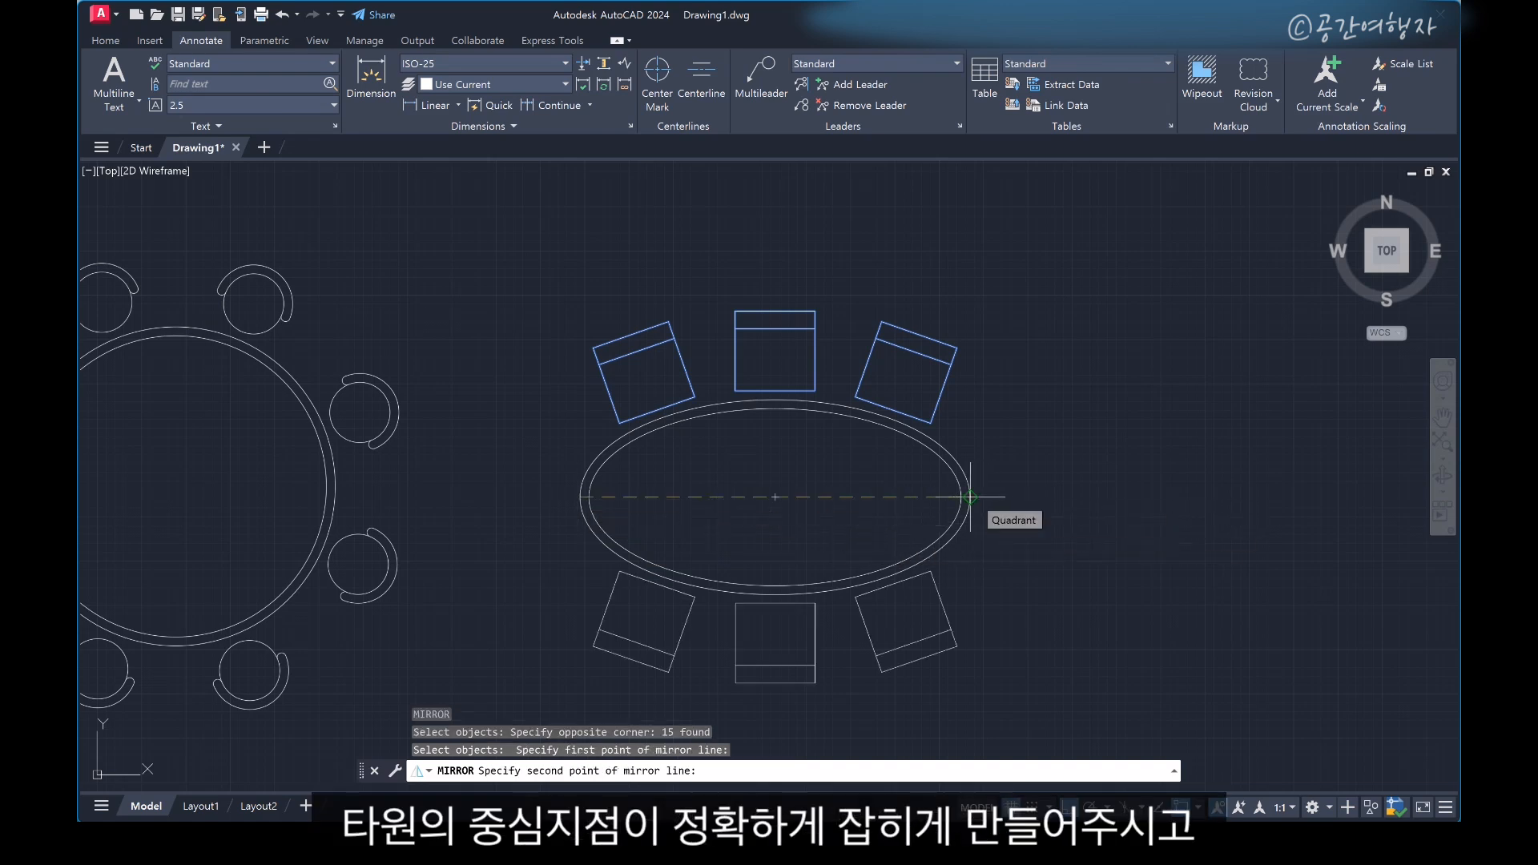
left_click(970, 497)
key("space")
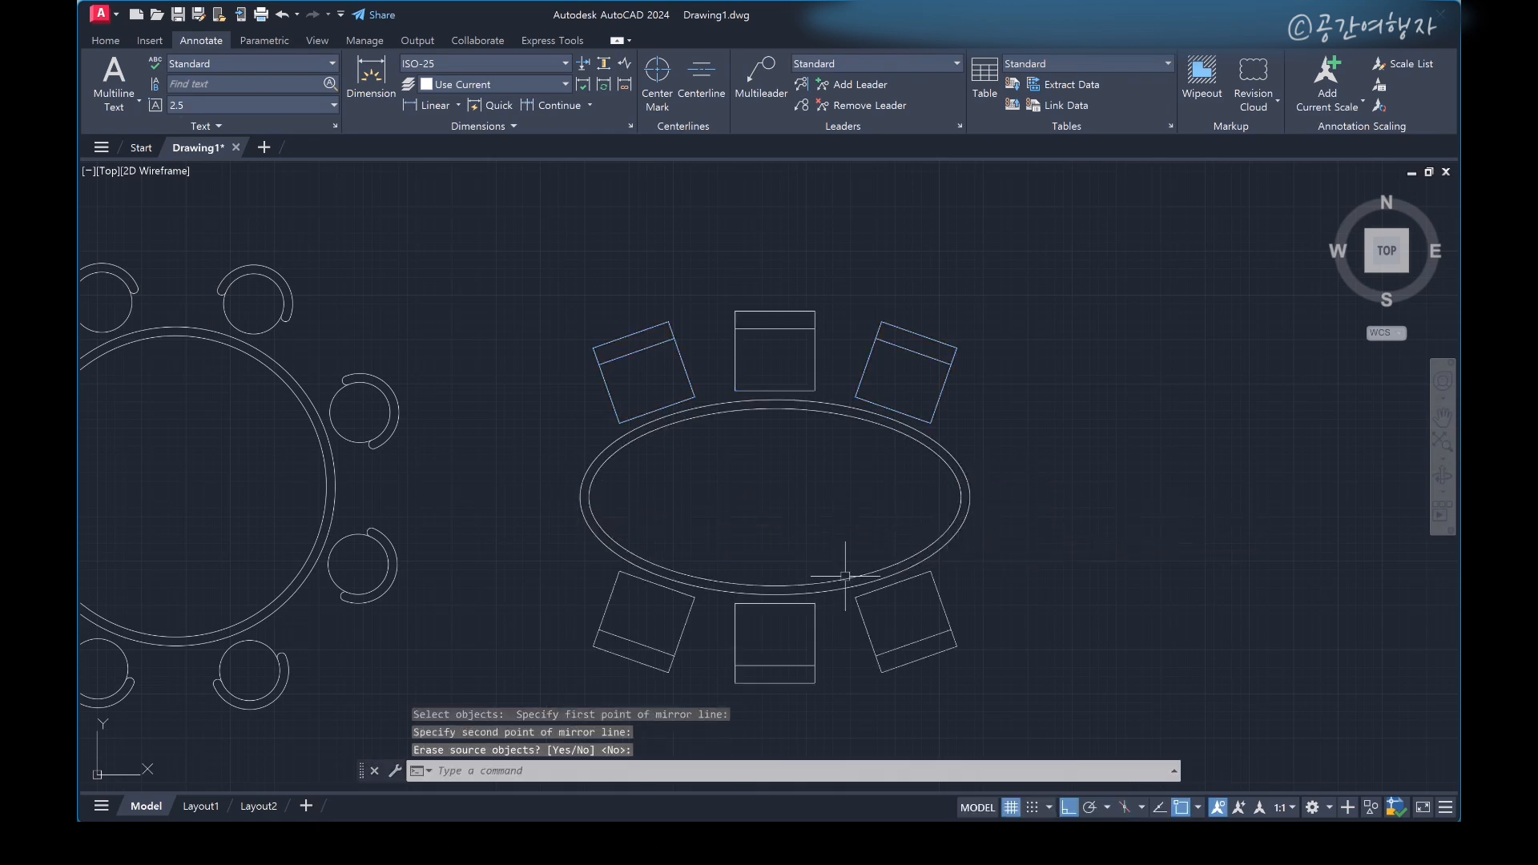
Draw a 2400 by 900 rectangle in the empty area to the right of the elliptical table as the last tabletop
middle_click_drag(802, 550, 738, 471)
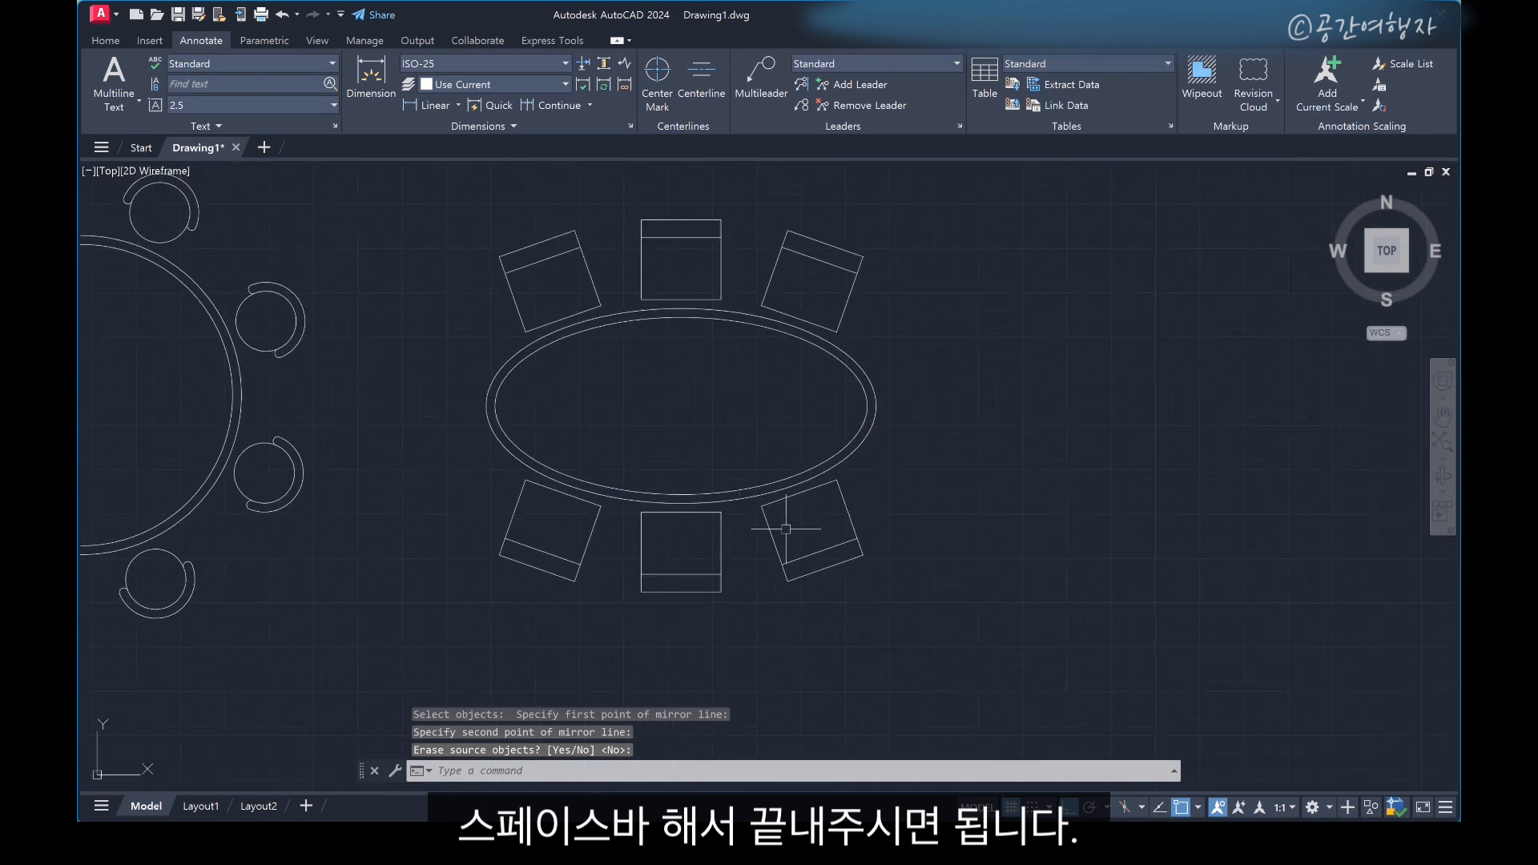
scroll(745, 550, "down", 2)
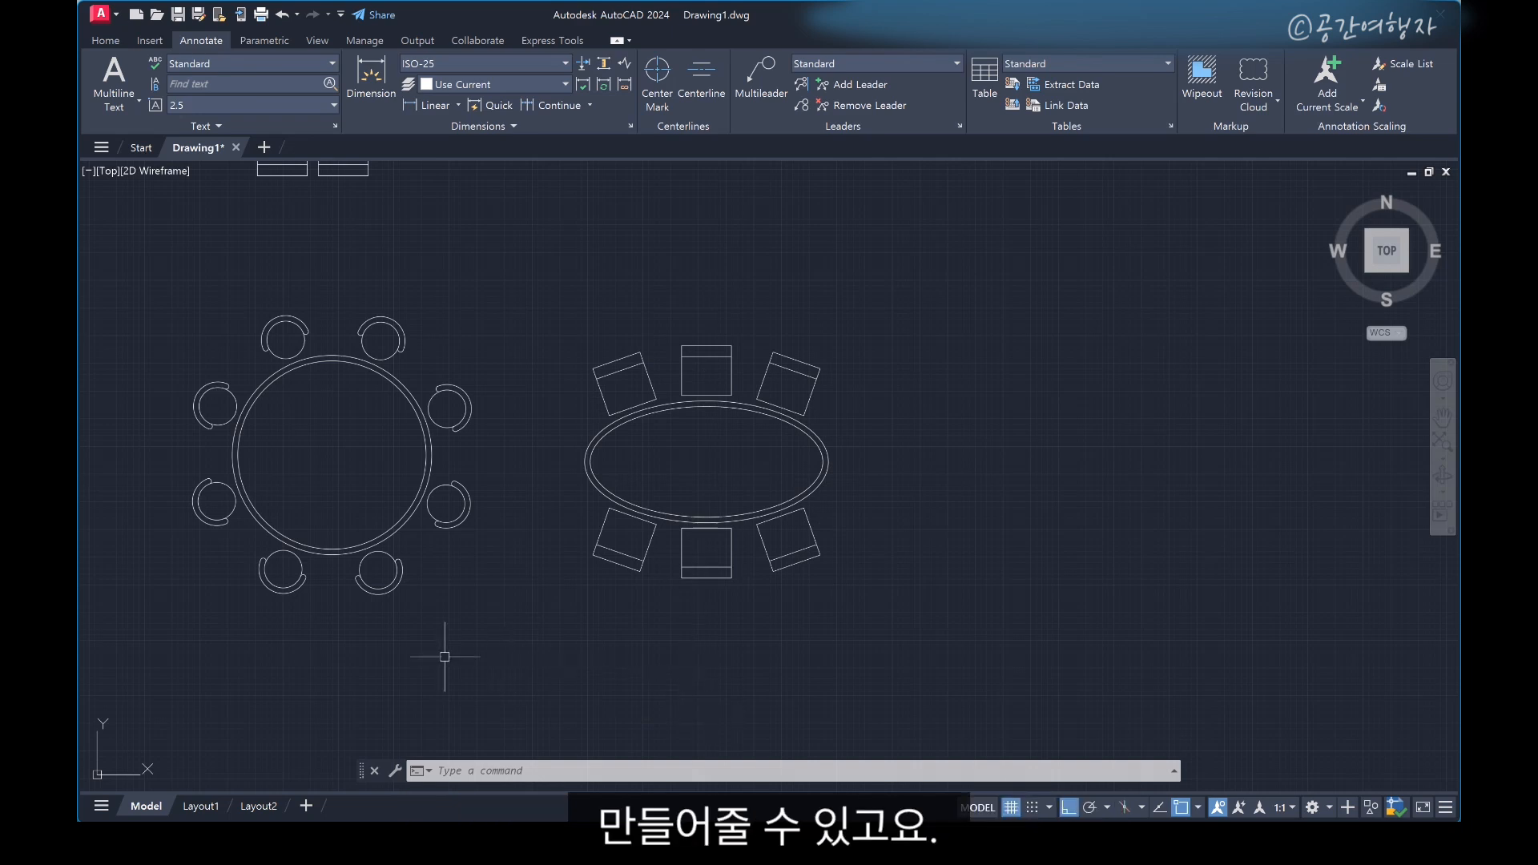
scroll(1099, 549, "down", 2)
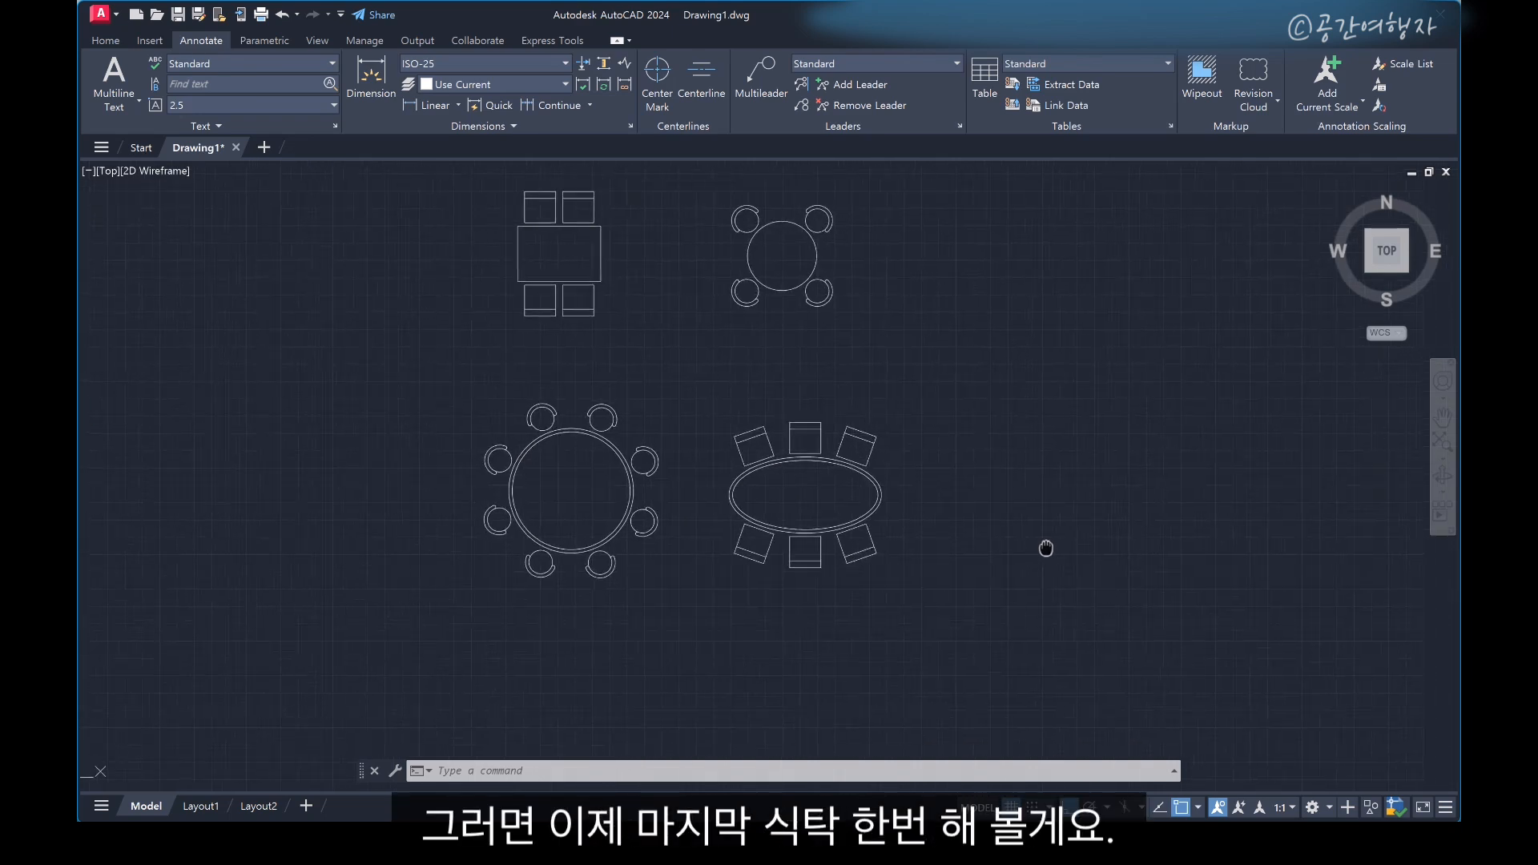
middle_click_drag(1044, 543, 780, 574)
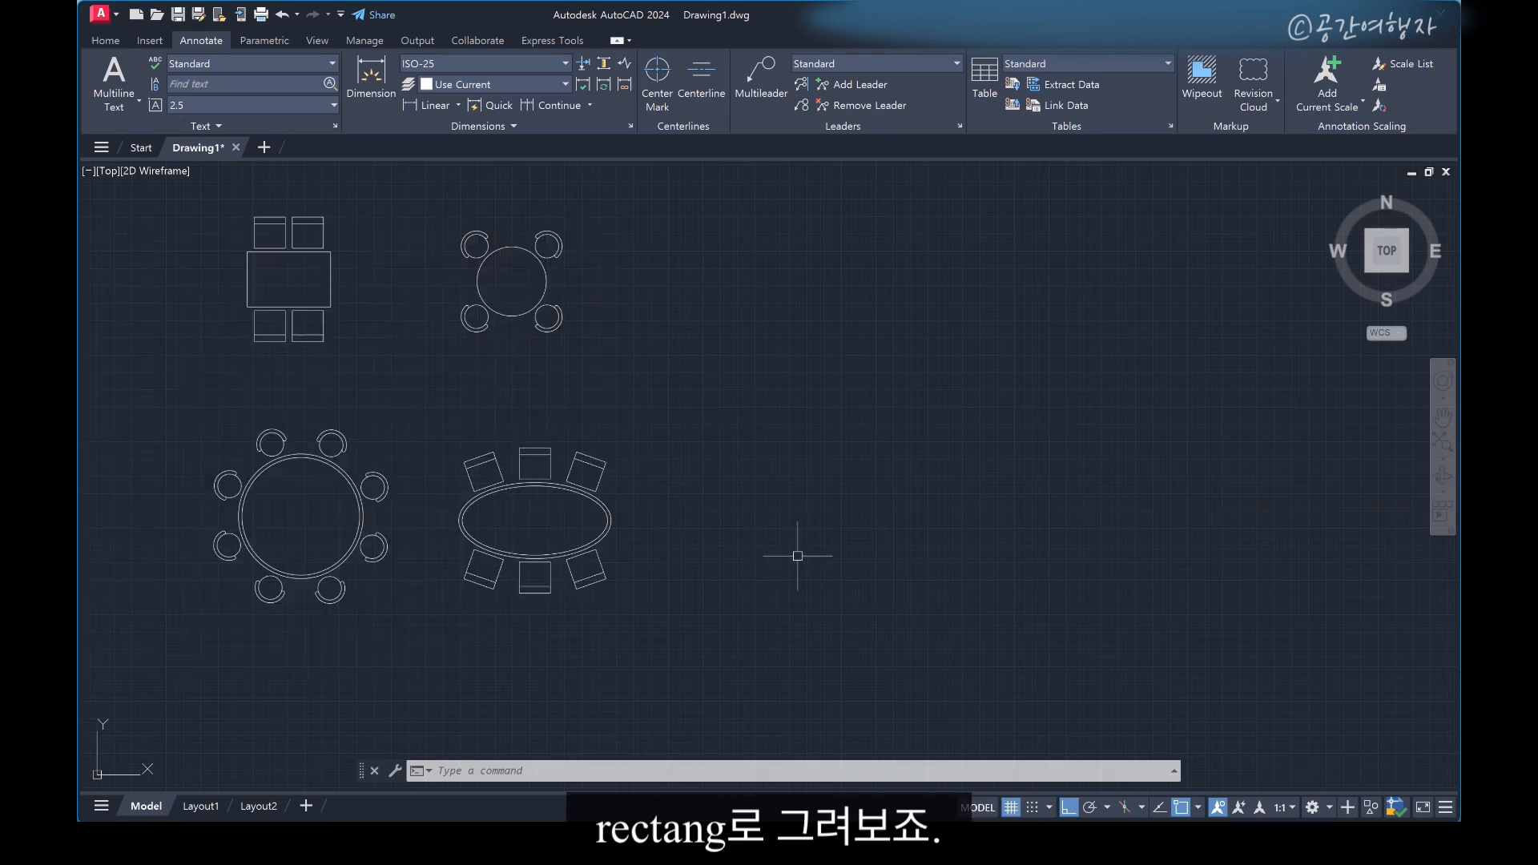
type("rec")
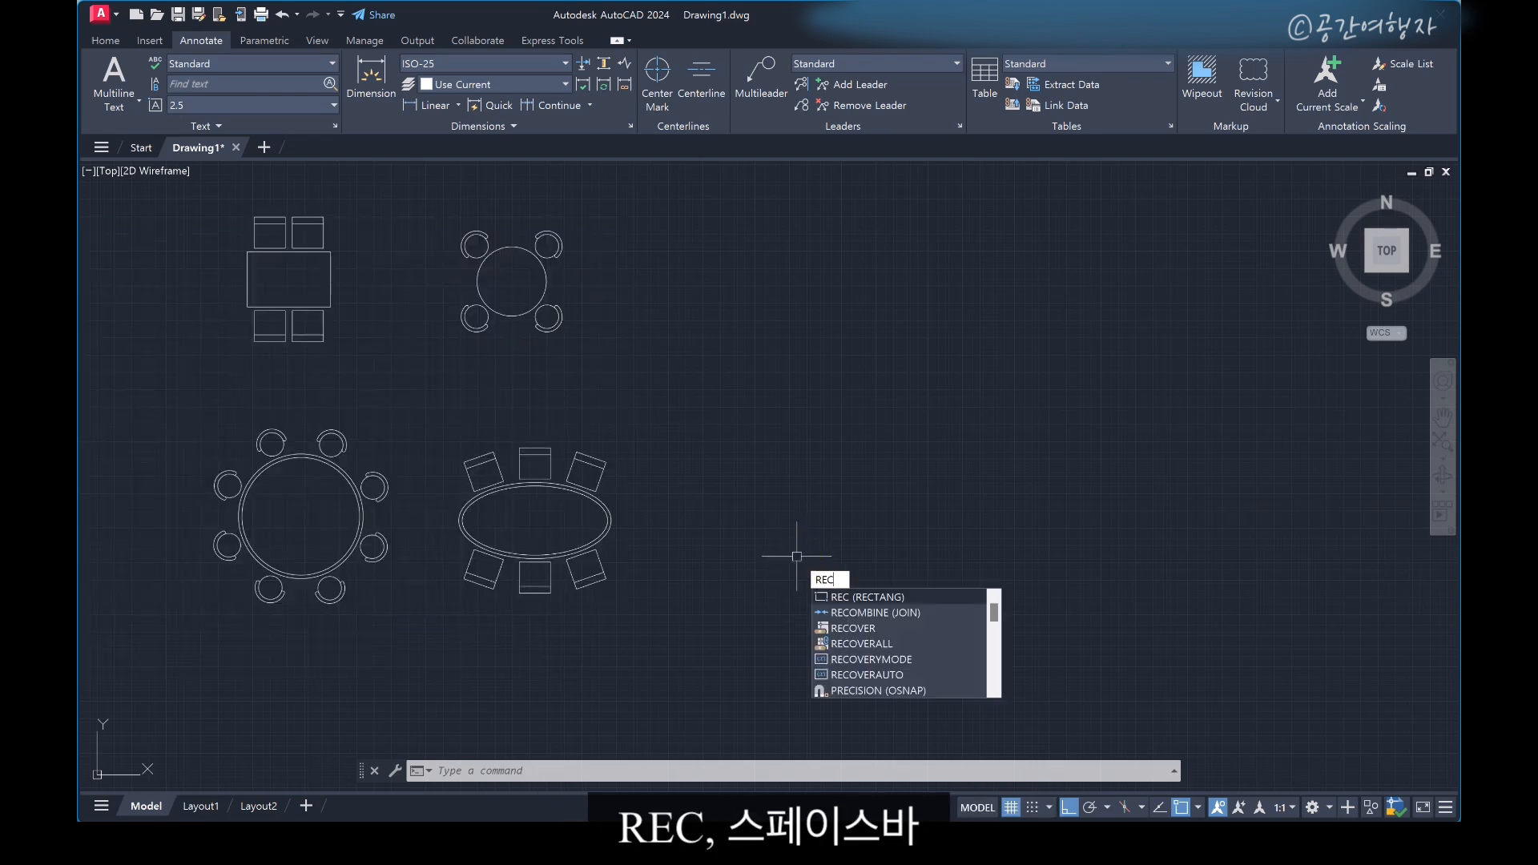
key("space")
left_click(796, 565)
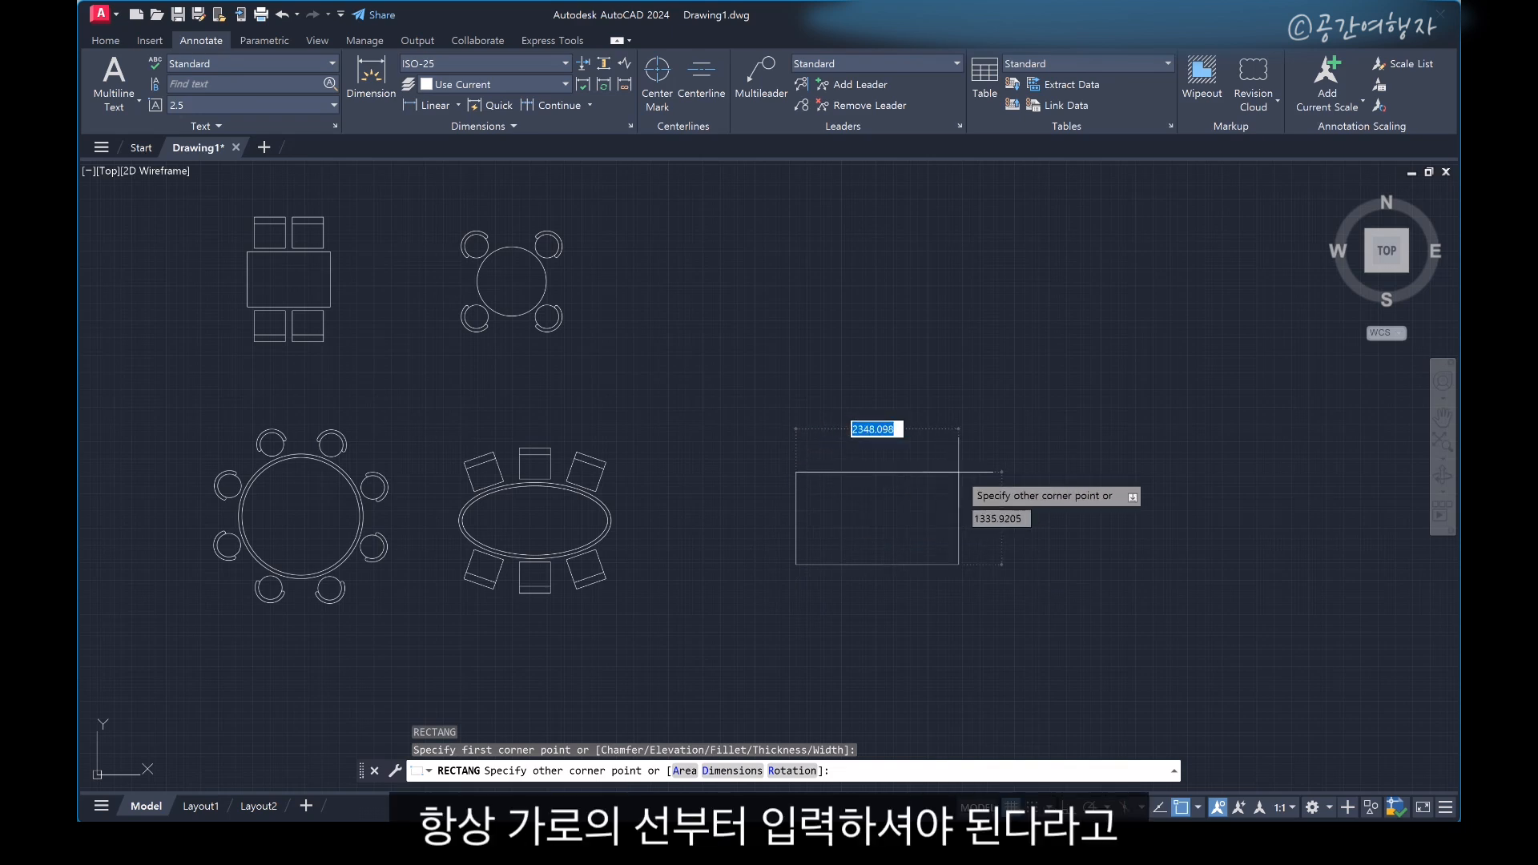
type("2400,")
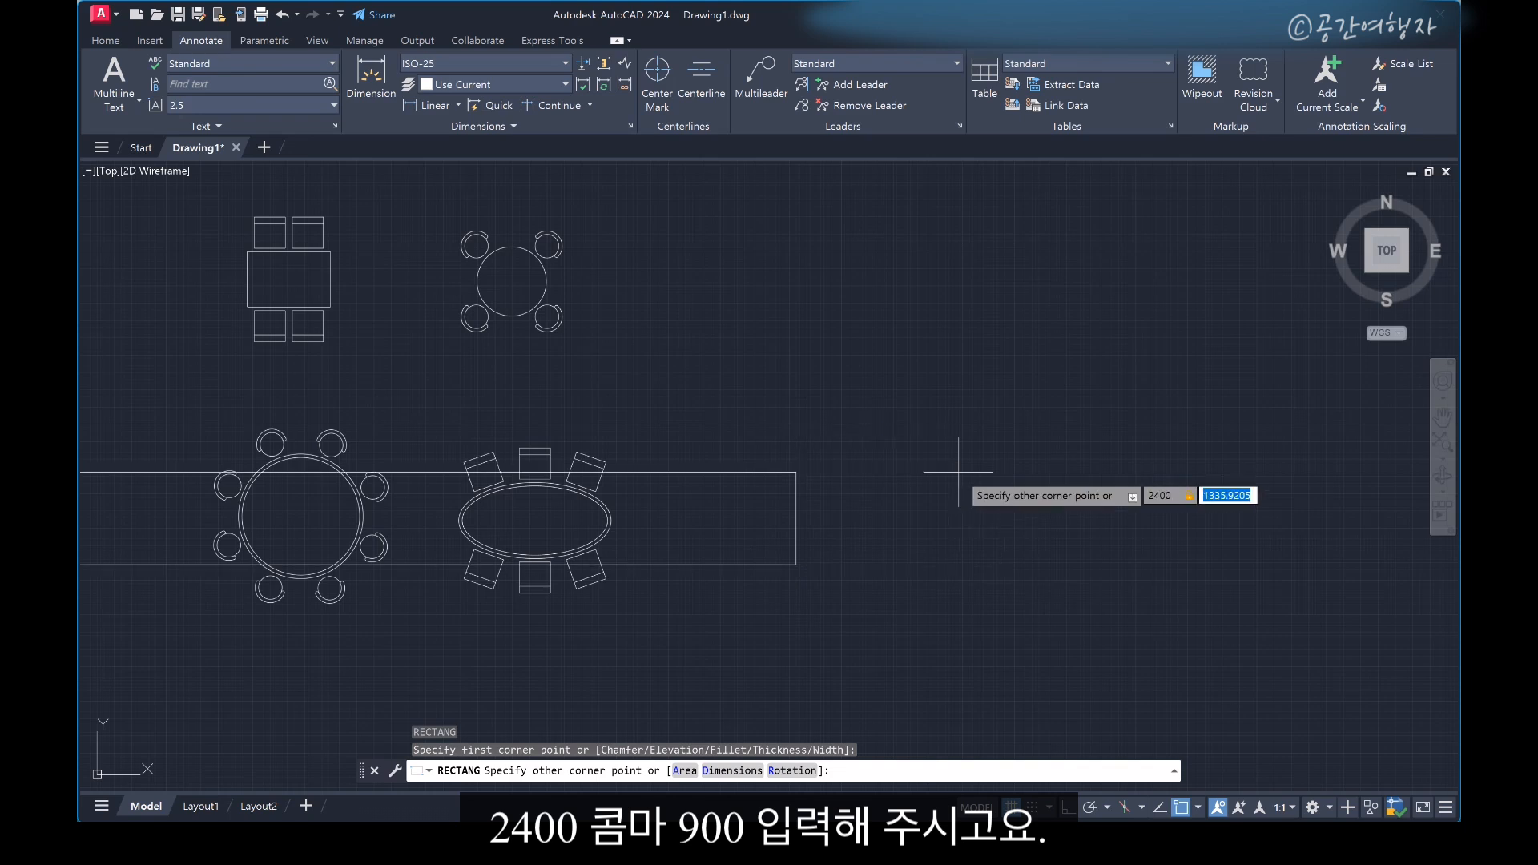
type("900")
key("Return")
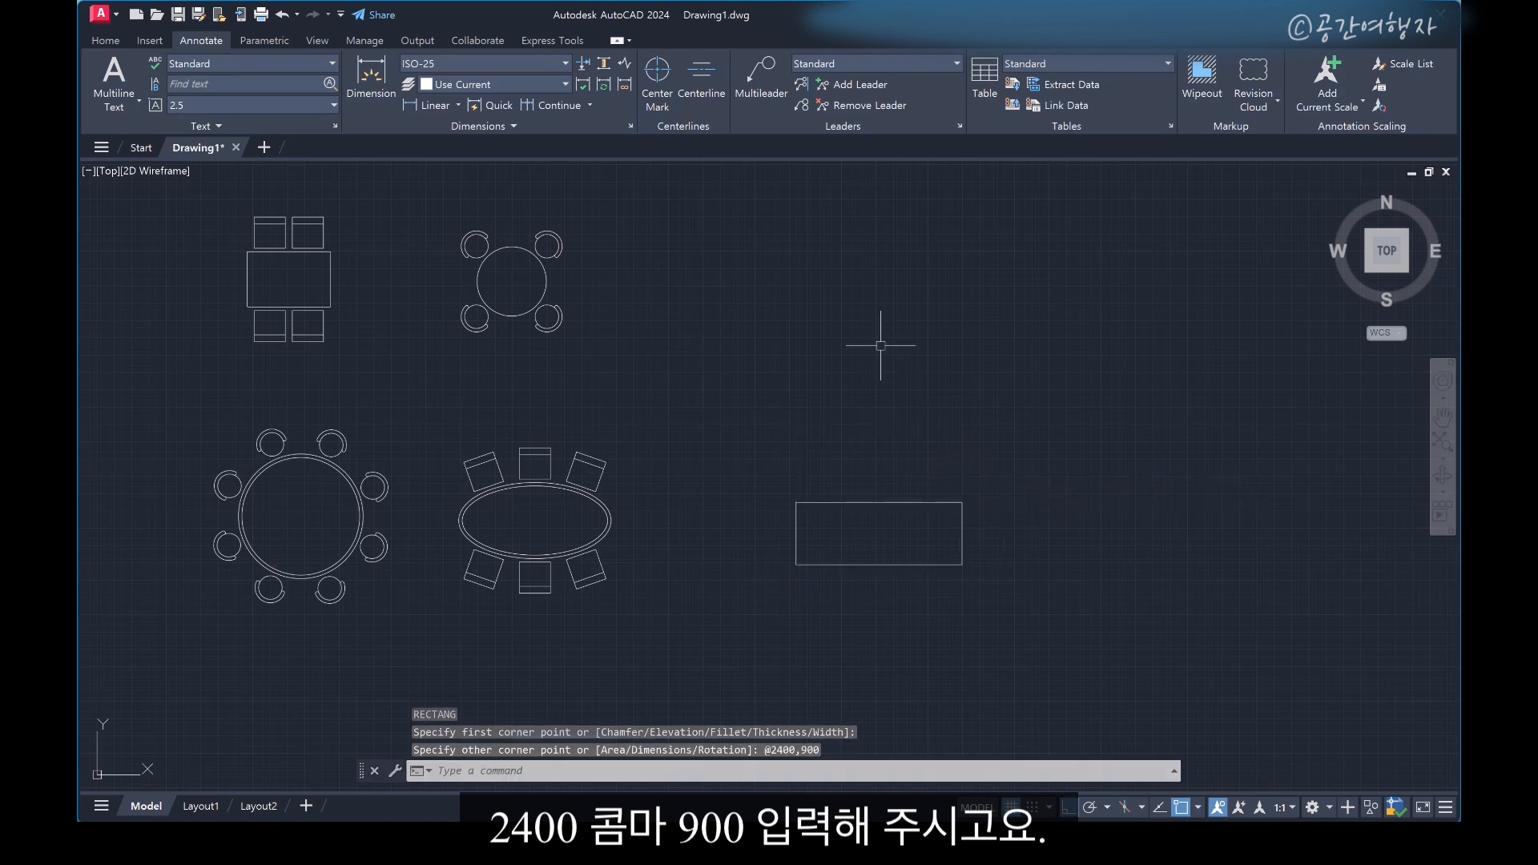
Offset the new tabletop rectangle outward by 145
scroll(886, 539, "up", 4)
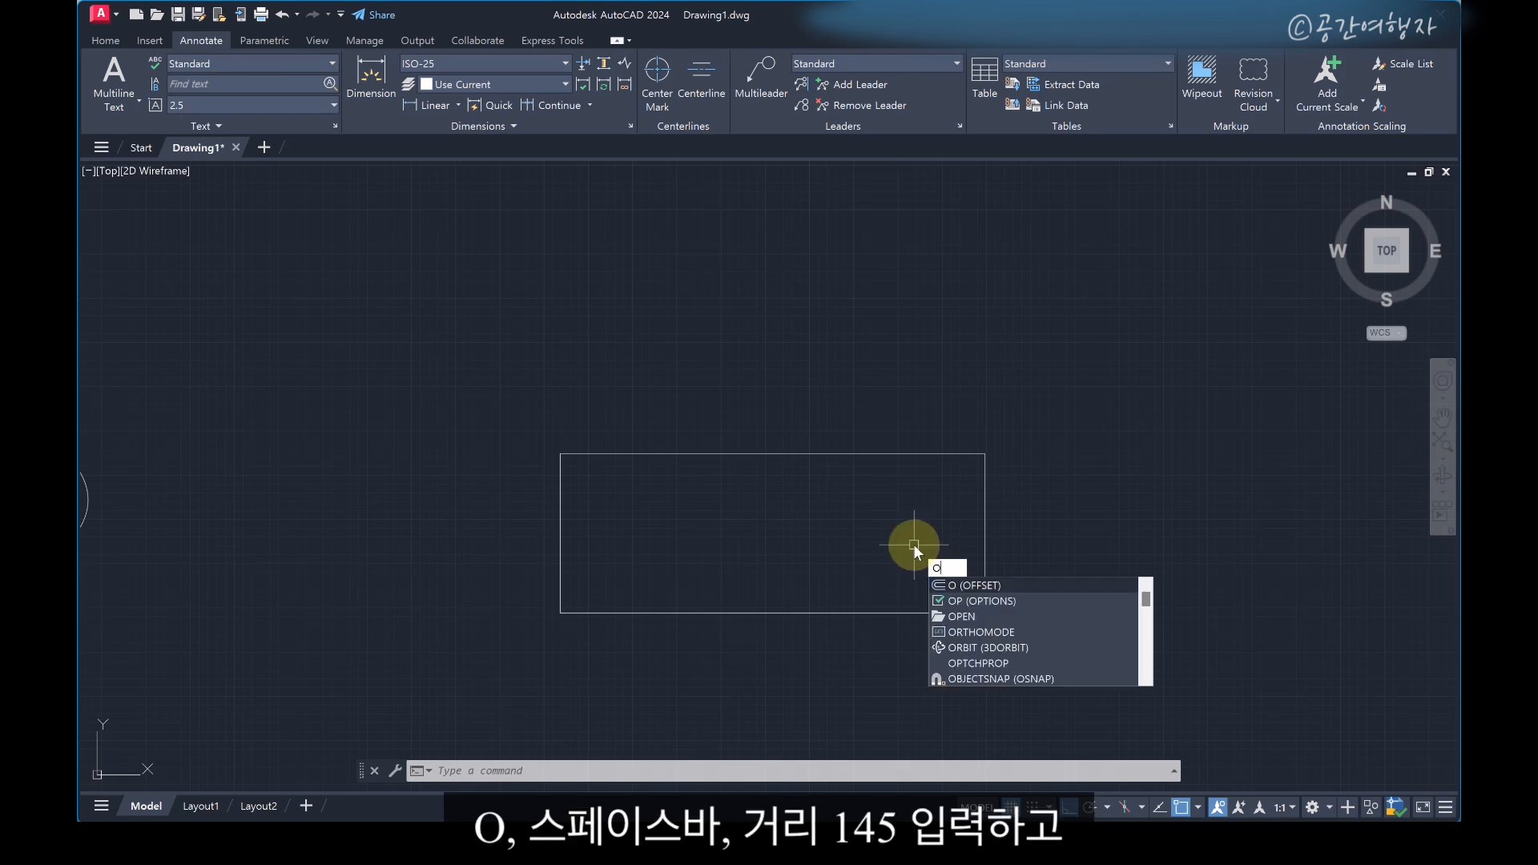
key("space")
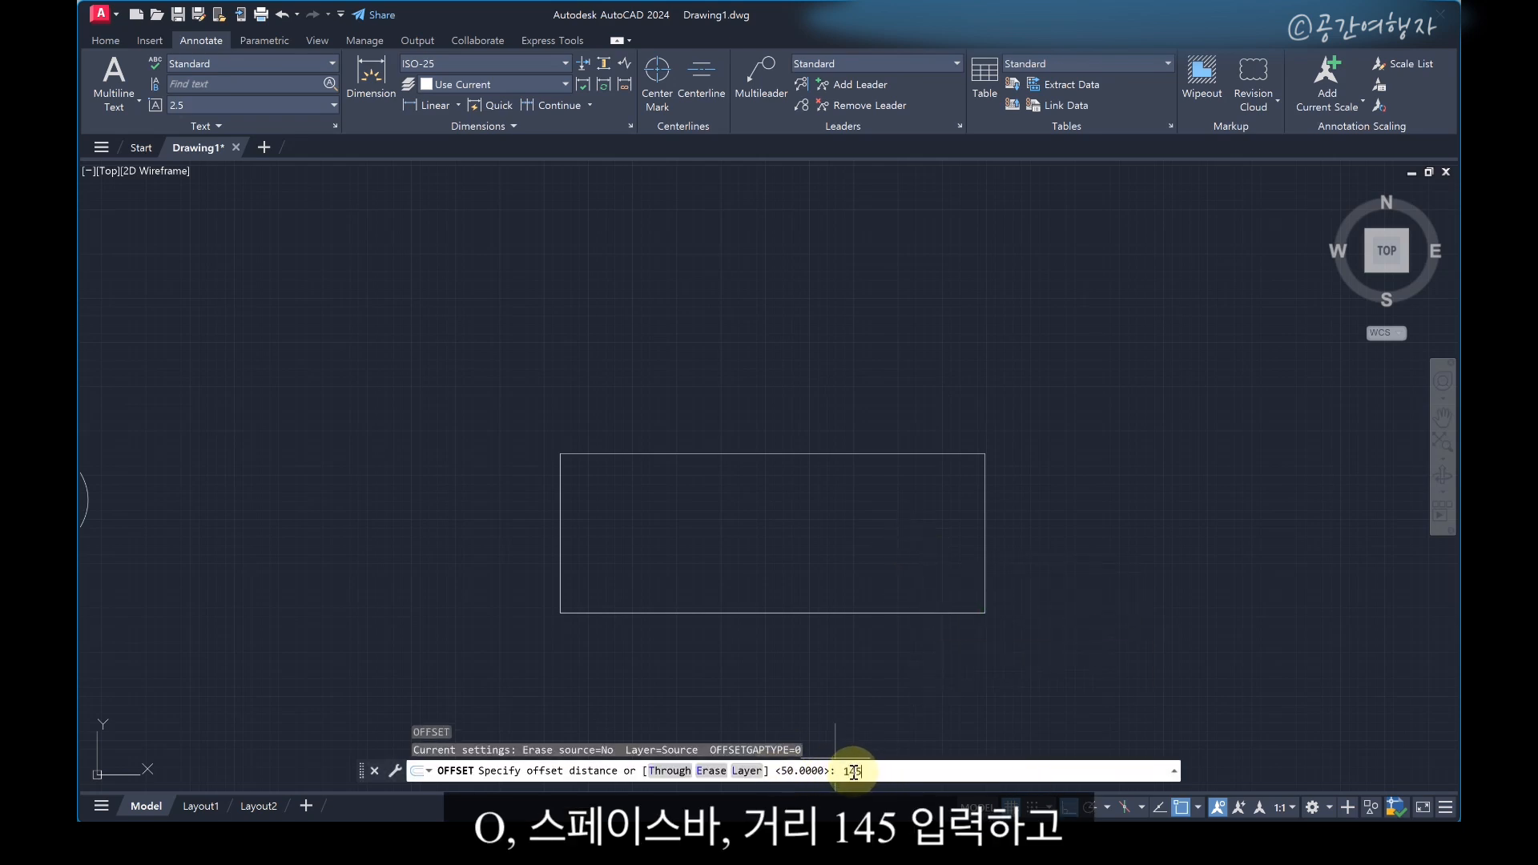
type("145")
key("space")
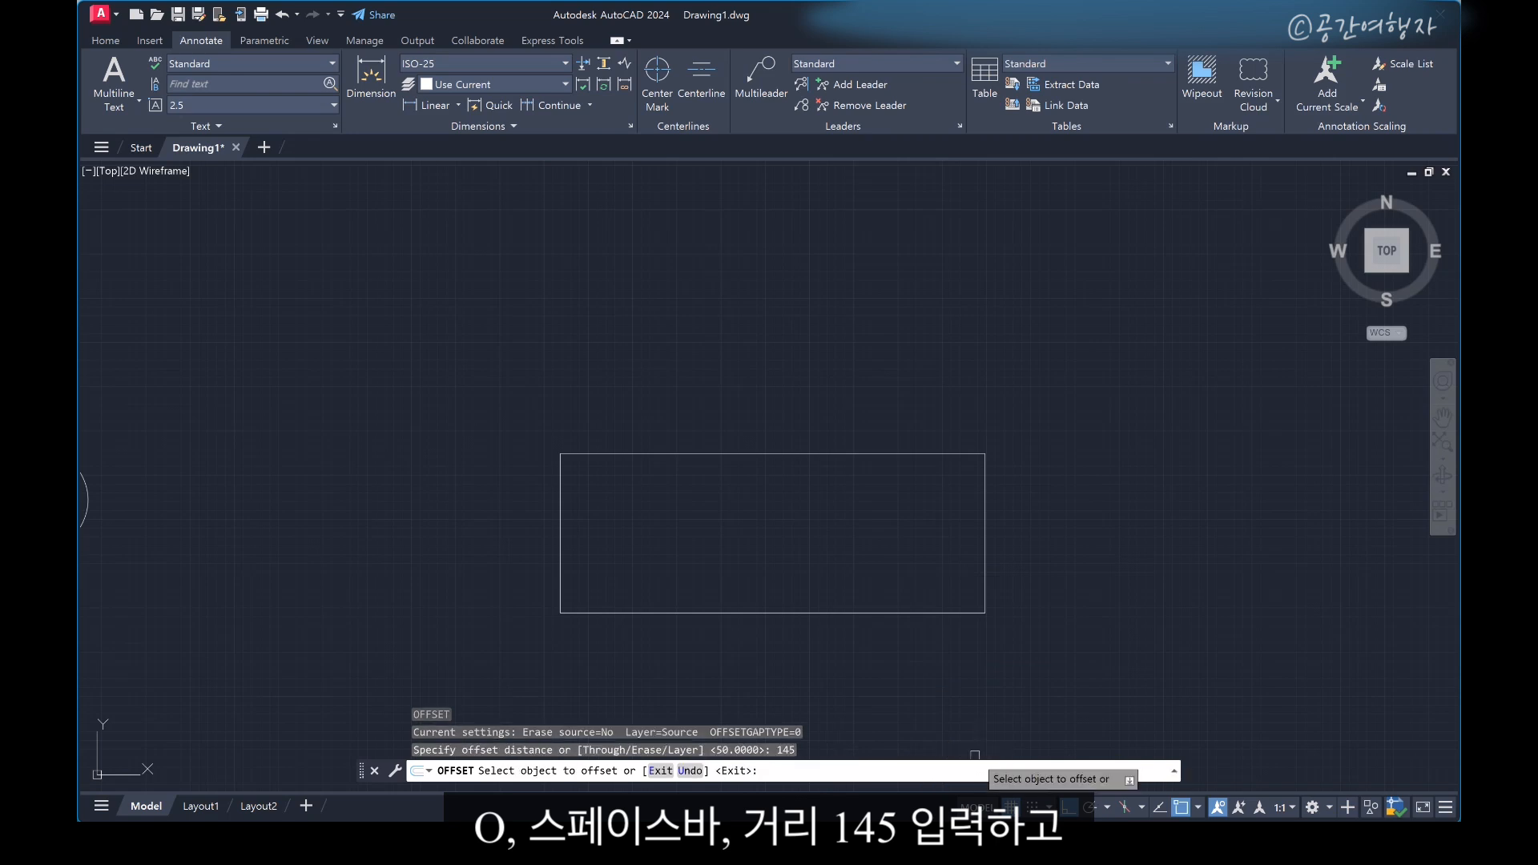
left_click(848, 453)
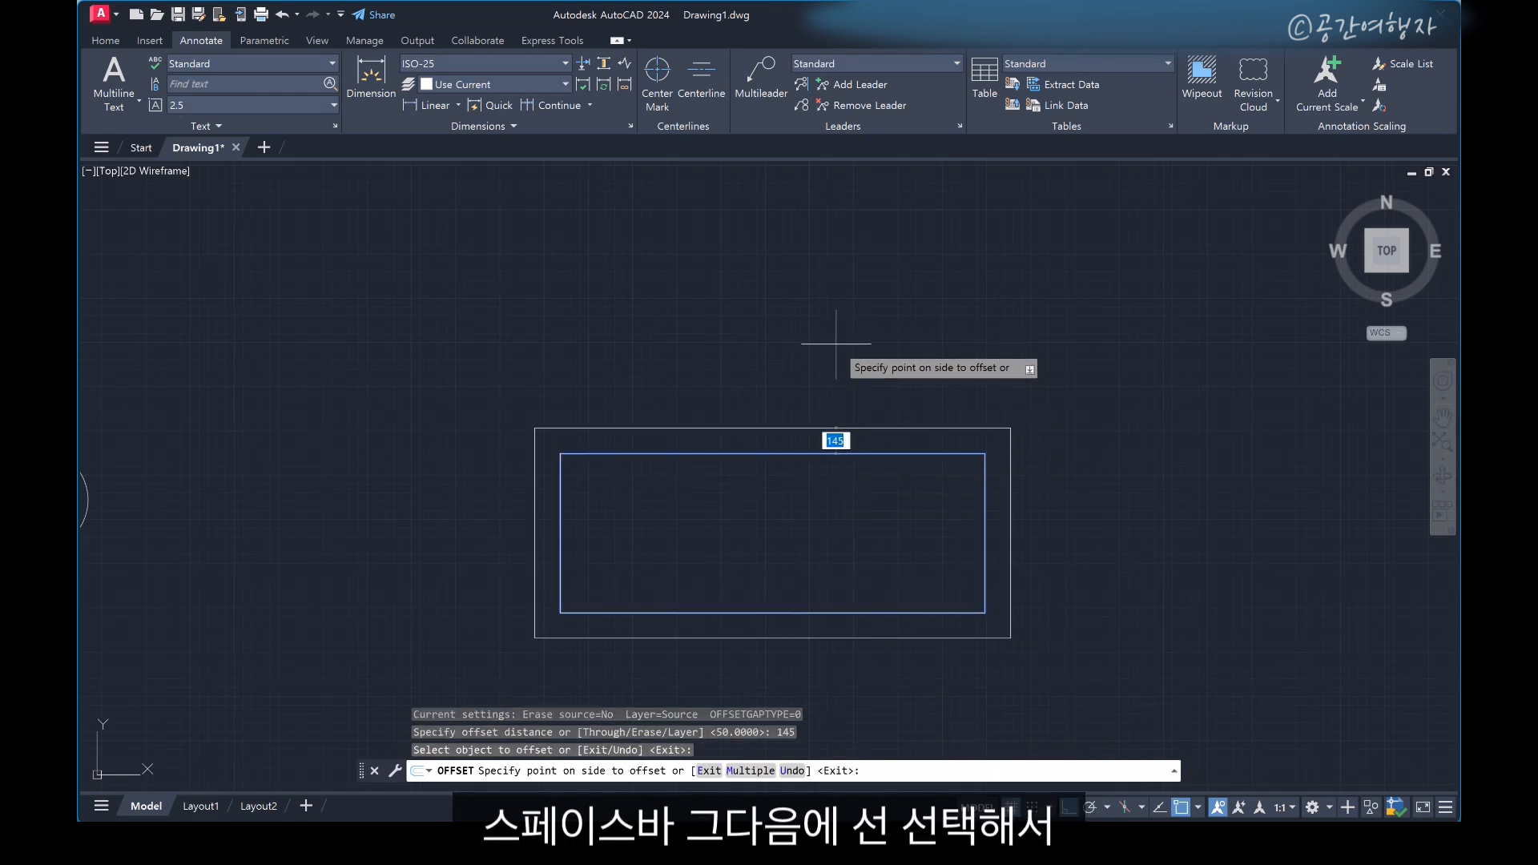
left_click(836, 344)
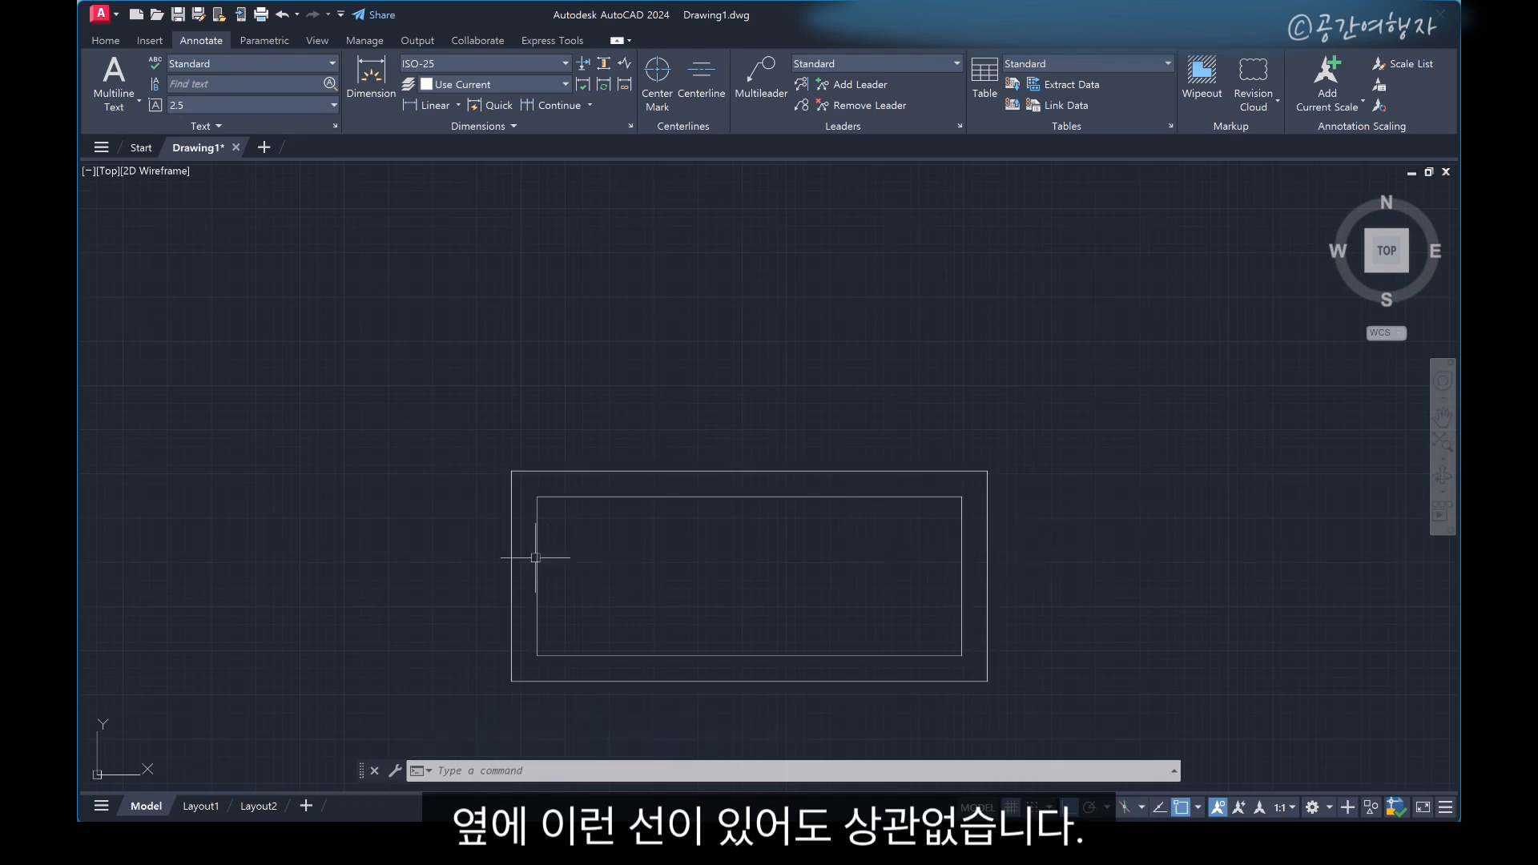
Draw a three-point arc from the inner rectangle's top-left corner through the outer rectangle's top midpoint to the inner top-right corner
middle_click_drag(815, 565, 870, 559)
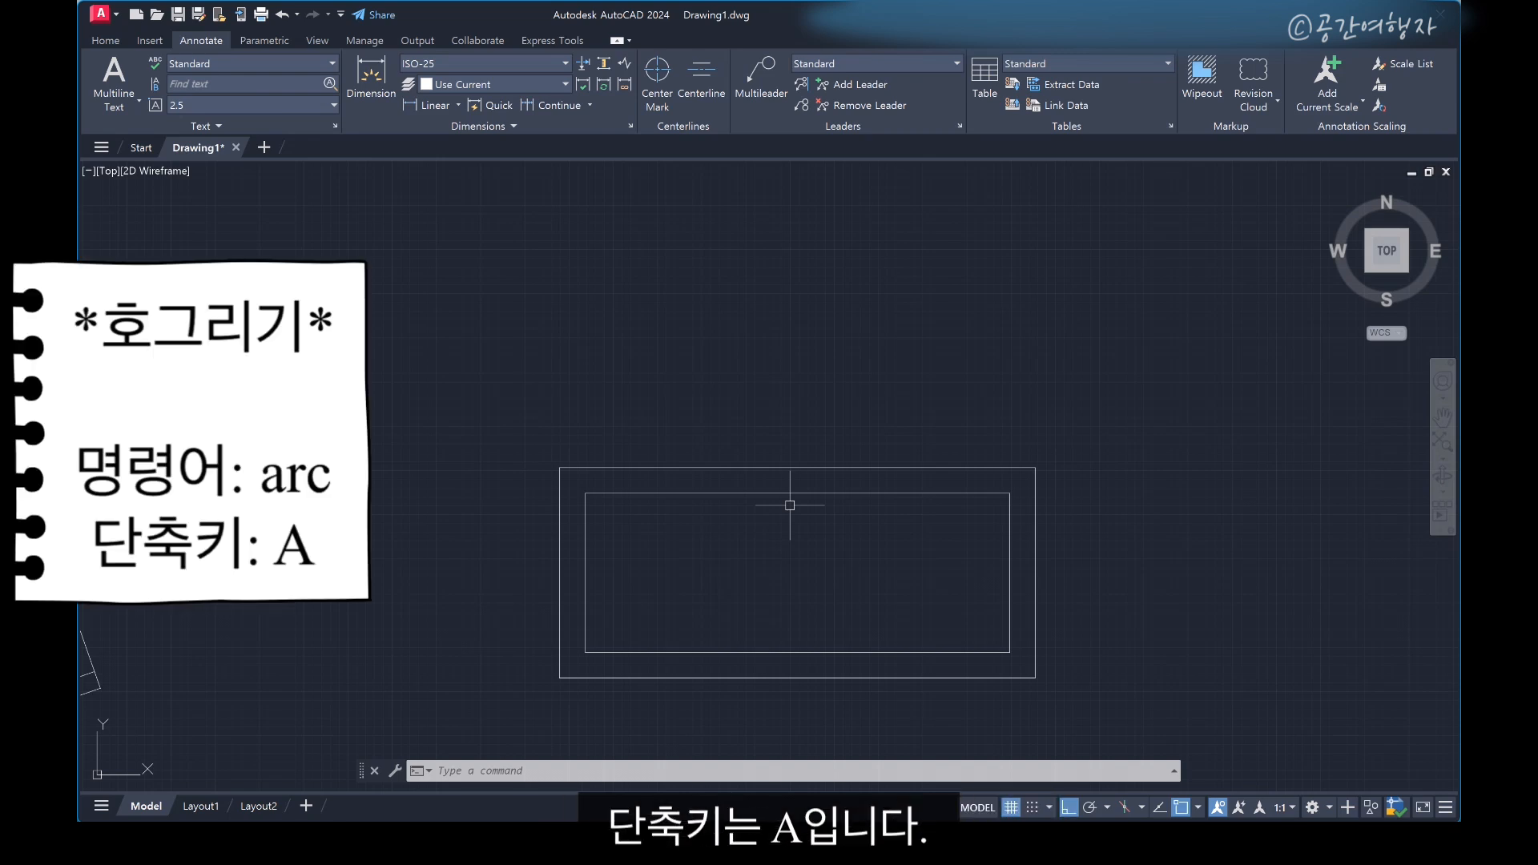
type("a")
key("space")
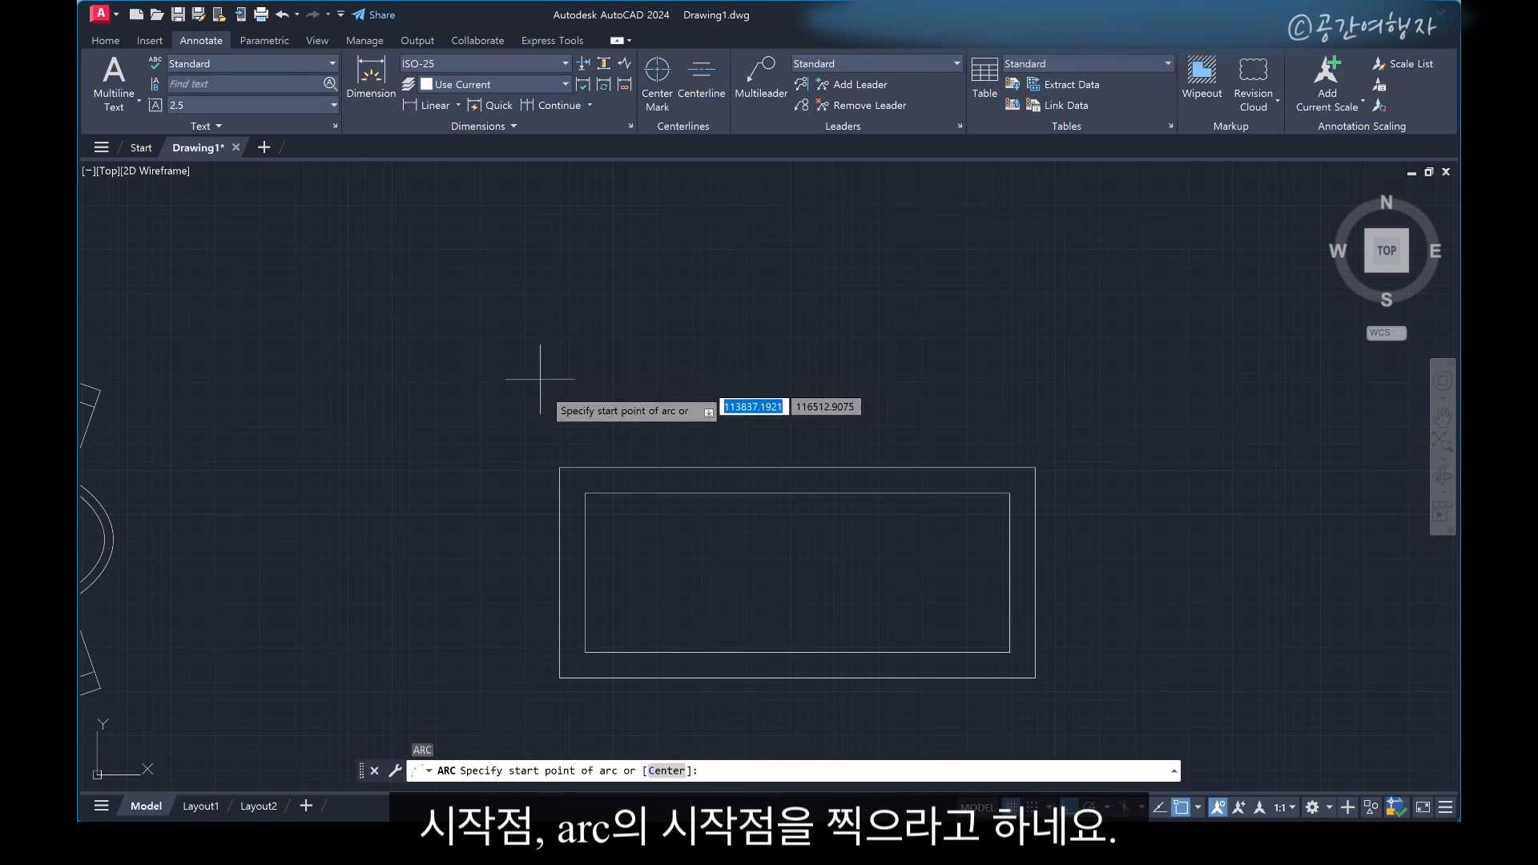
left_click(585, 493)
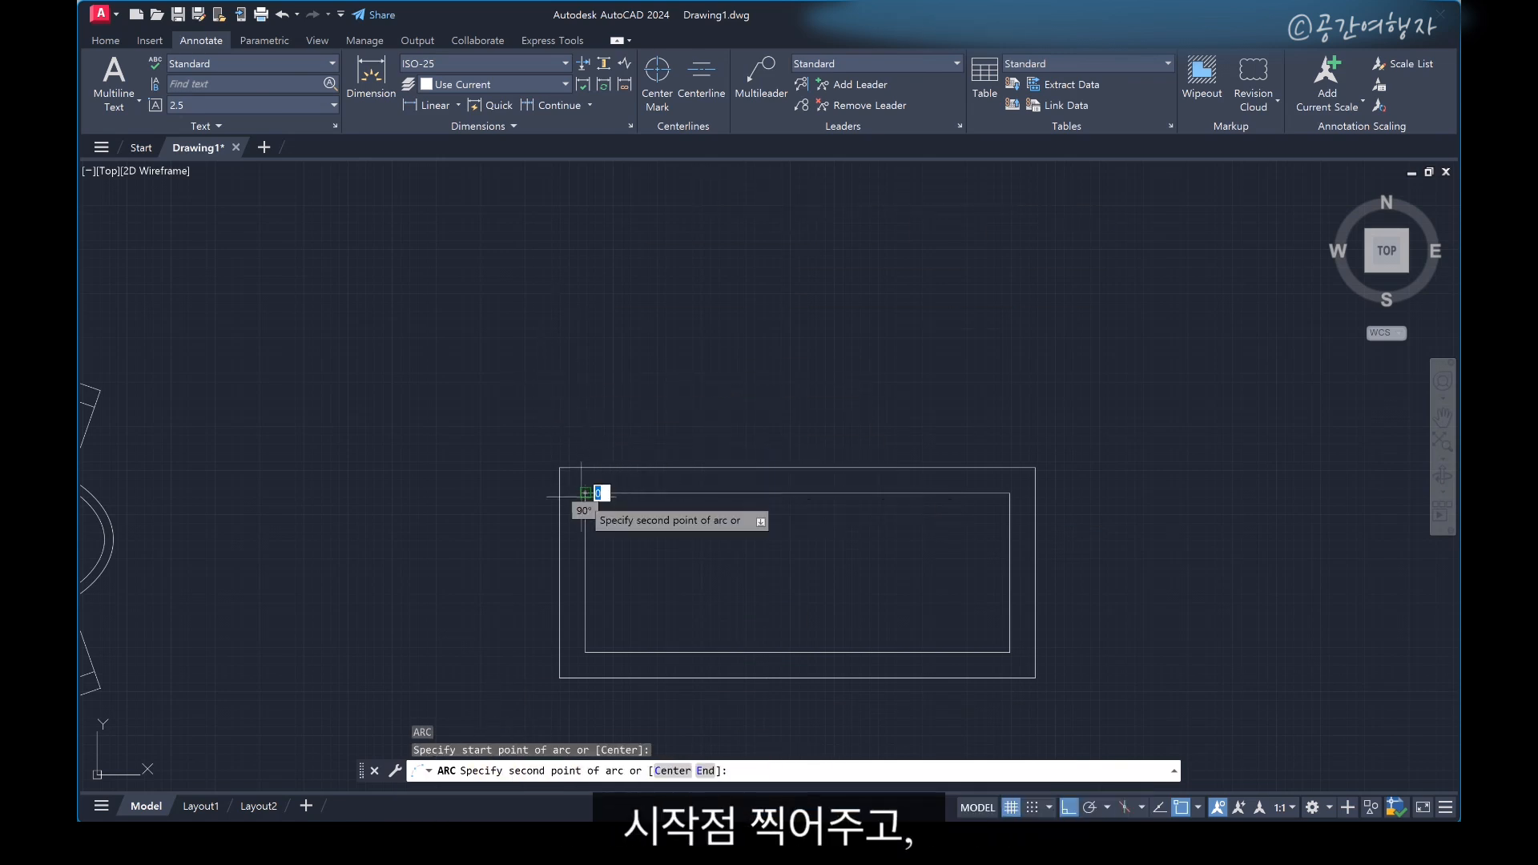
left_click(798, 468)
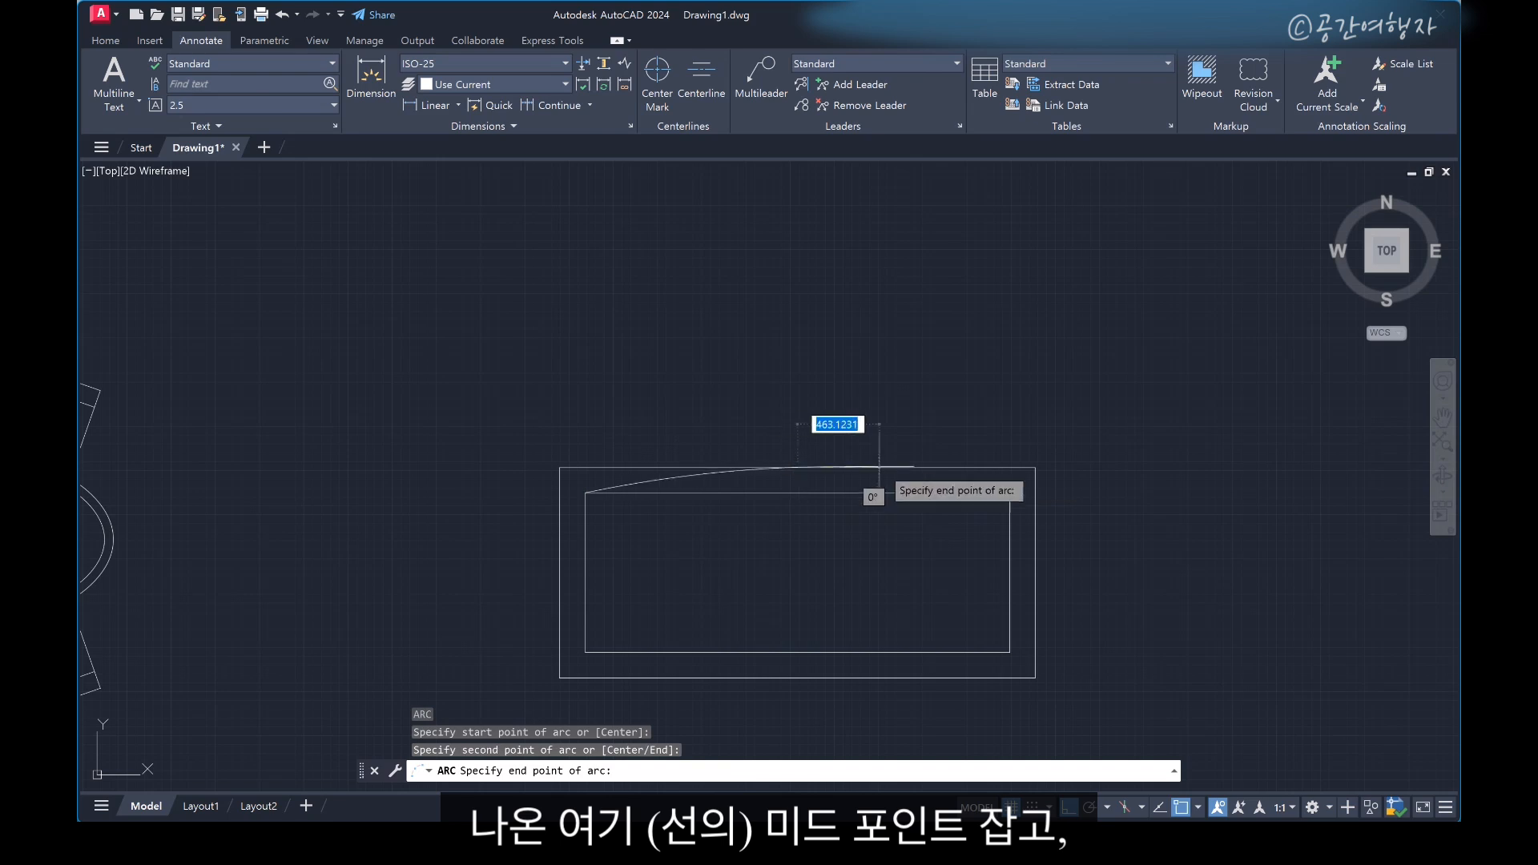
left_click(1009, 493)
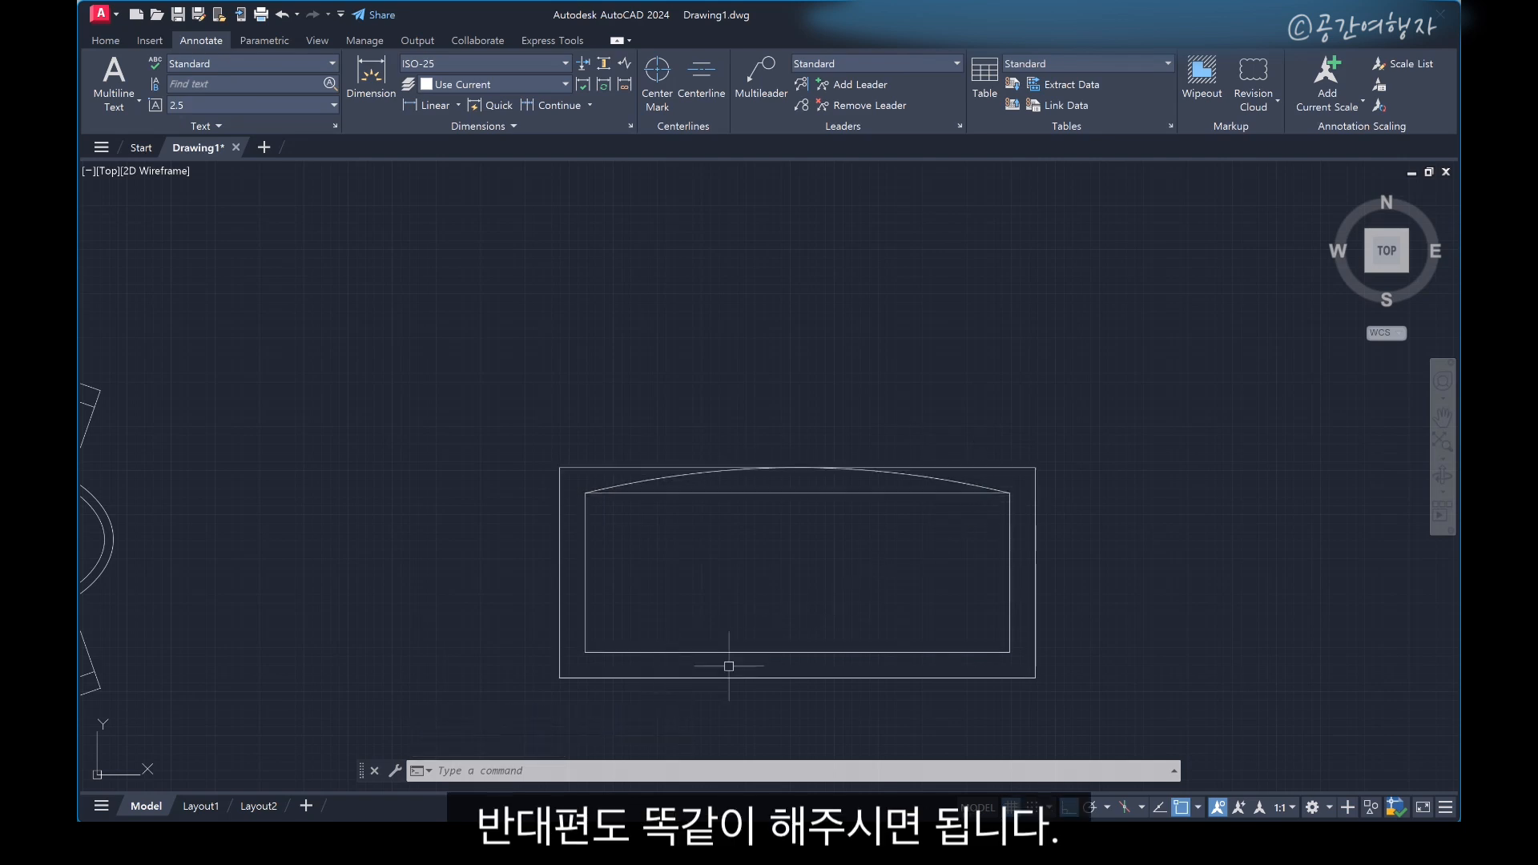
Draw a matching three-point arc between the inner rectangle's bottom corners, passing through the midpoint of the outer rectangle's bottom edge
middle_click_drag(757, 601, 745, 512)
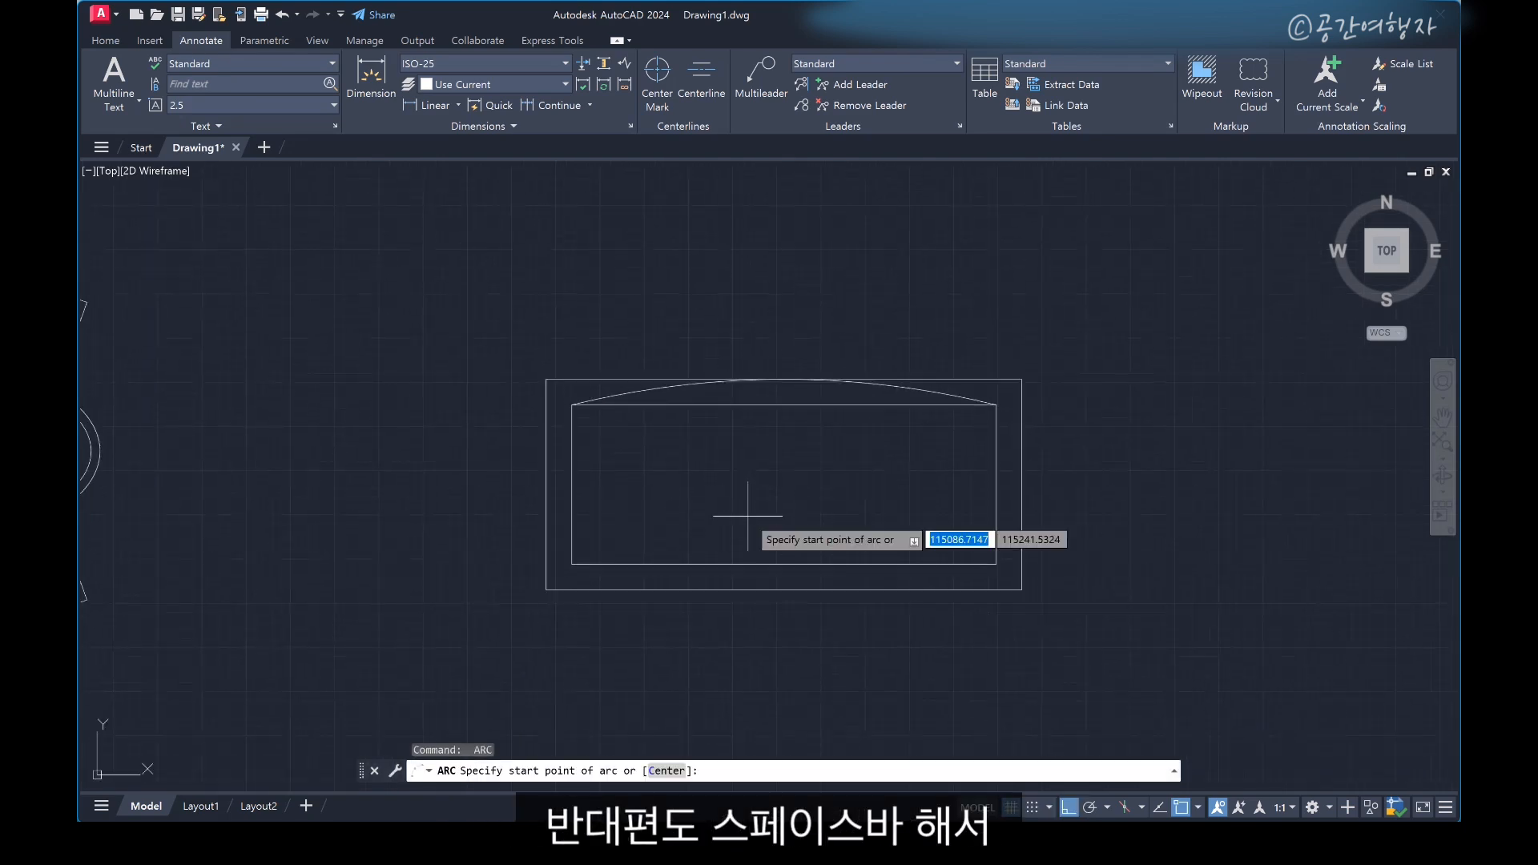
key("space")
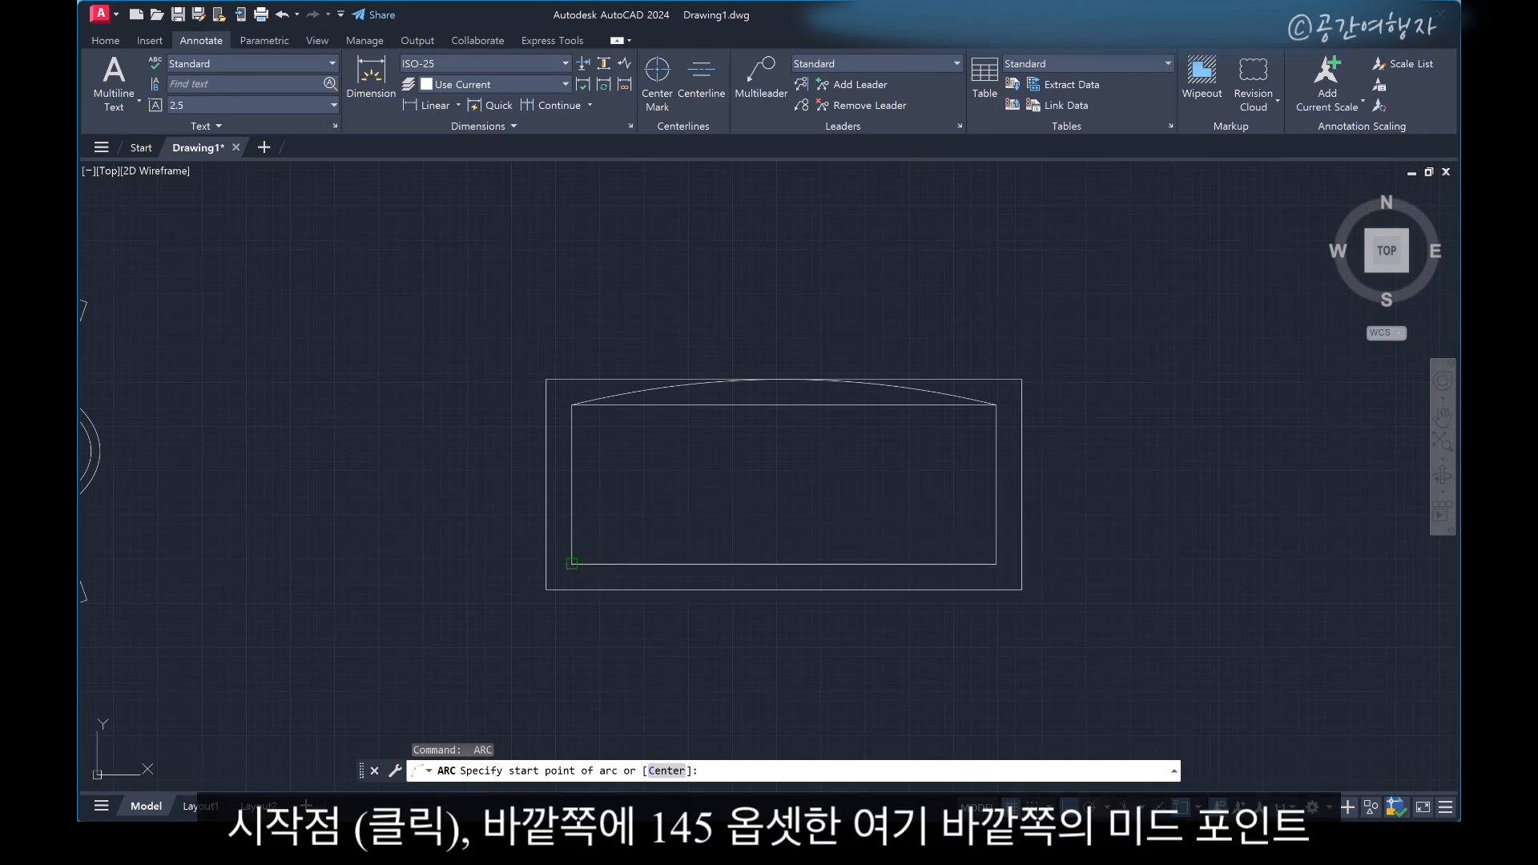
left_click(572, 564)
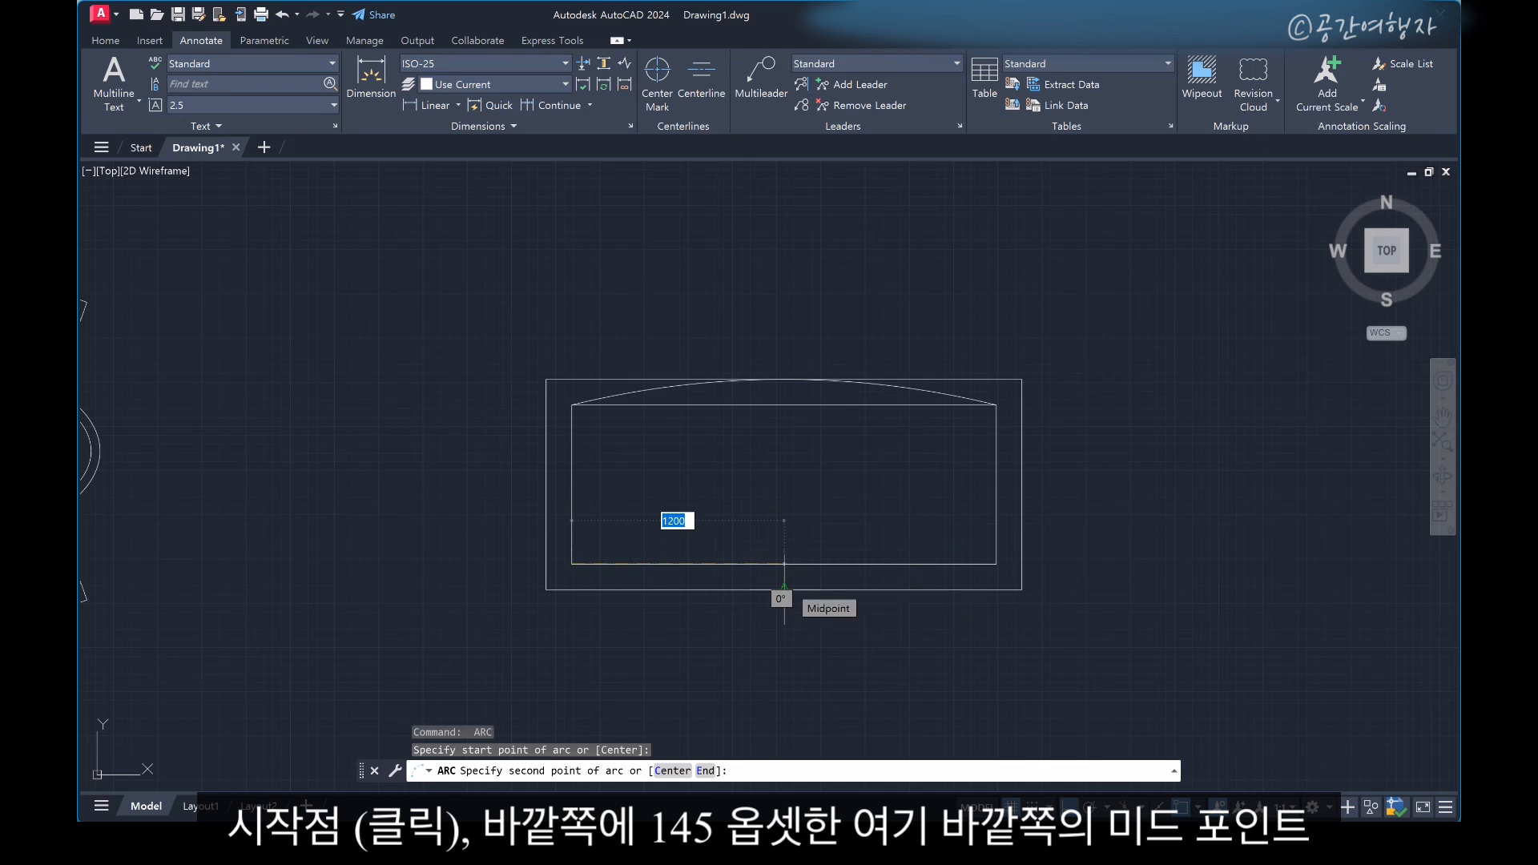
left_click(785, 589)
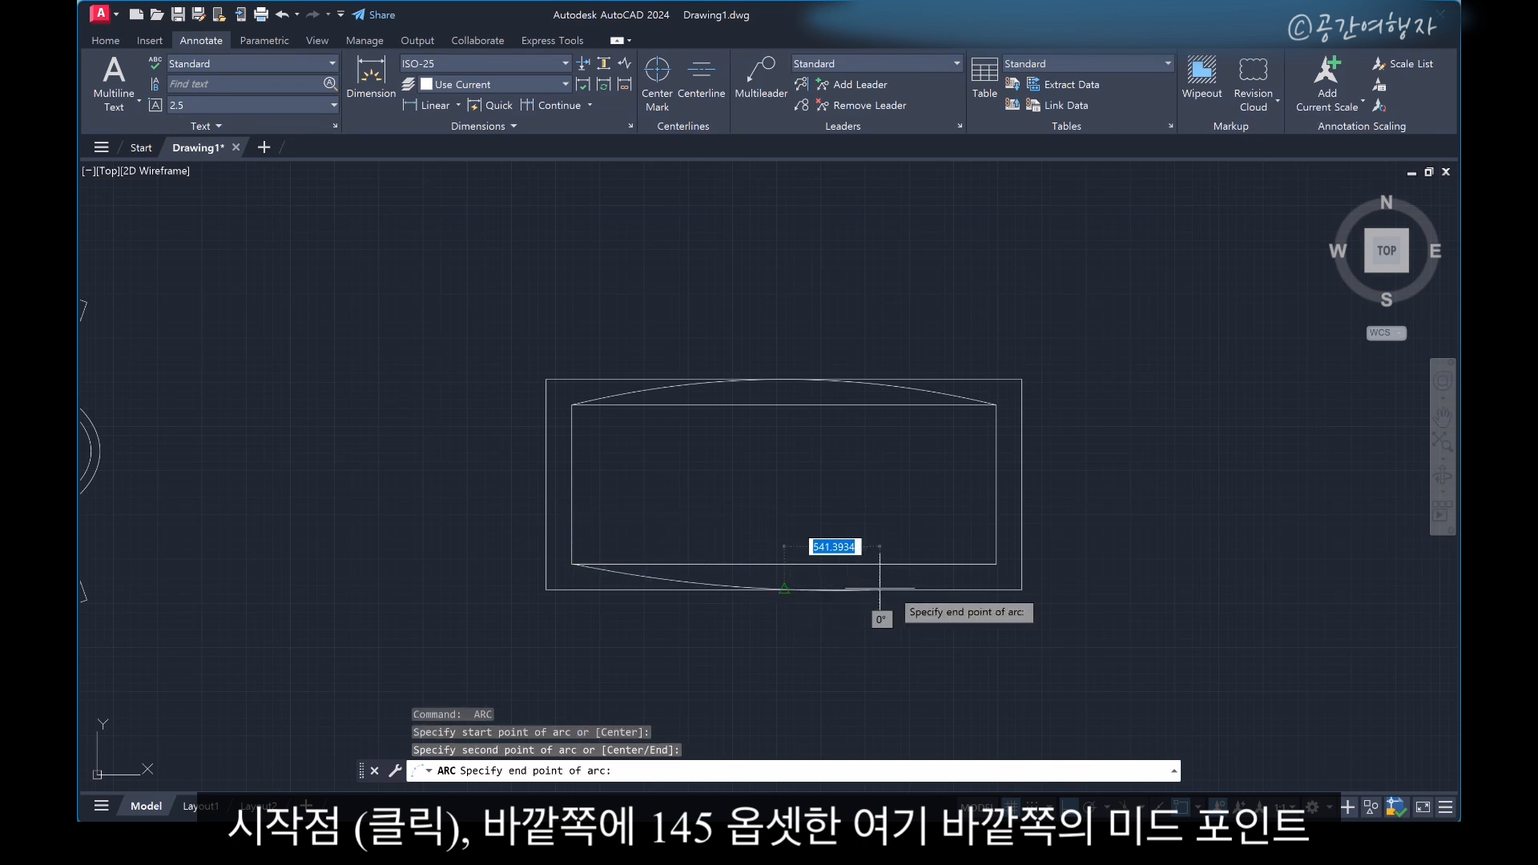
left_click(996, 564)
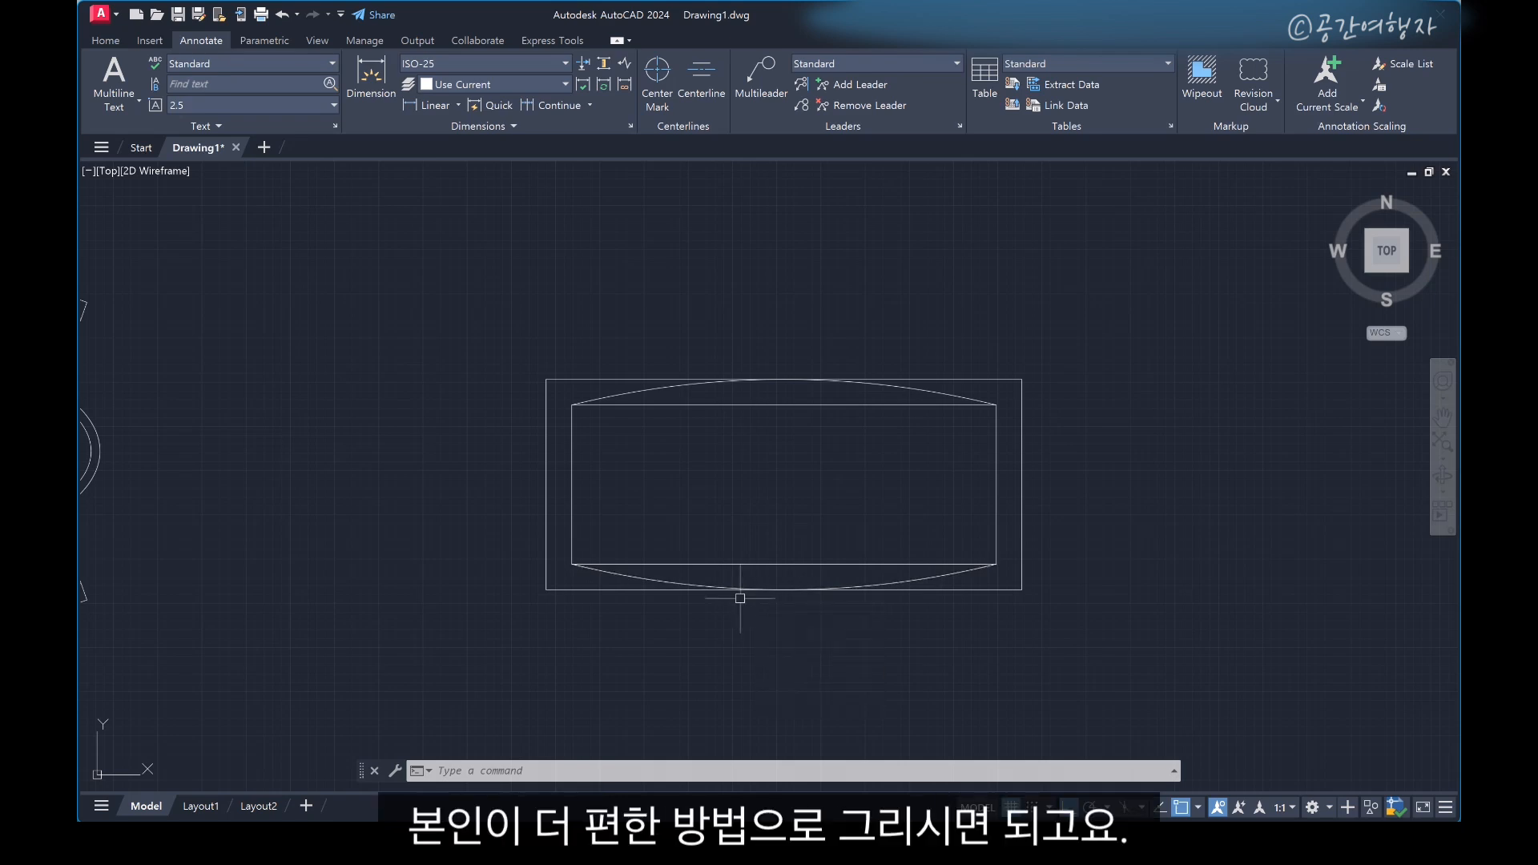
Erase the outer guide rectangle around the new tabletop
left_click(1023, 424)
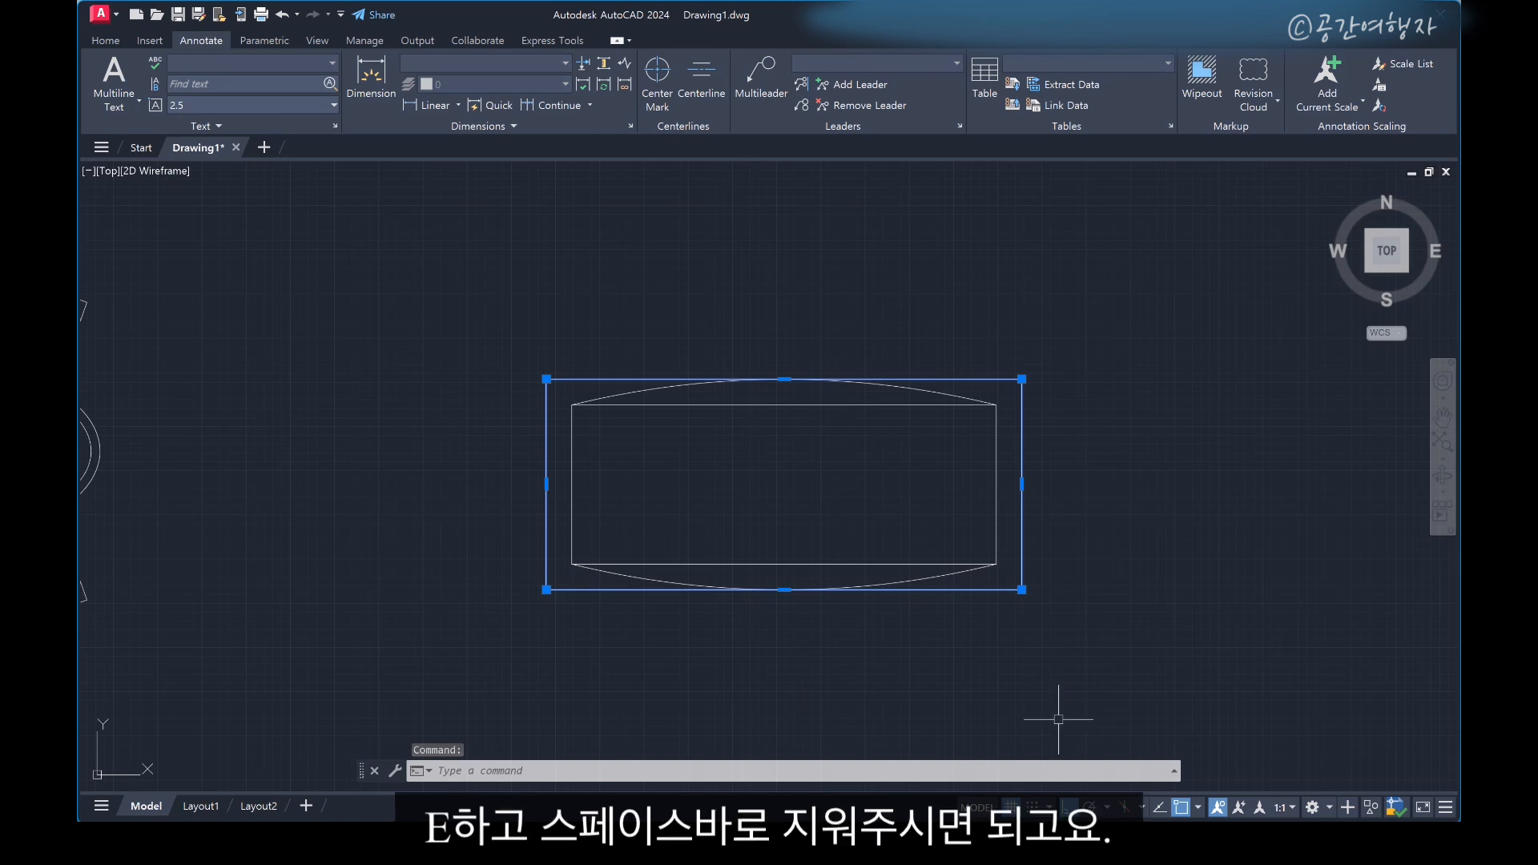
type("E")
key("space")
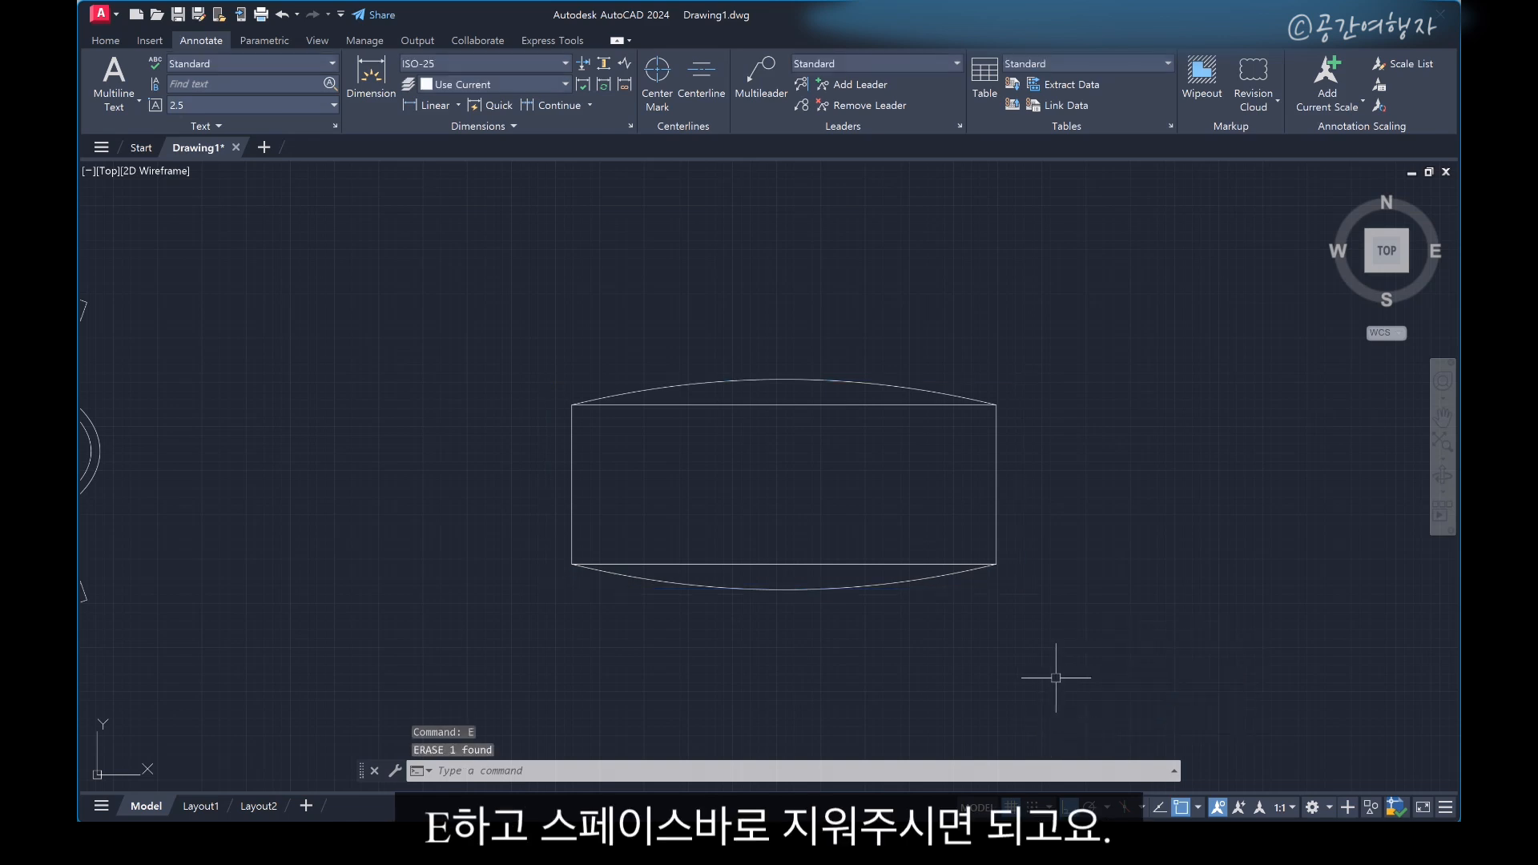
Explode the inner tabletop rectangle and erase its two long horizontal edges between the arcs
left_click(826, 405)
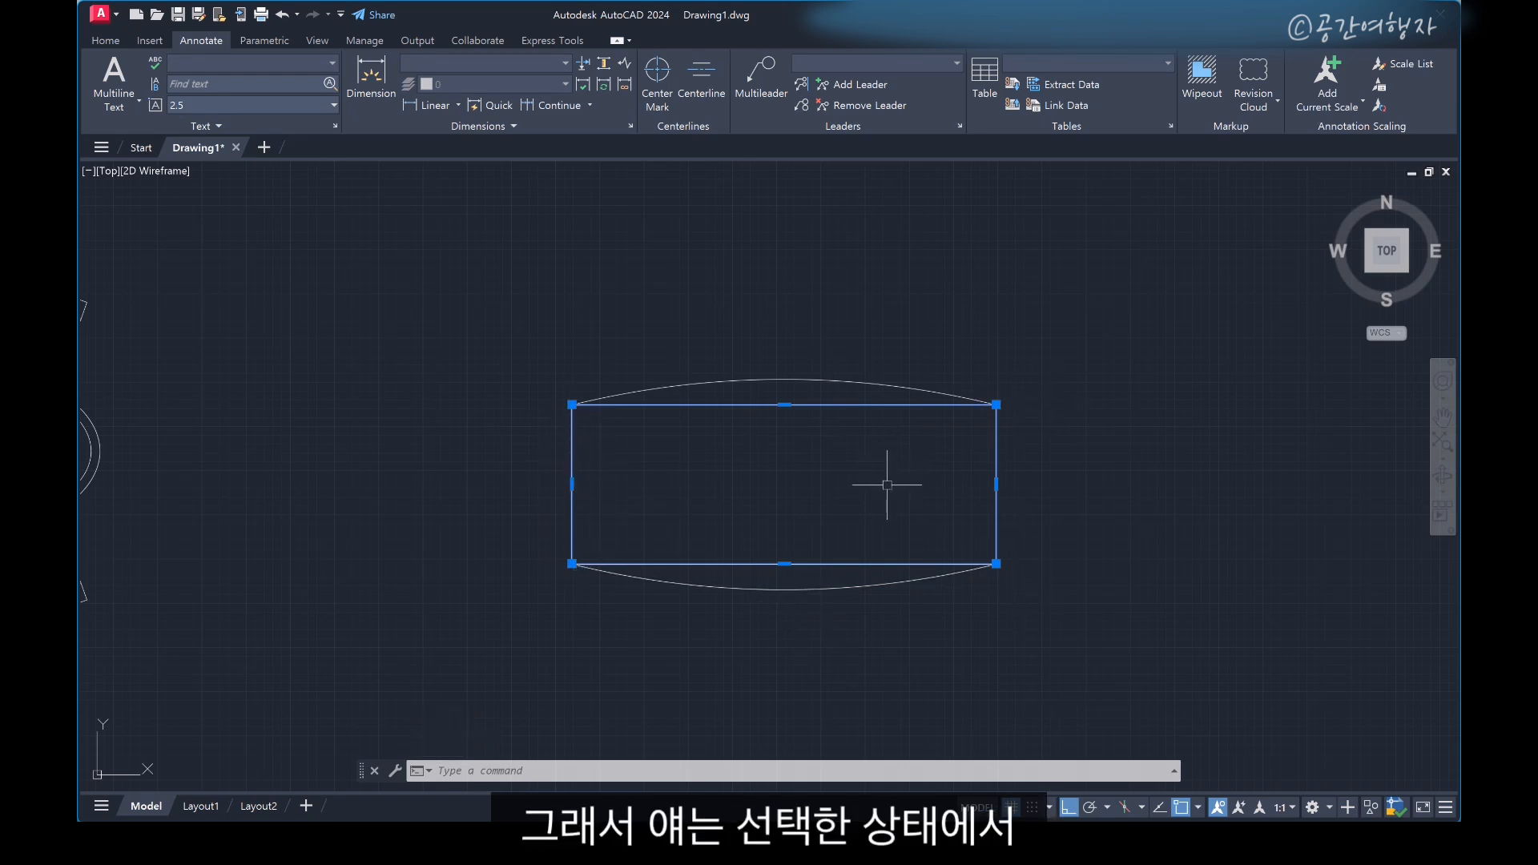
type("x")
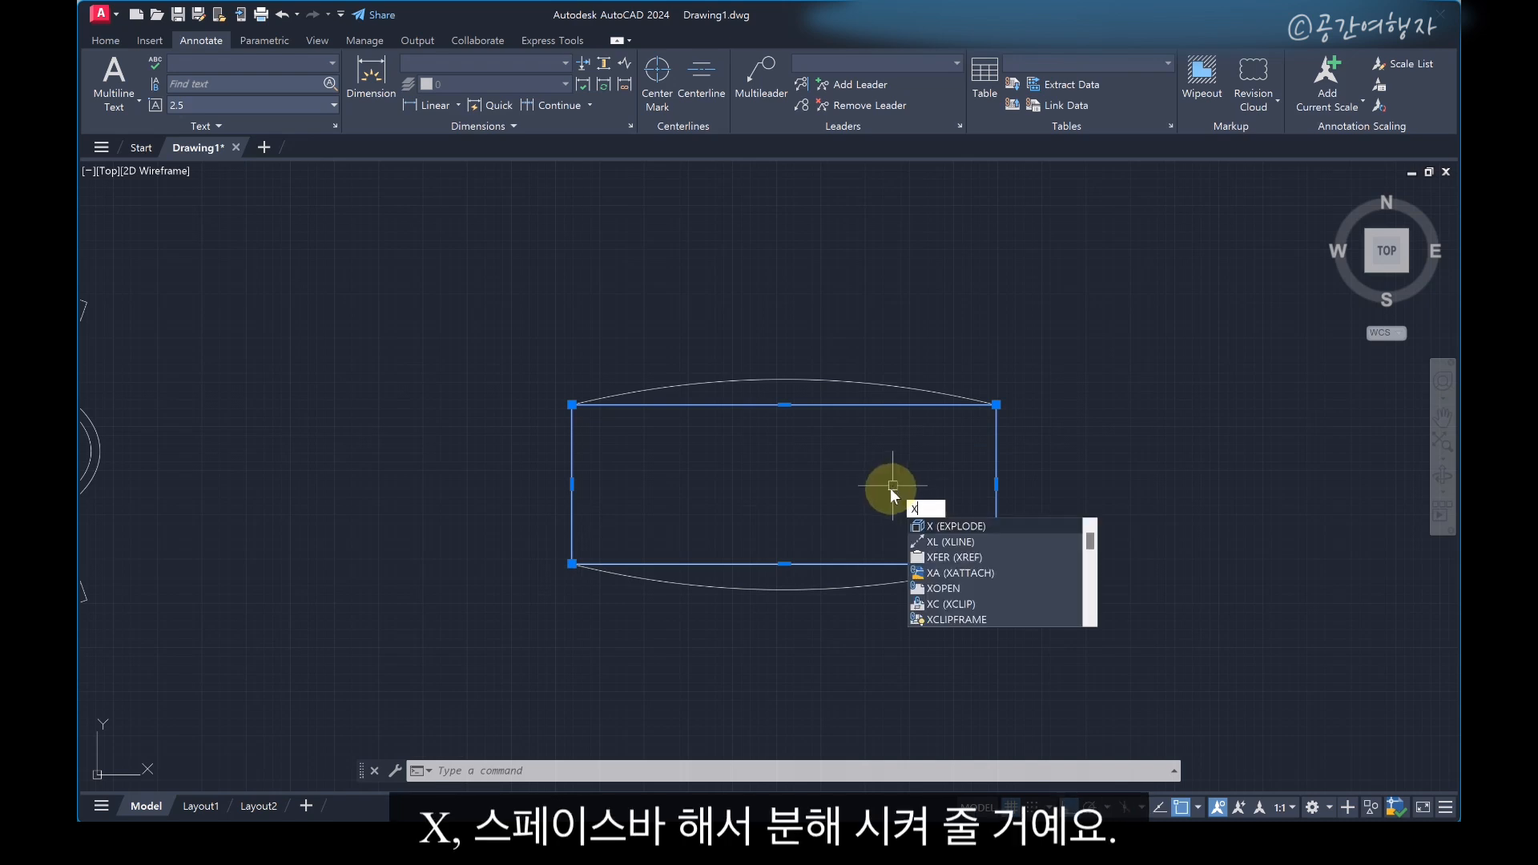
key("space")
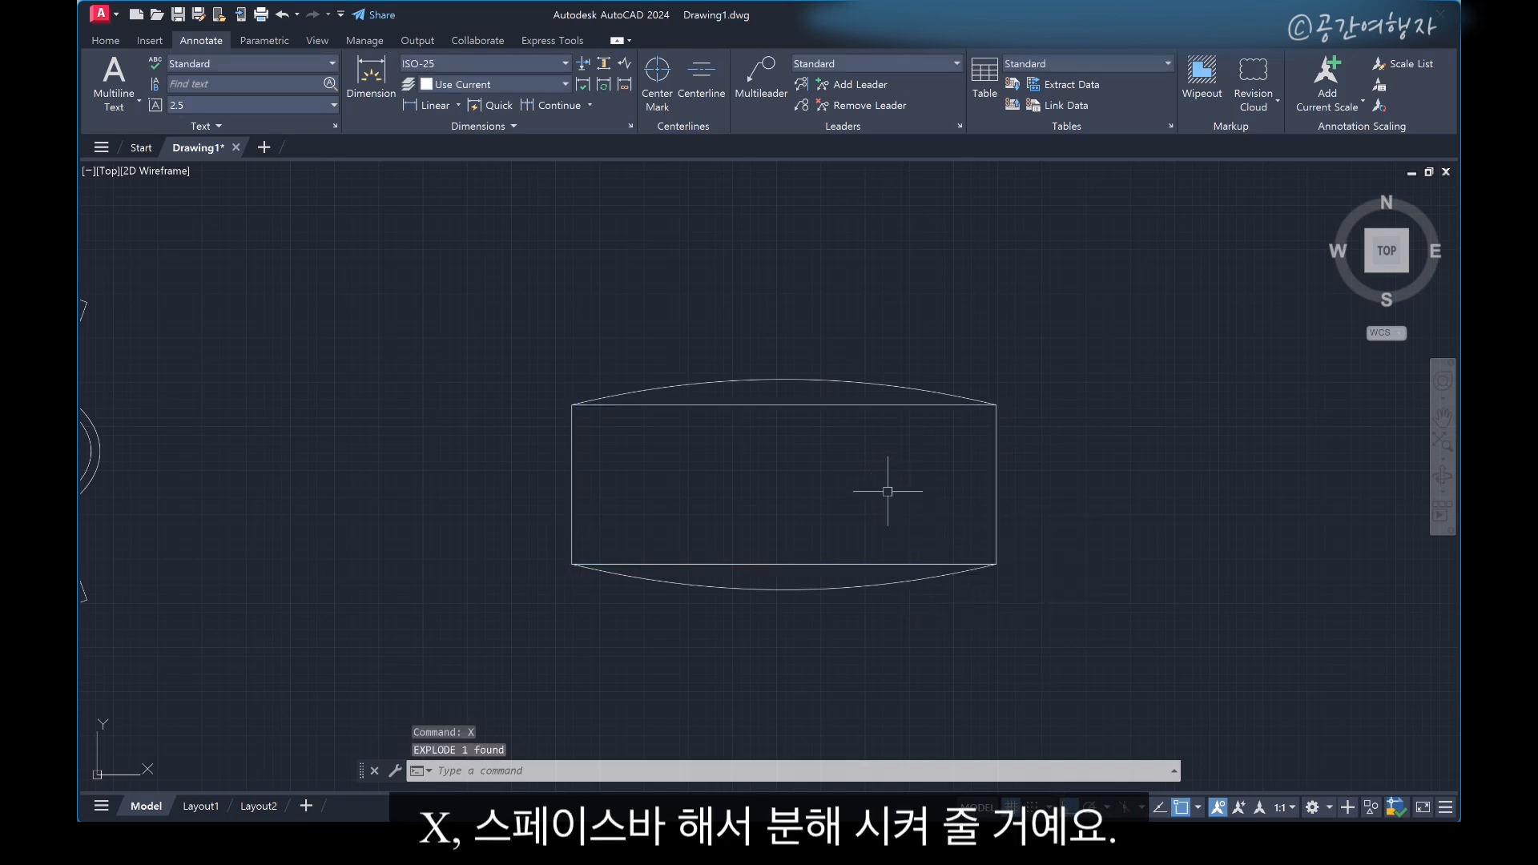
left_click(800, 406)
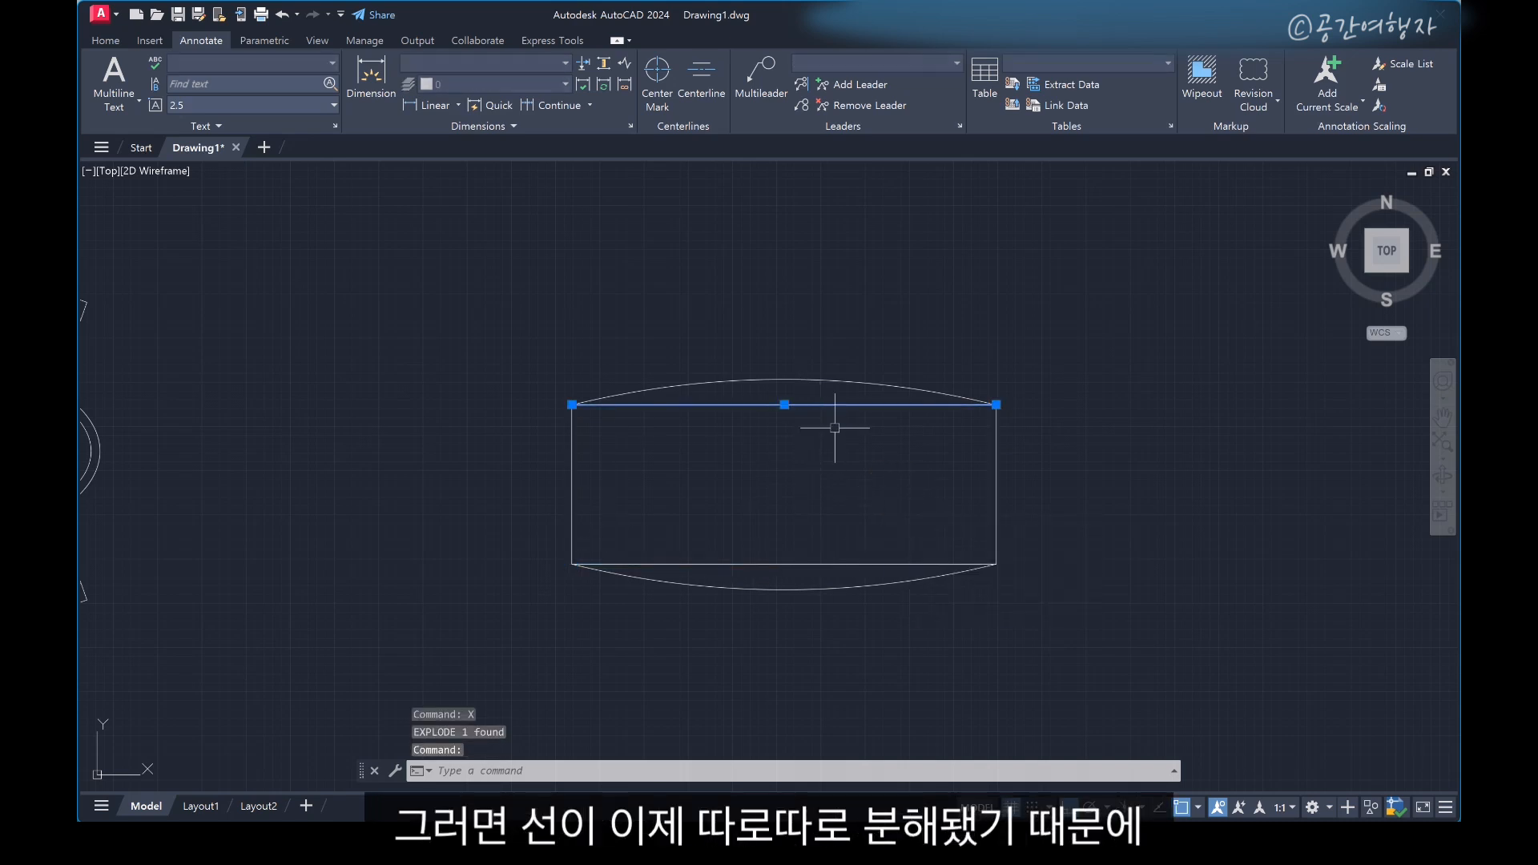
left_click(853, 564)
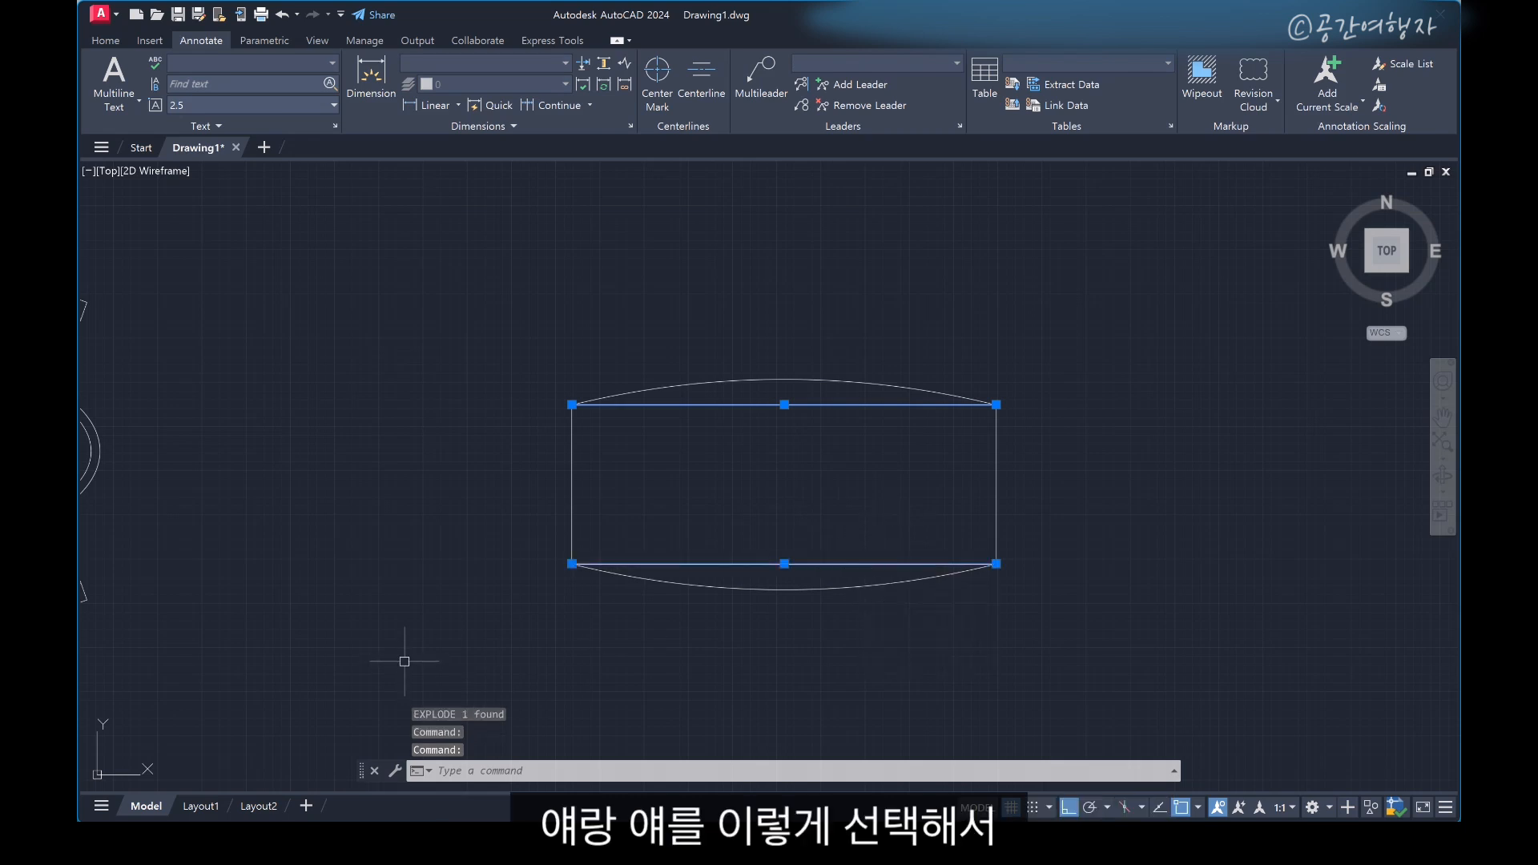
type("e")
key("space")
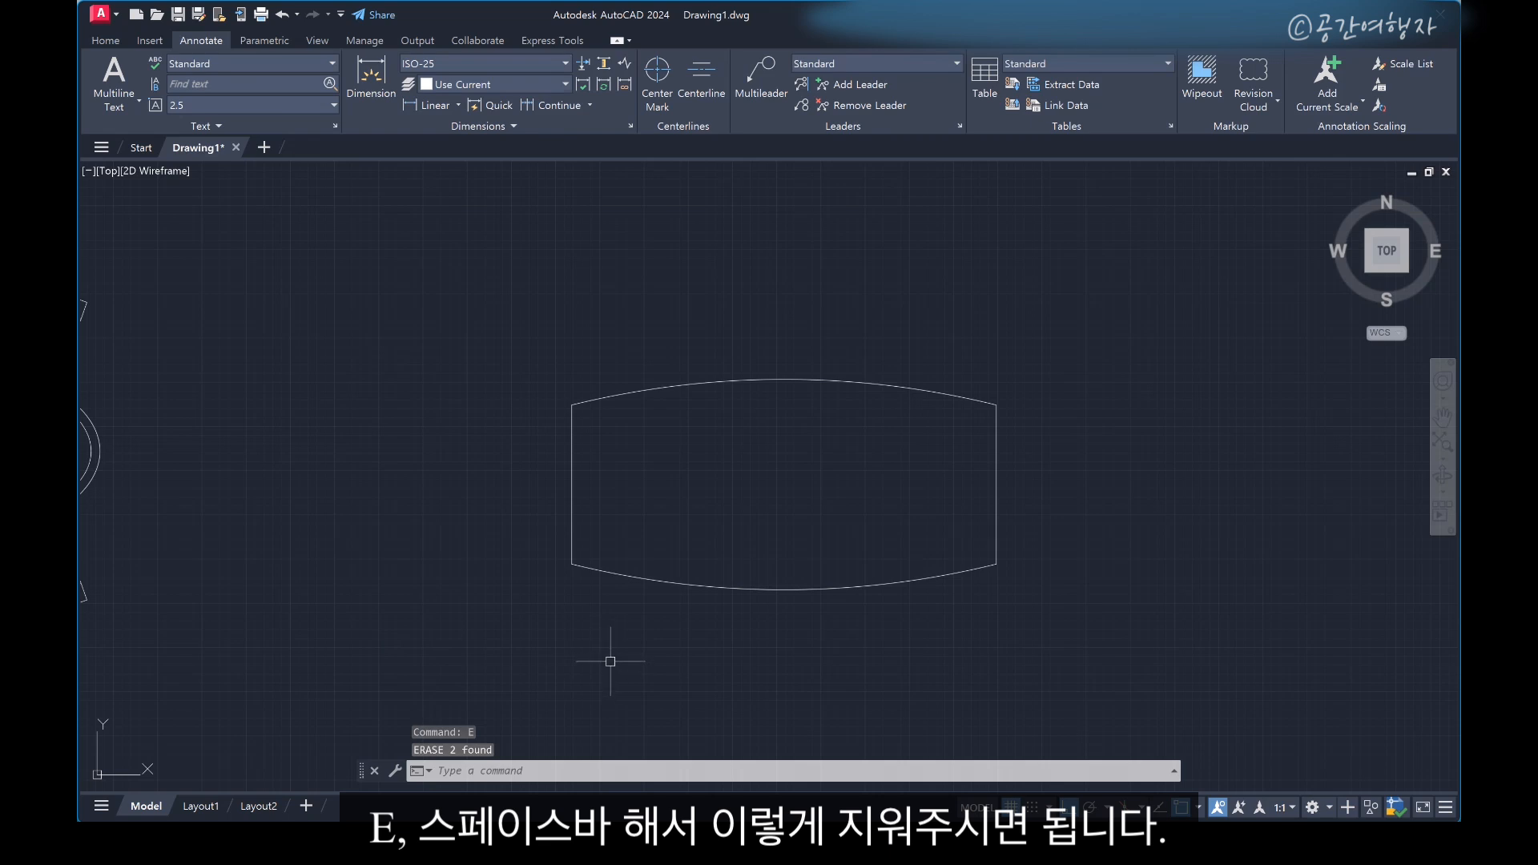
Offset both arcs and both vertical sides of the tabletop outward by 50
scroll(671, 483, "up", 2)
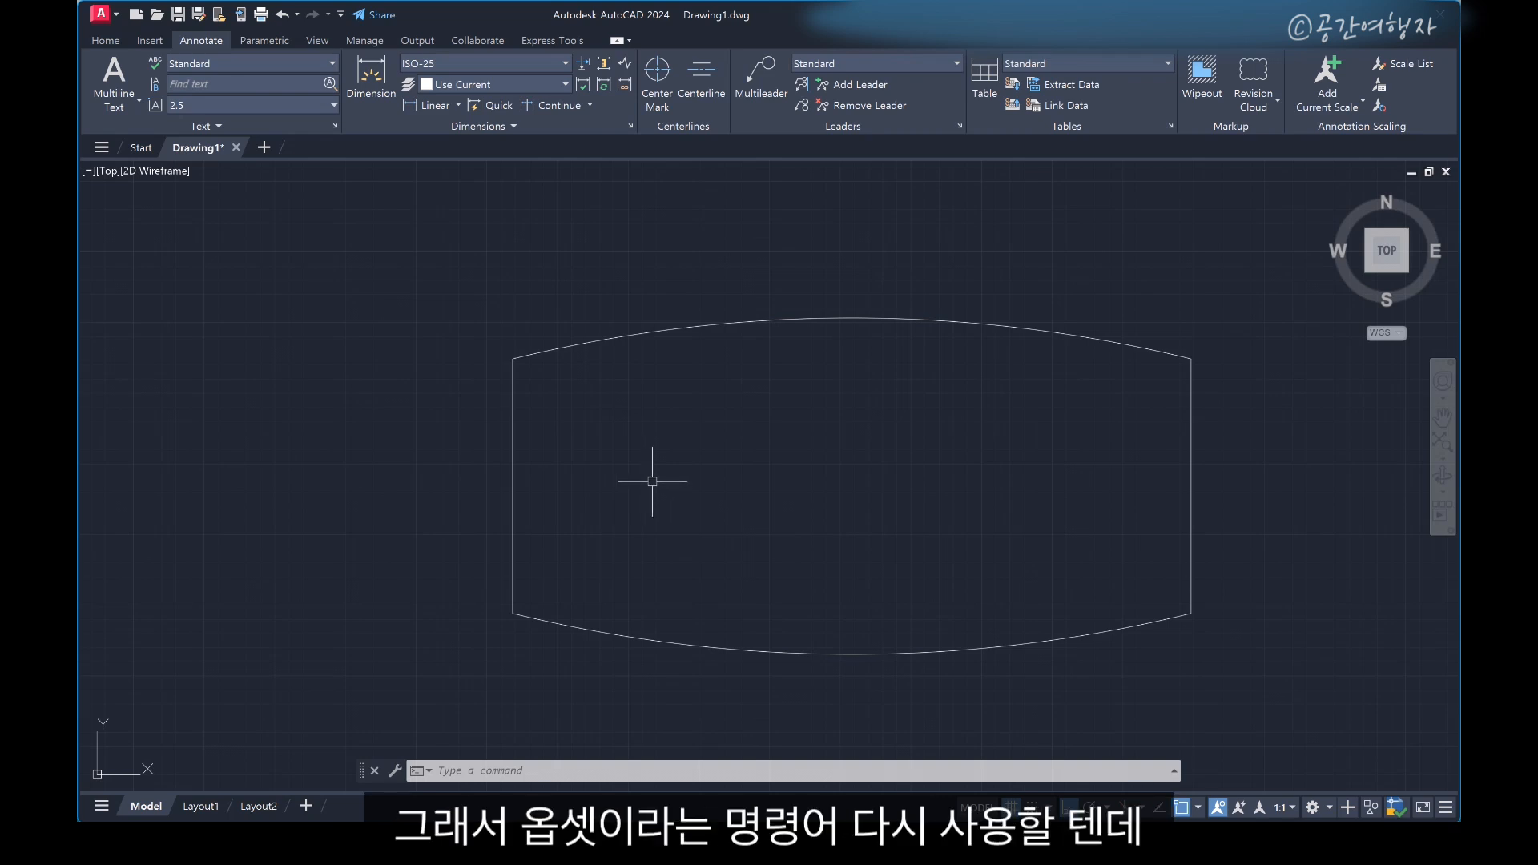
type("o")
key("space")
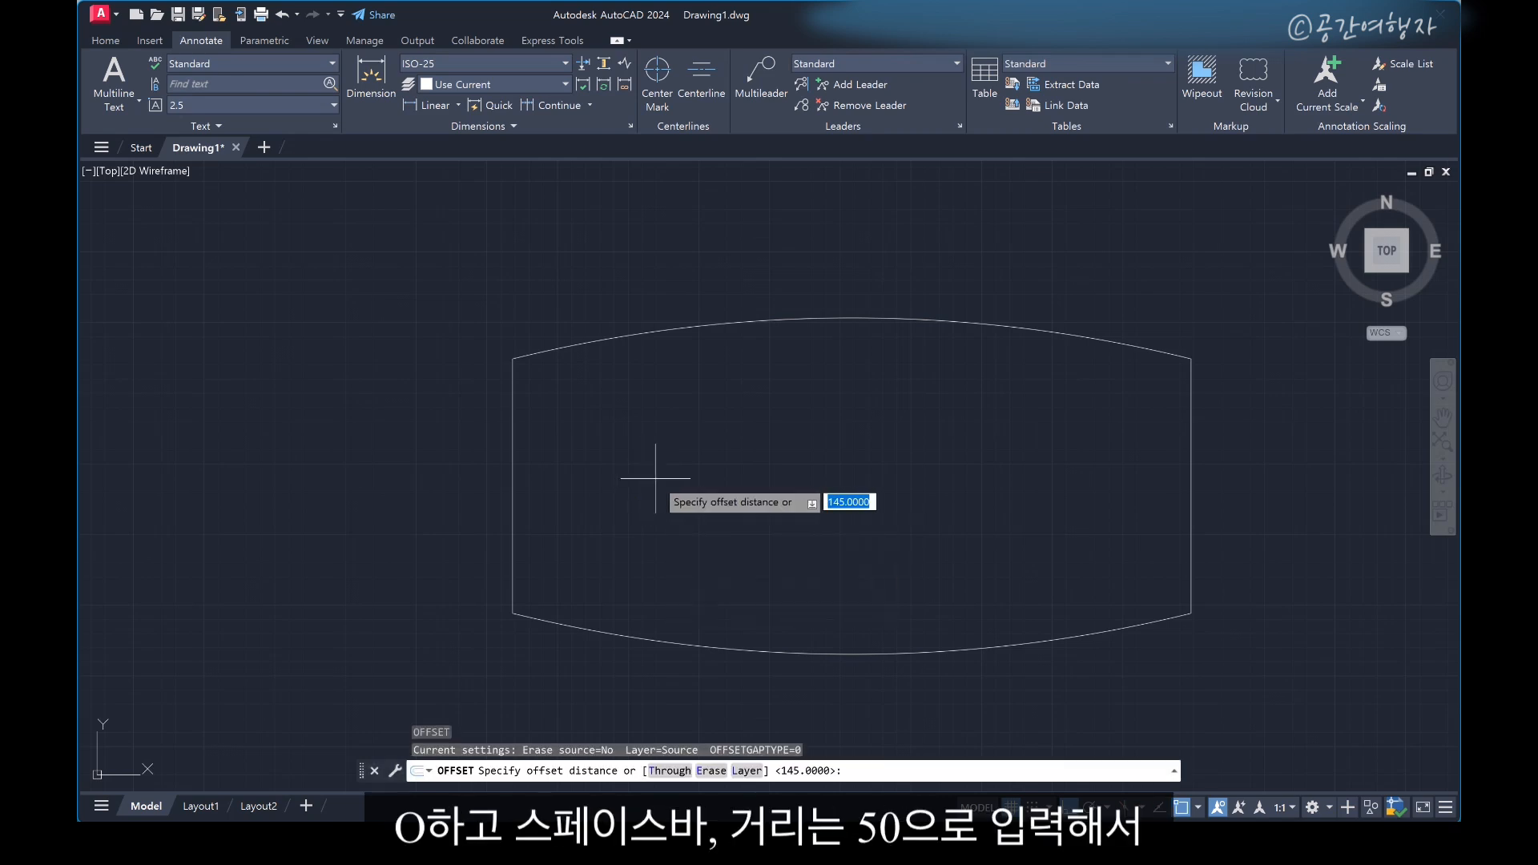
type("50")
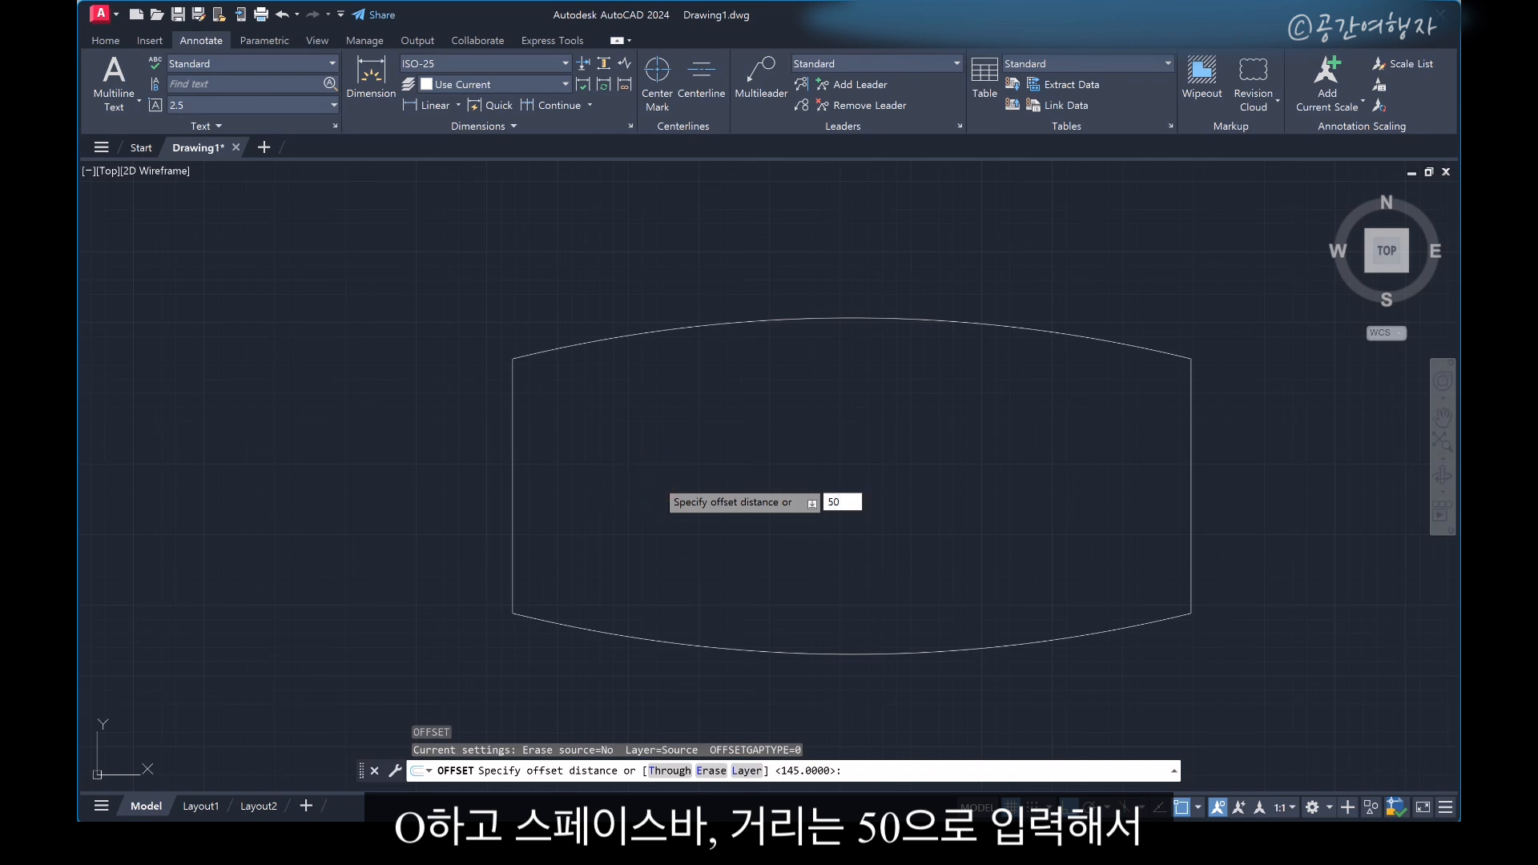
key("space")
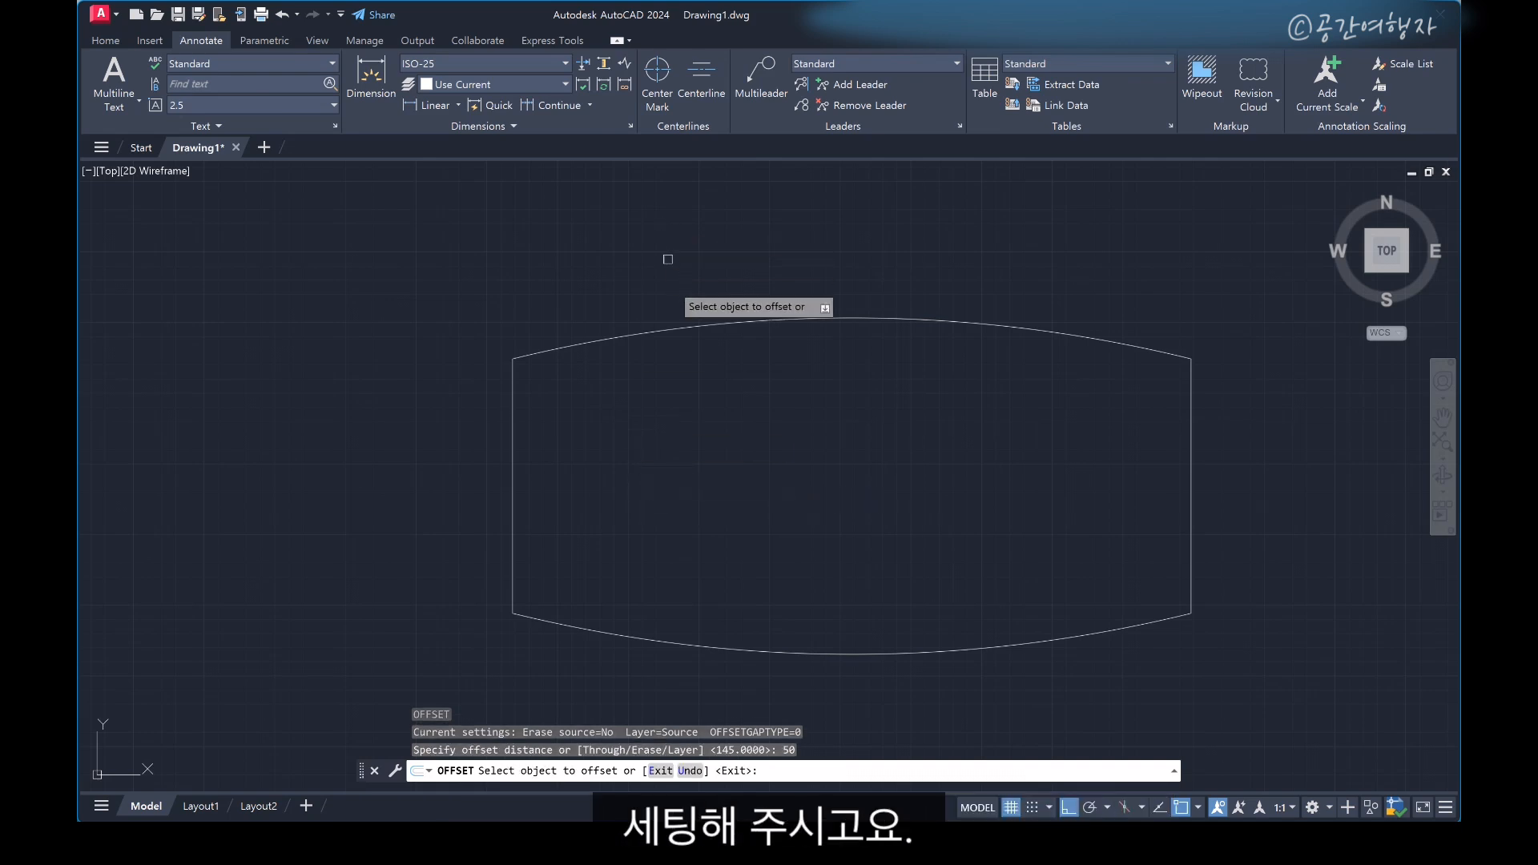
left_click(678, 325)
left_click(671, 260)
left_click(510, 449)
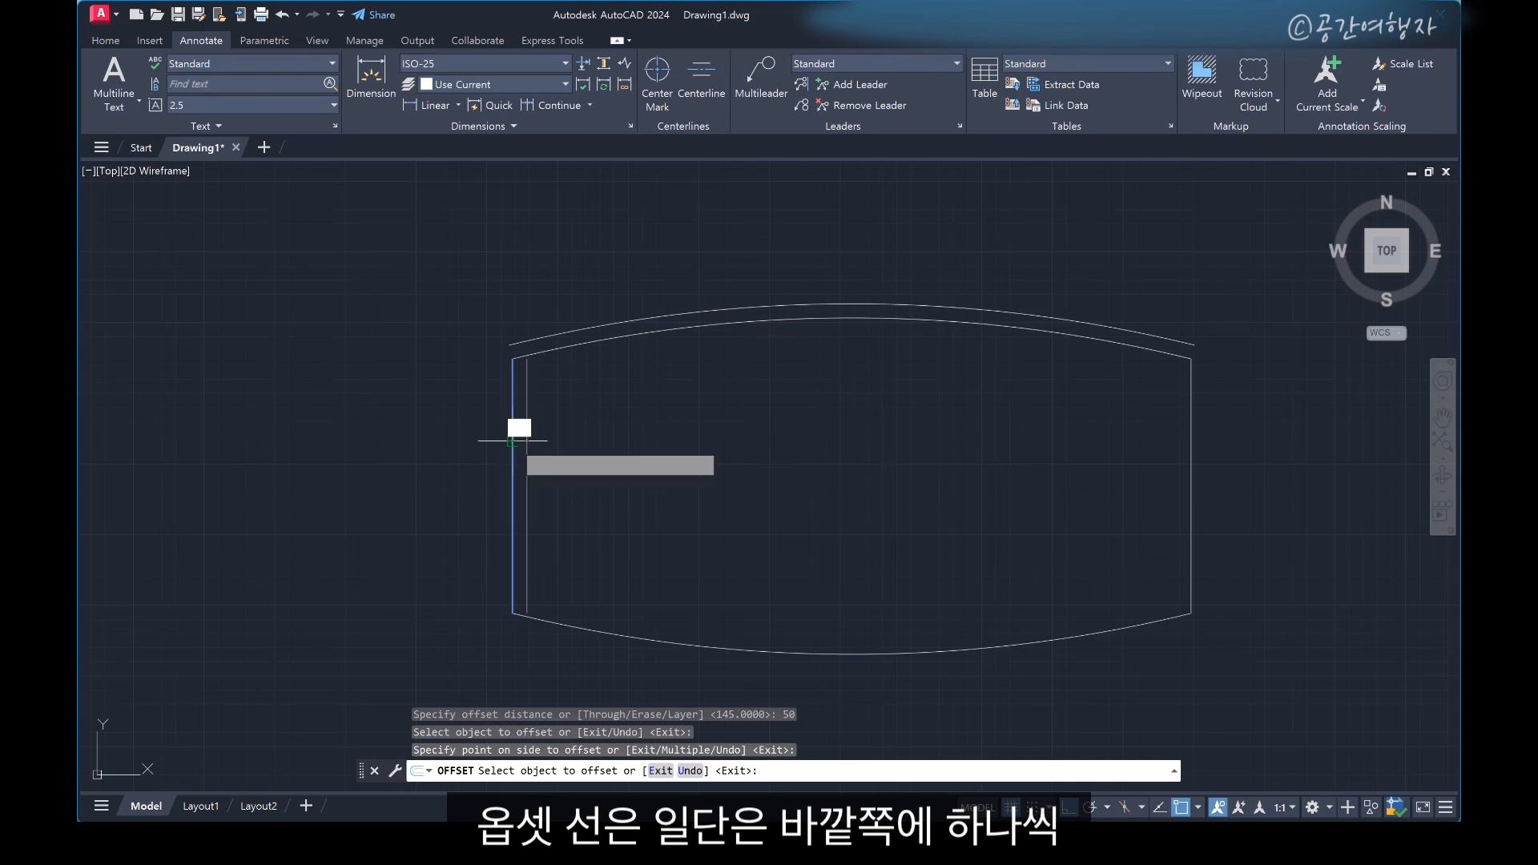
left_click(488, 436)
left_click(1192, 440)
left_click(1244, 437)
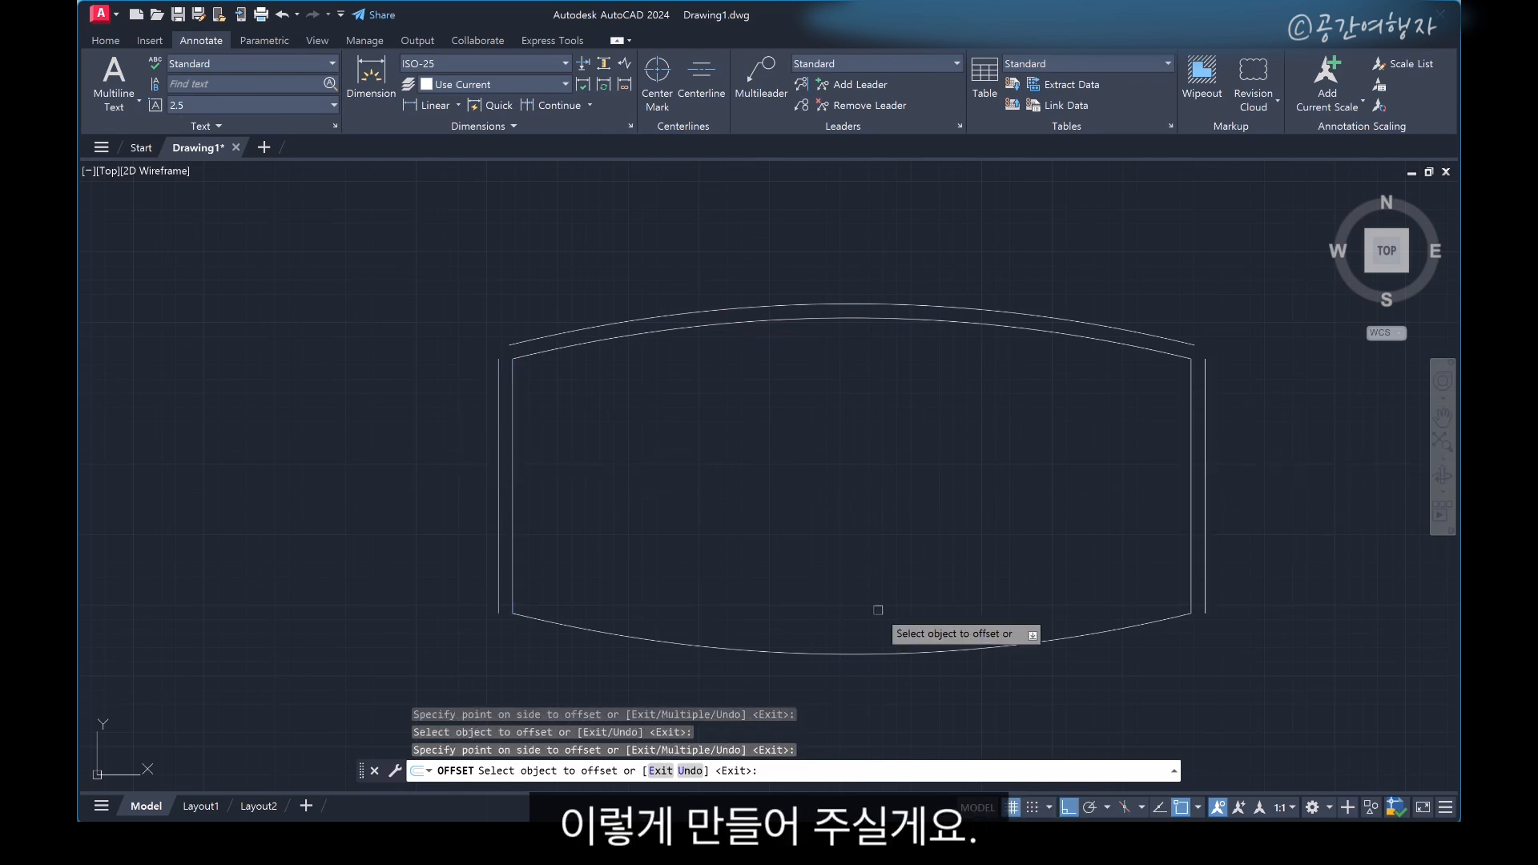
left_click(841, 650)
left_click(861, 716)
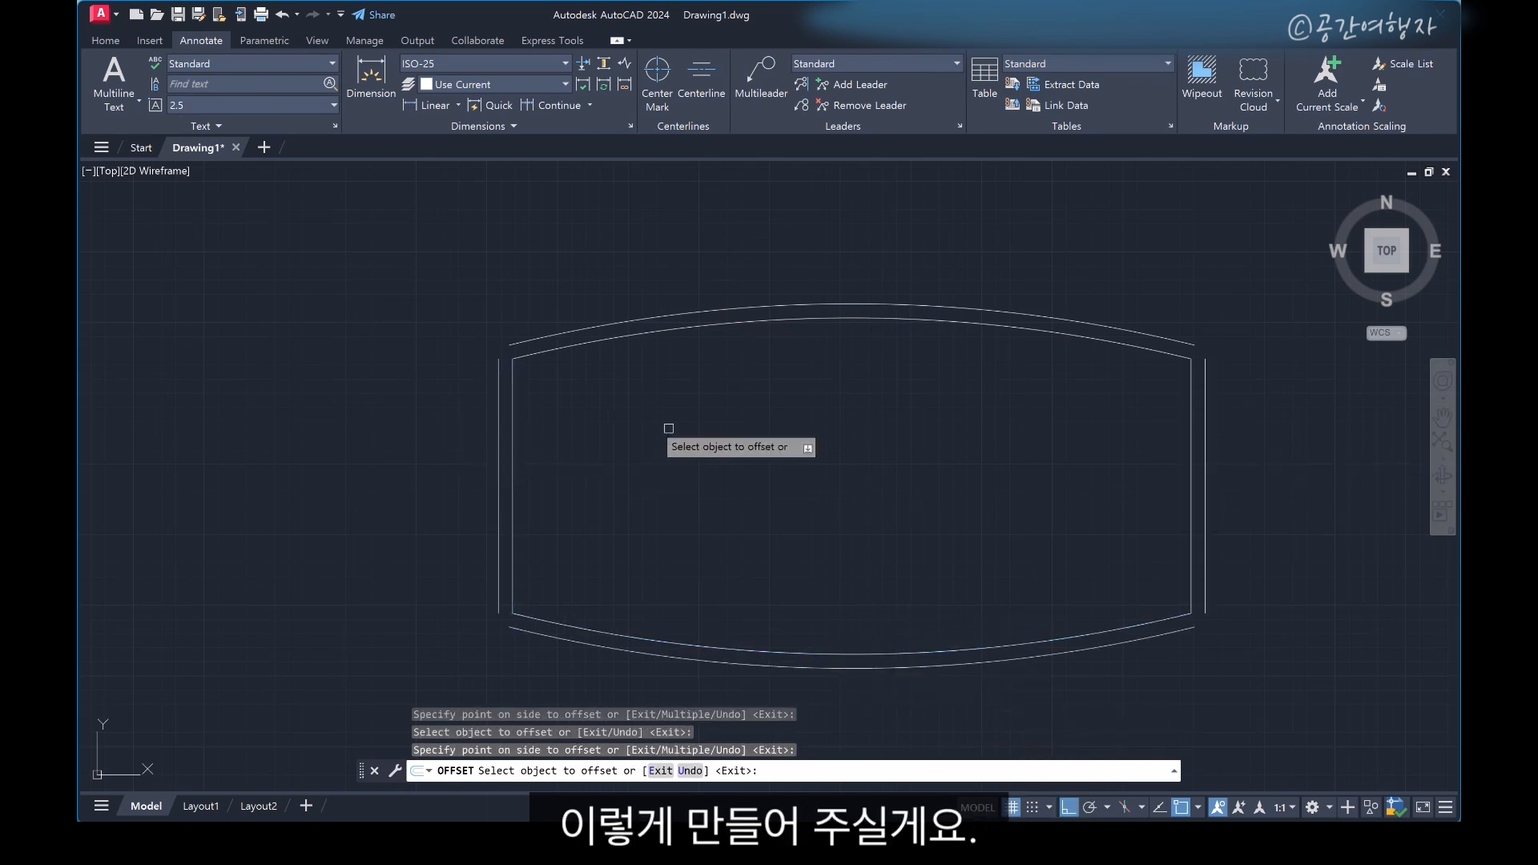
Offset the tabletop's original arcs and vertical sides inward by the same distance of 50
left_click(771, 323)
left_click(597, 432)
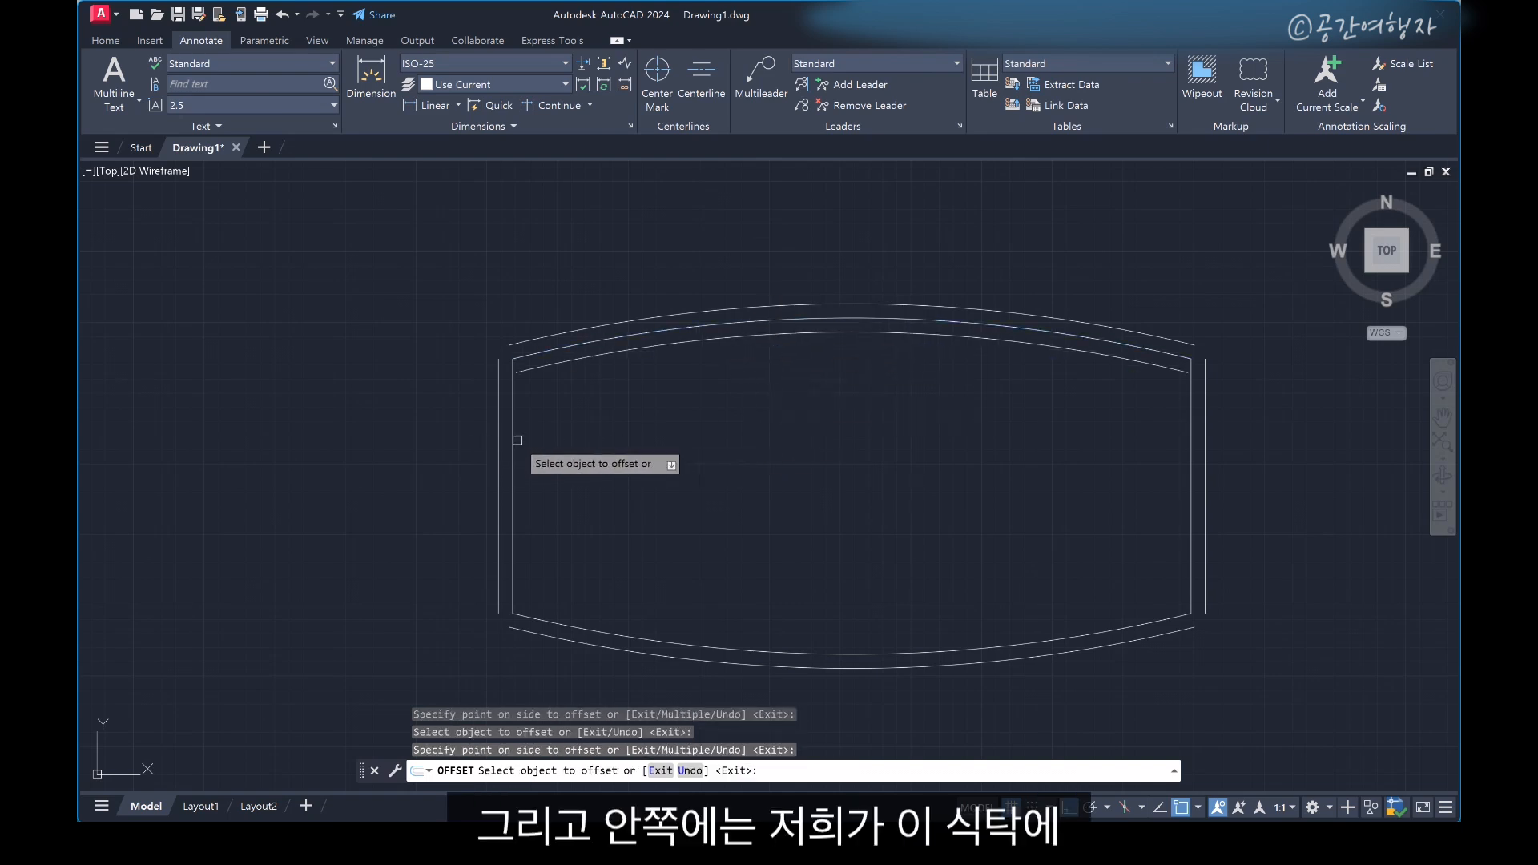
left_click(513, 438)
left_click(561, 465)
left_click(715, 637)
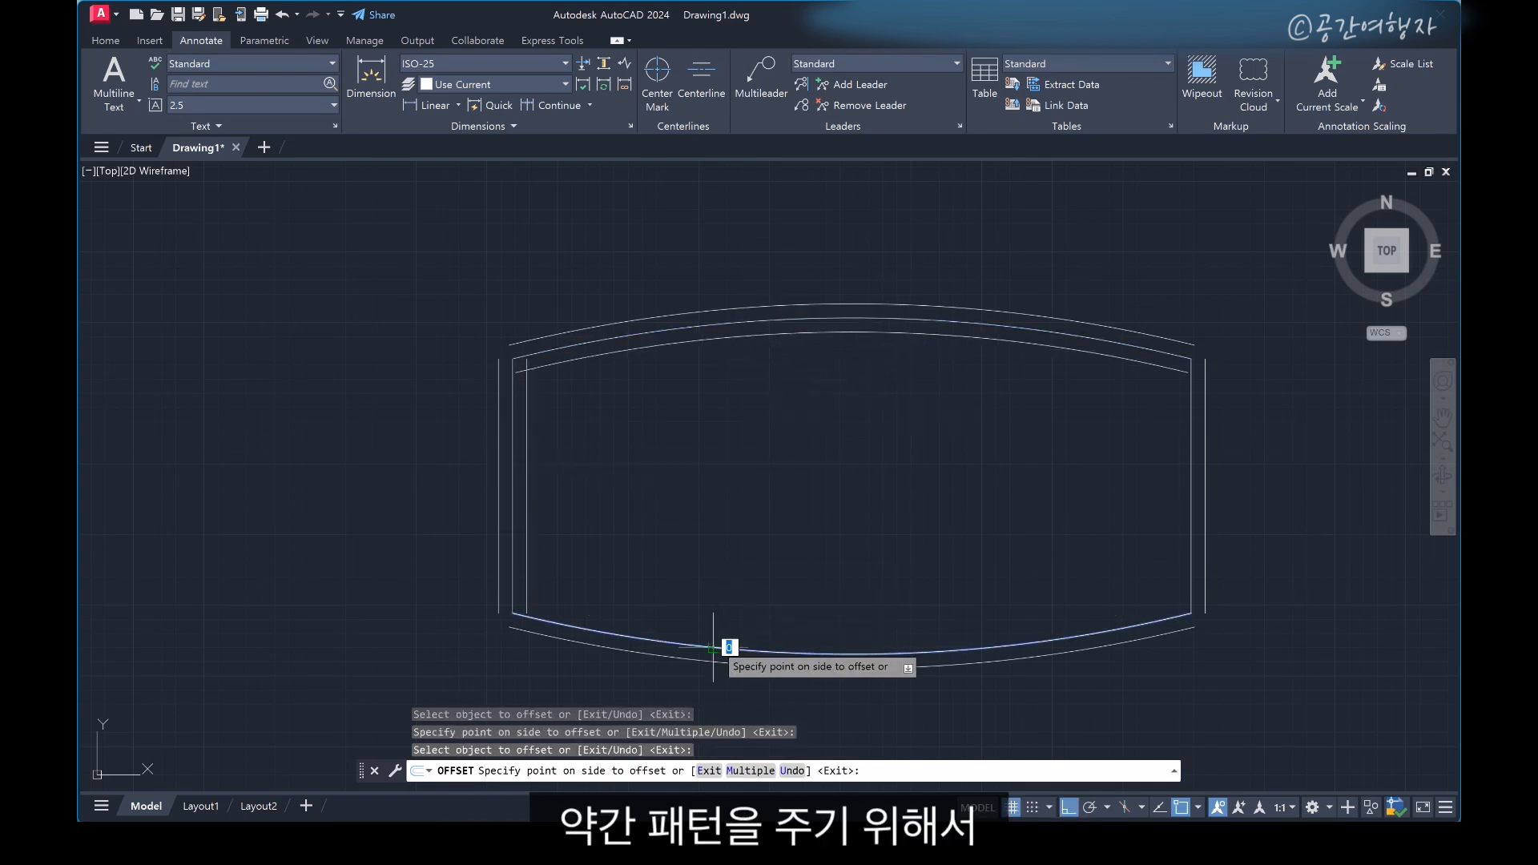
left_click(769, 597)
left_click(1185, 486)
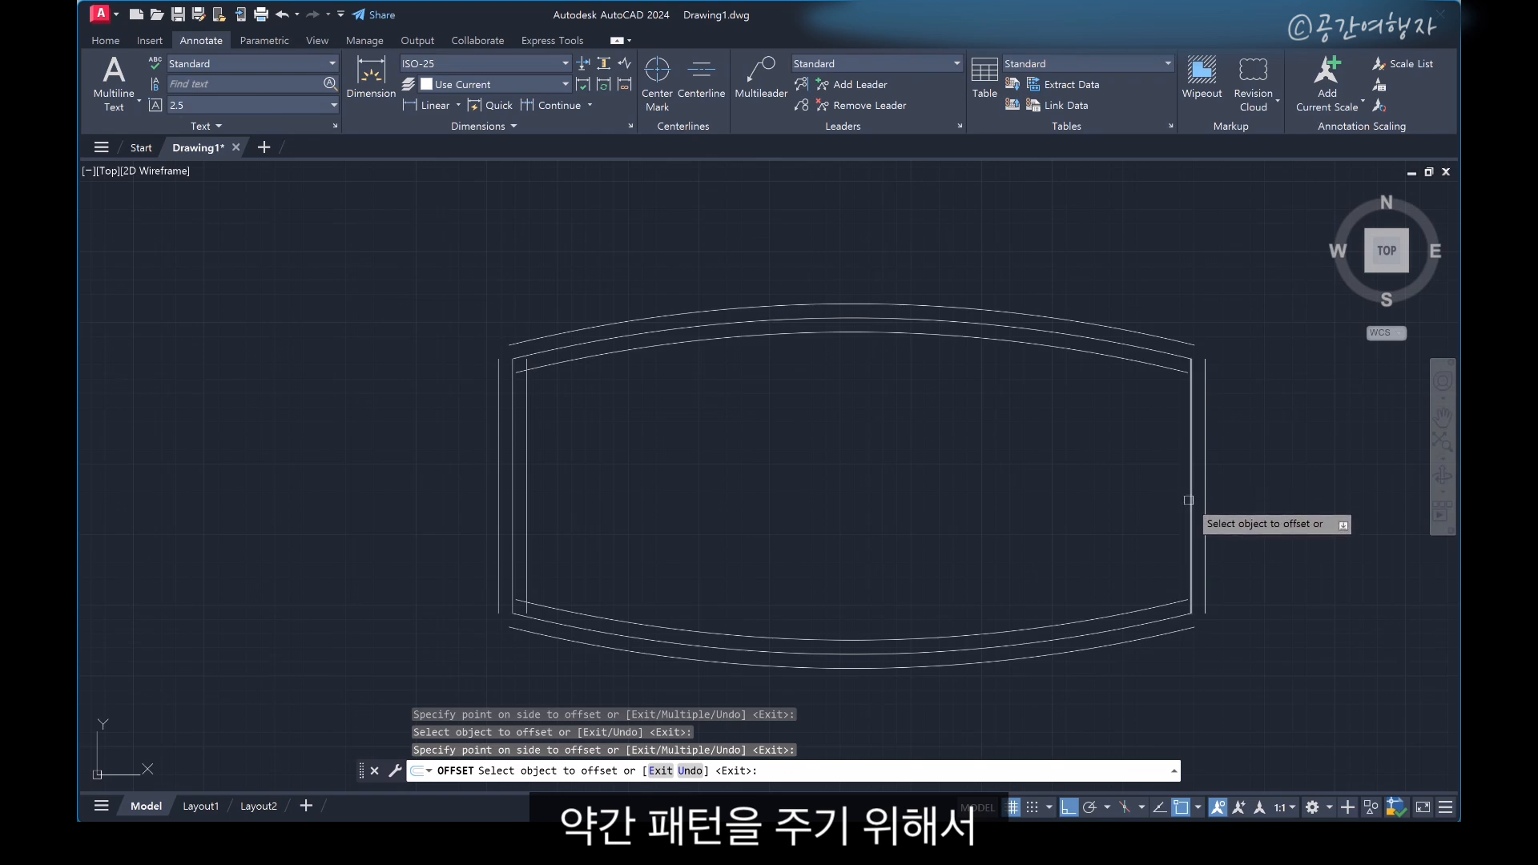
left_click(1106, 533)
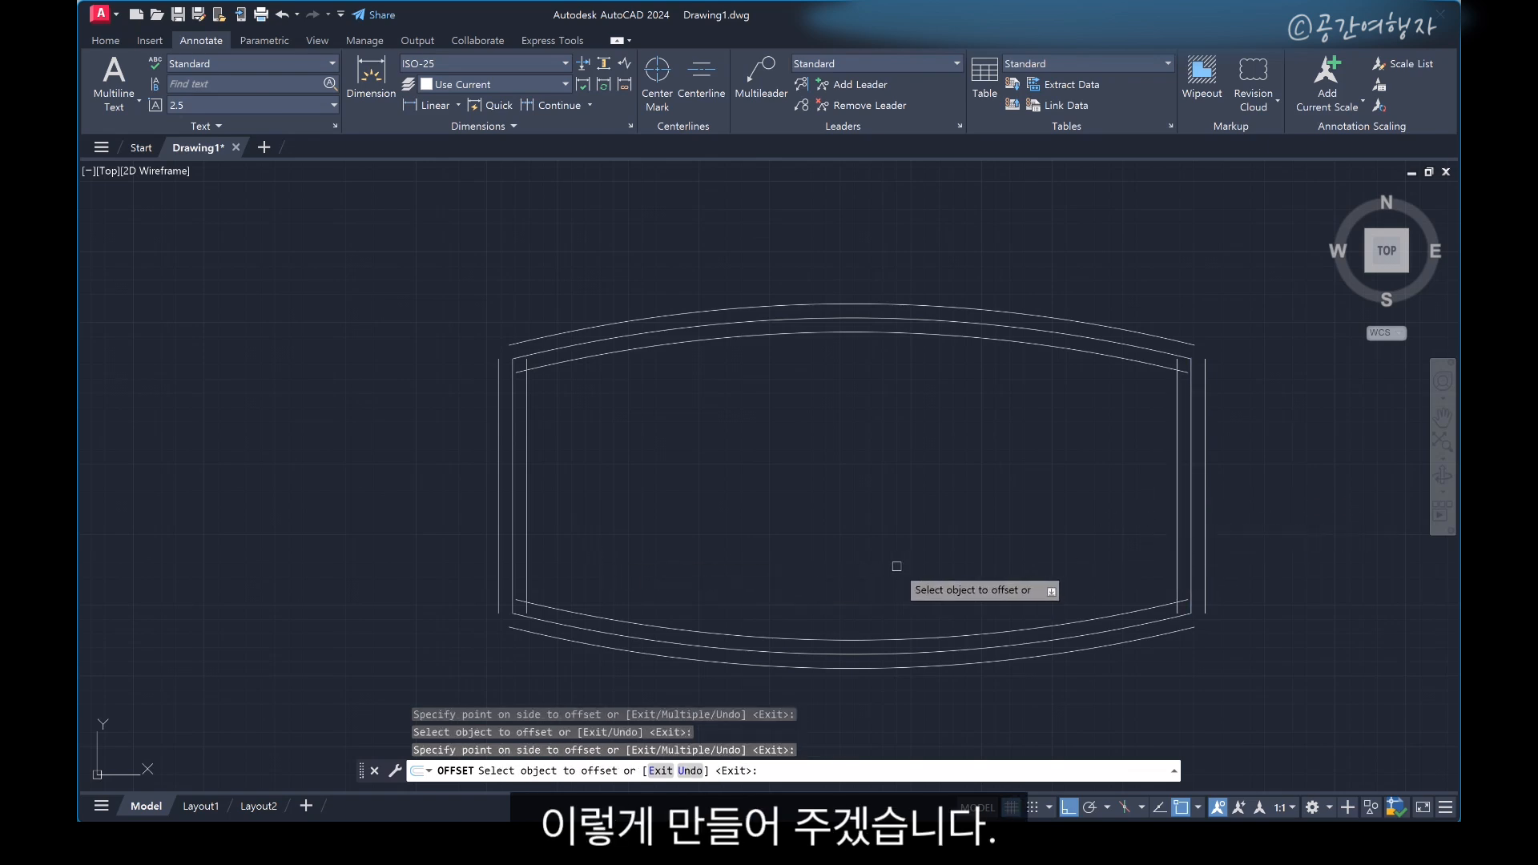
key("space")
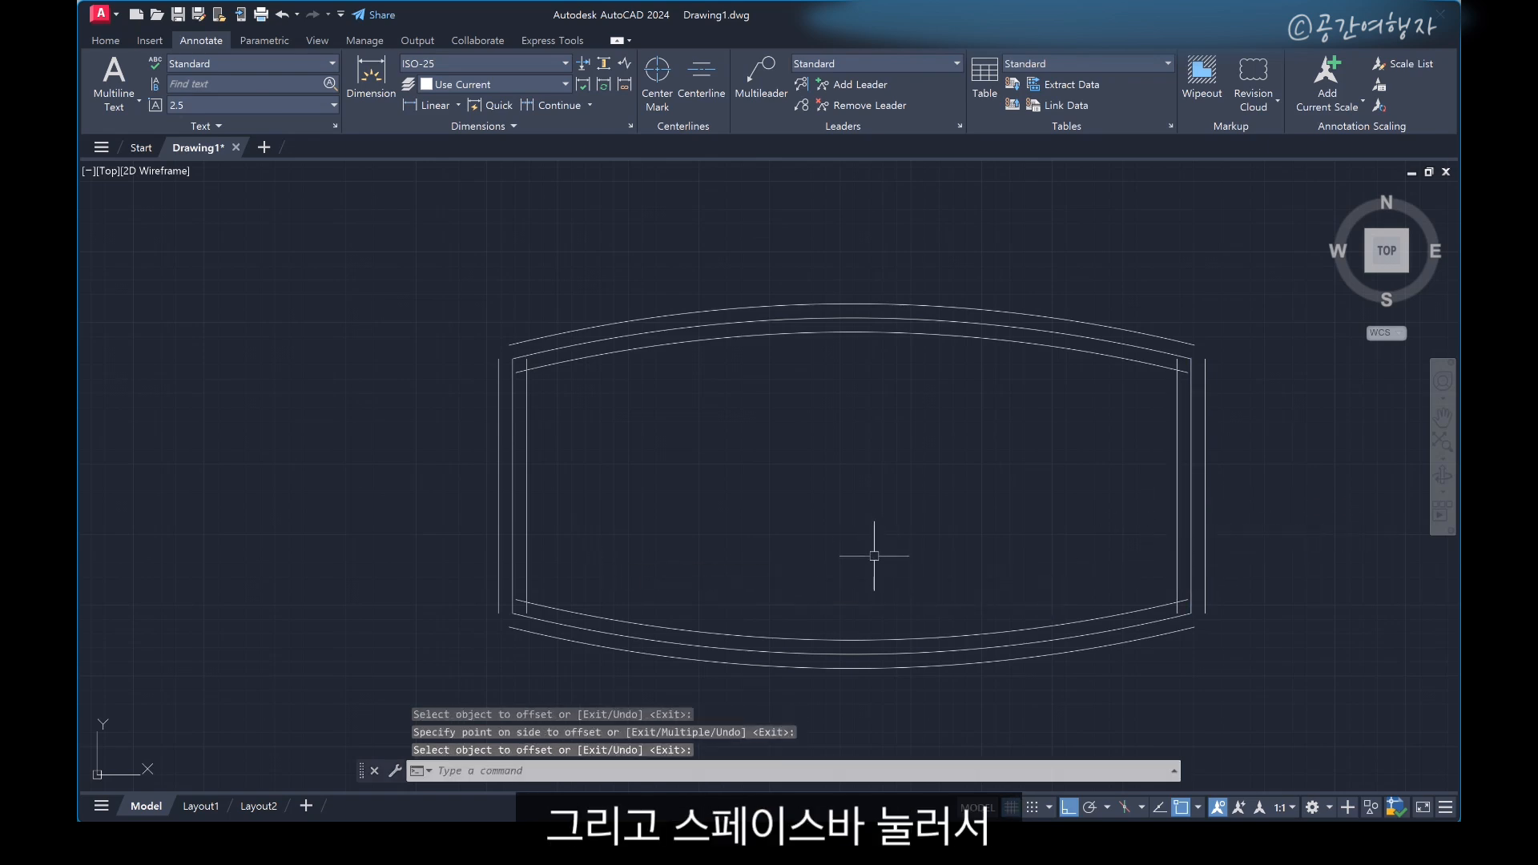
middle_click_drag(738, 467, 611, 436)
left_click(398, 382)
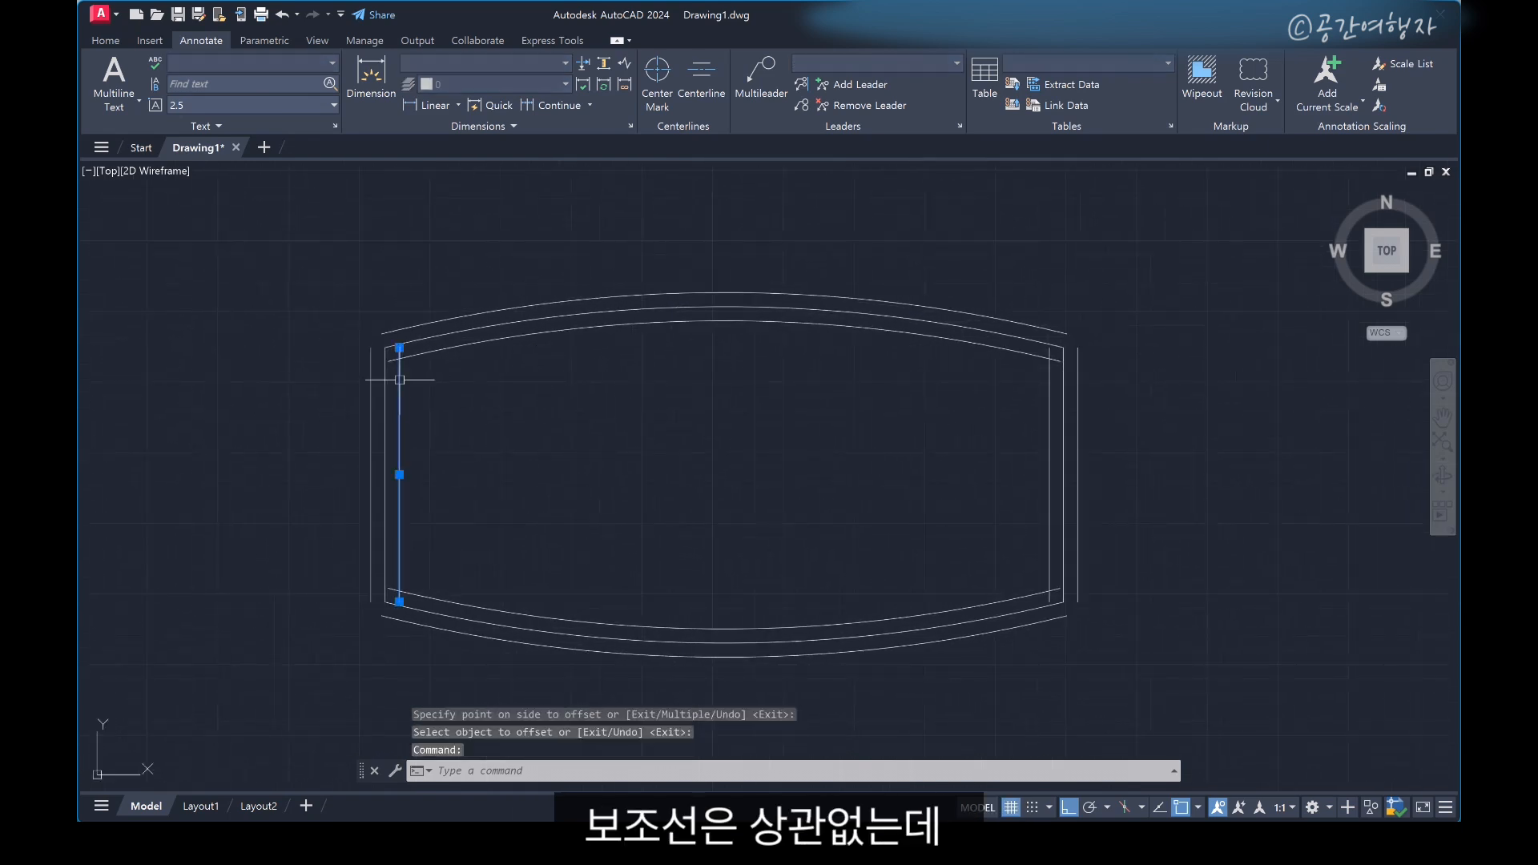
left_click(411, 356)
left_click(1055, 380)
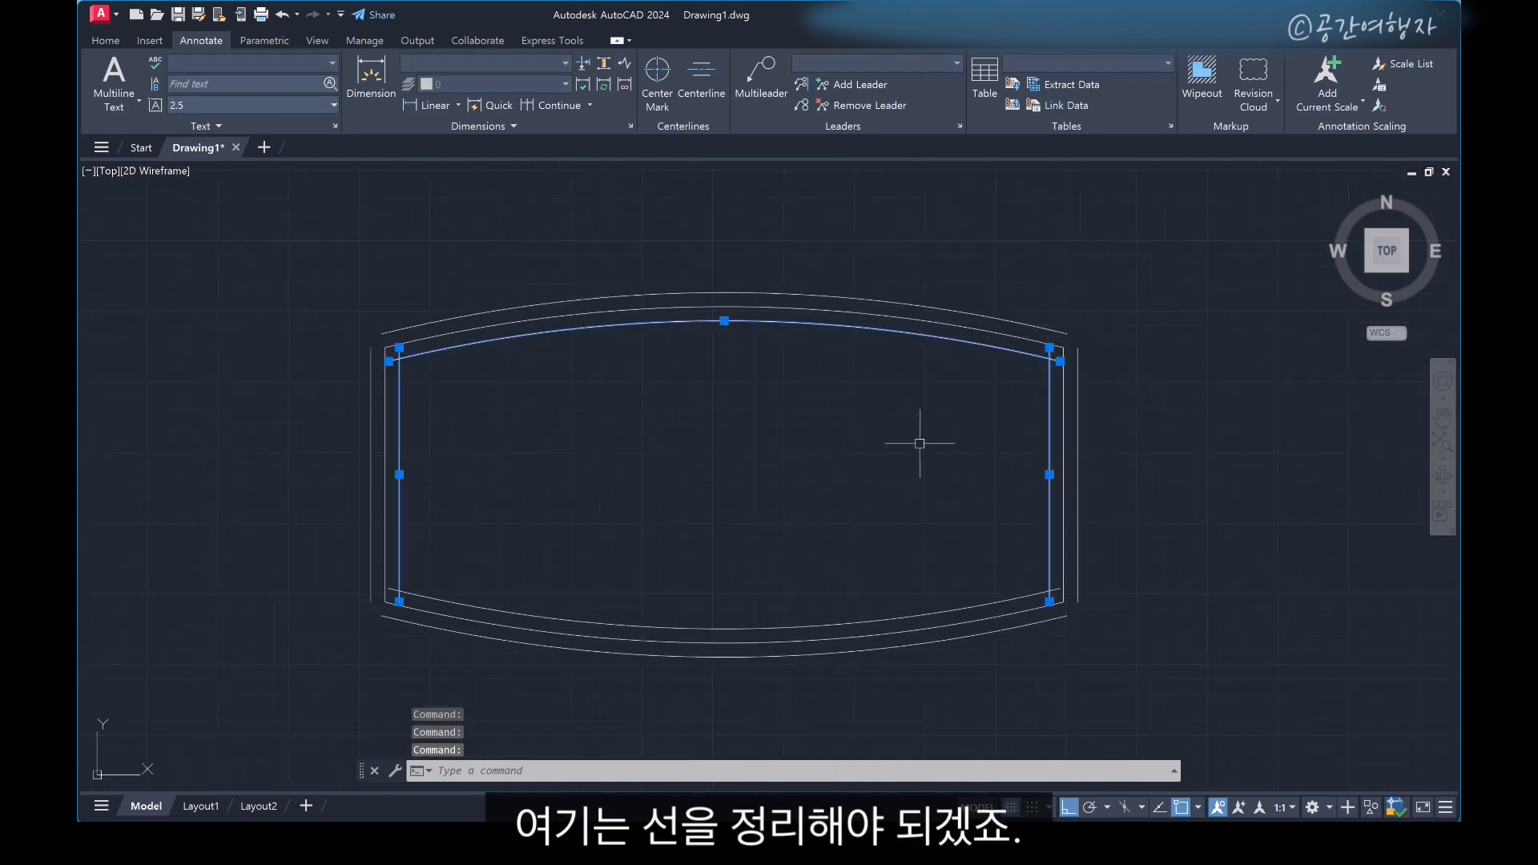
key("Escape")
scroll(391, 364, "up", 5)
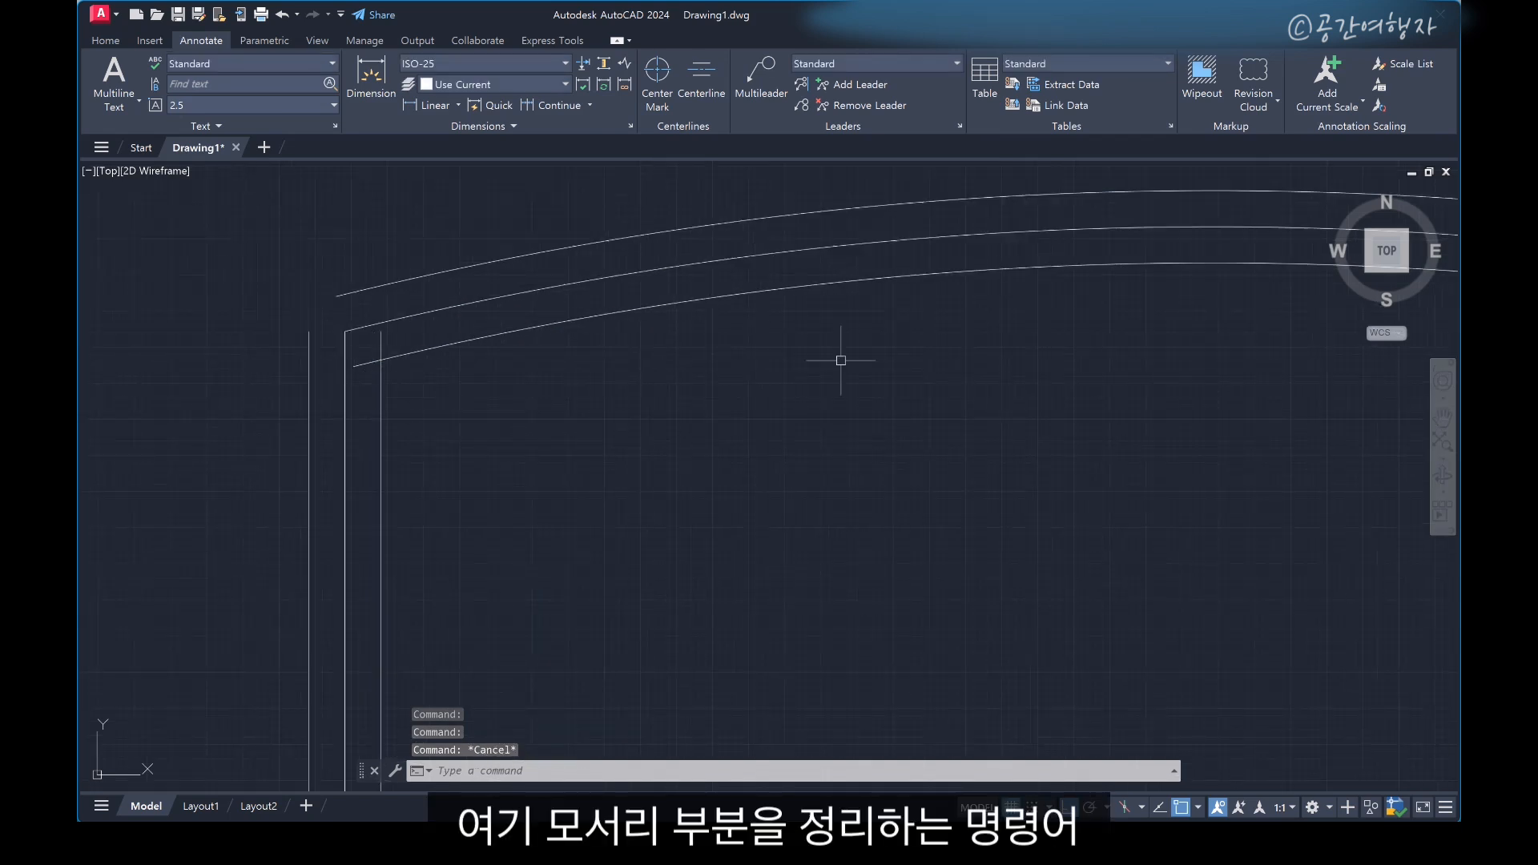
scroll(847, 369, "down", 2)
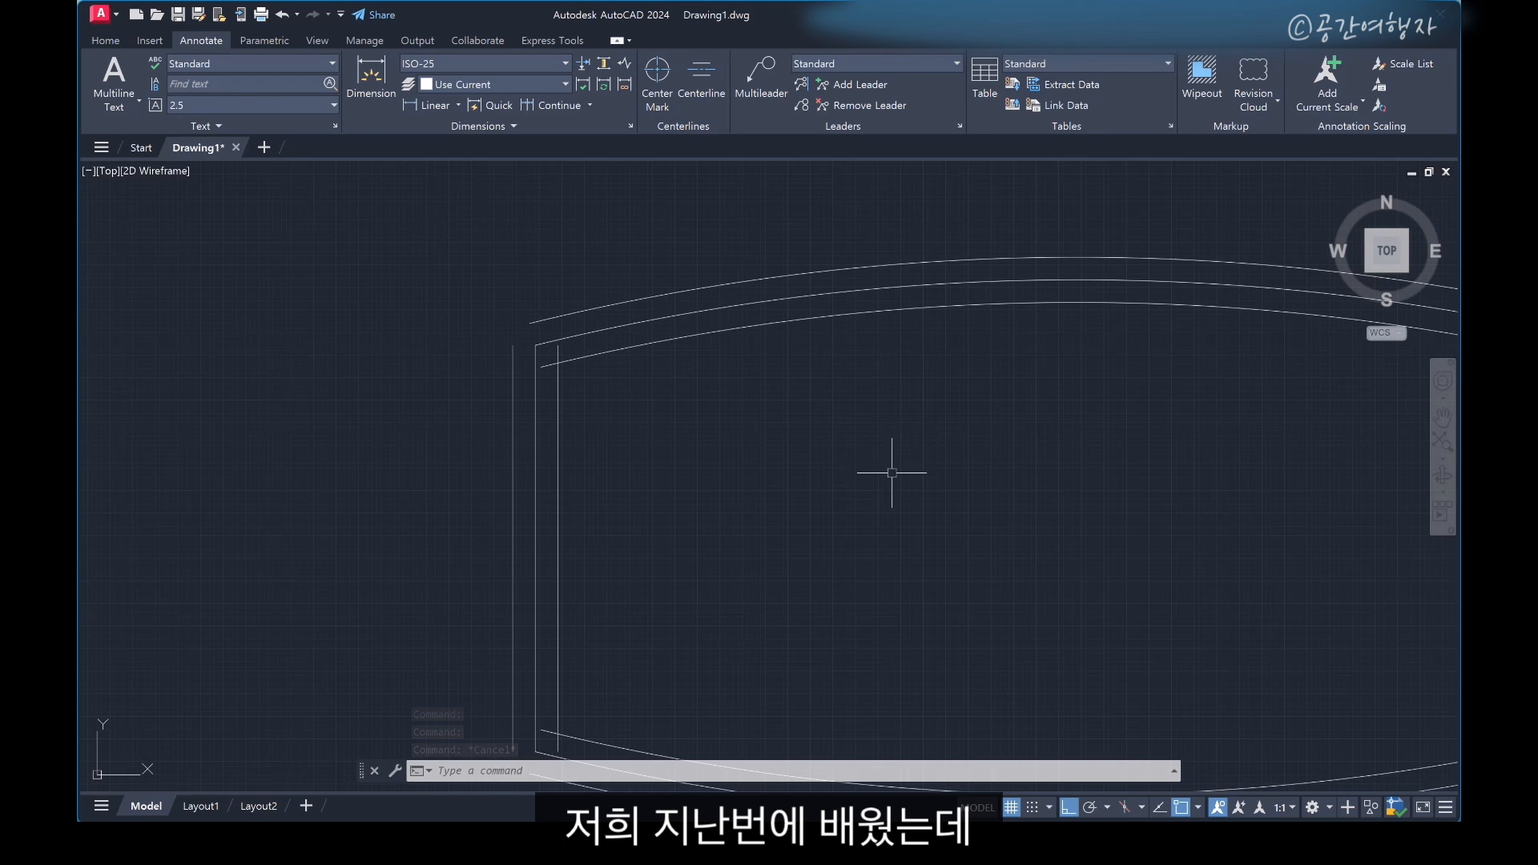
mouse_move(889, 467)
middle_mouse_down()
mouse_move(834, 436)
mouse_move(779, 433)
middle_mouse_up()
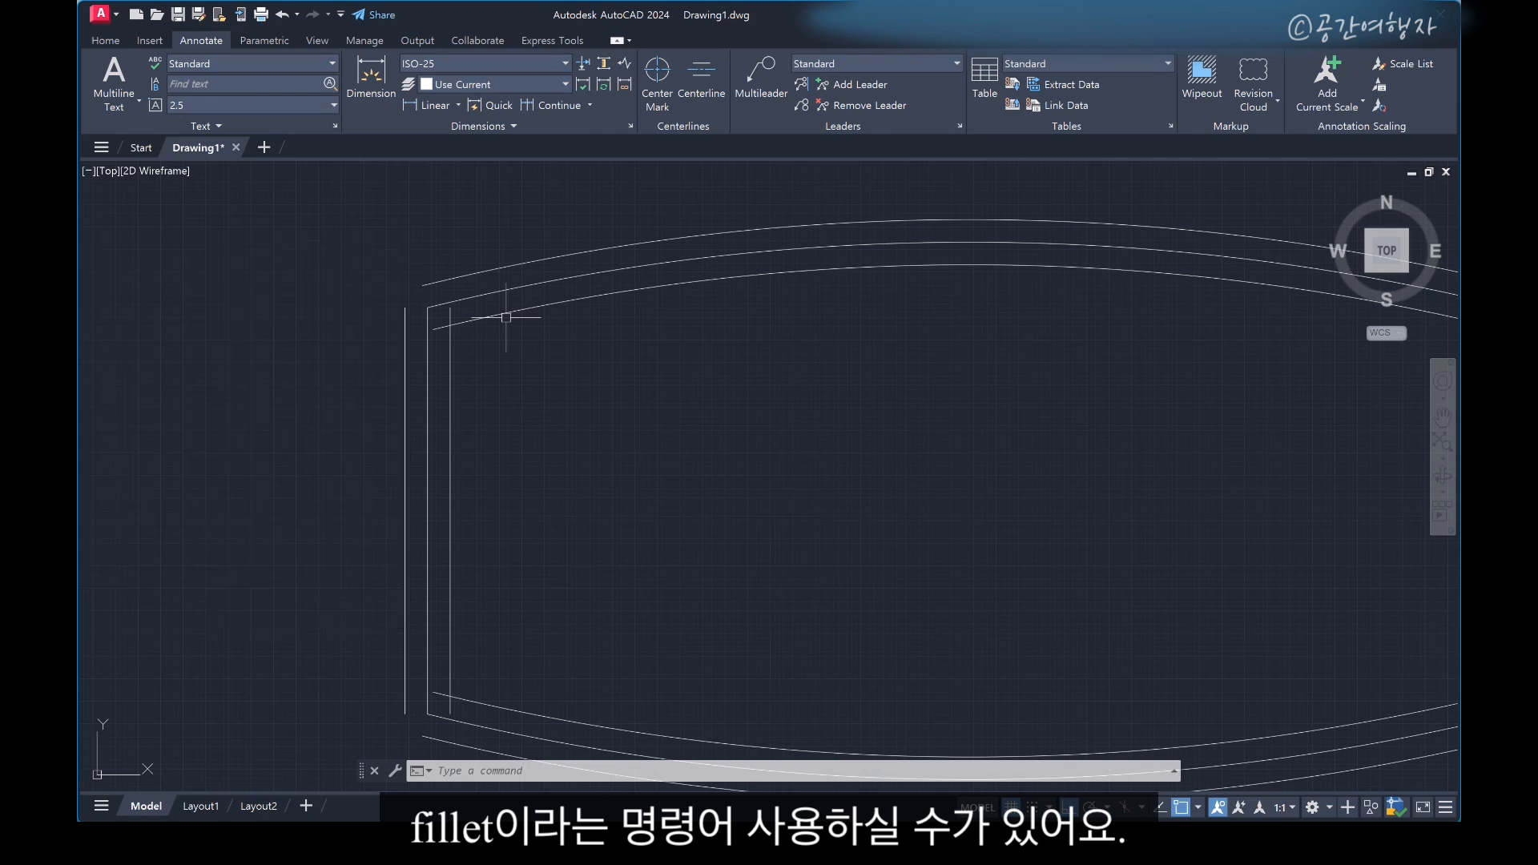
Set the fillet radius to 0 and join the inner offset lines at the tabletop's upper-left corner
type("F")
key("space")
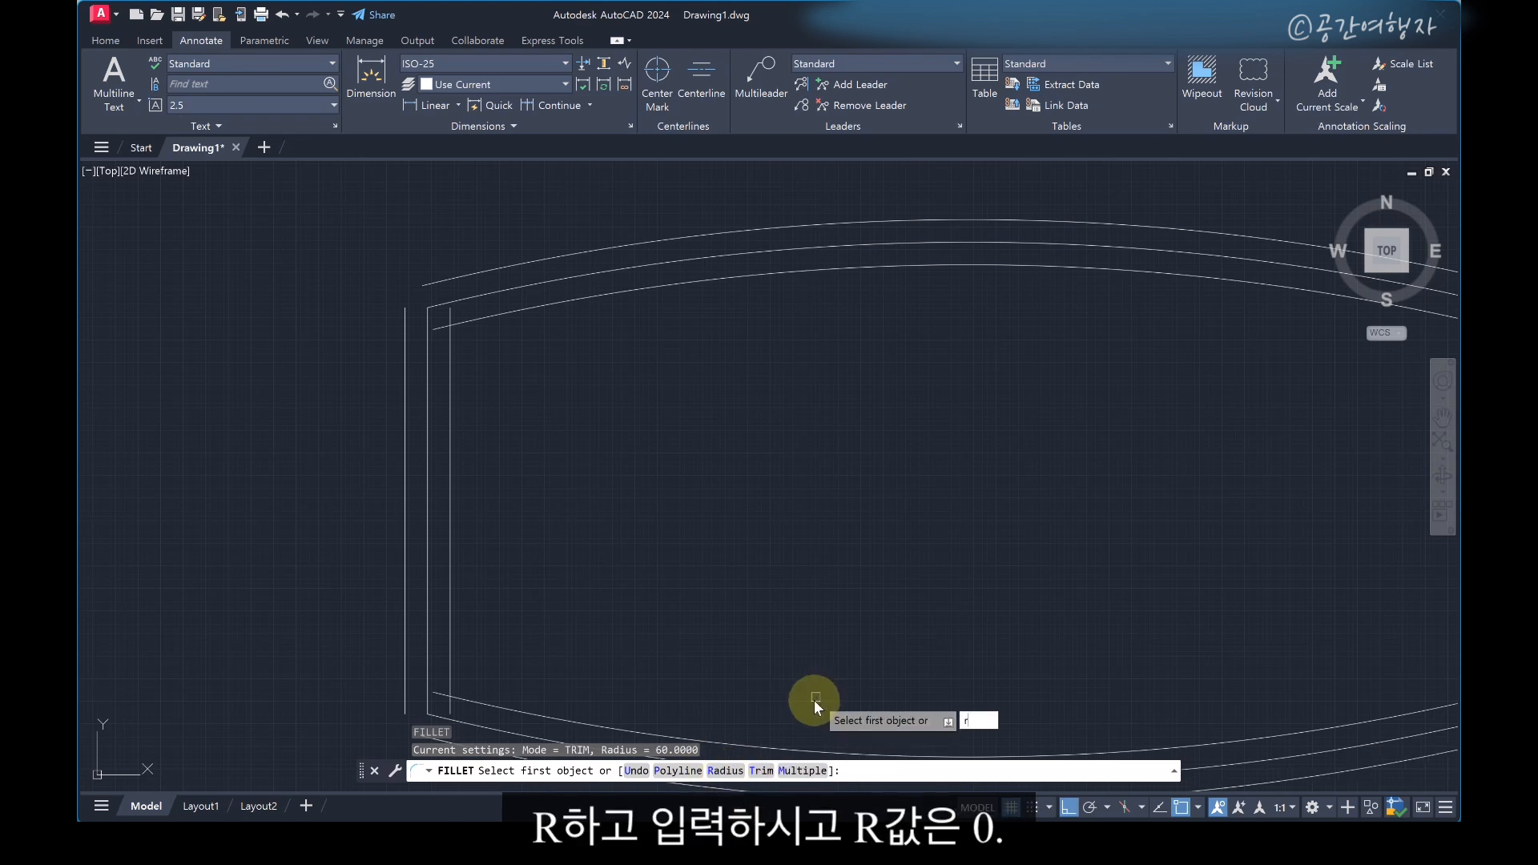
type("r")
key("Return")
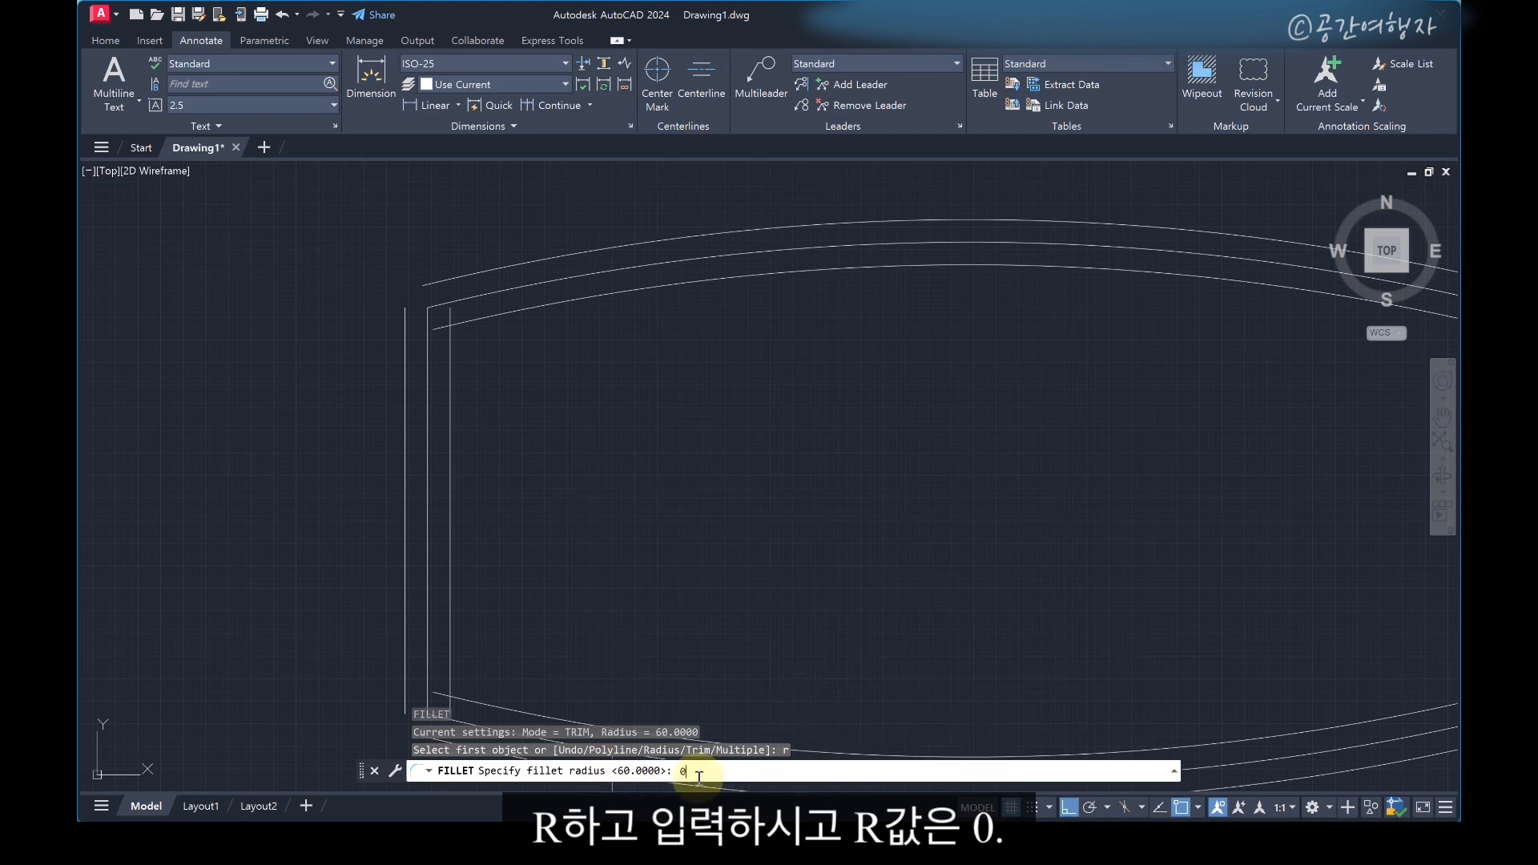
type("0")
key("Return")
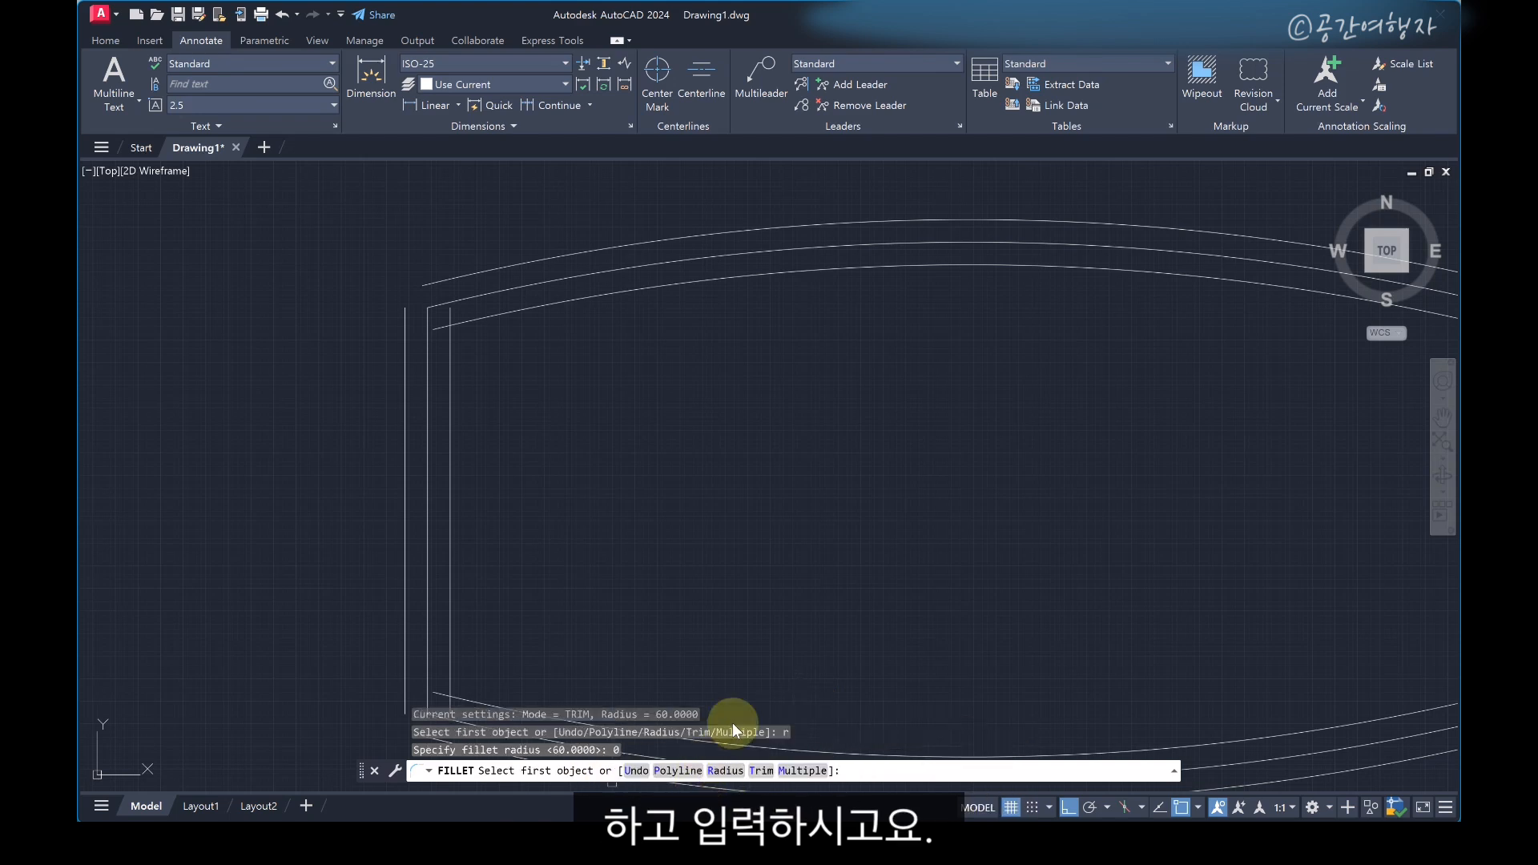
left_click(450, 360)
left_click(477, 320)
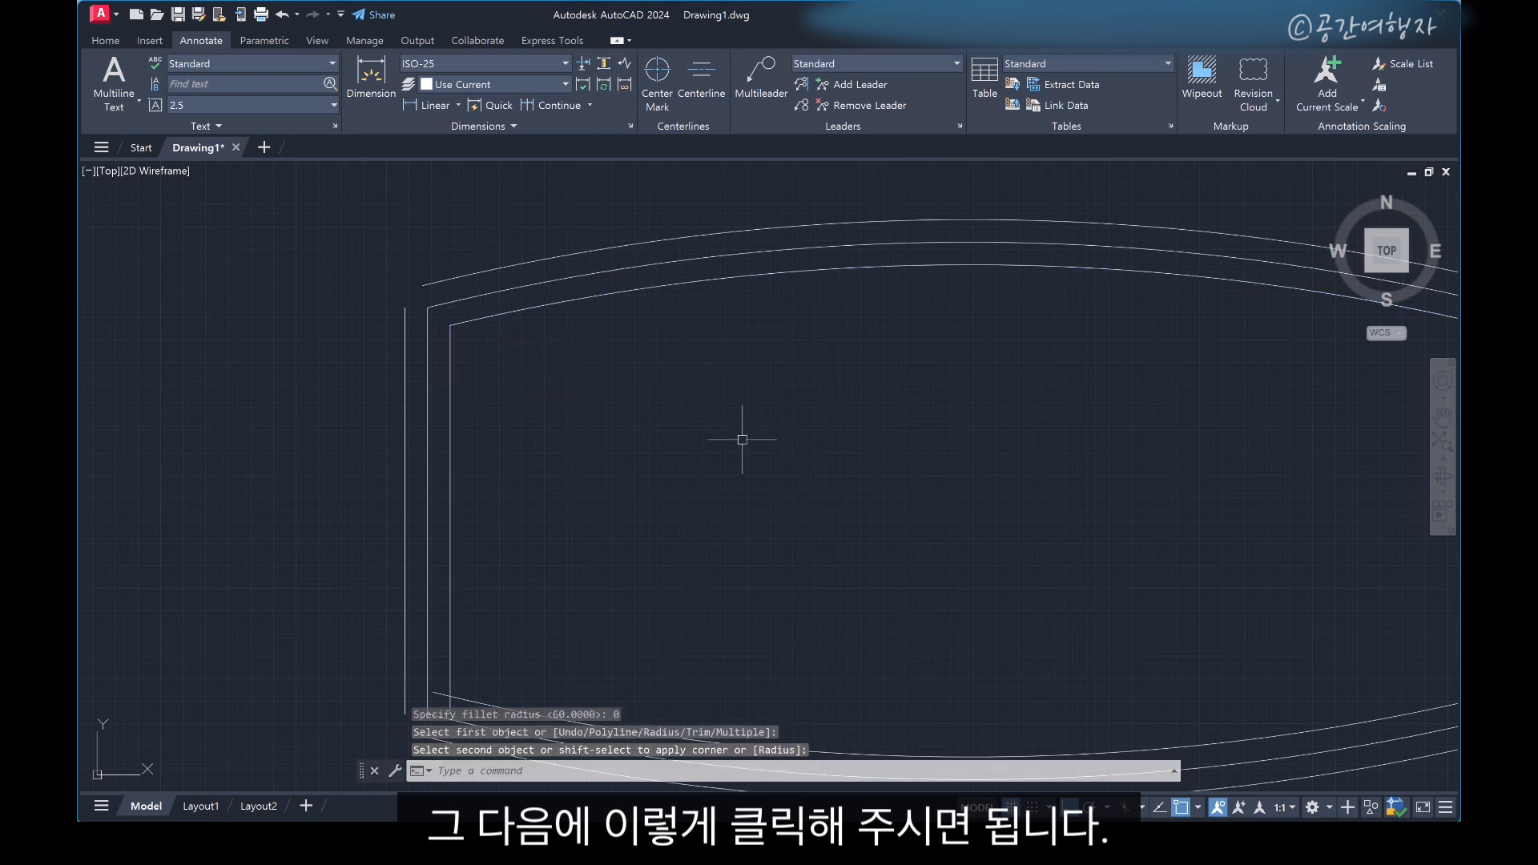
Fillet the other three corners of the tabletop's inner offset outline with the same zero radius
middle_click_drag(1407, 363, 1071, 419)
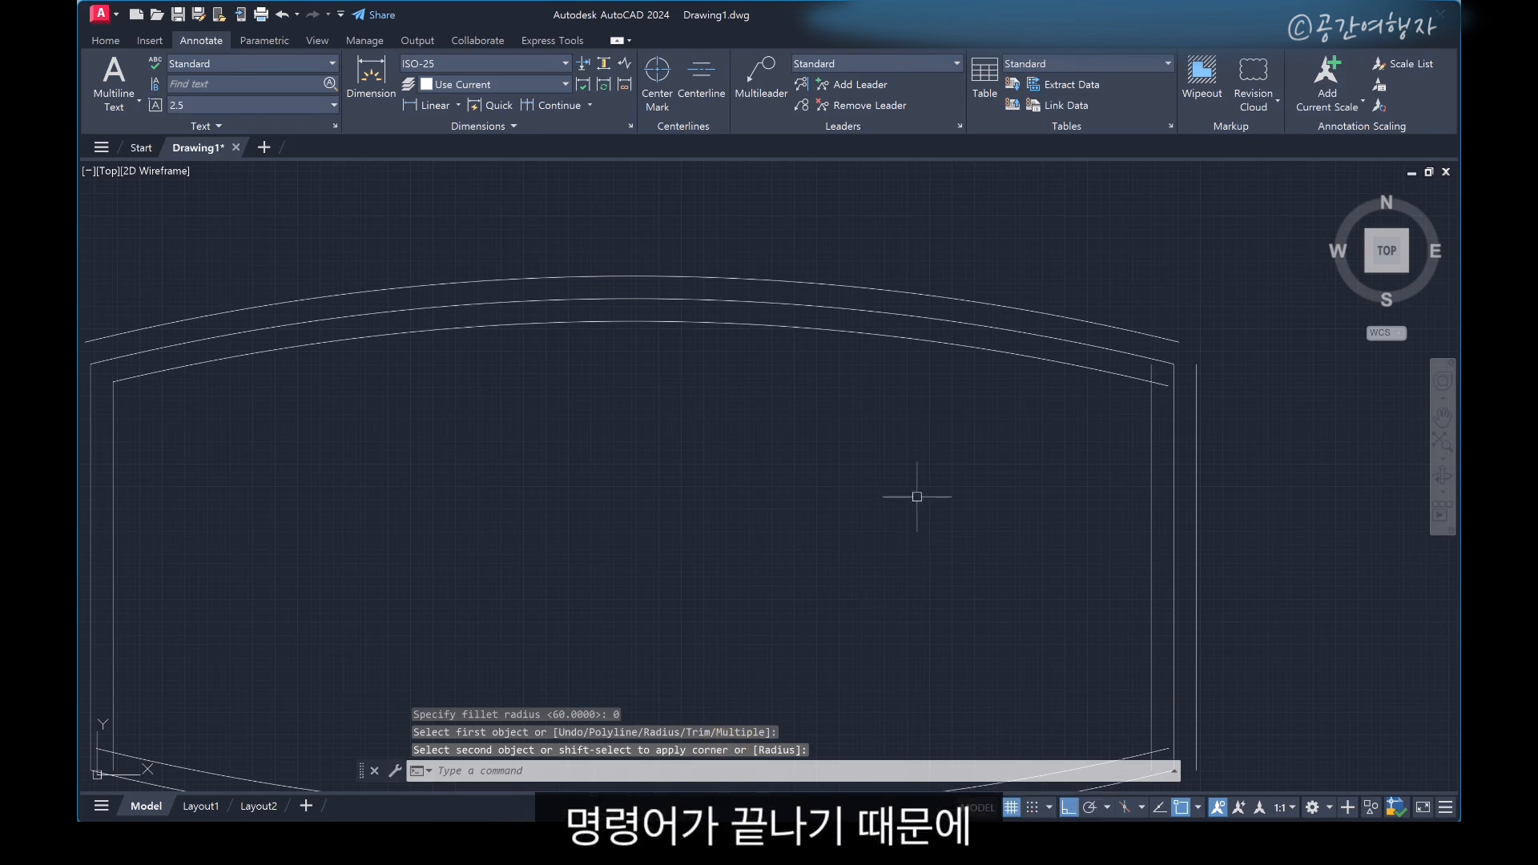
key("space")
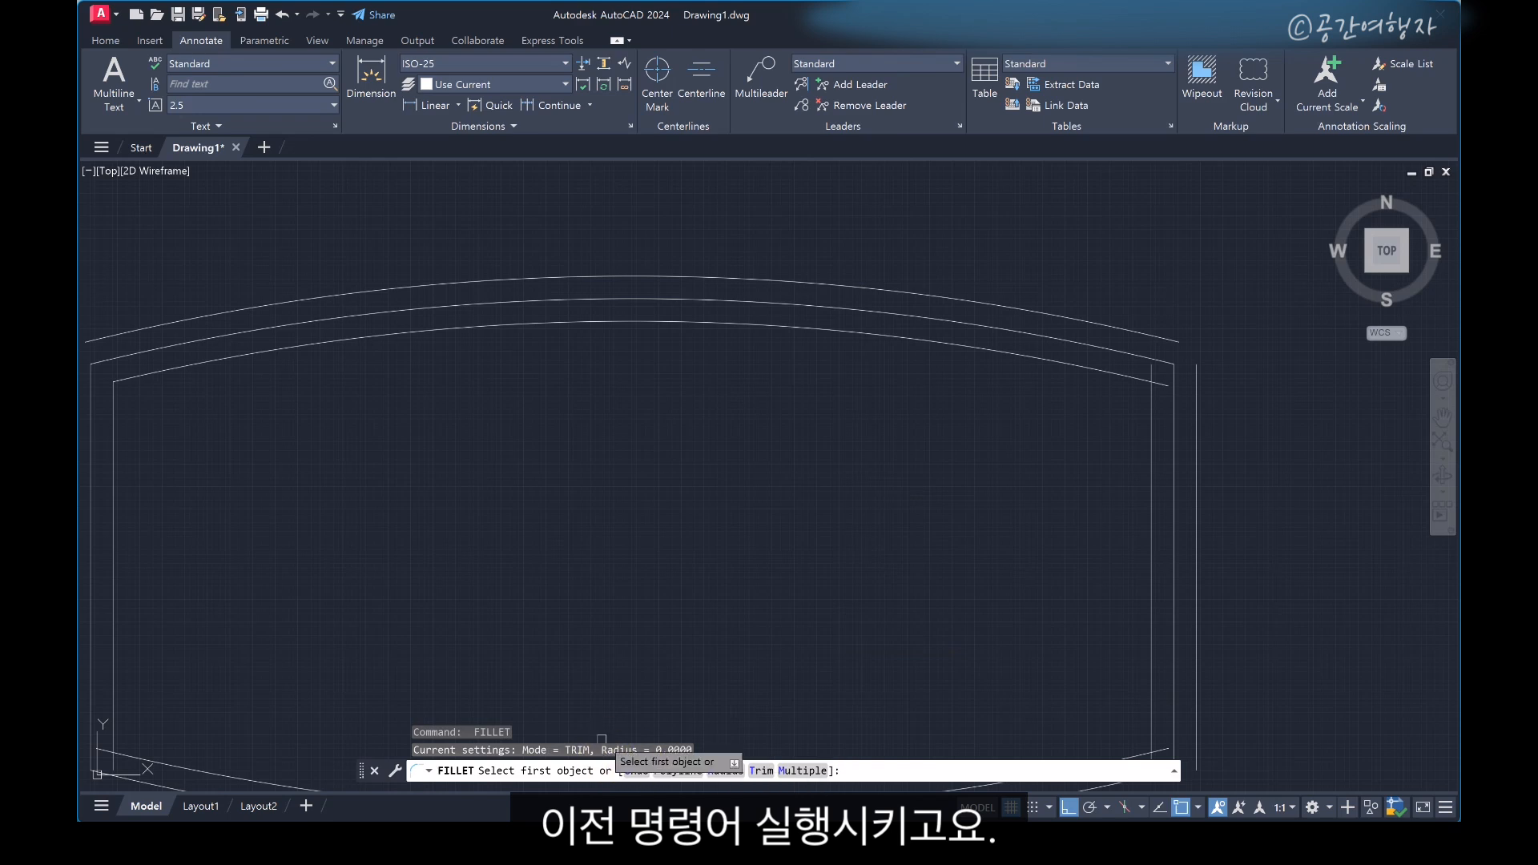
left_click(1130, 378)
left_click(1149, 437)
scroll(1023, 456, "down", 2)
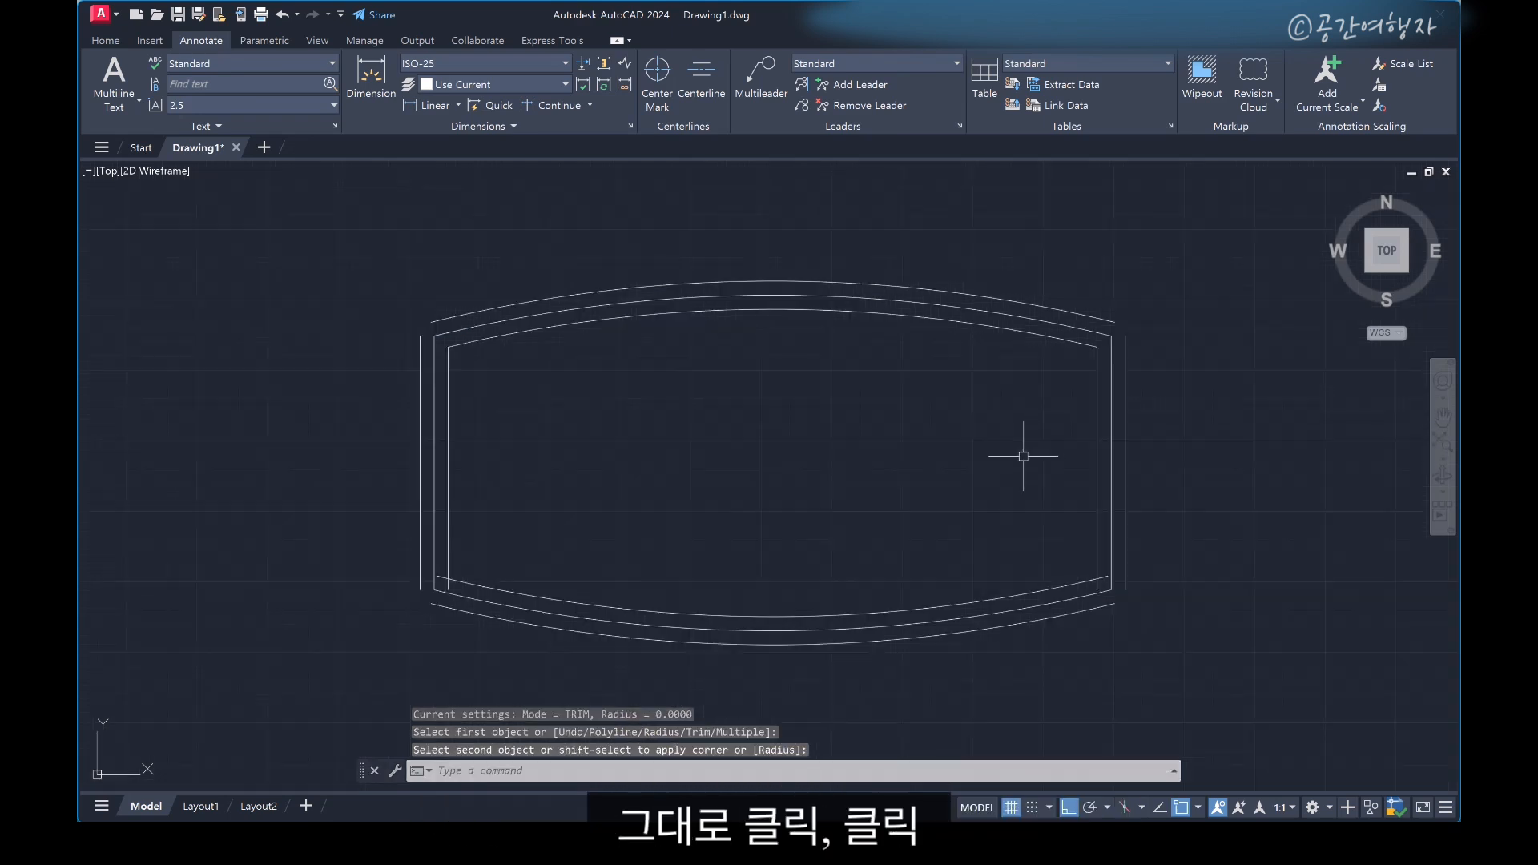
key("space")
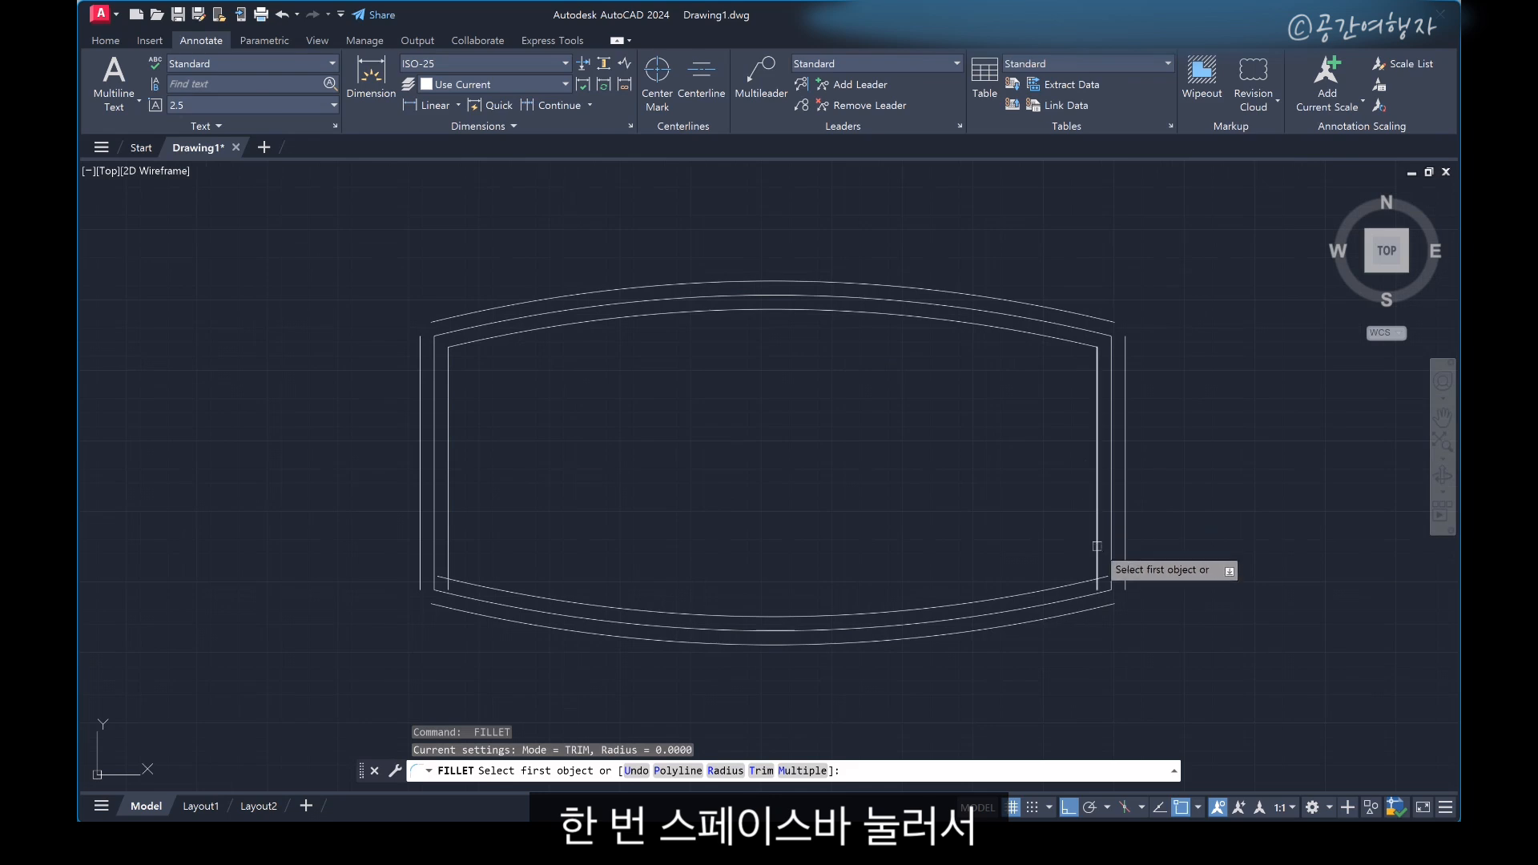
left_click(1098, 547)
left_click(1078, 577)
key("space")
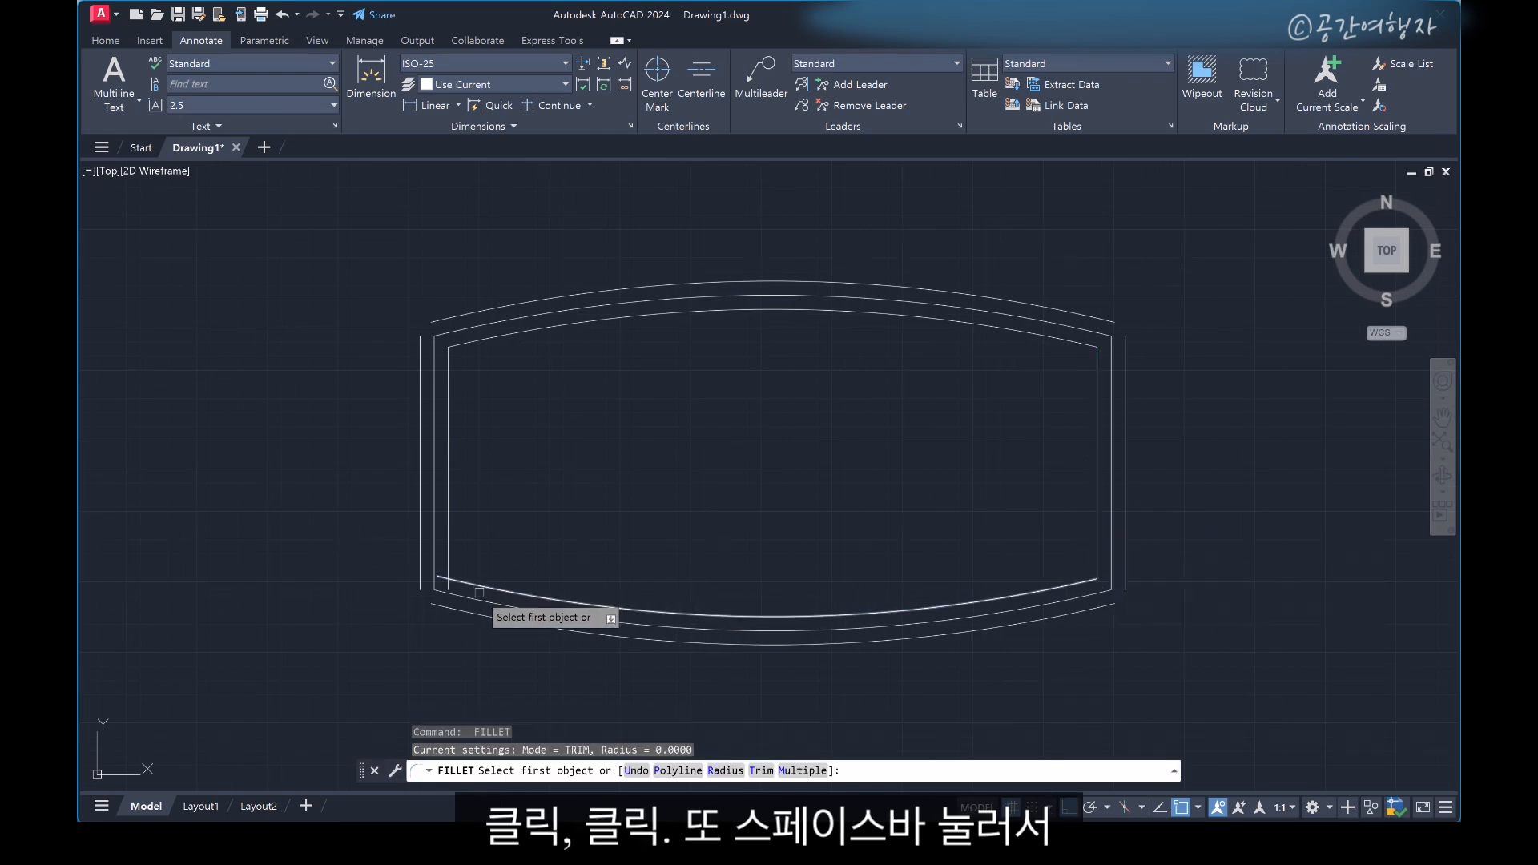
left_click(487, 589)
left_click(448, 559)
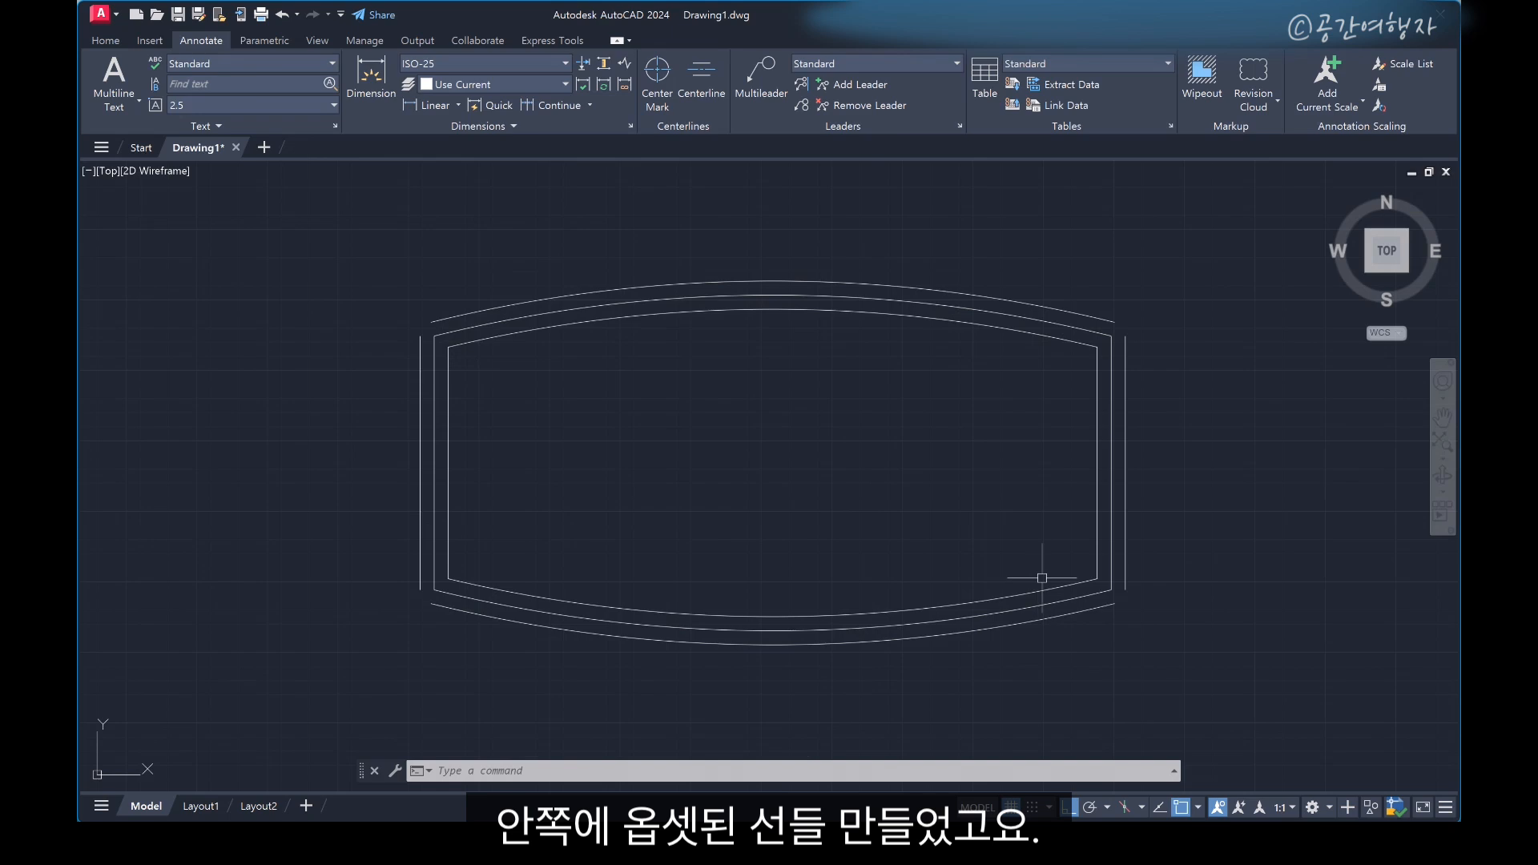
Copy the oval table's upper middle chair by its lower-right corner to the midpoint of the arc-sided table's outer upper arc
scroll(971, 448, "down", 2)
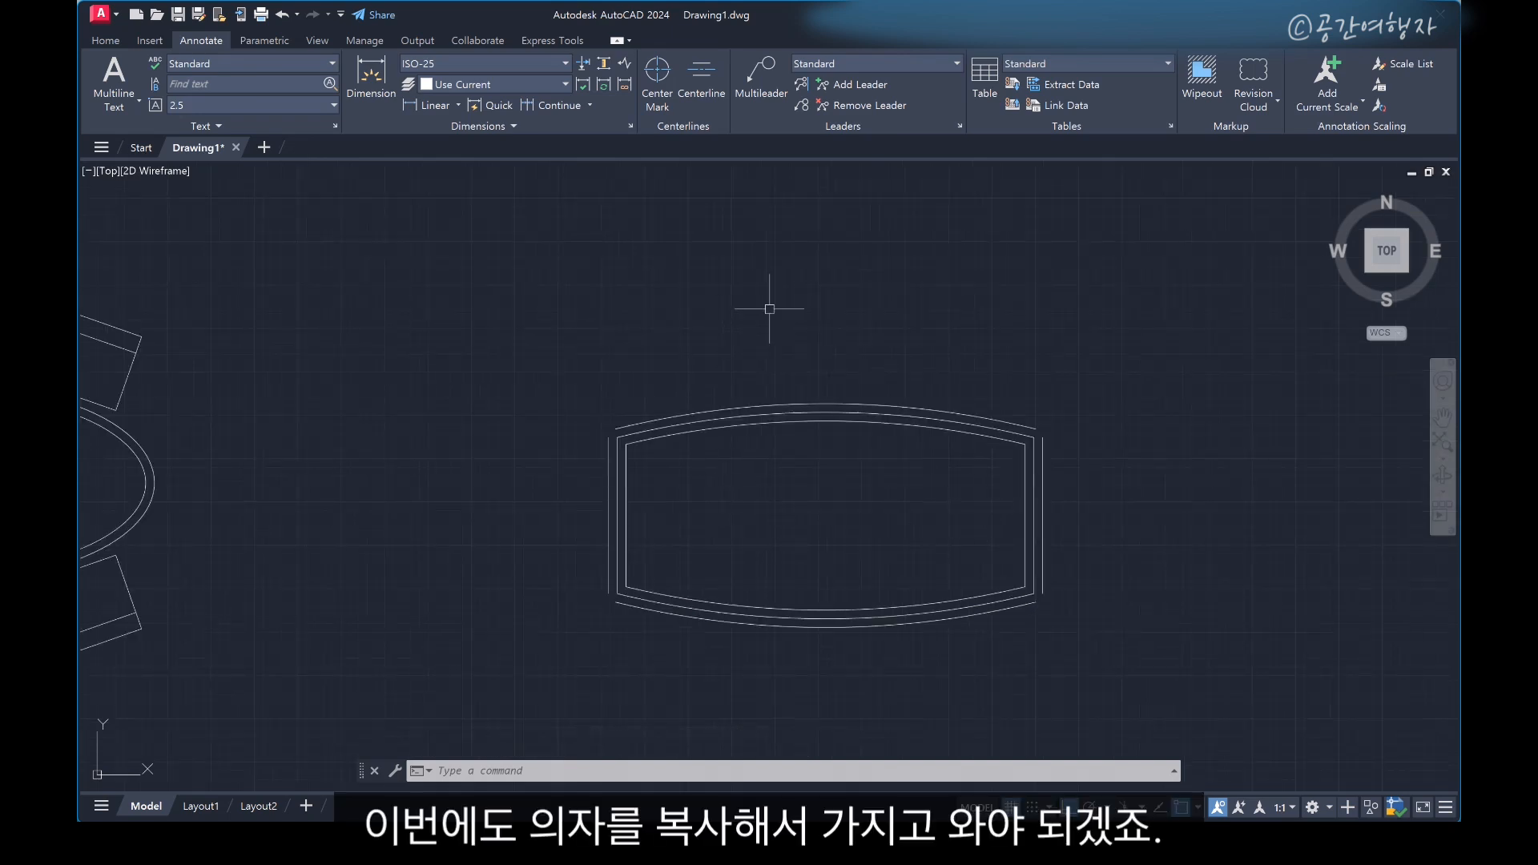
scroll(858, 610, "down", 2)
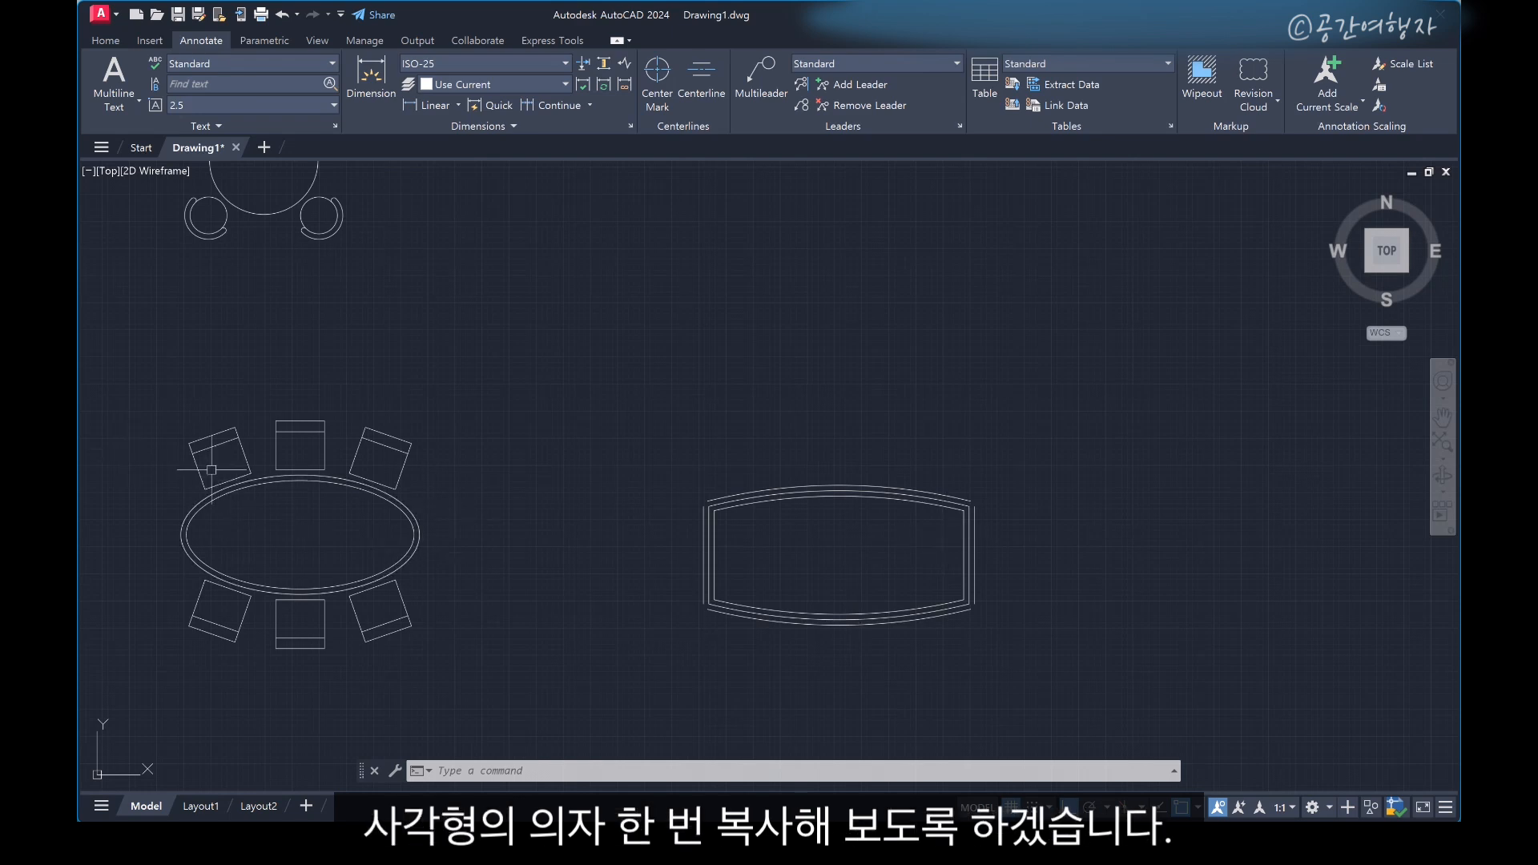
scroll(212, 470, "up", 2)
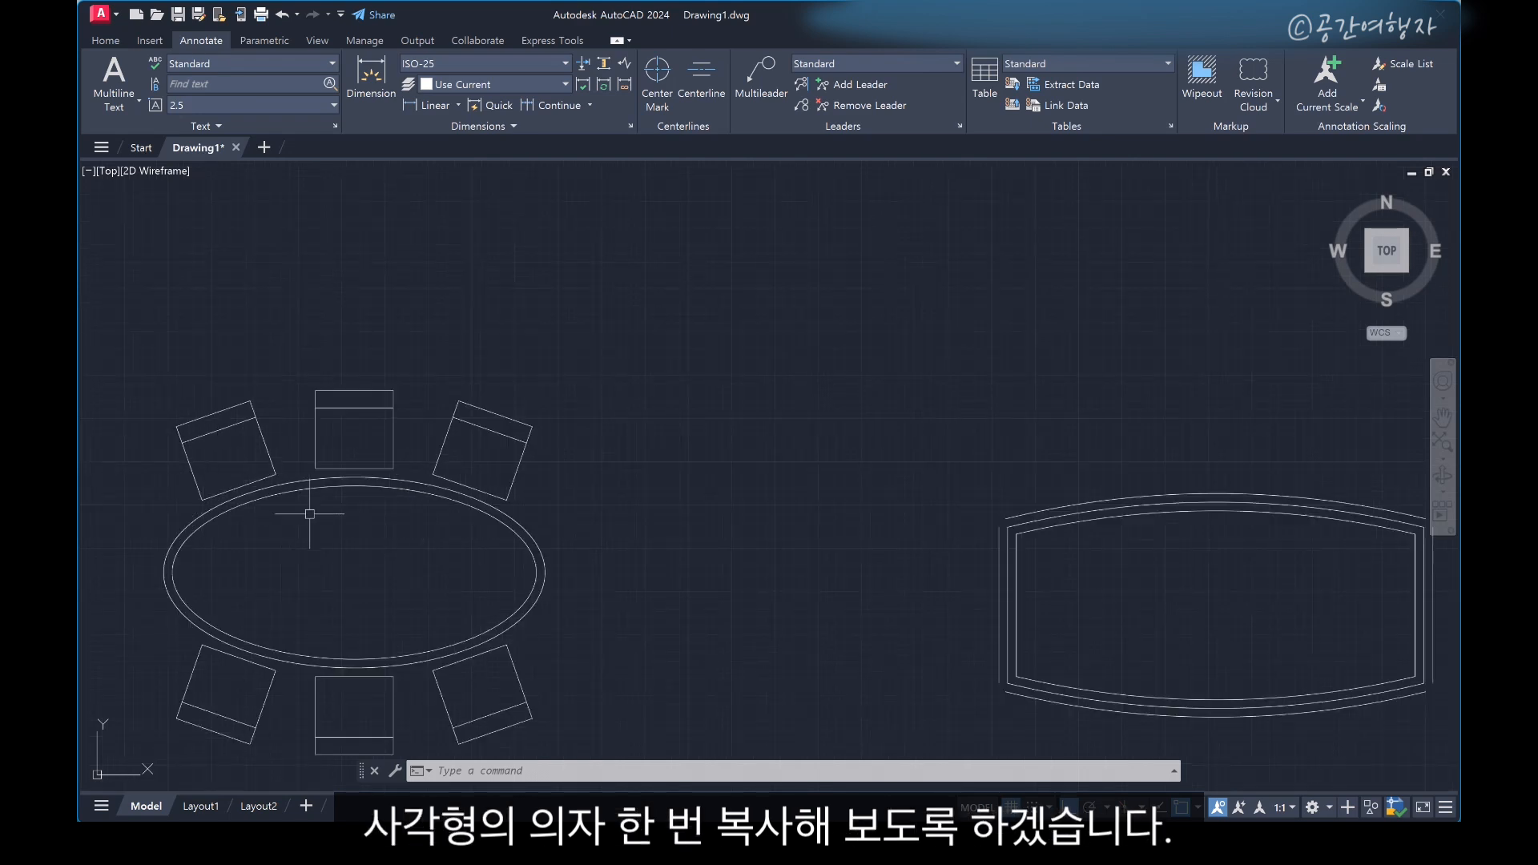
type("co")
key("Return")
left_click(301, 360)
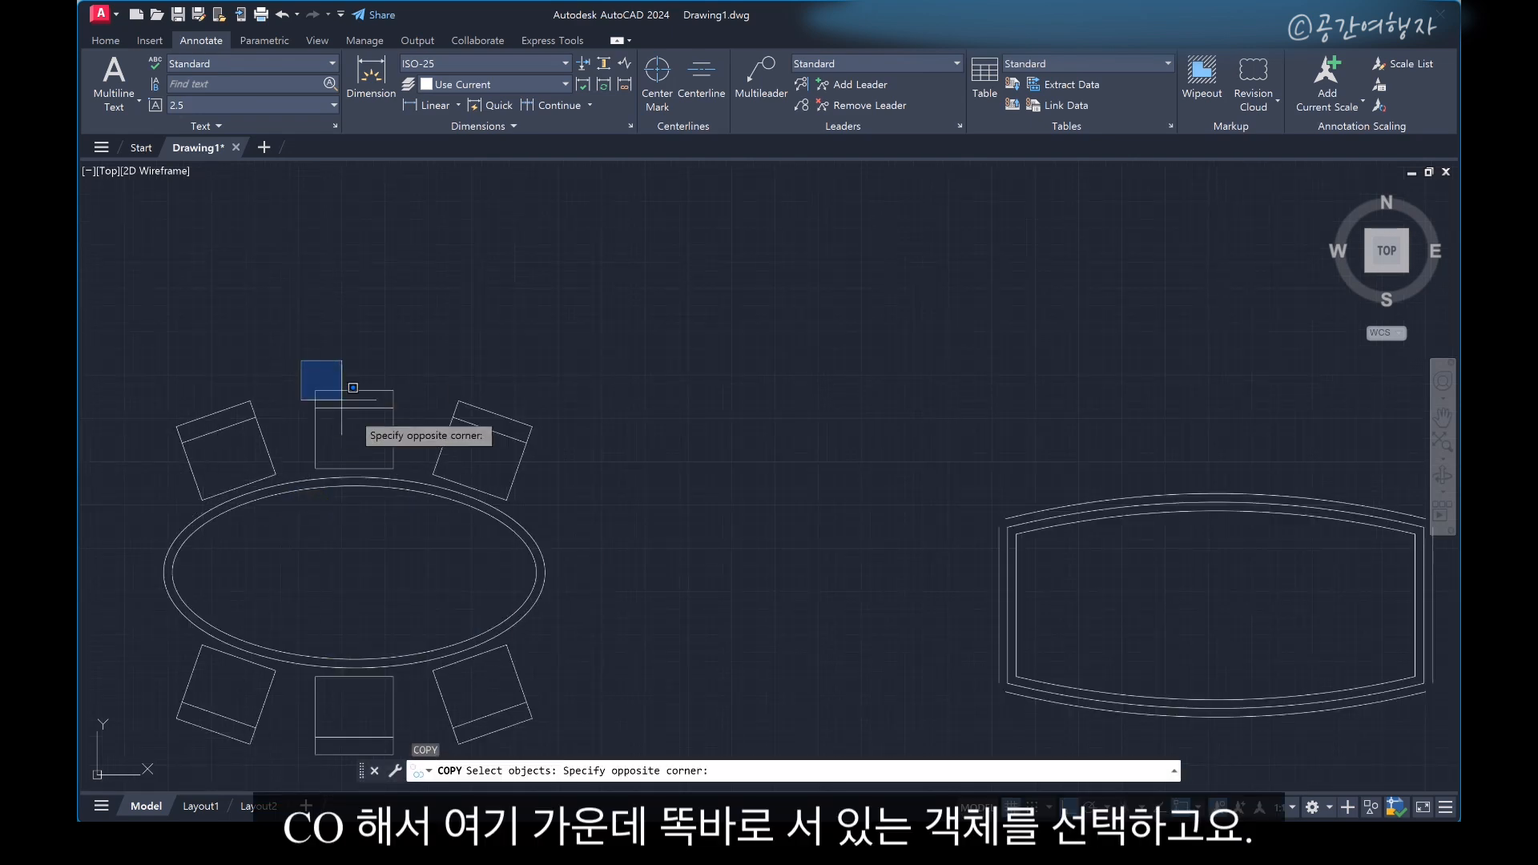
left_click(415, 524)
key("Return")
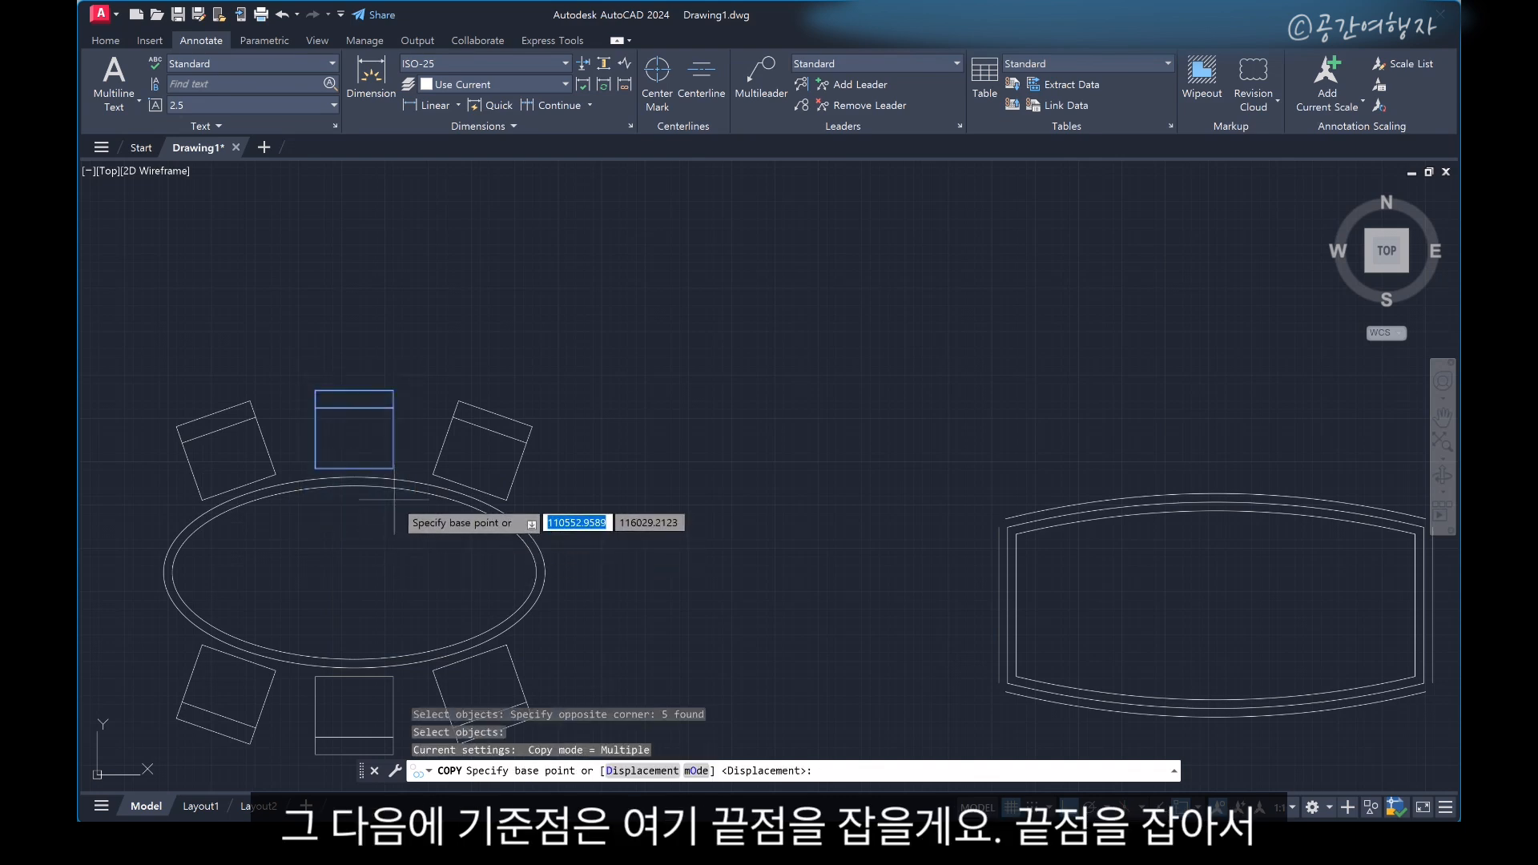
left_click(393, 467)
scroll(392, 468, "down", 3)
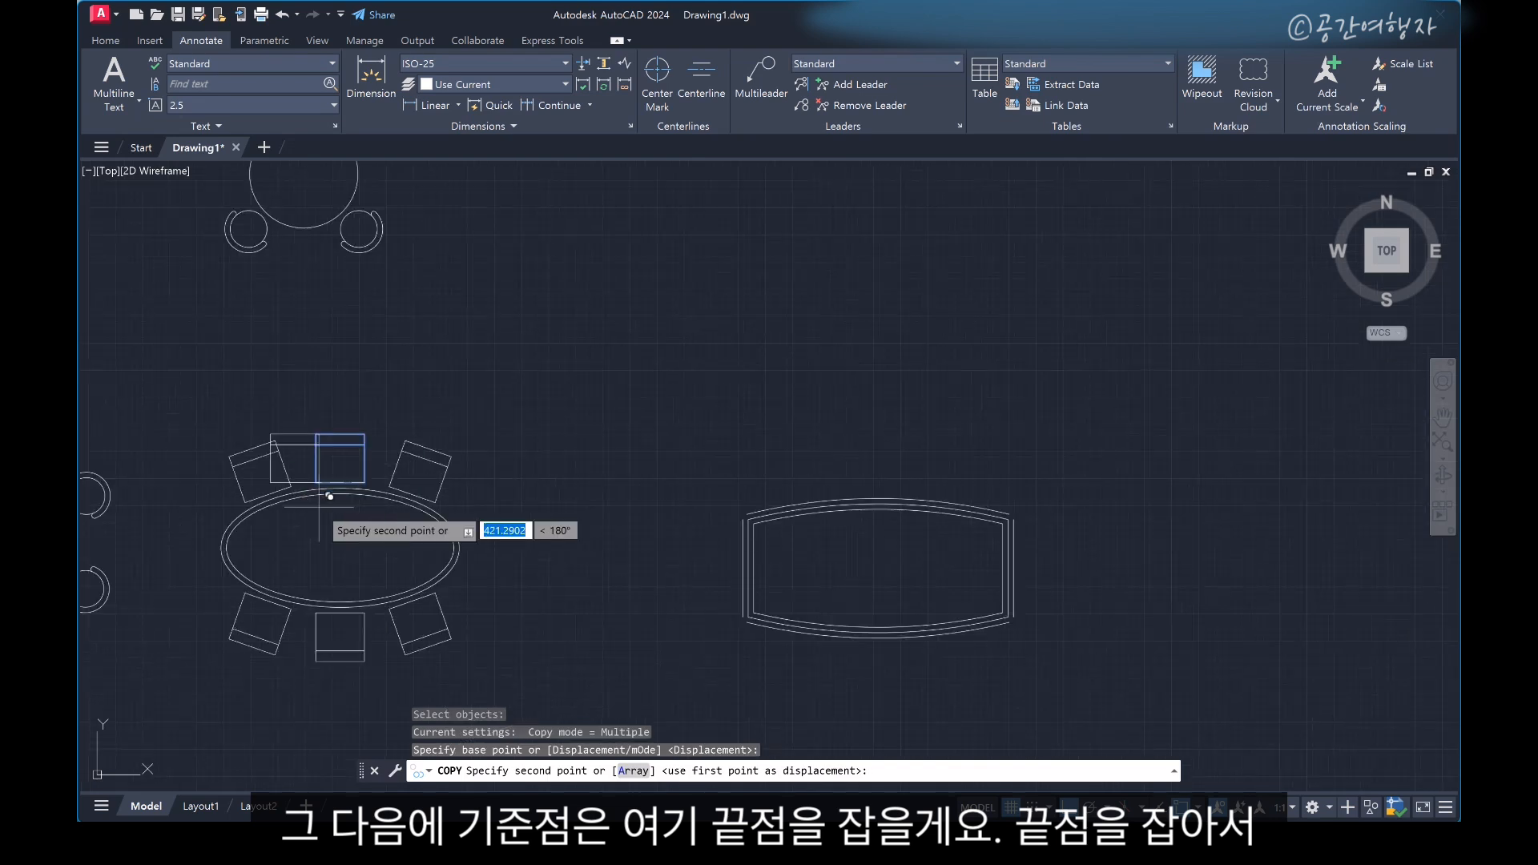
scroll(947, 479, "up", 4)
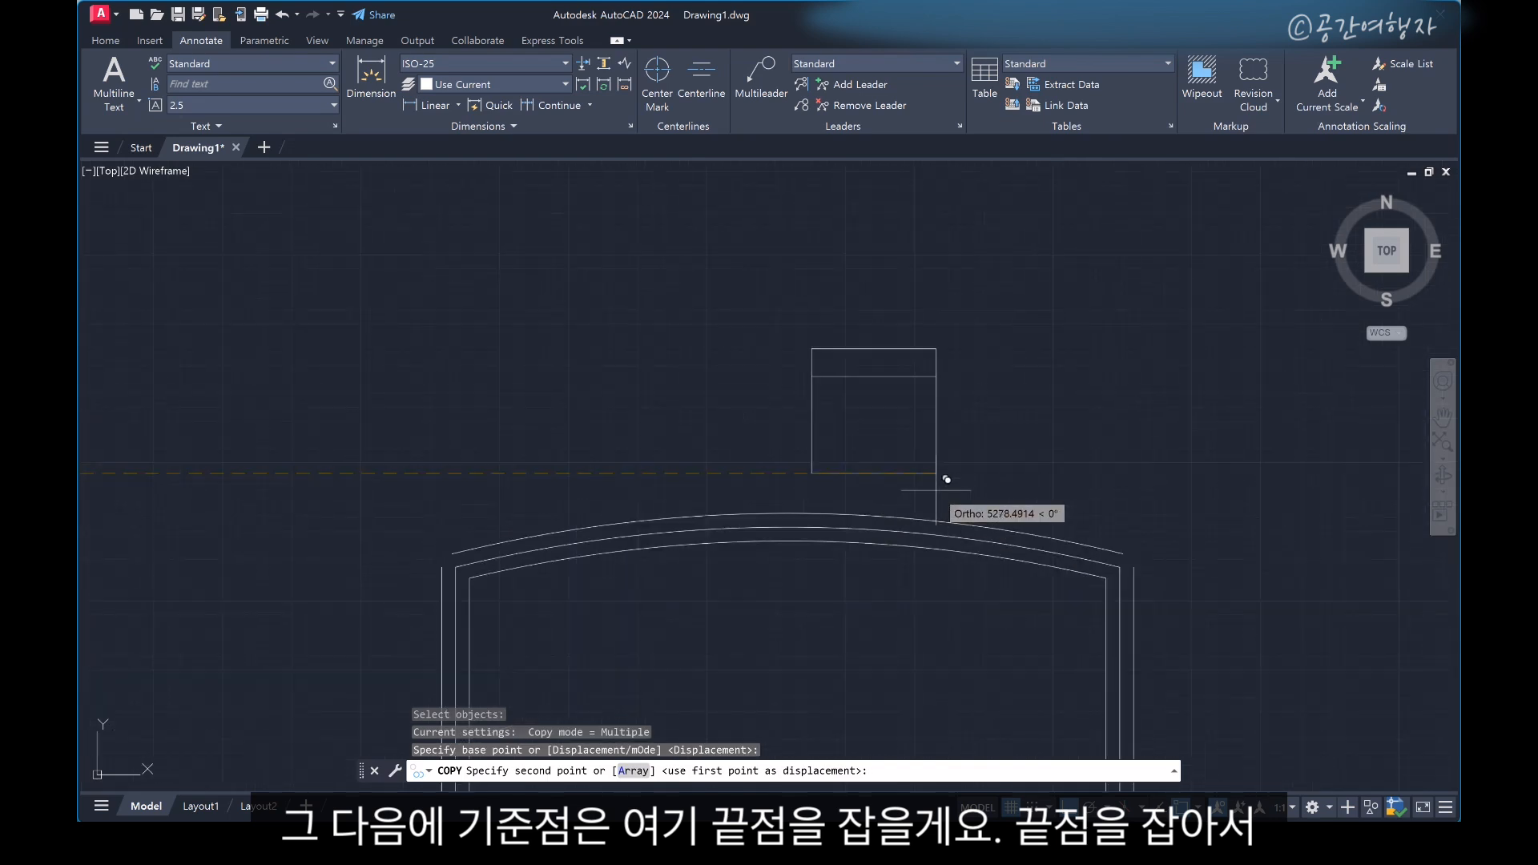
left_click(789, 513)
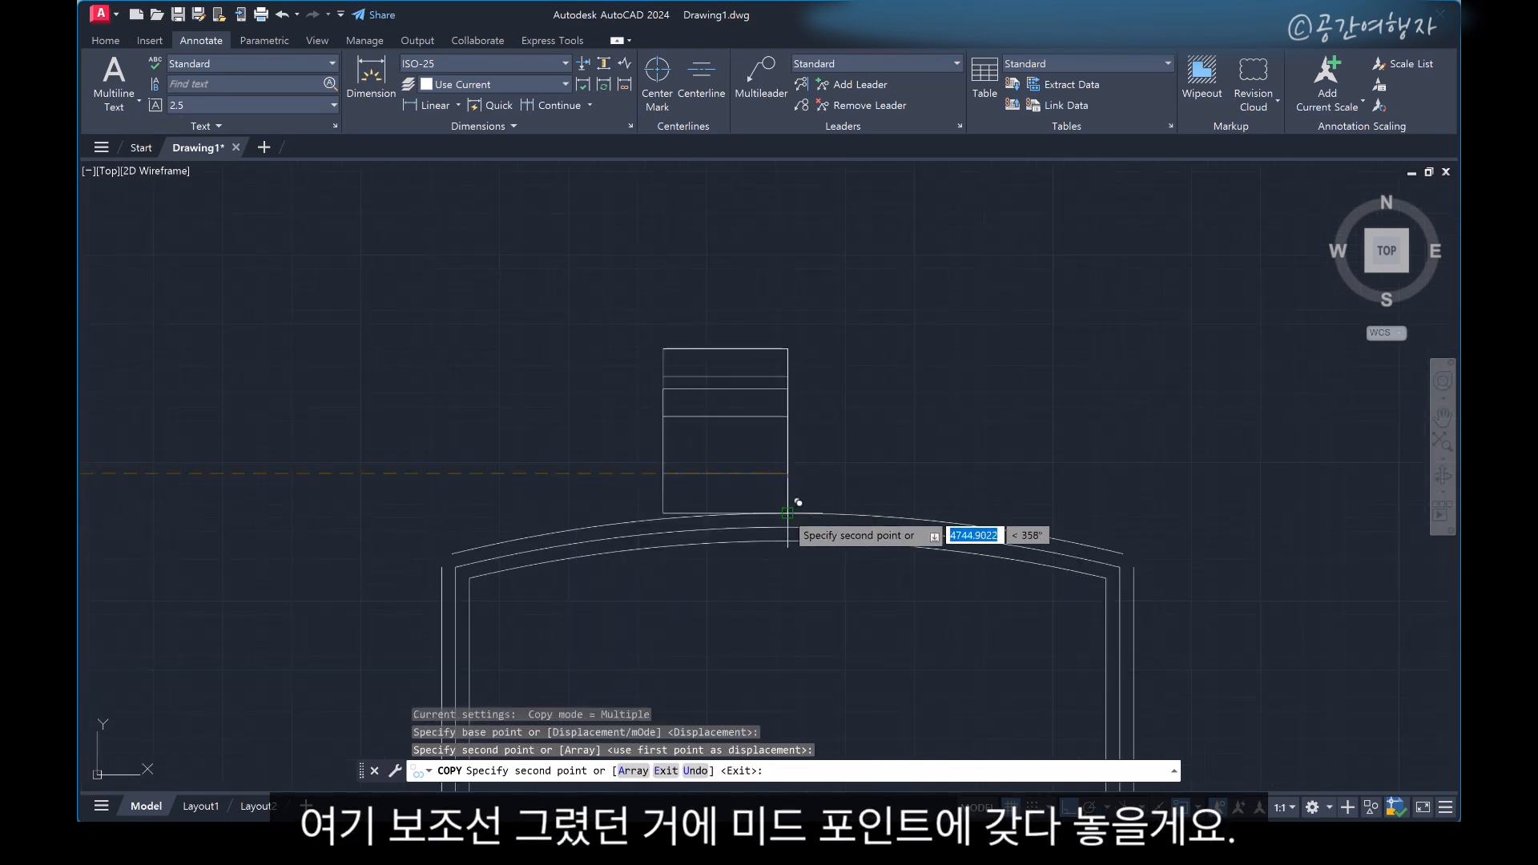
key("Return")
Move the copied chair 50 to the left from the upper arc's midpoint
scroll(824, 539, "down", 5)
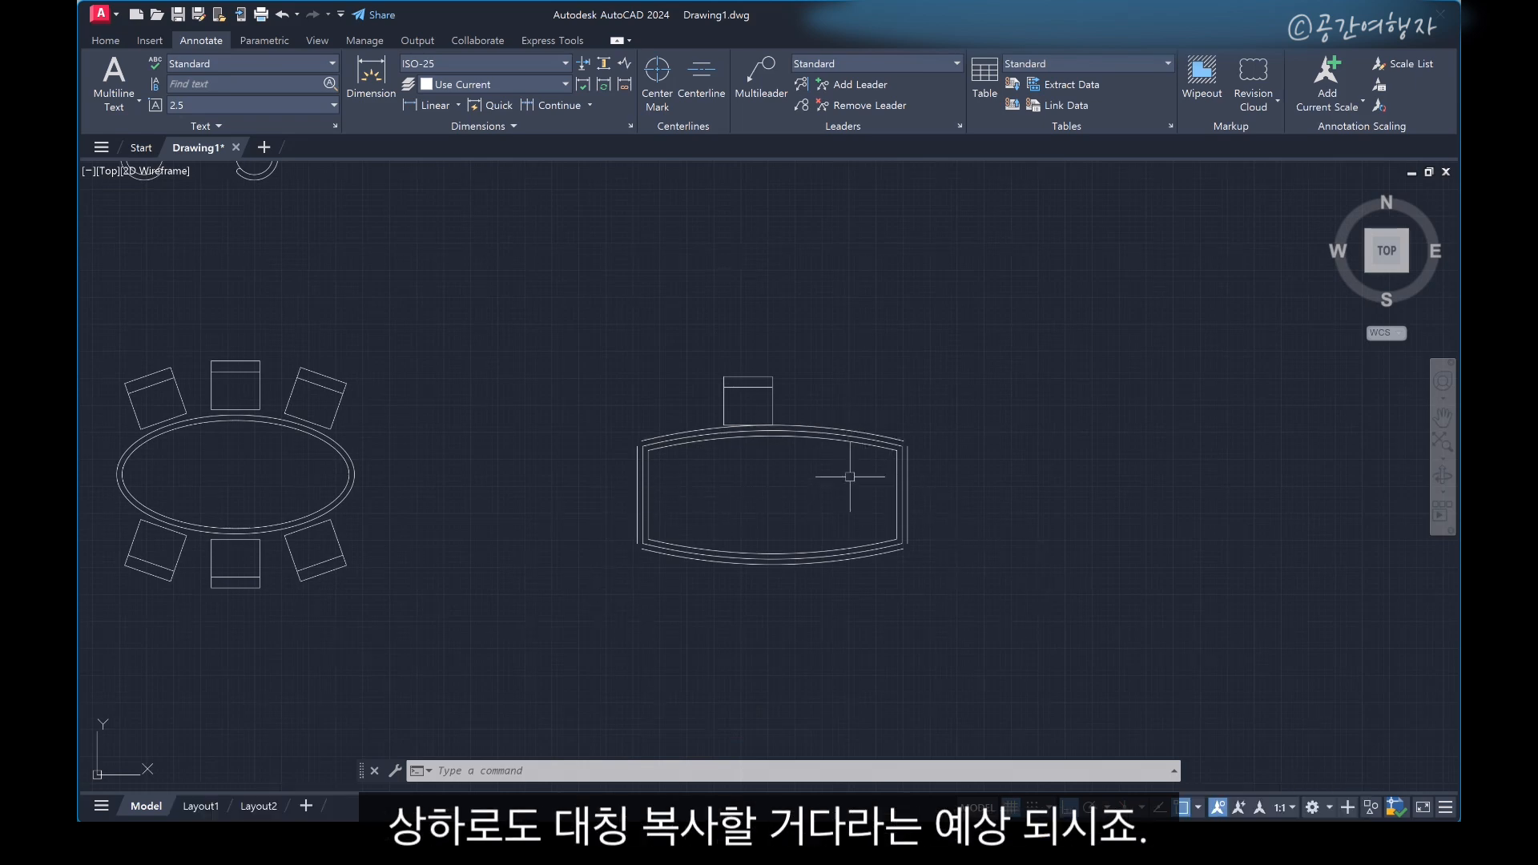
scroll(753, 383, "up", 6)
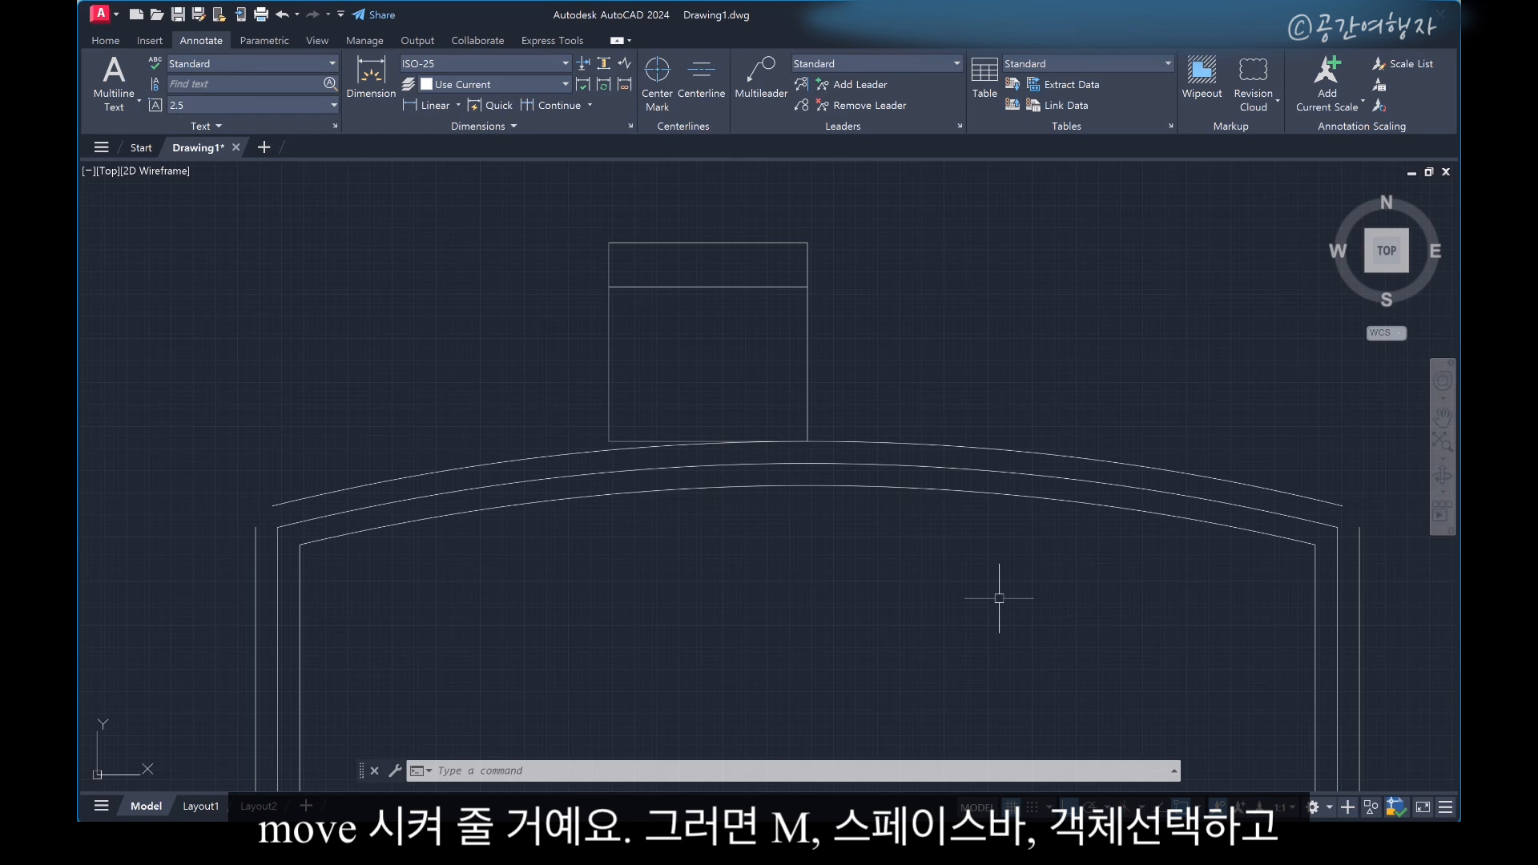
type("m")
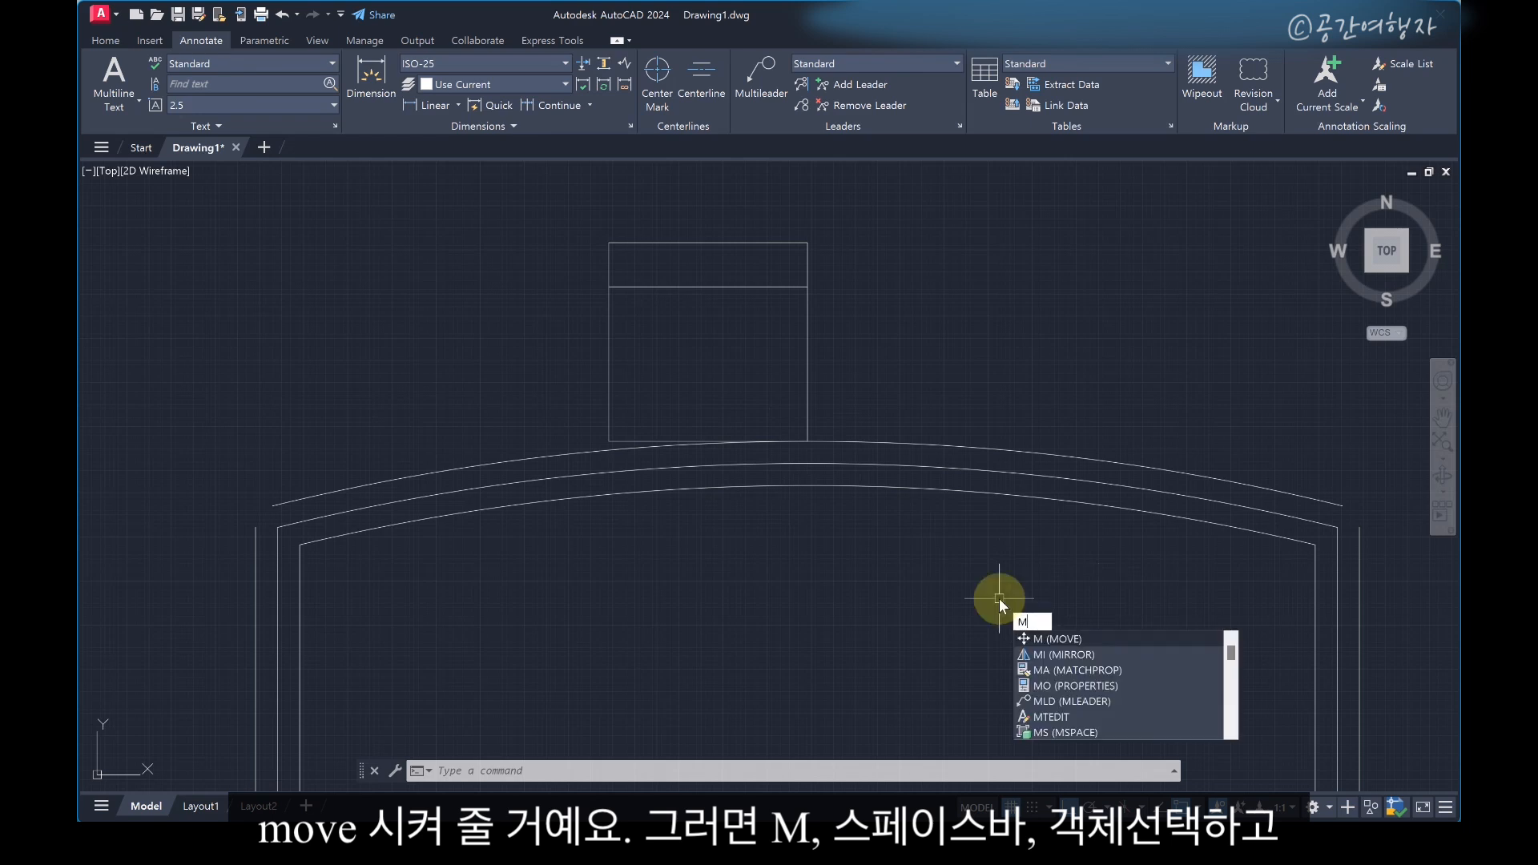
key("space")
left_click(570, 207)
left_click(880, 577)
key("space")
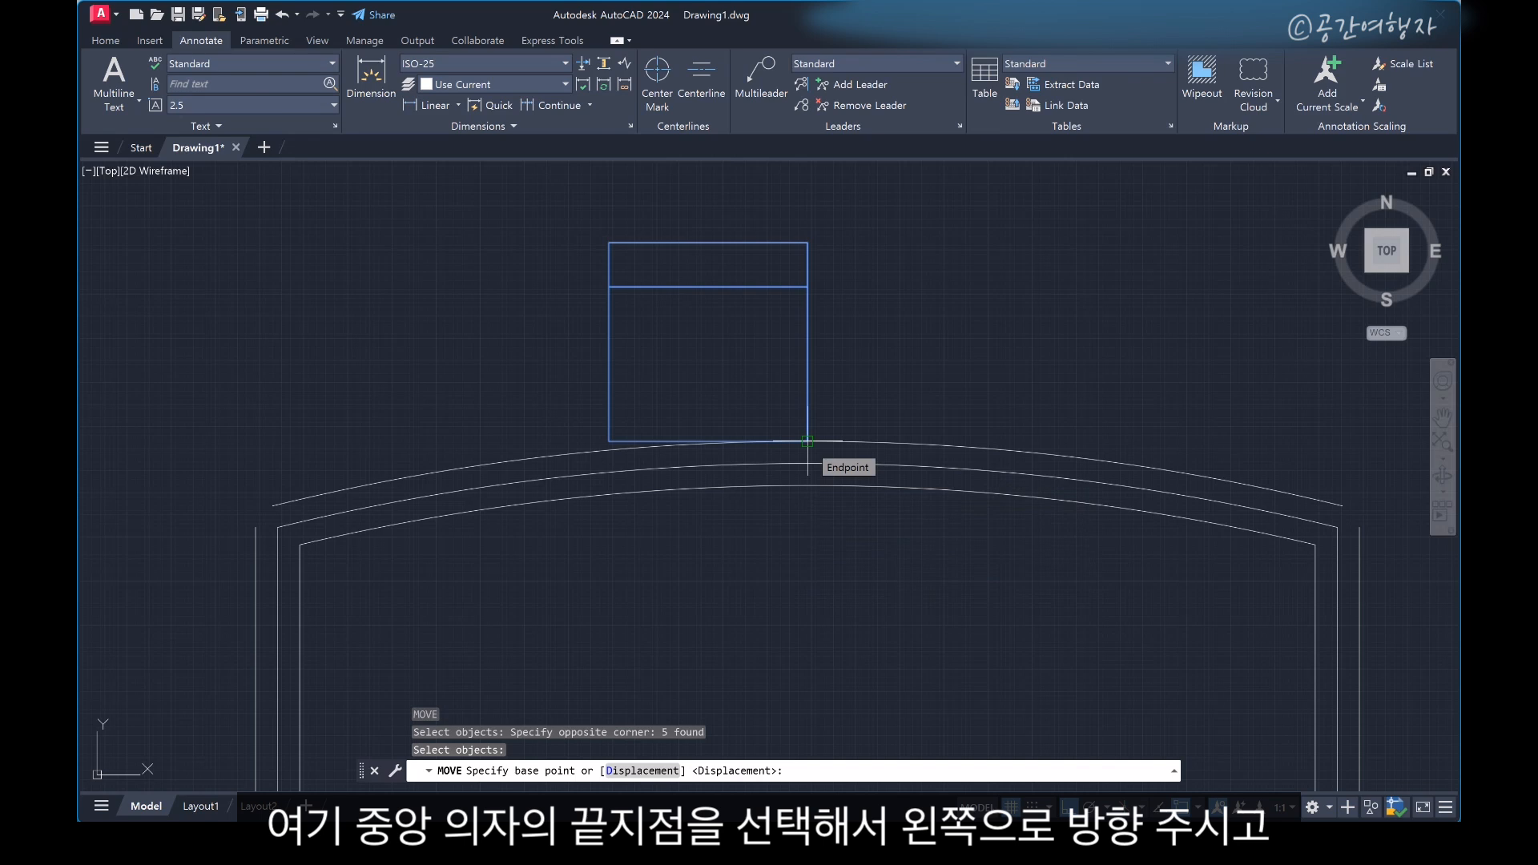
left_click(808, 441)
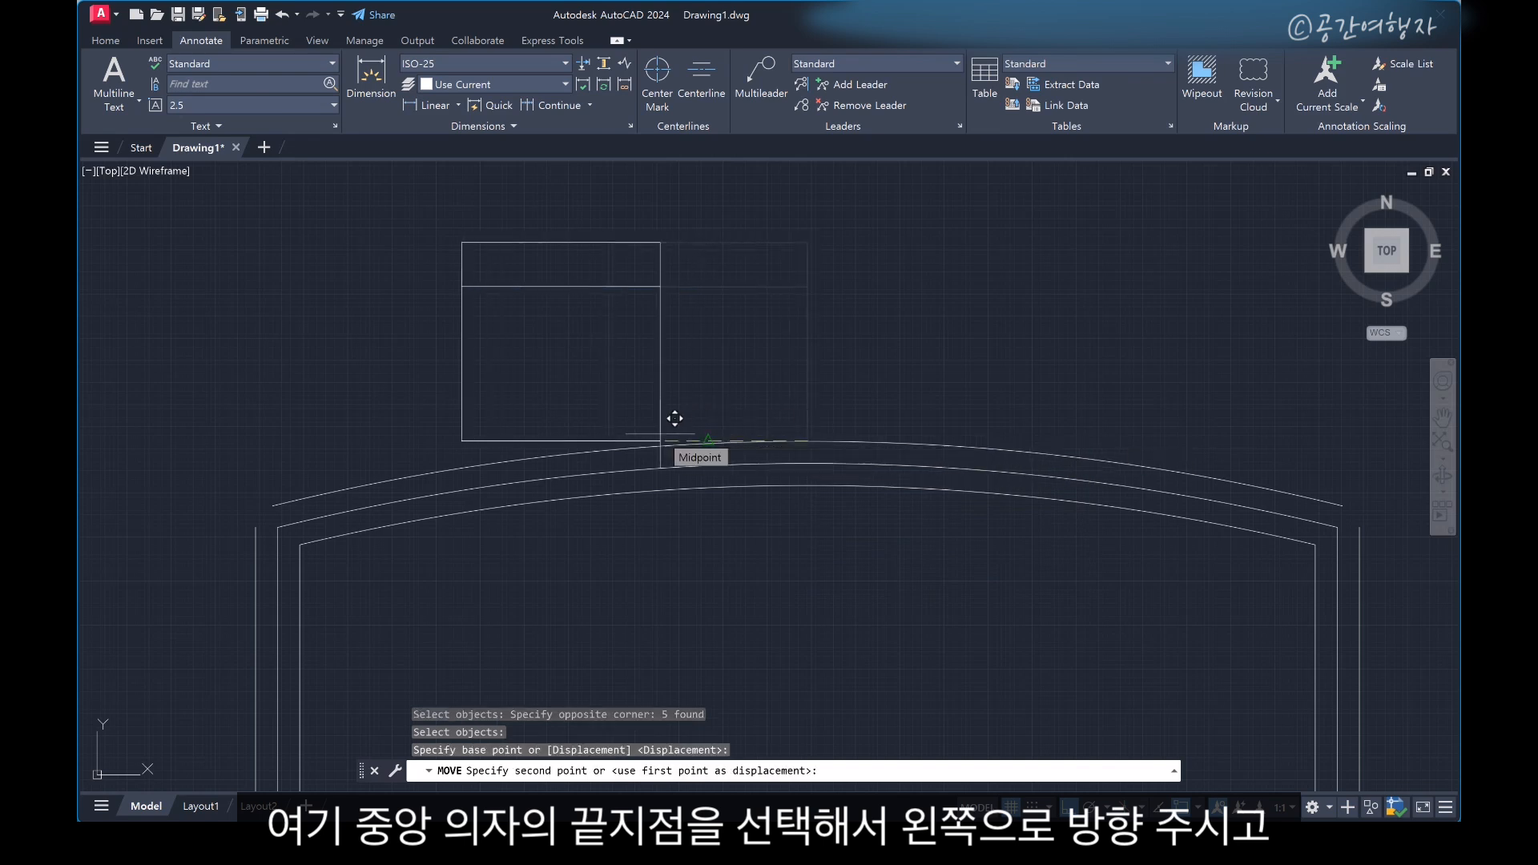
type("50")
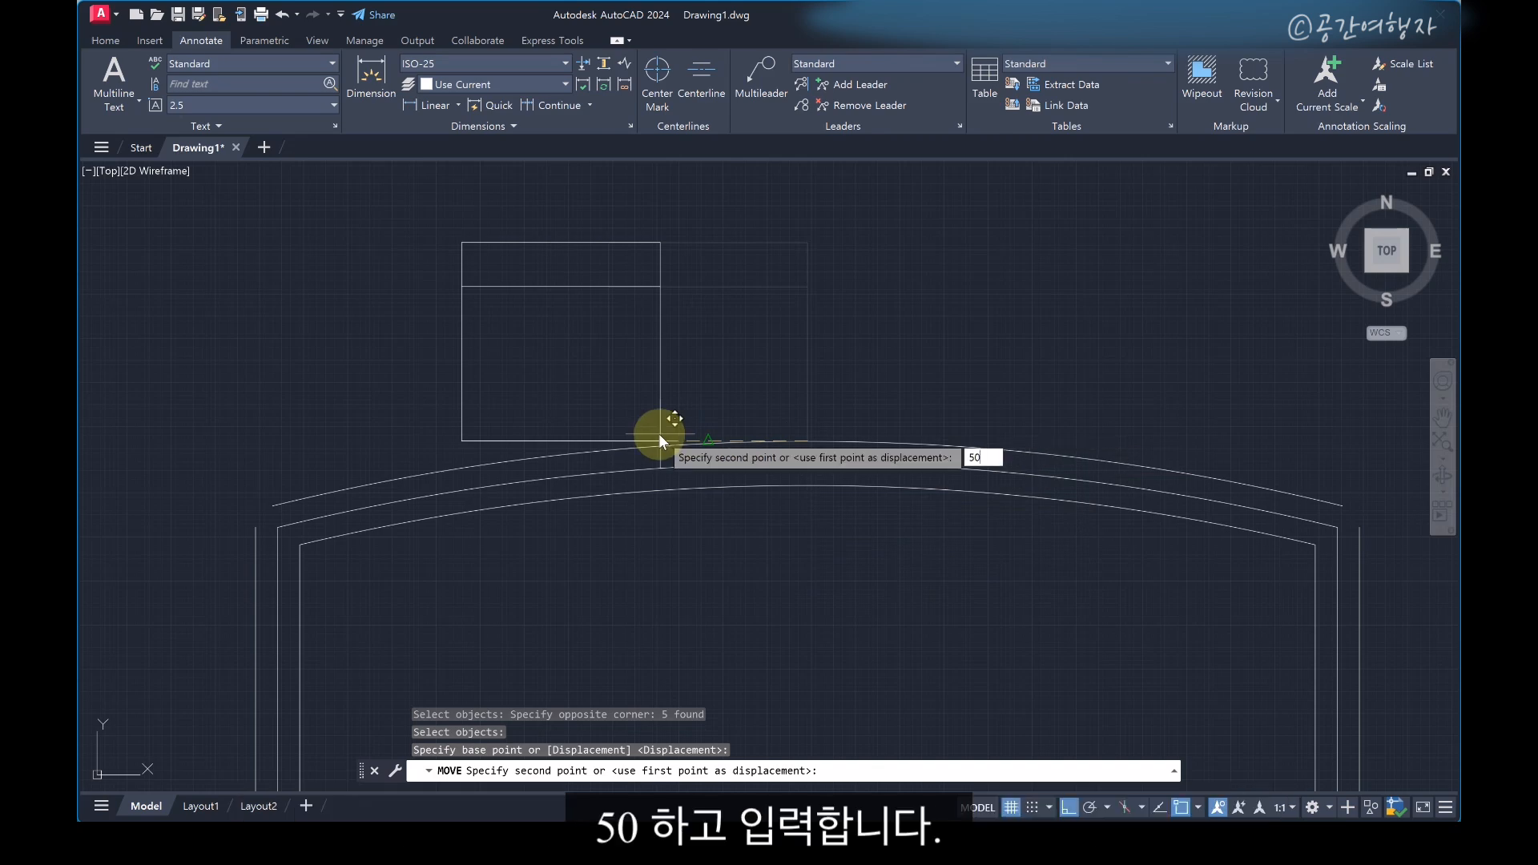
key("Return")
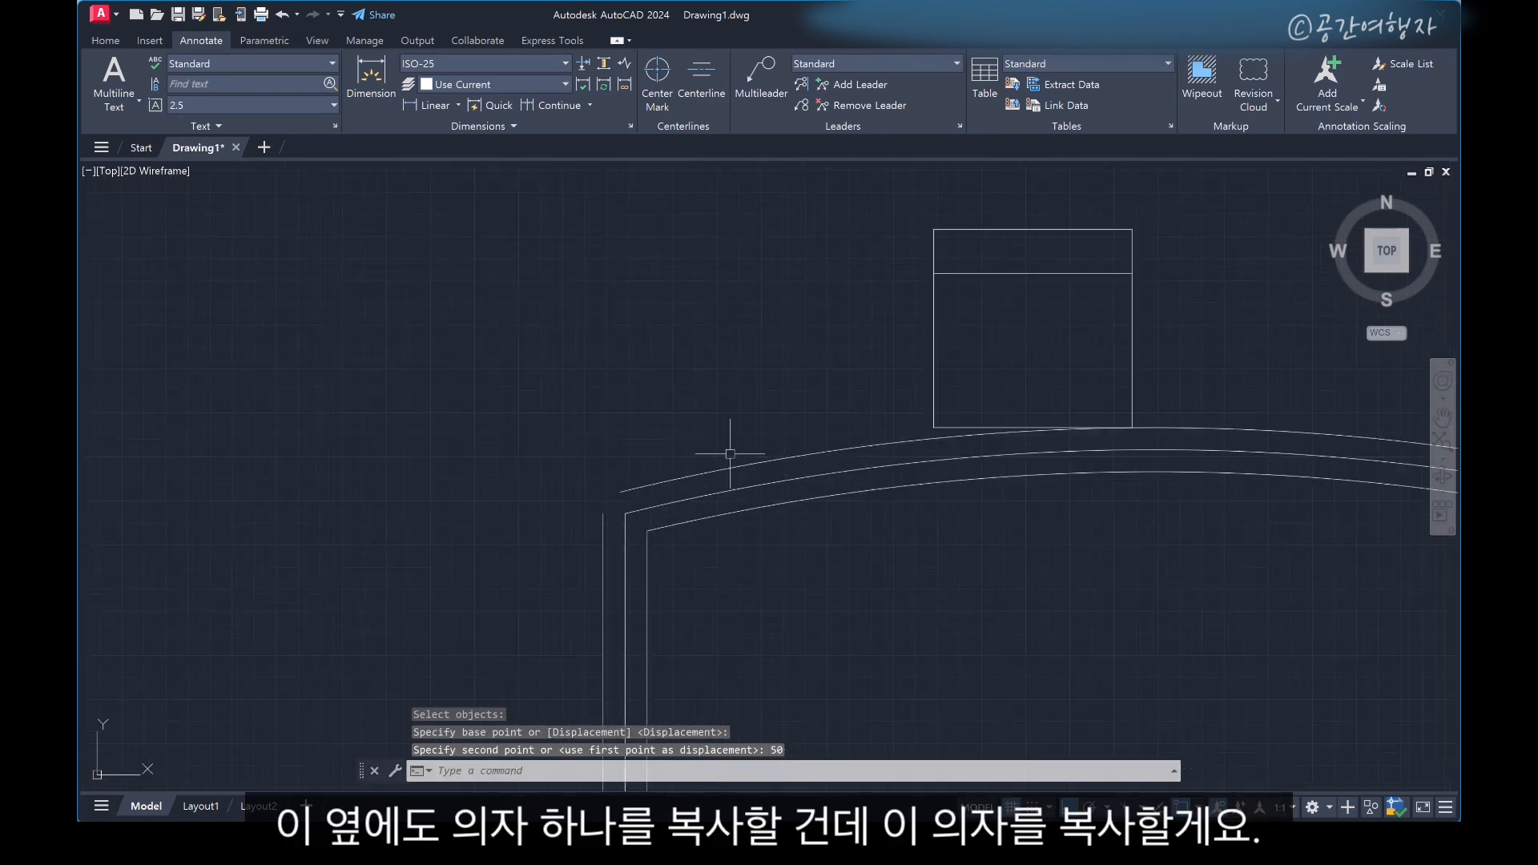
Copy the chair about 586 horizontally to the left, leaving a small gap between the two chairs
scroll(709, 572, "down", 3)
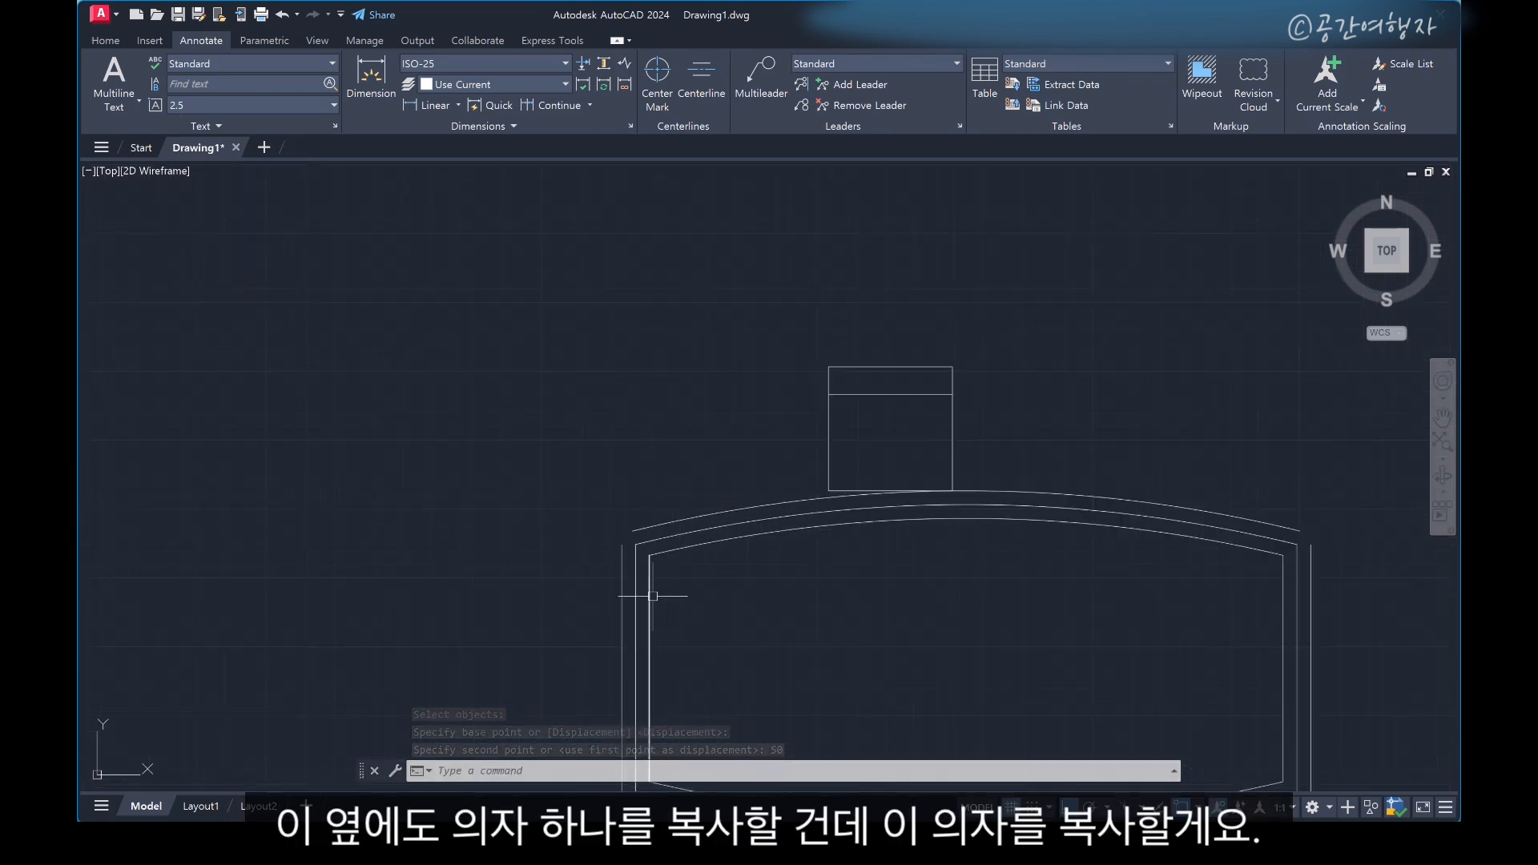
scroll(705, 561, "up", 3)
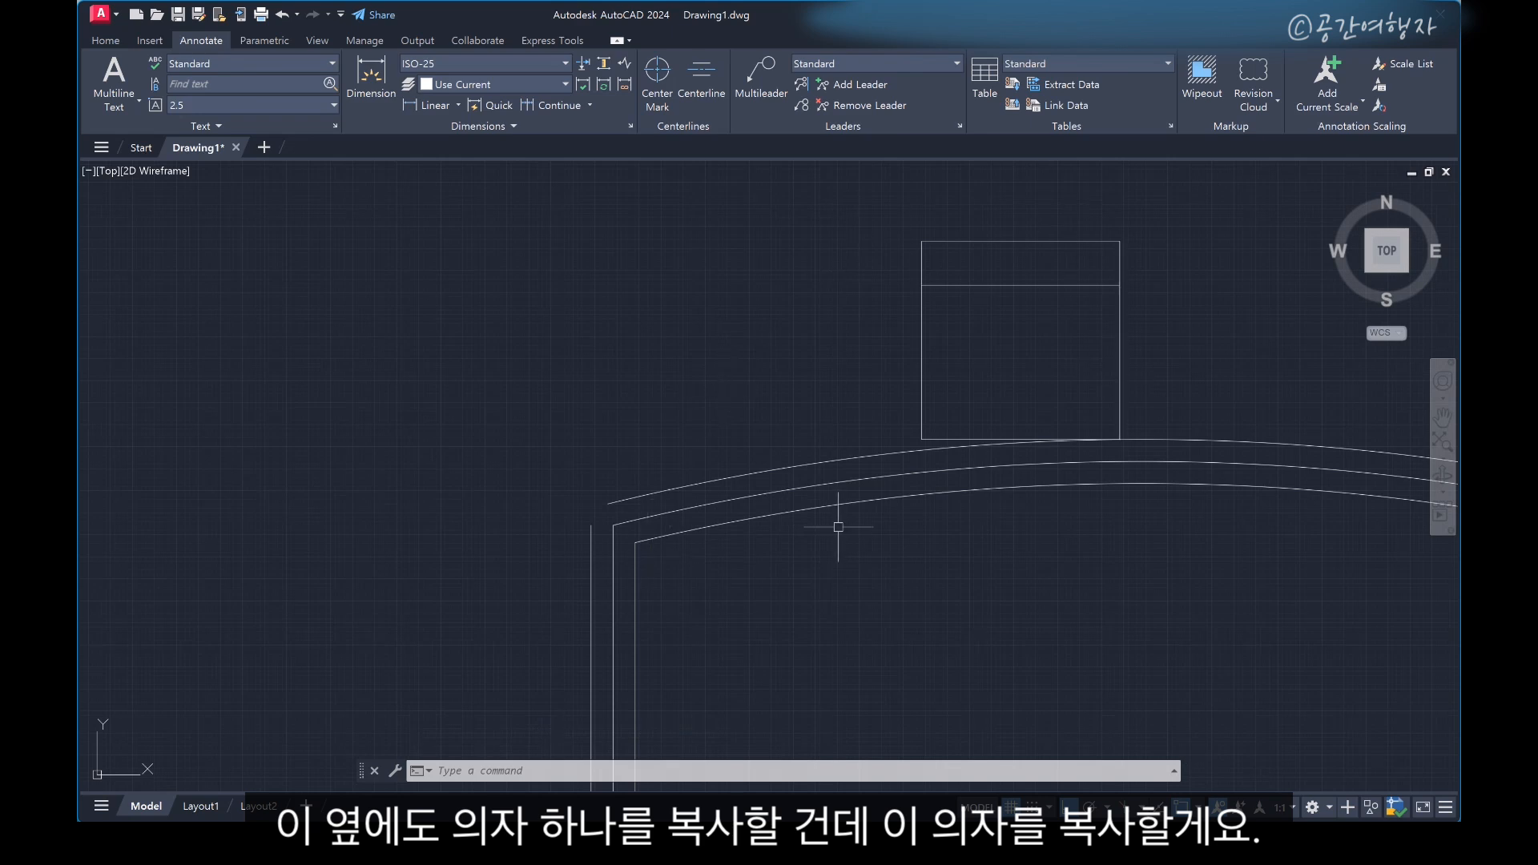
type("co")
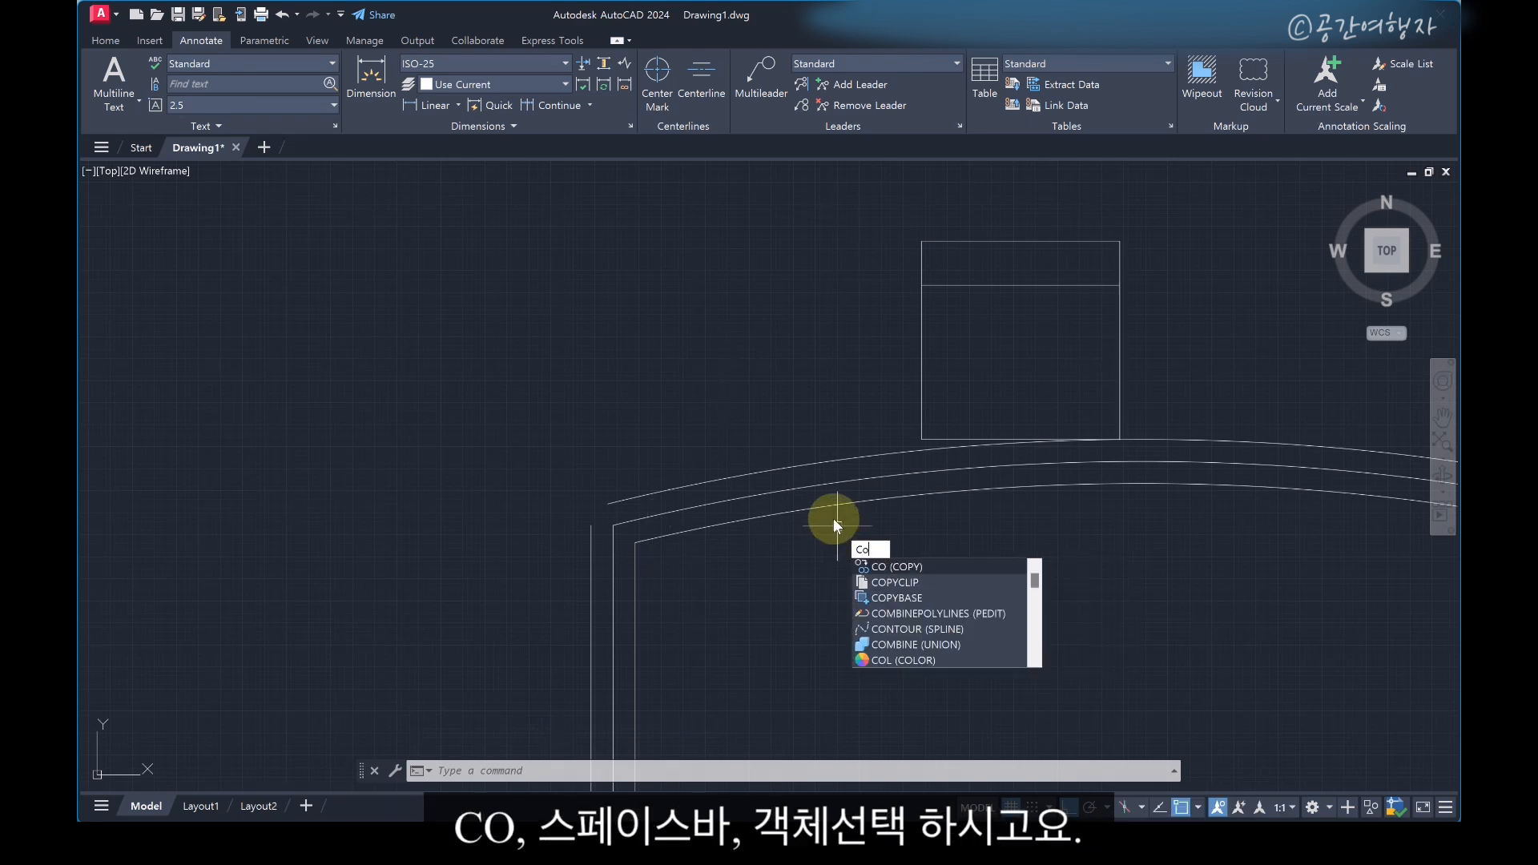
key("space")
left_click(899, 205)
left_click(1166, 529)
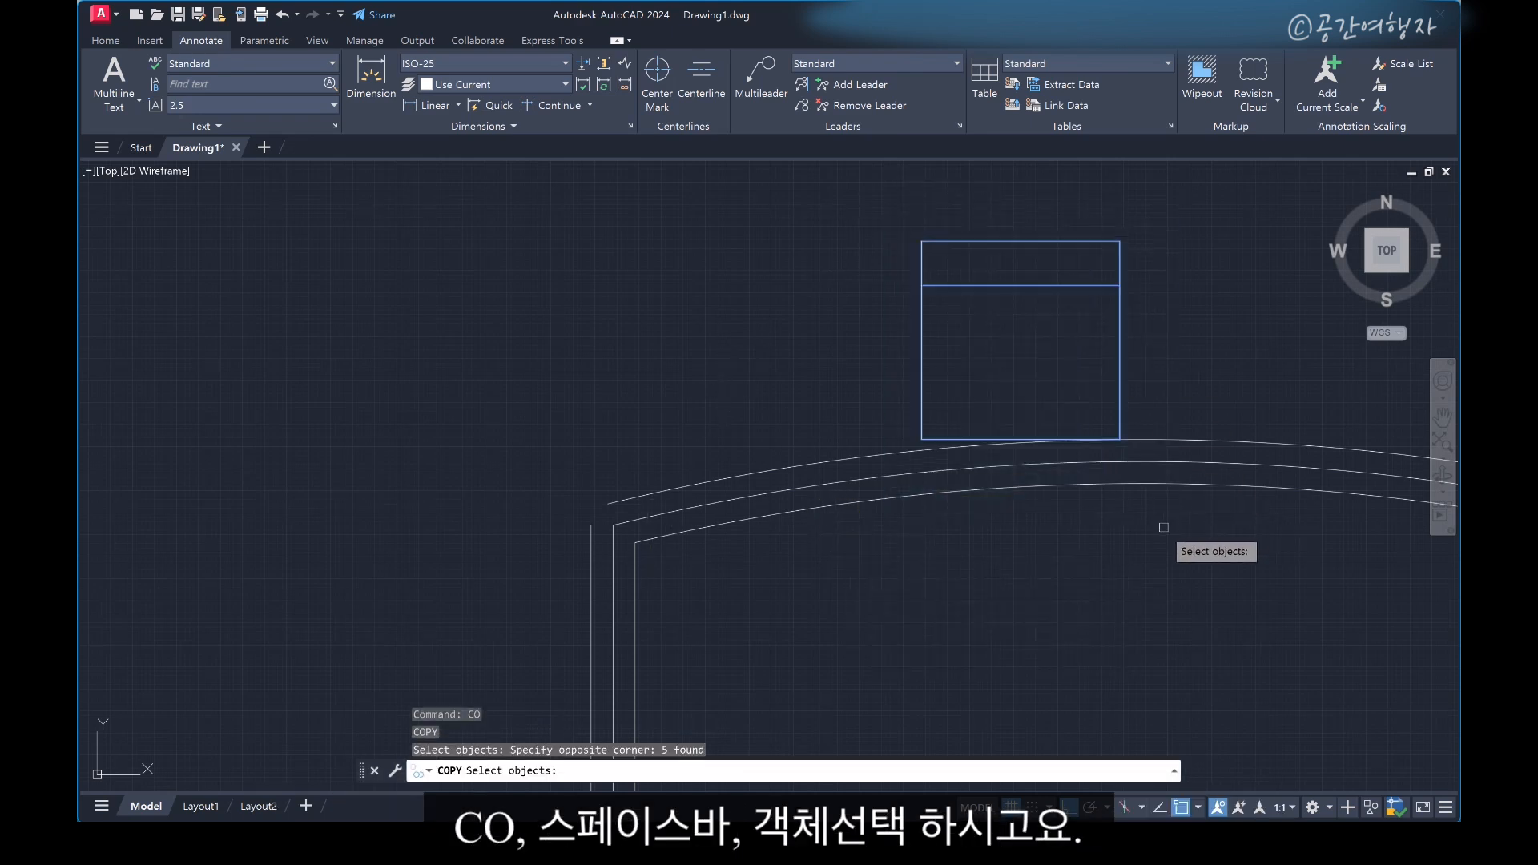
key("space")
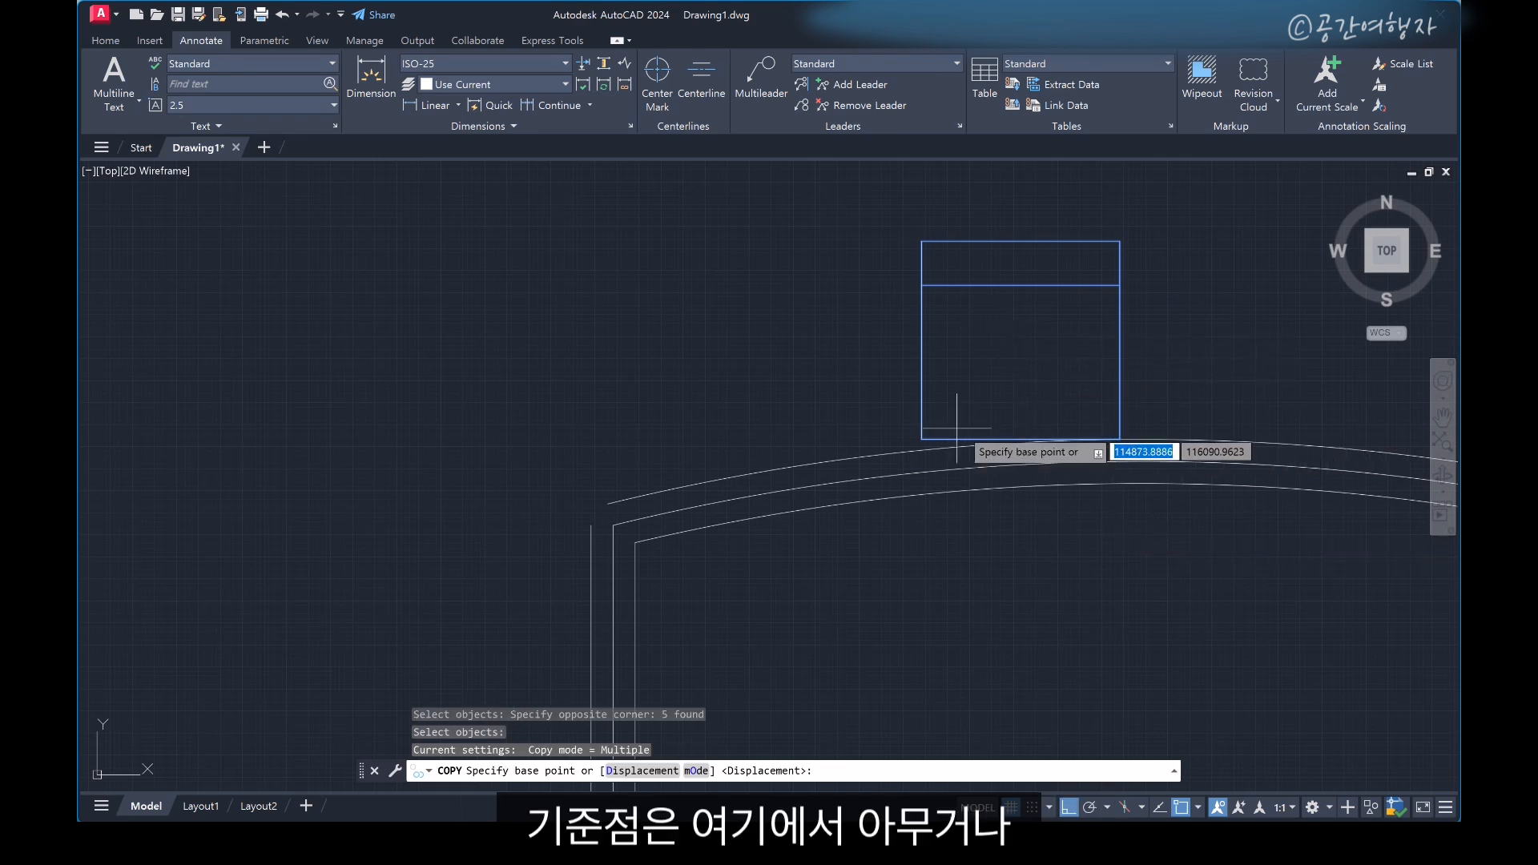
left_click(1020, 432)
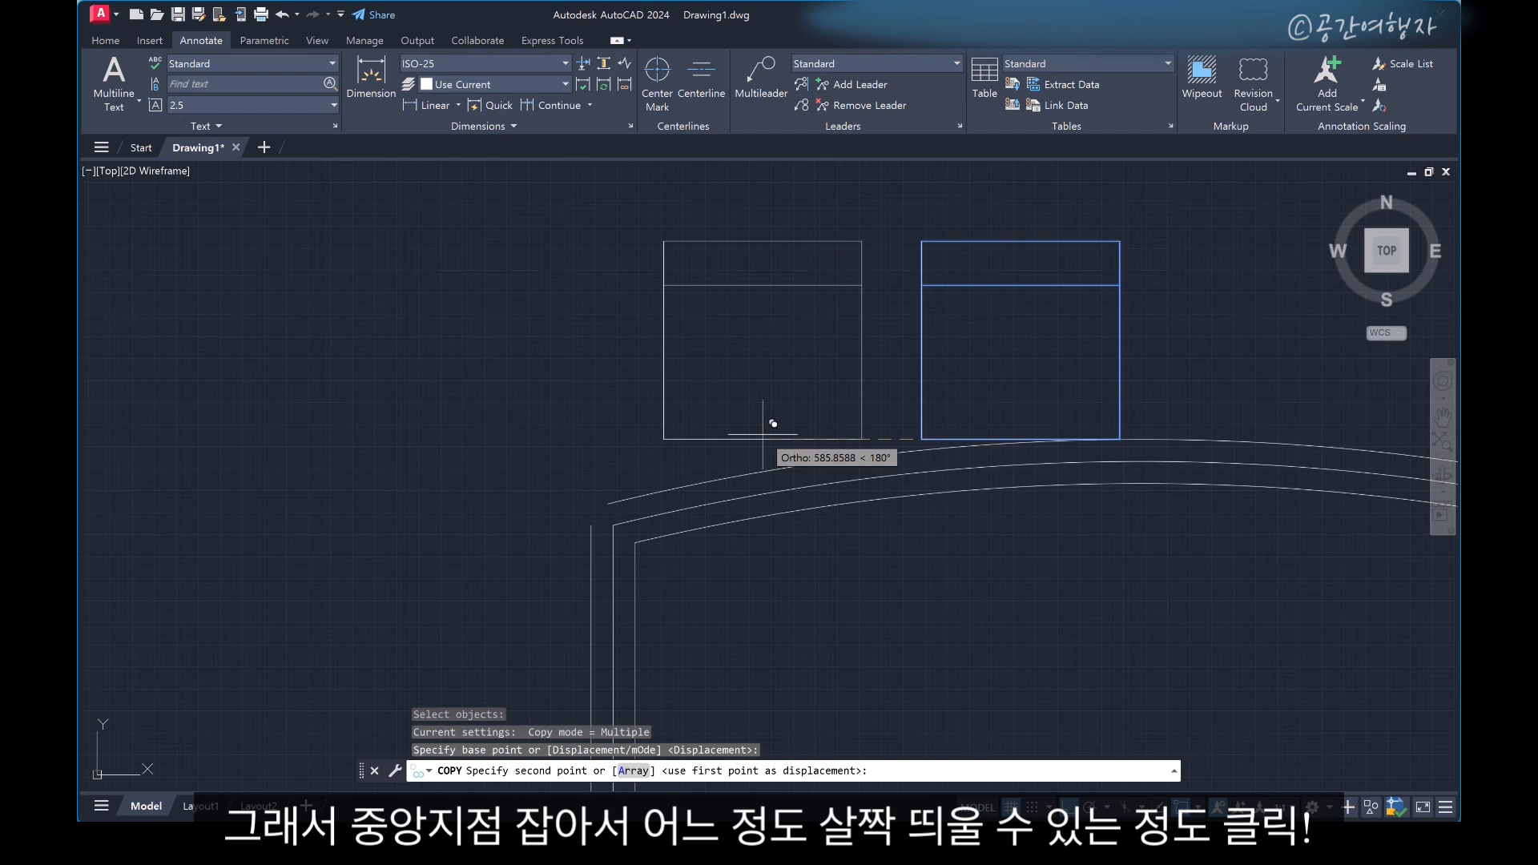
left_click(763, 435)
key("Return")
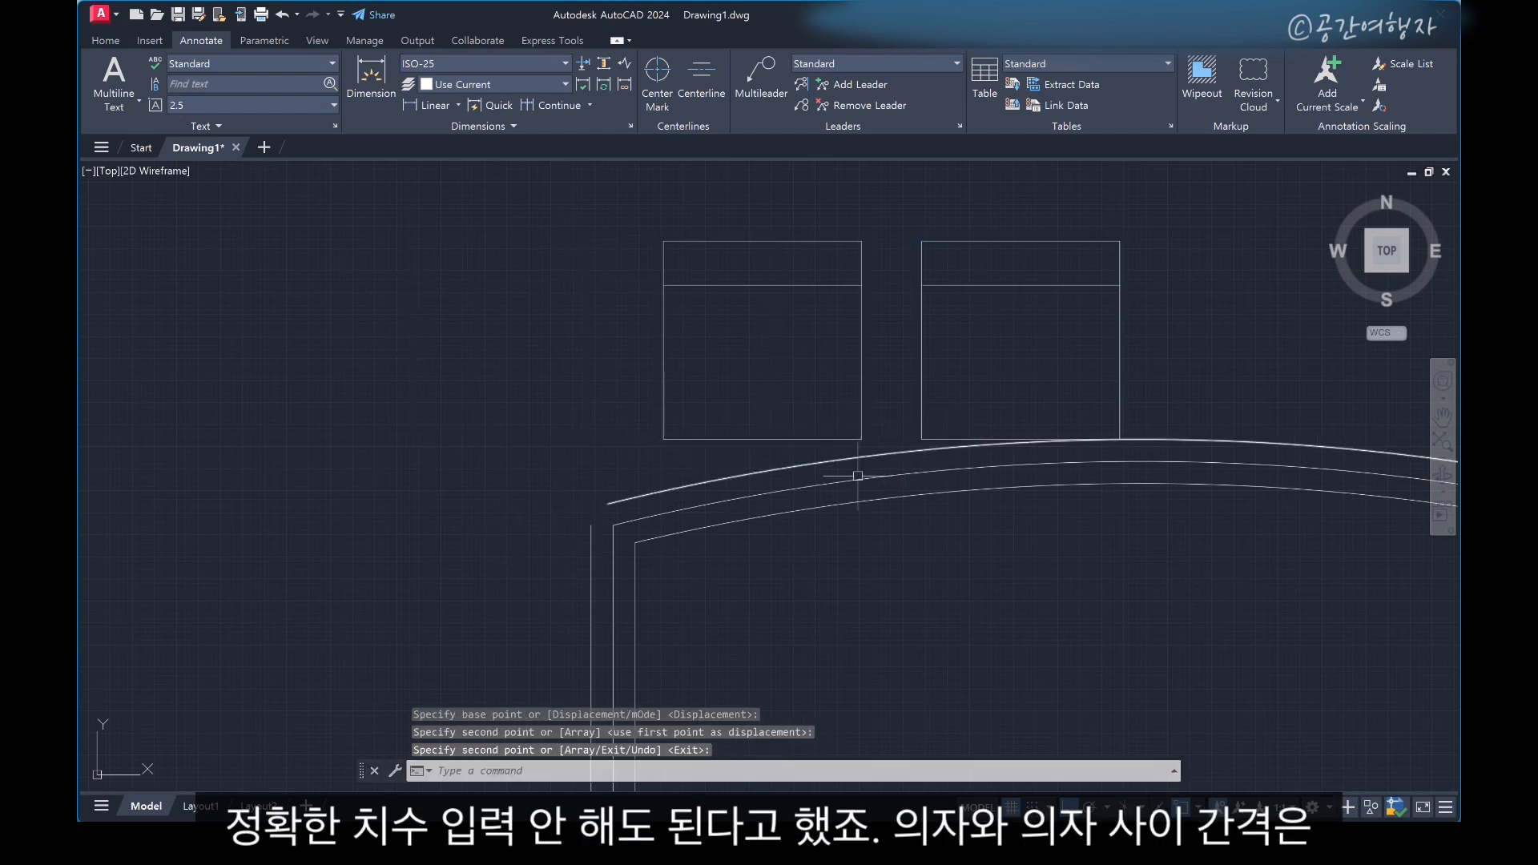
Examine where the lower edges of the two chairs meet the table's outer upper guide arc
scroll(405, 483, "down", 2)
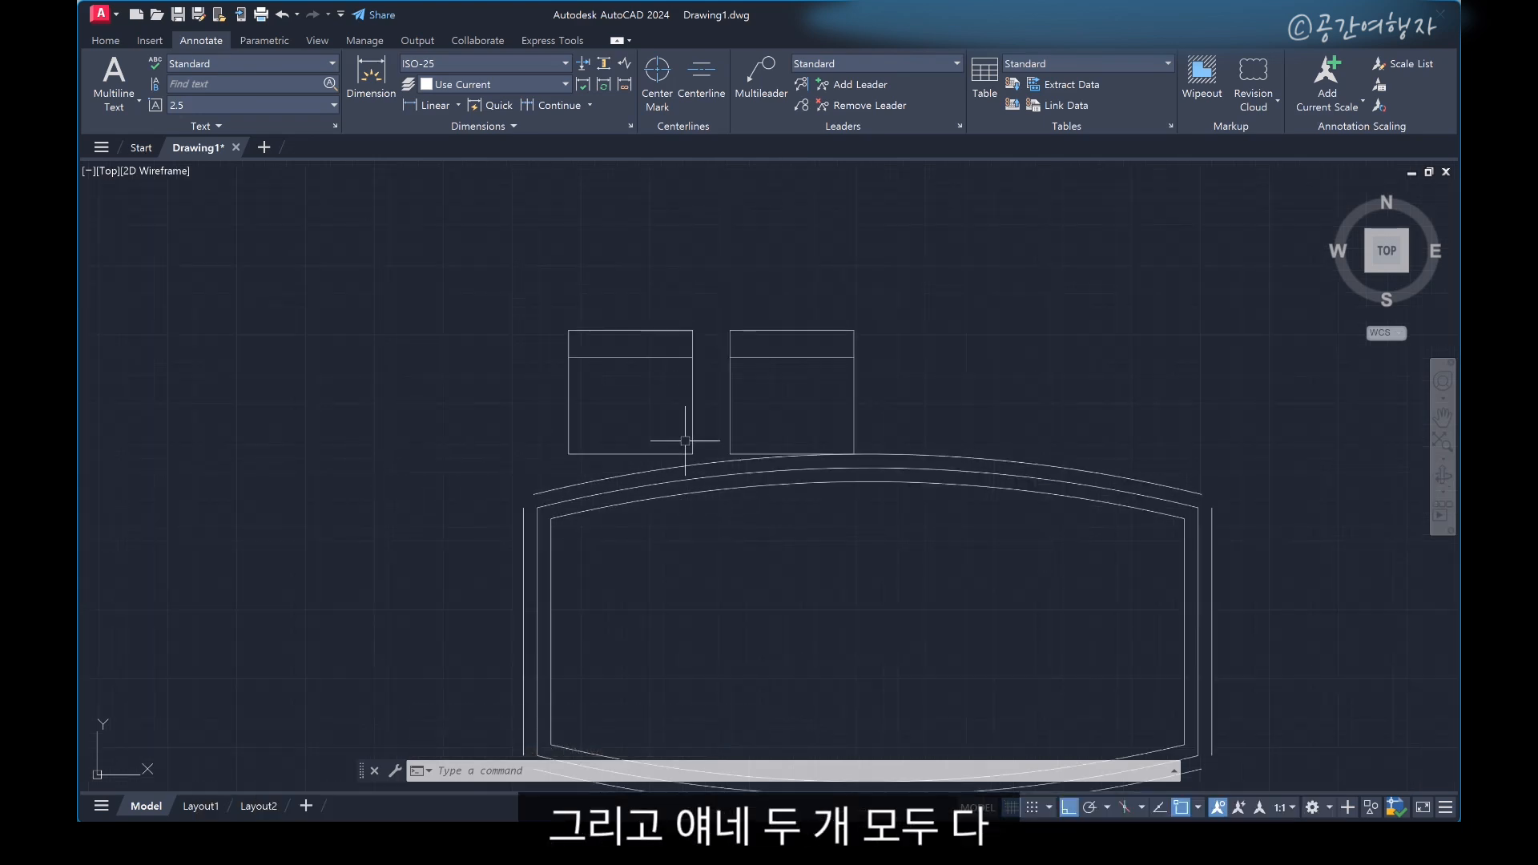
left_click(797, 455)
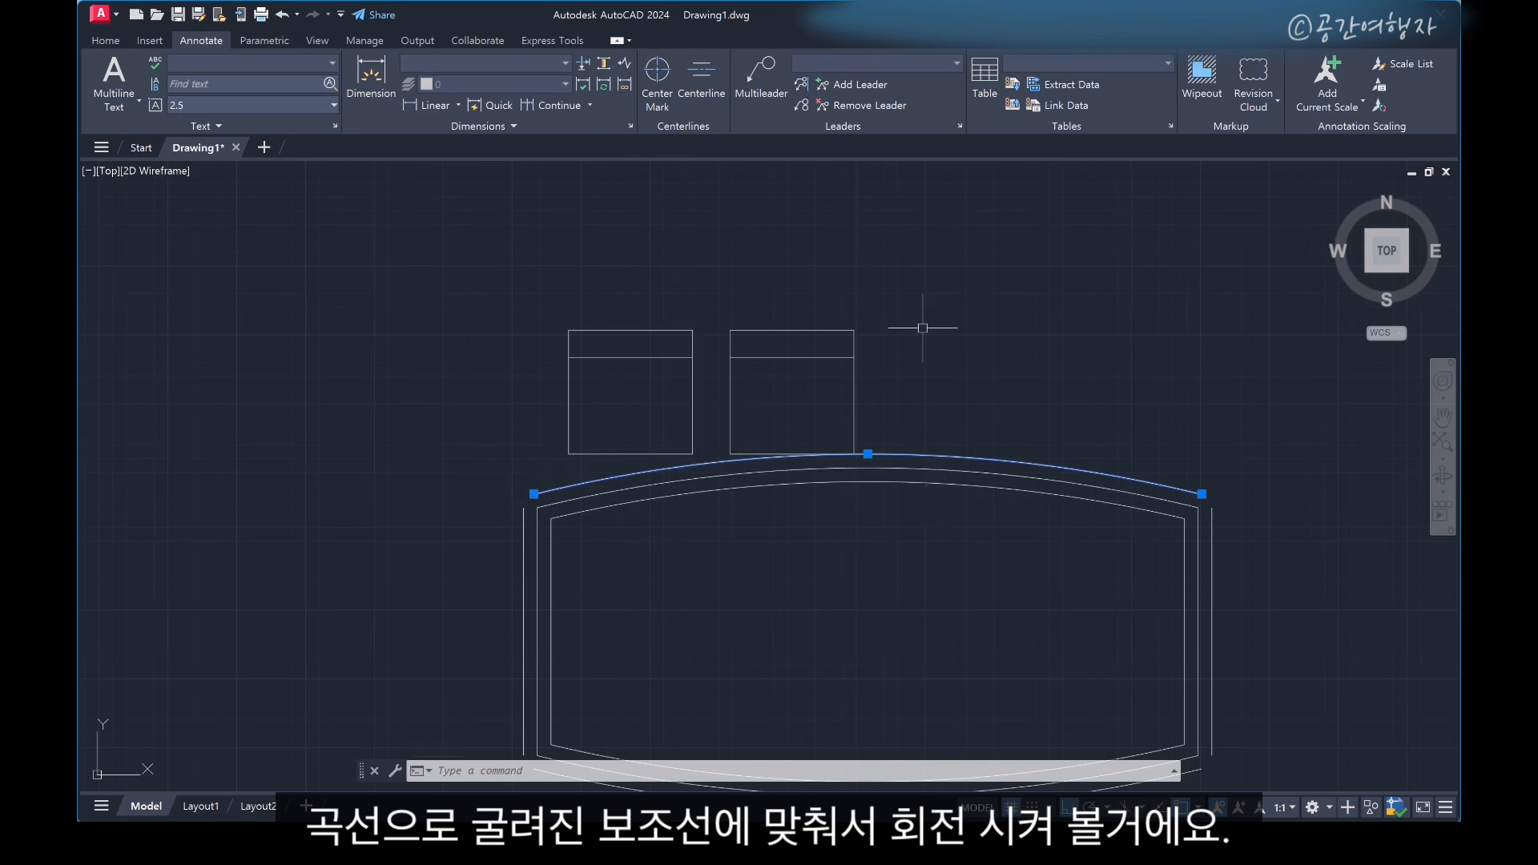
key("Escape")
scroll(670, 453, "up", 1)
scroll(981, 451, "up", 1)
left_click(978, 457)
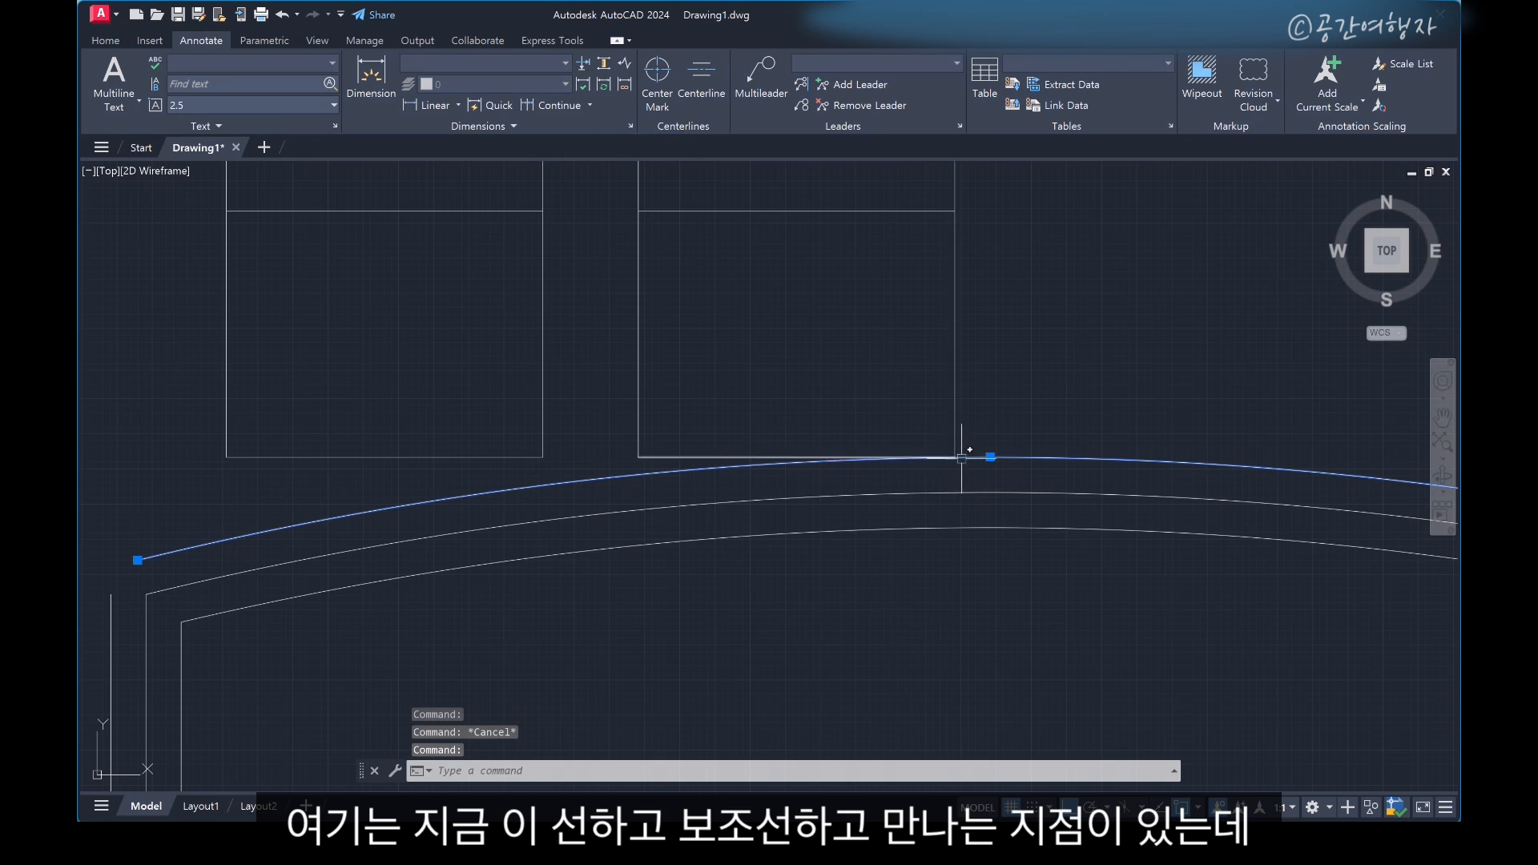
scroll(994, 451, "down", 2)
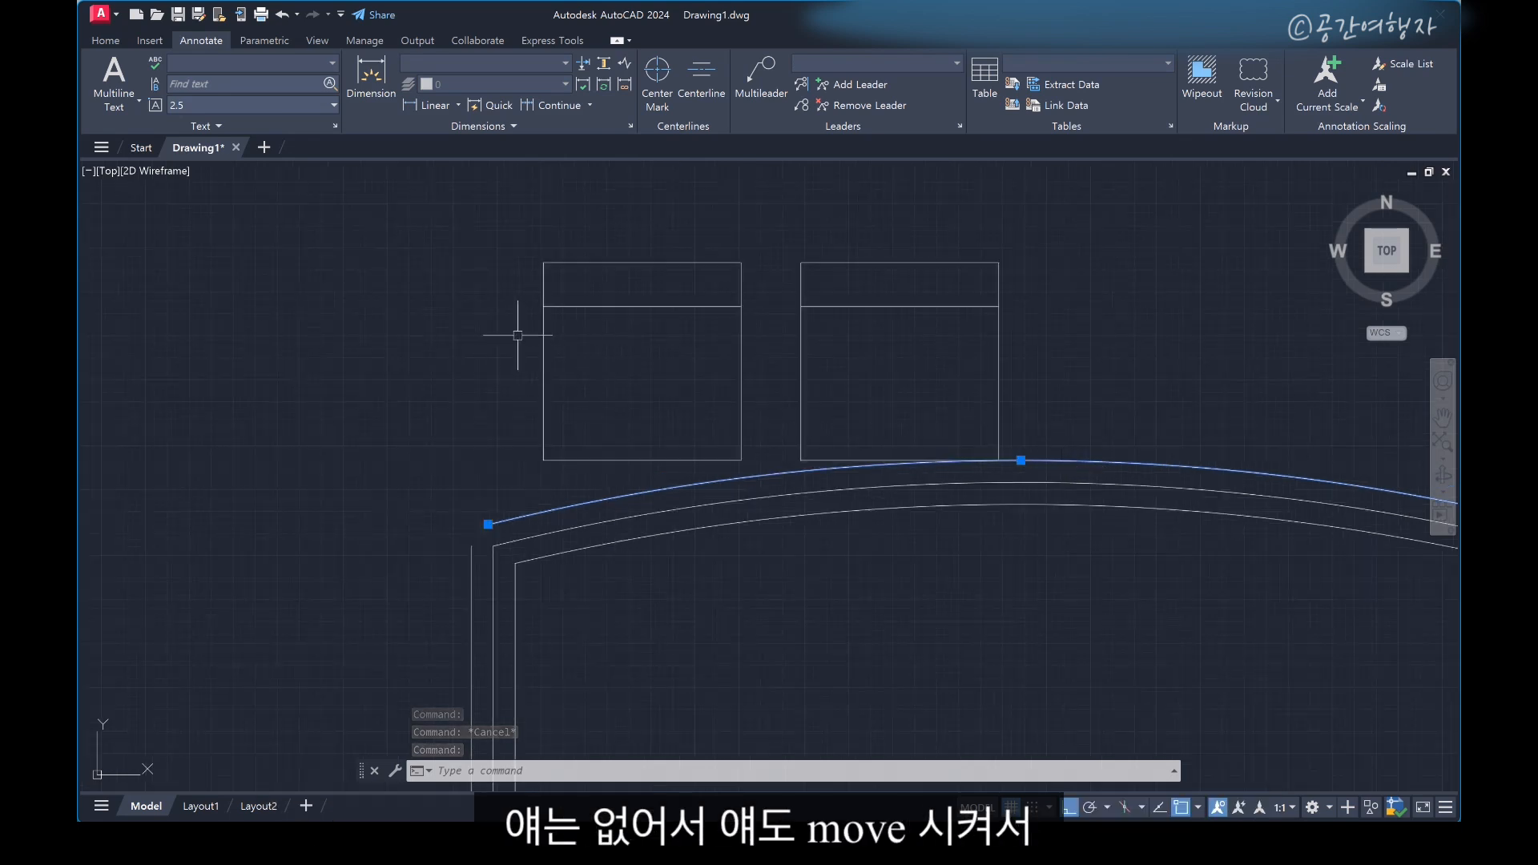
key("Escape")
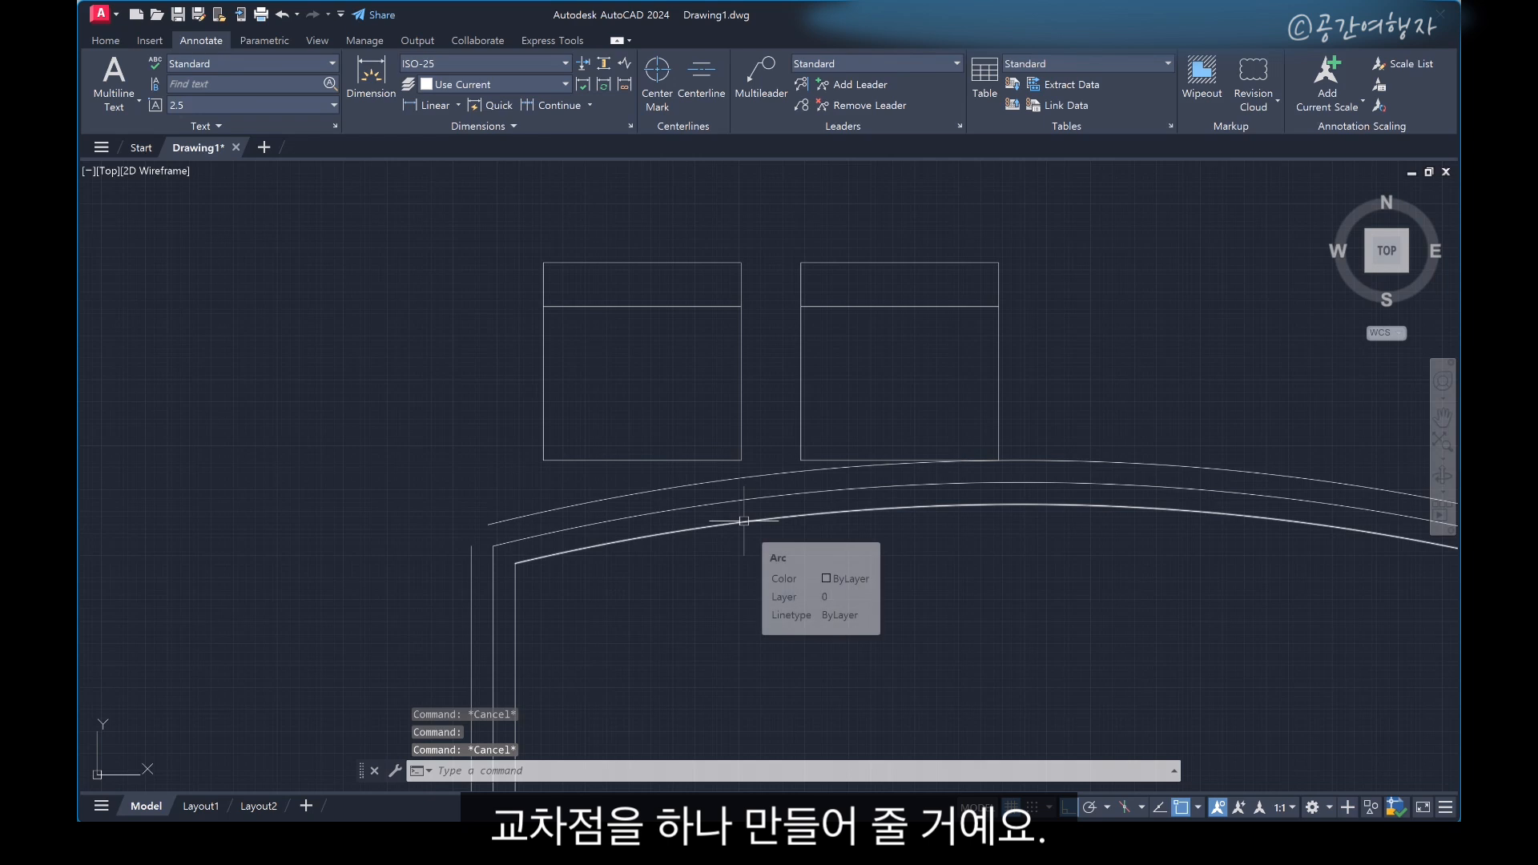
Move the left chair straight down from its lower edge's midpoint onto the outer upper guide arc
type("m")
key("space")
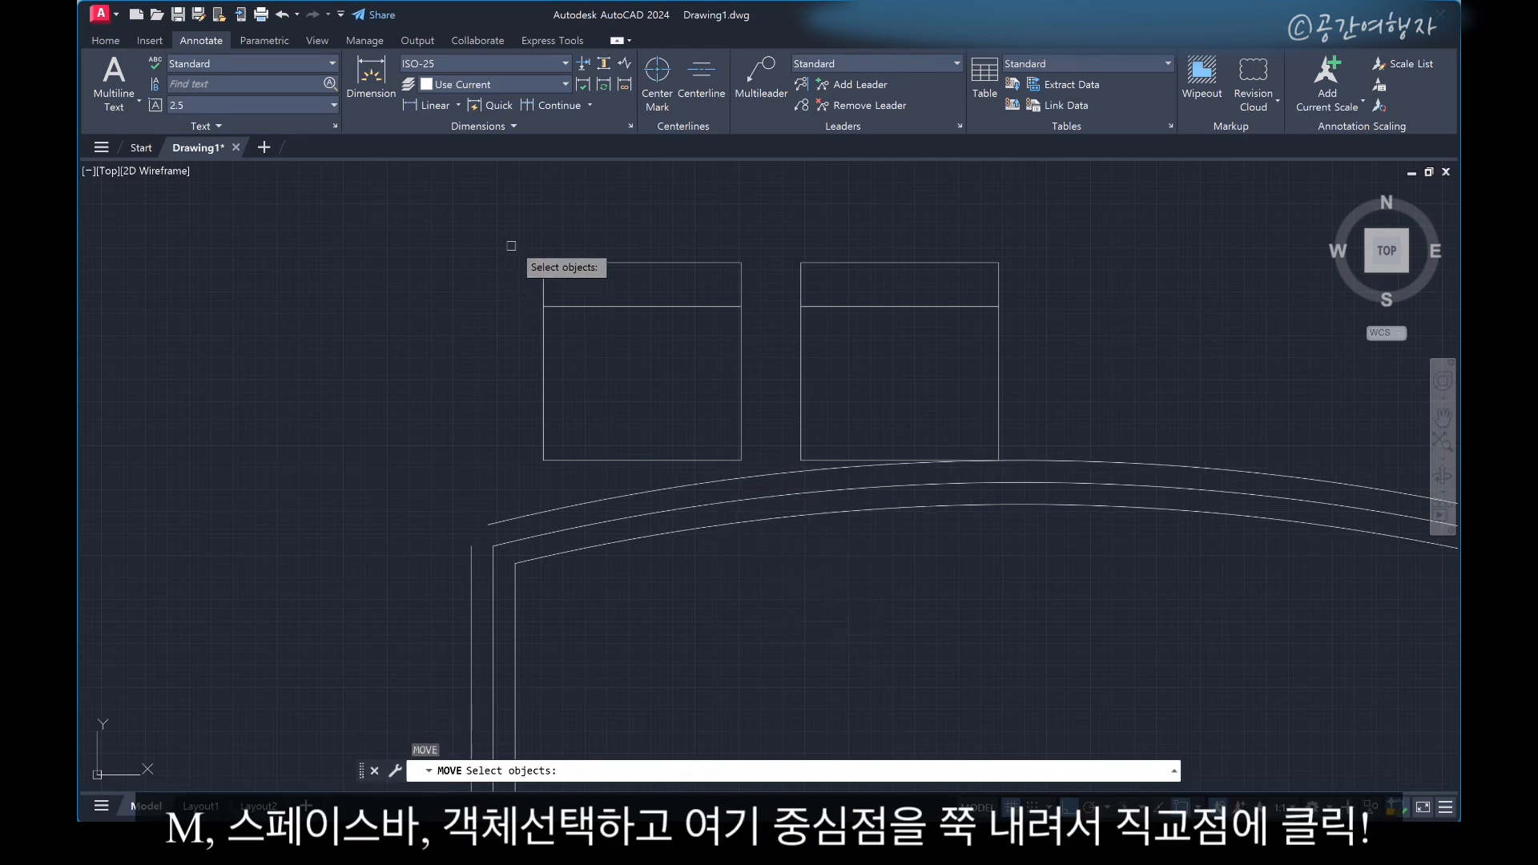
left_click(512, 243)
left_click(804, 571)
key("space")
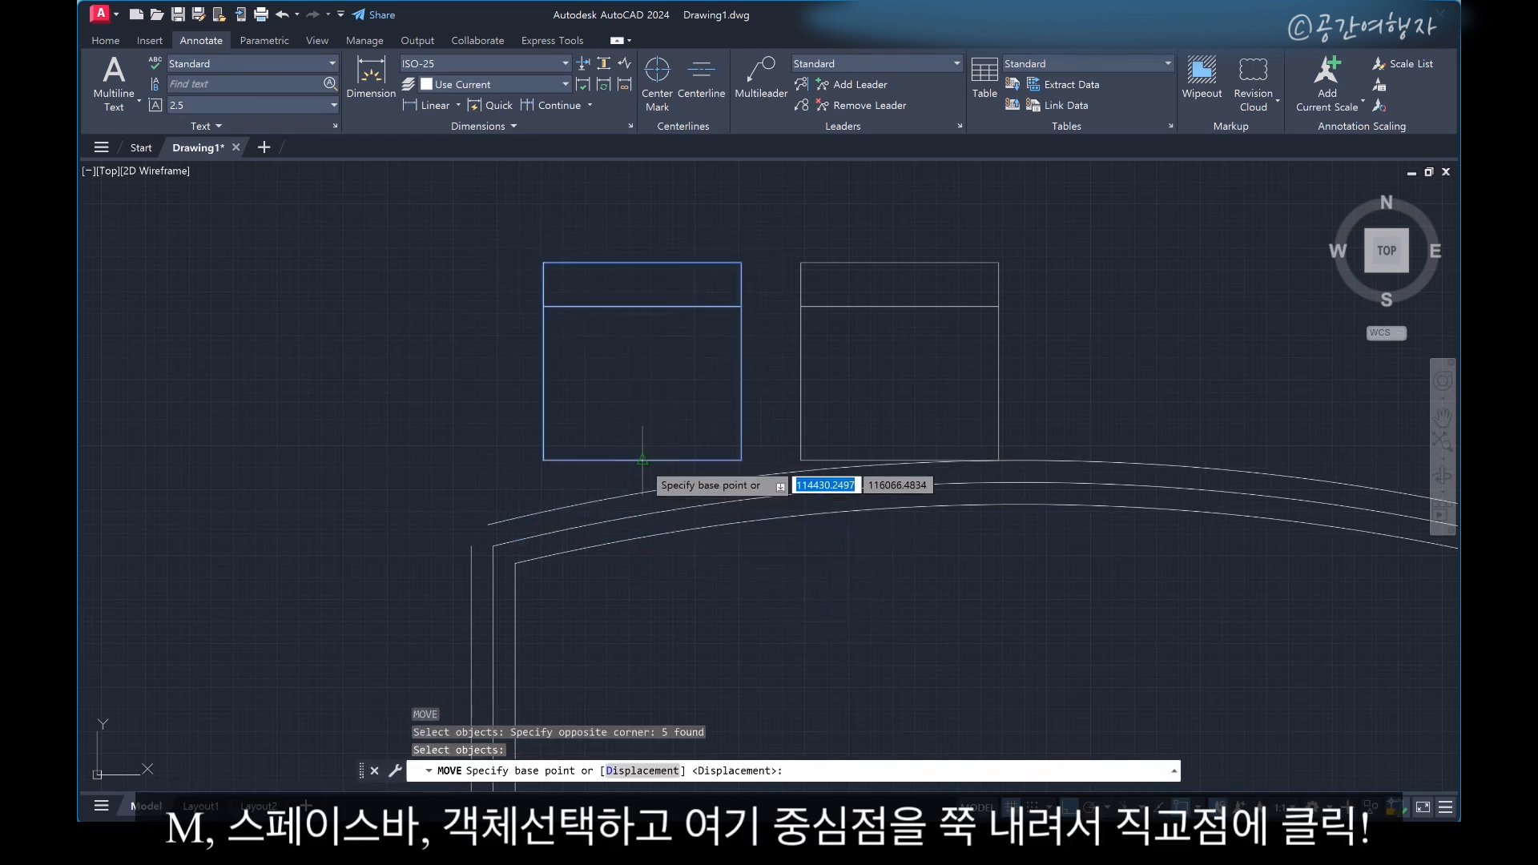
left_click(643, 460)
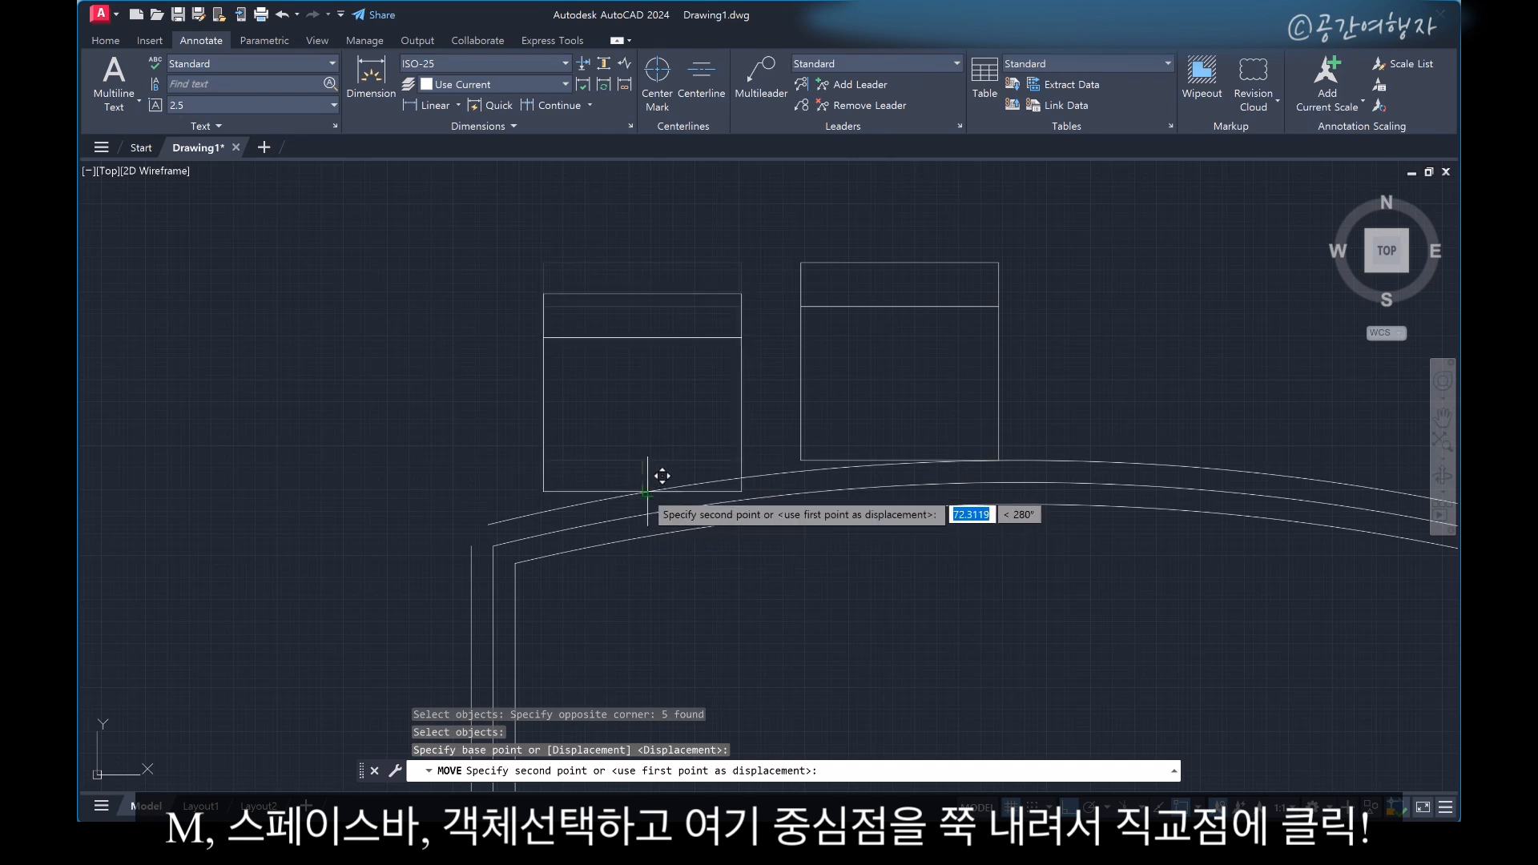
key("Escape")
scroll(443, 592, "down", 2)
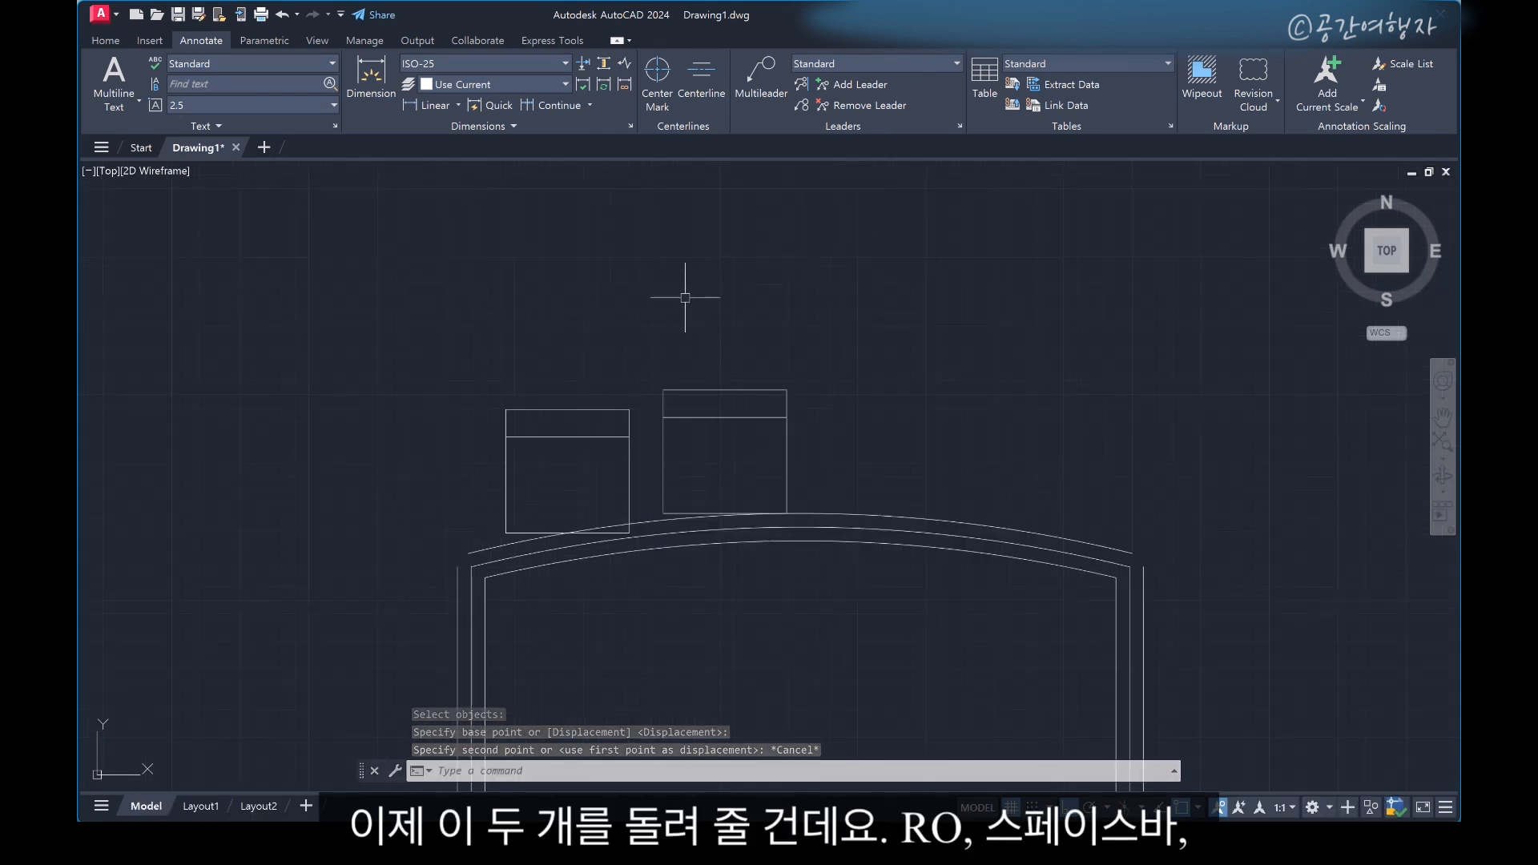
Rotate the chair nearest the arc's midpoint about 3° counterclockwise around its lower-right corner, with Ortho off, to follow the guide arc
type("RO")
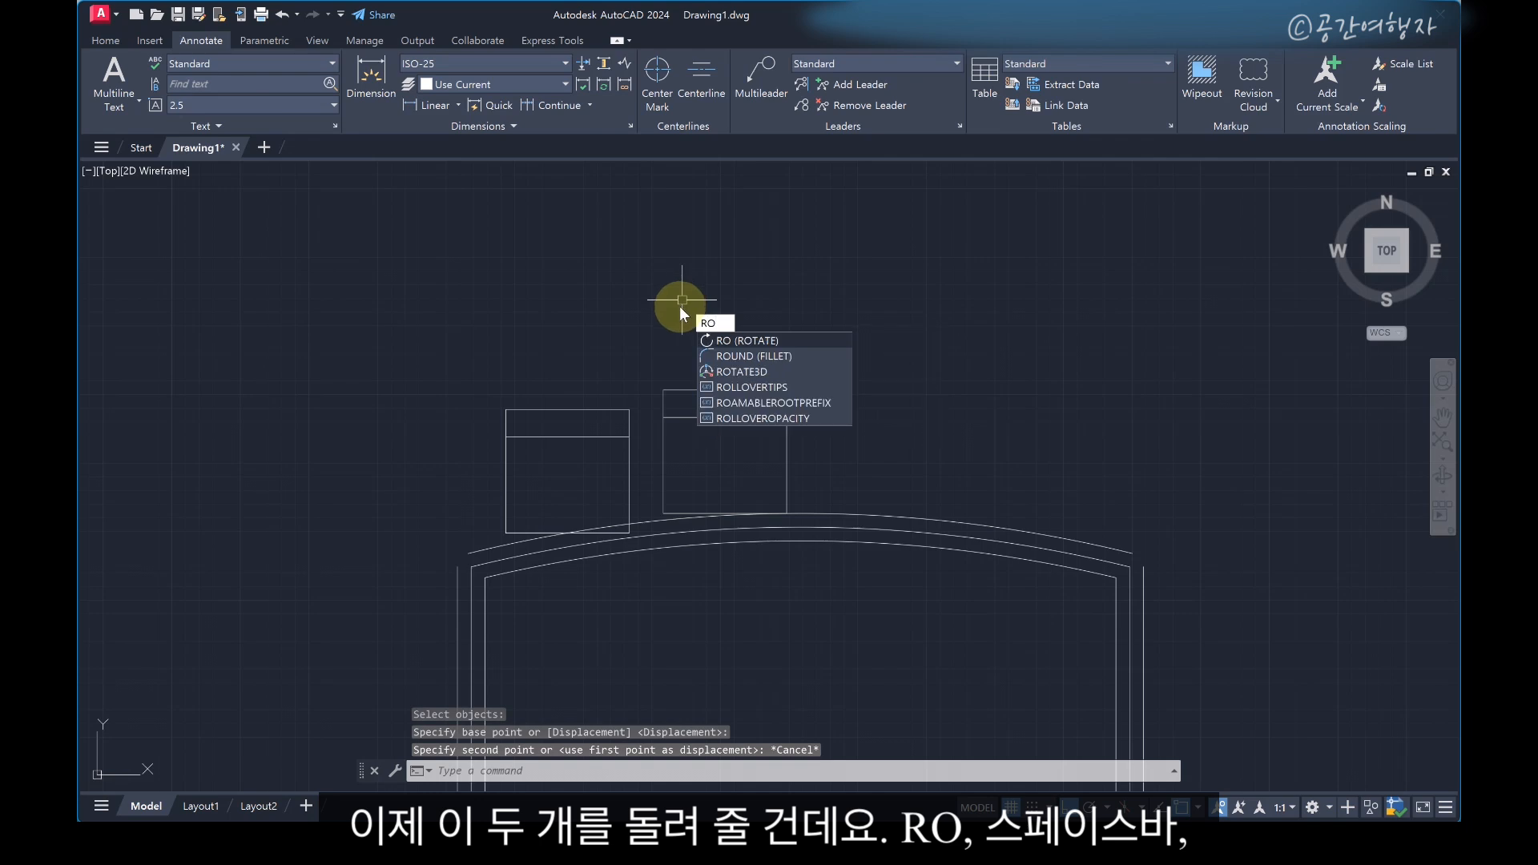
key("space")
left_click(657, 373)
left_click(825, 482)
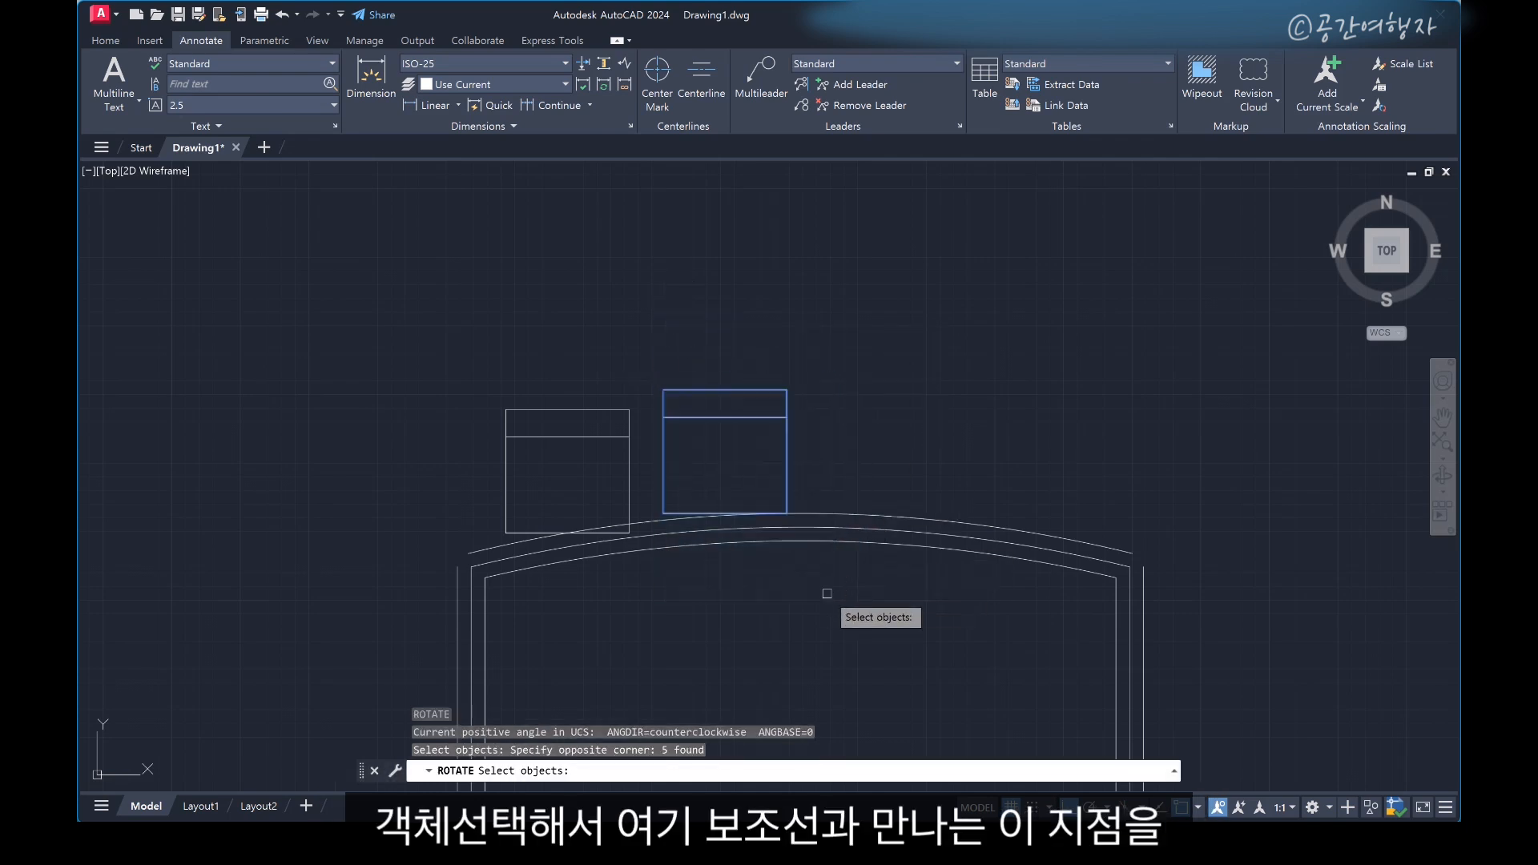
key("space")
scroll(822, 513, "up", 4)
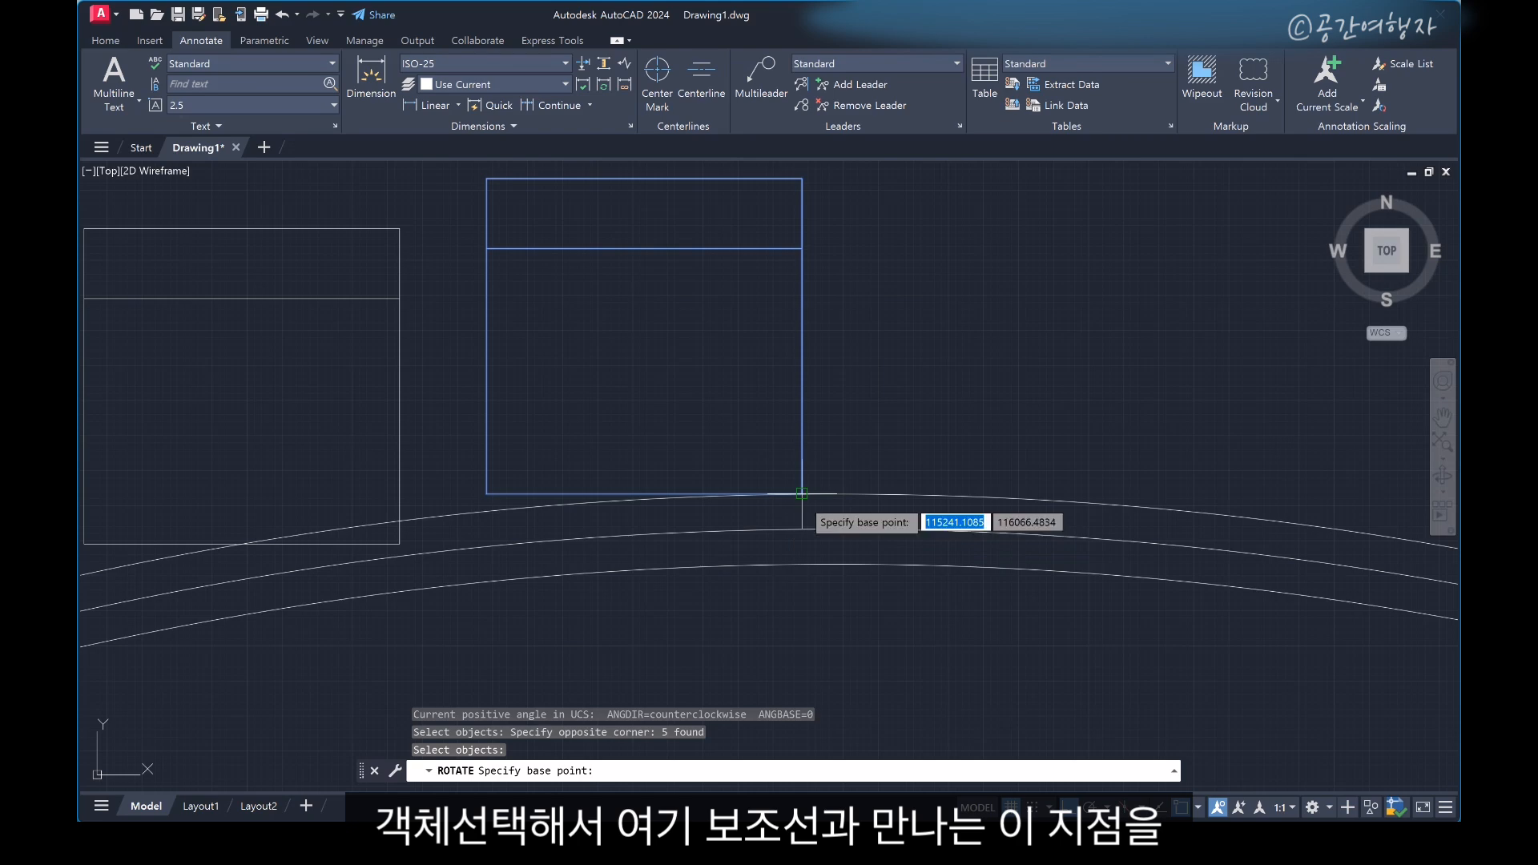
left_click(802, 494)
scroll(756, 477, "down", 4)
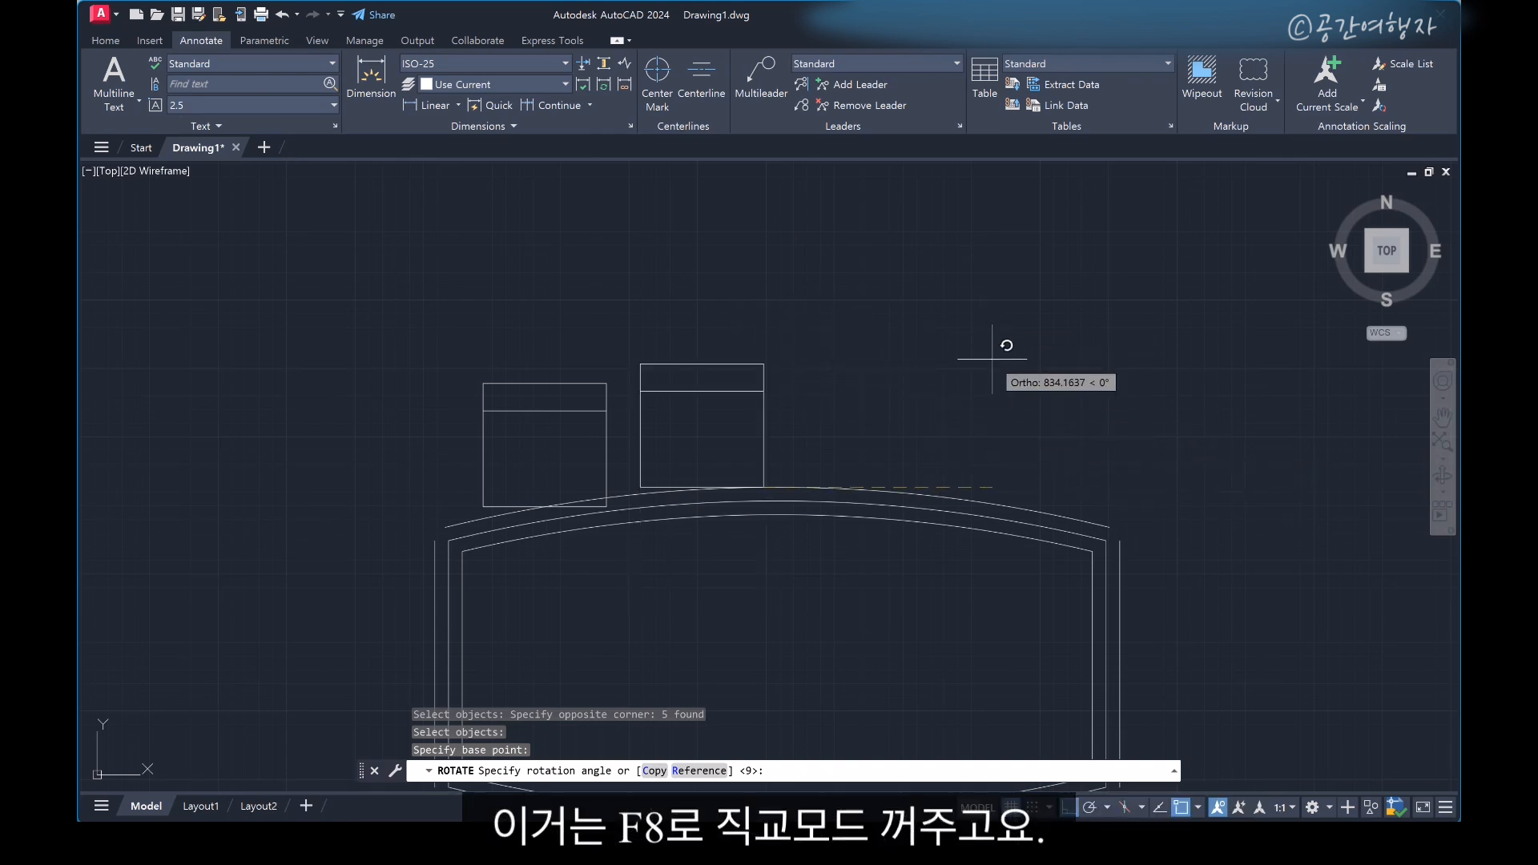
key("F8")
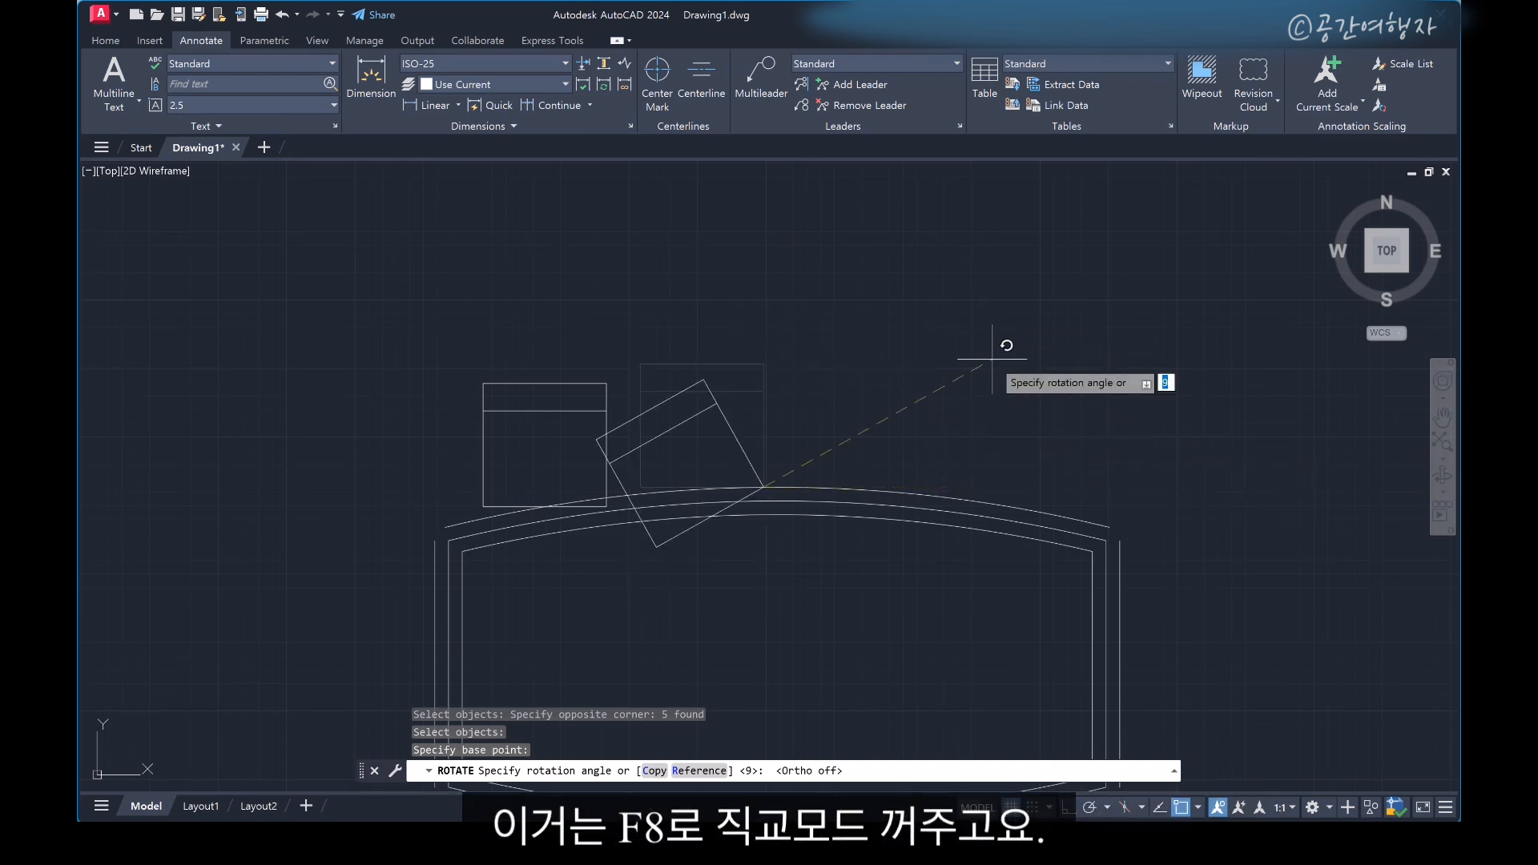
left_click(1188, 465)
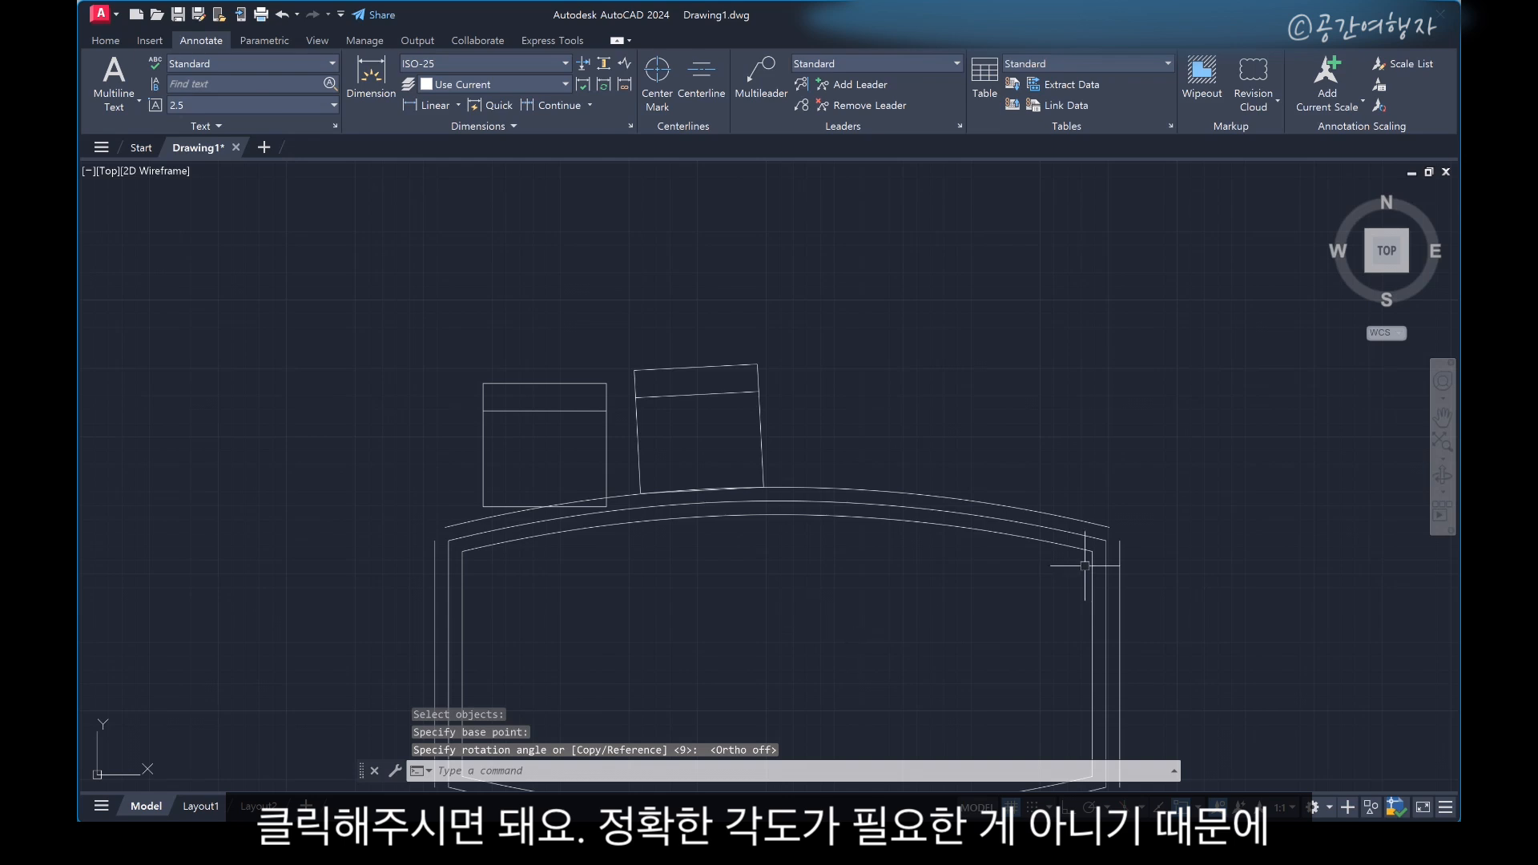
Rotate the left chair counterclockwise around its lower edge's midpoint on the guide arc until it follows the curve
mouse_move(896, 590)
middle_mouse_down()
mouse_move(1053, 594)
mouse_move(1111, 565)
middle_mouse_up()
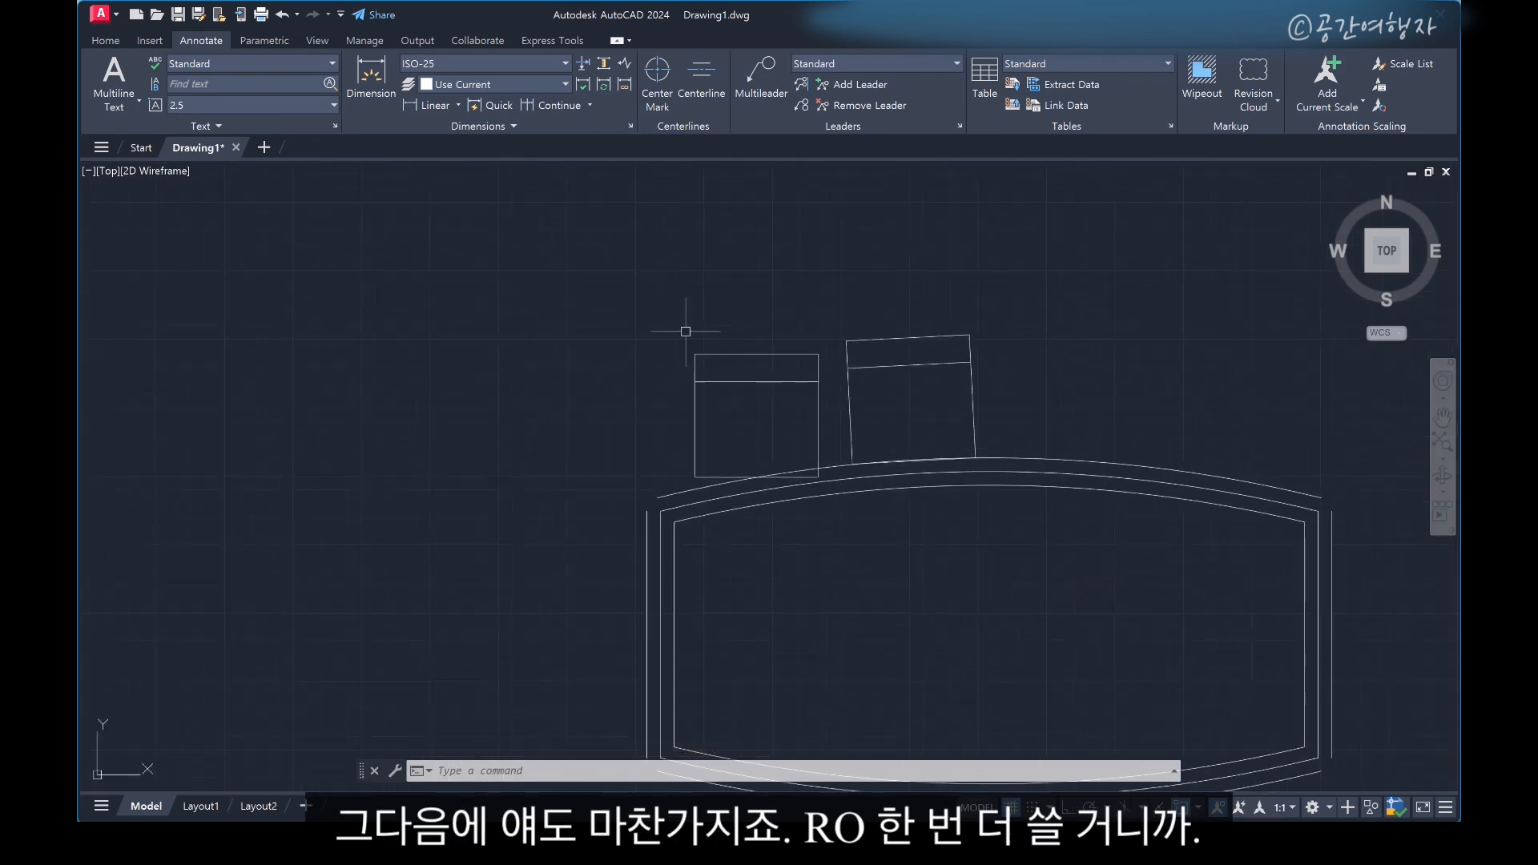
type("ro")
key("space")
left_click(683, 332)
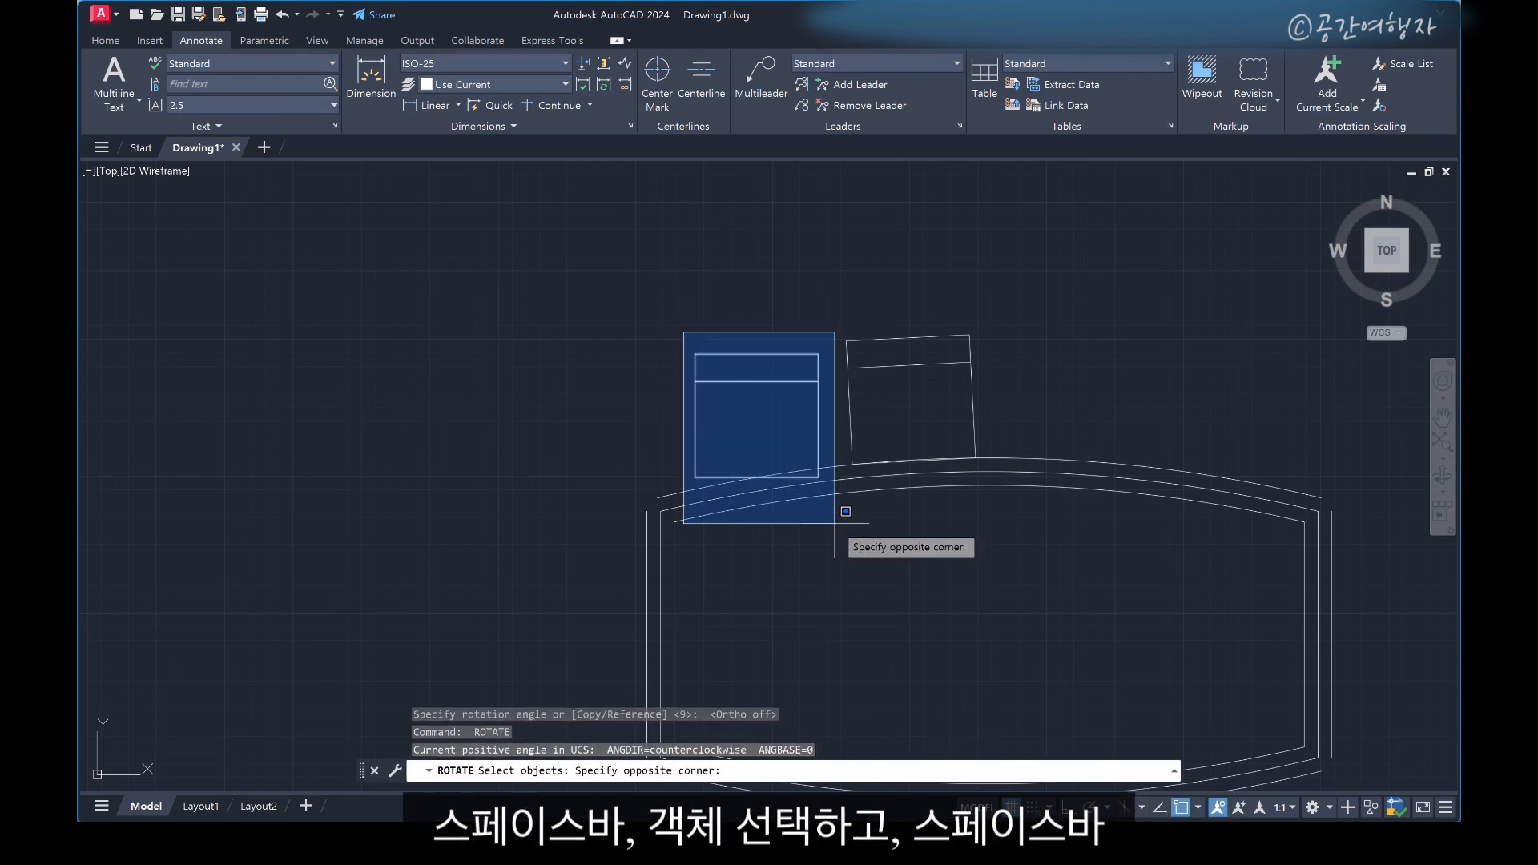
left_click(835, 522)
key("space")
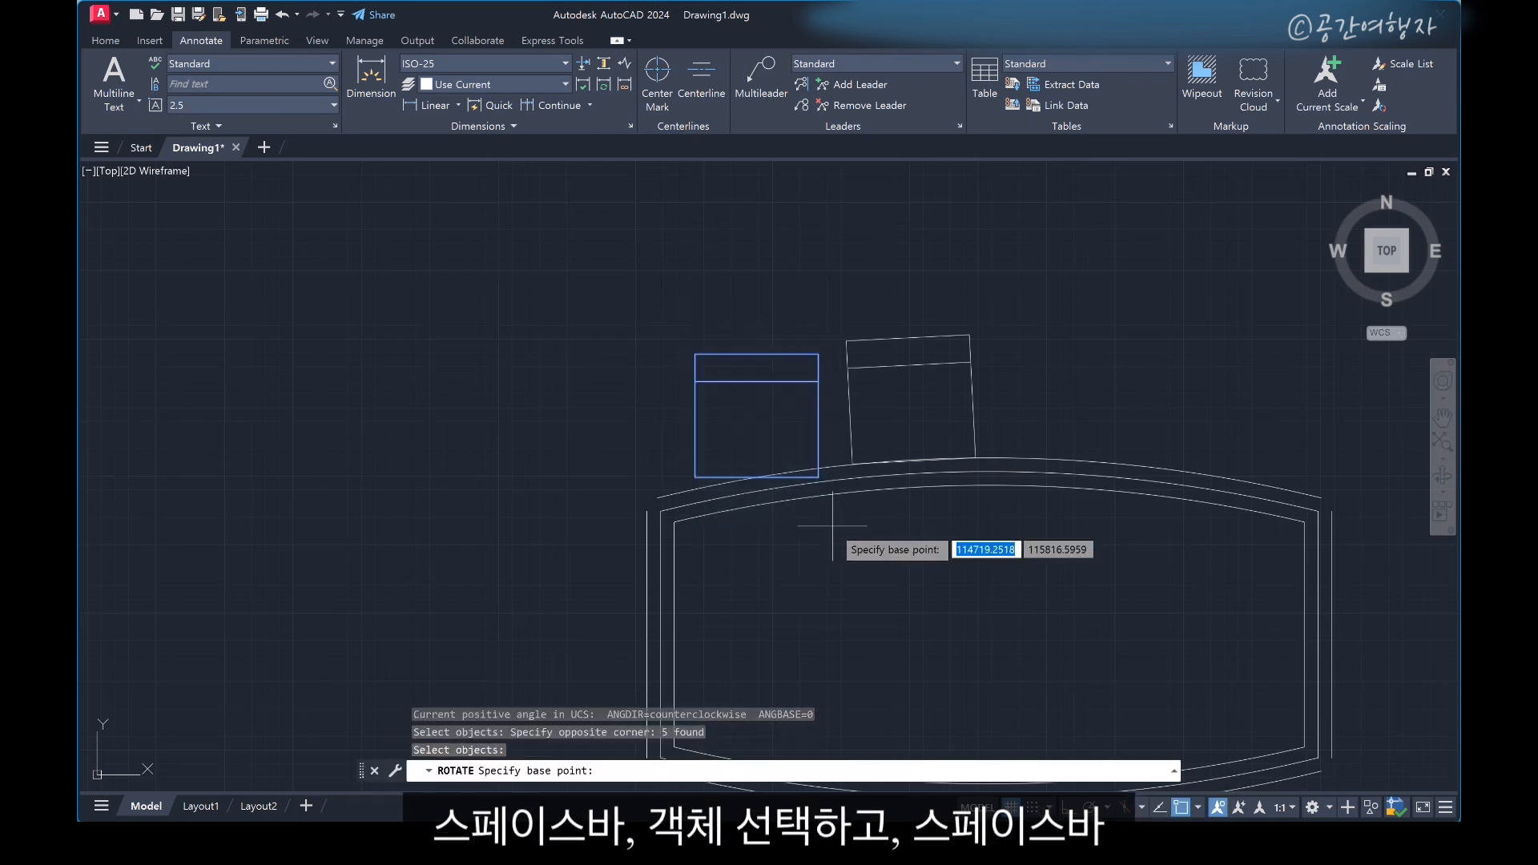
left_click(756, 479)
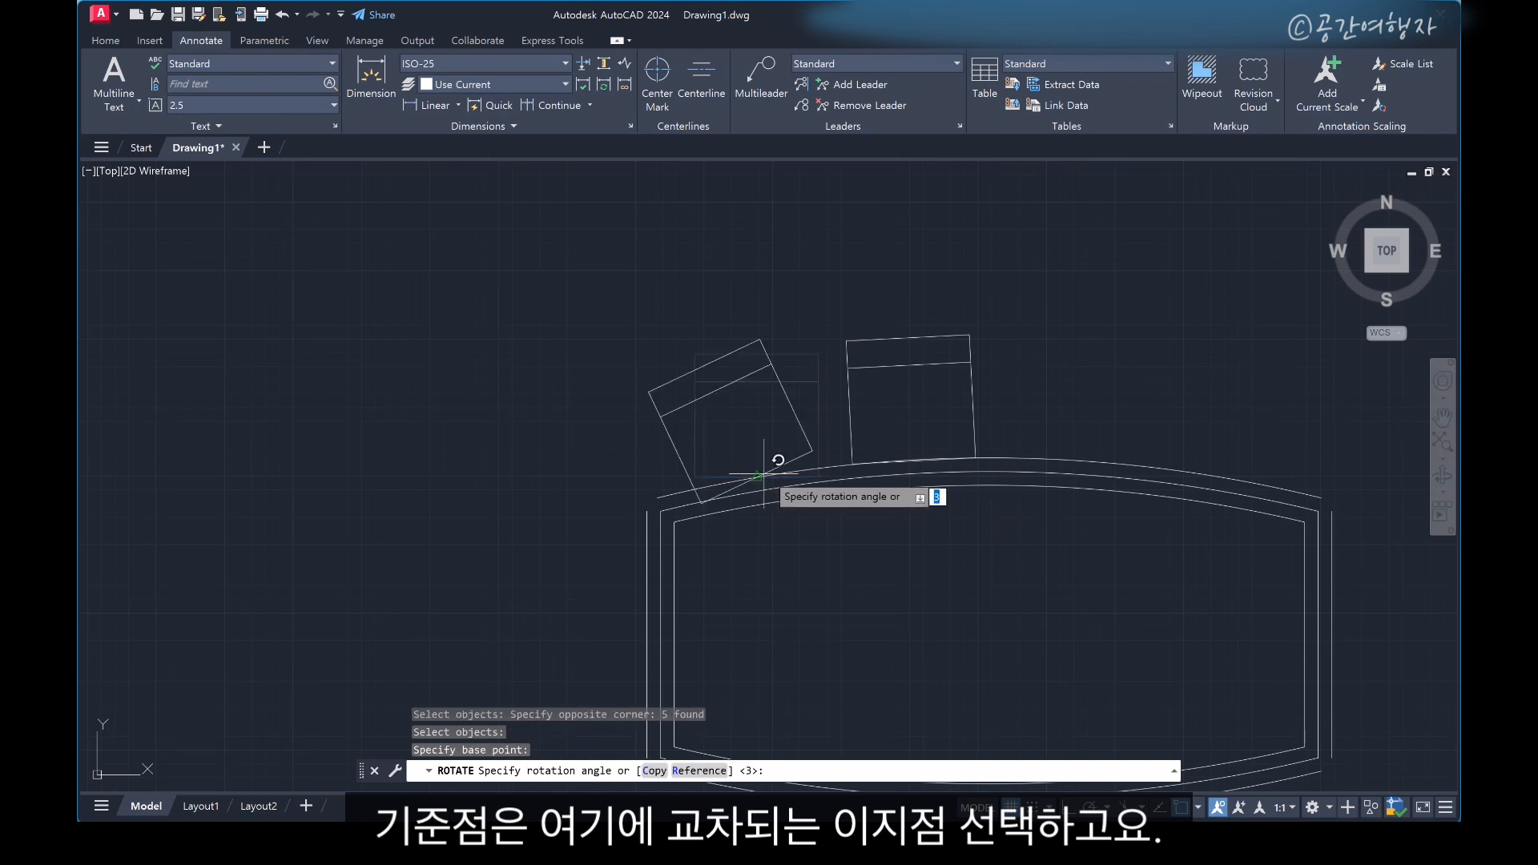
left_click(1315, 402)
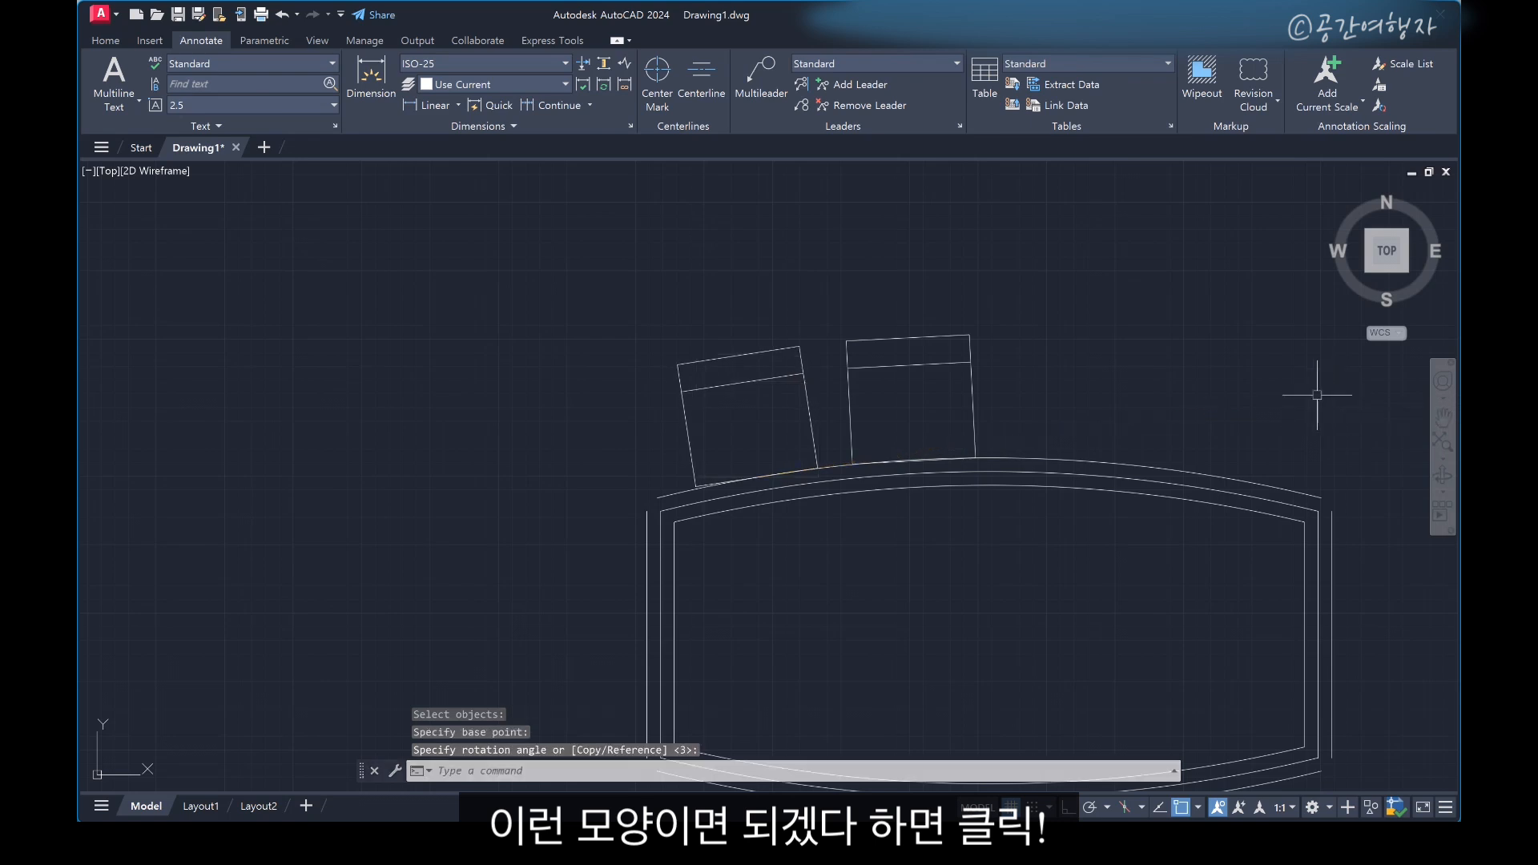
Mirror the two rotated chairs across the table's vertical centre axis with Ortho on, keeping the originals
scroll(584, 542, "down", 2)
scroll(564, 433, "up", 2)
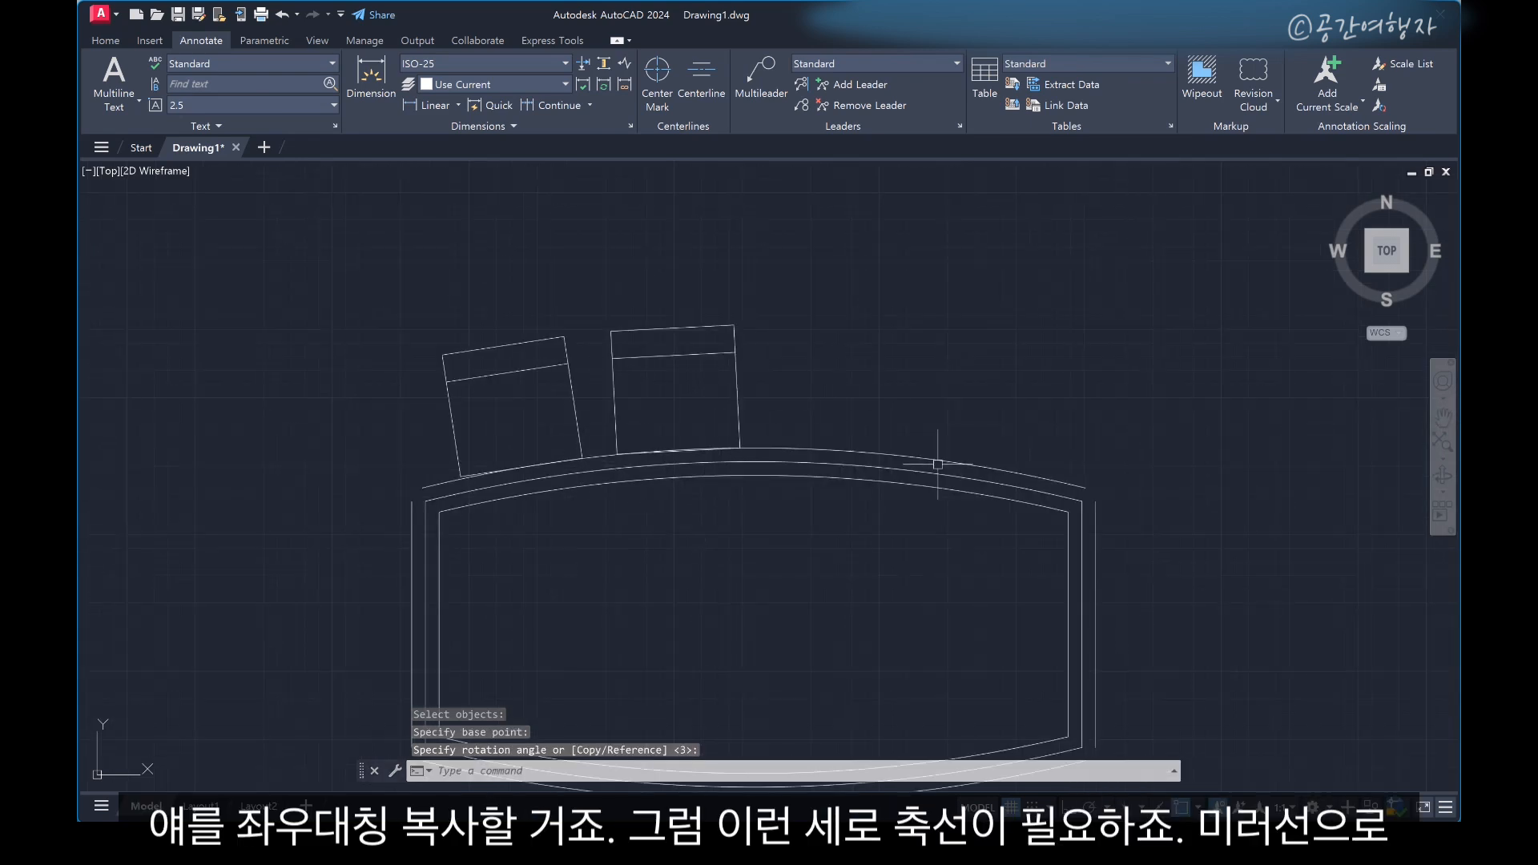
scroll(978, 395, "down", 2)
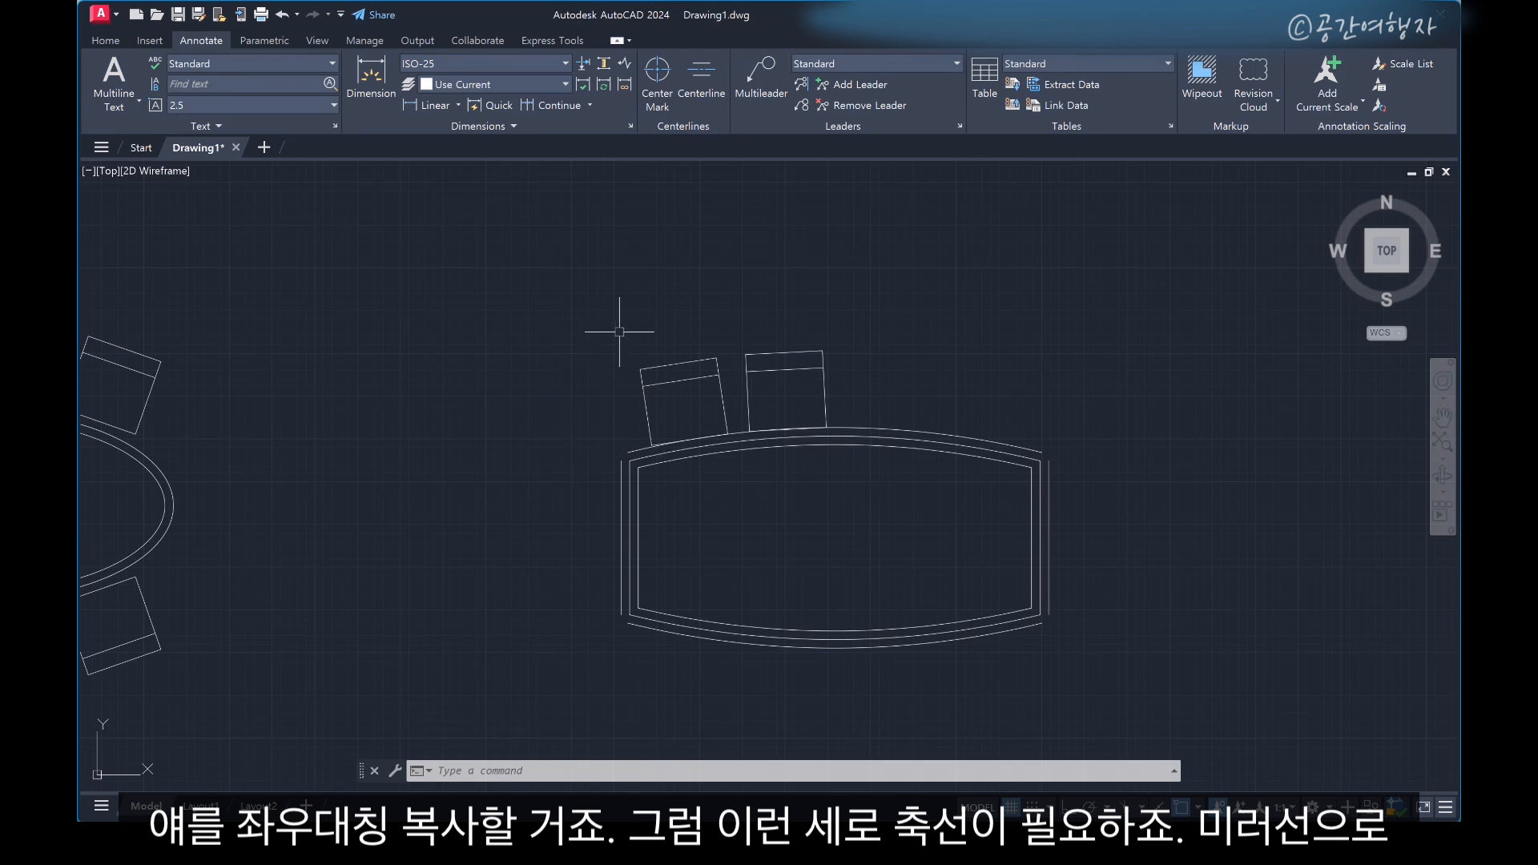
type("mi")
key("space")
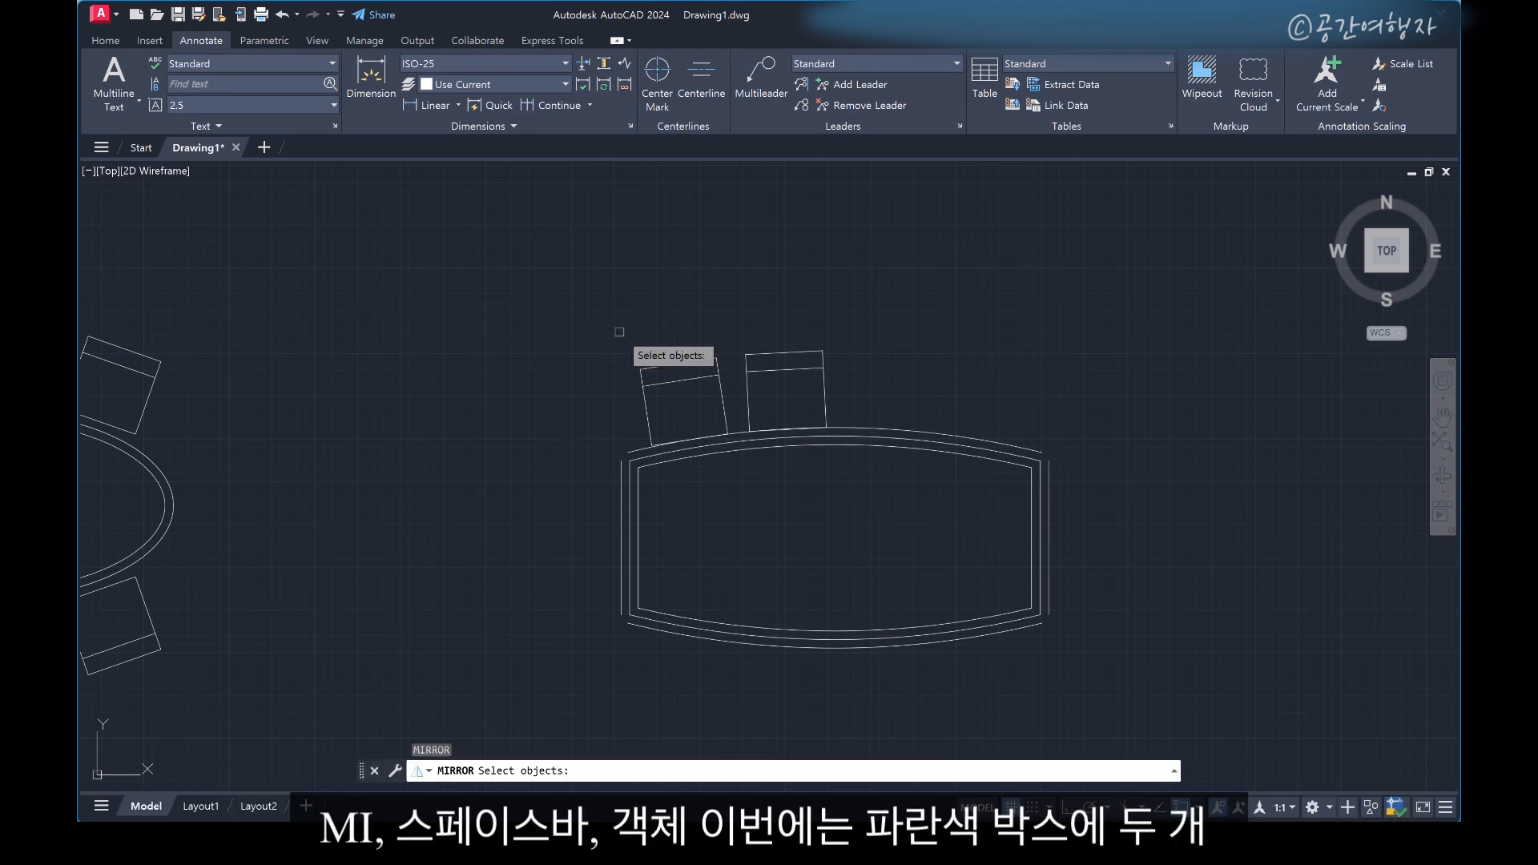
left_click(632, 307)
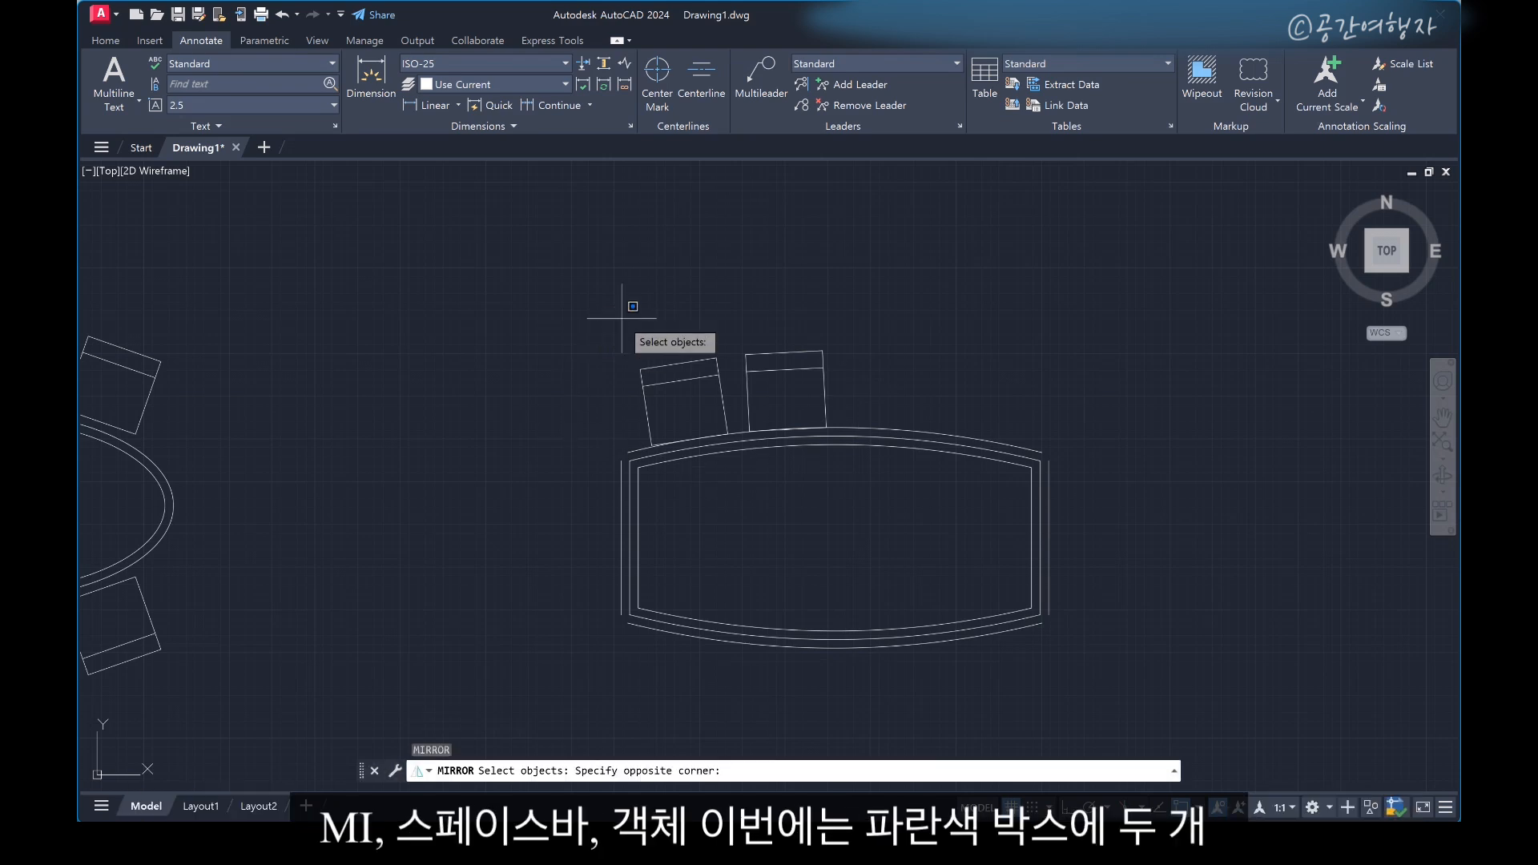
left_click(856, 481)
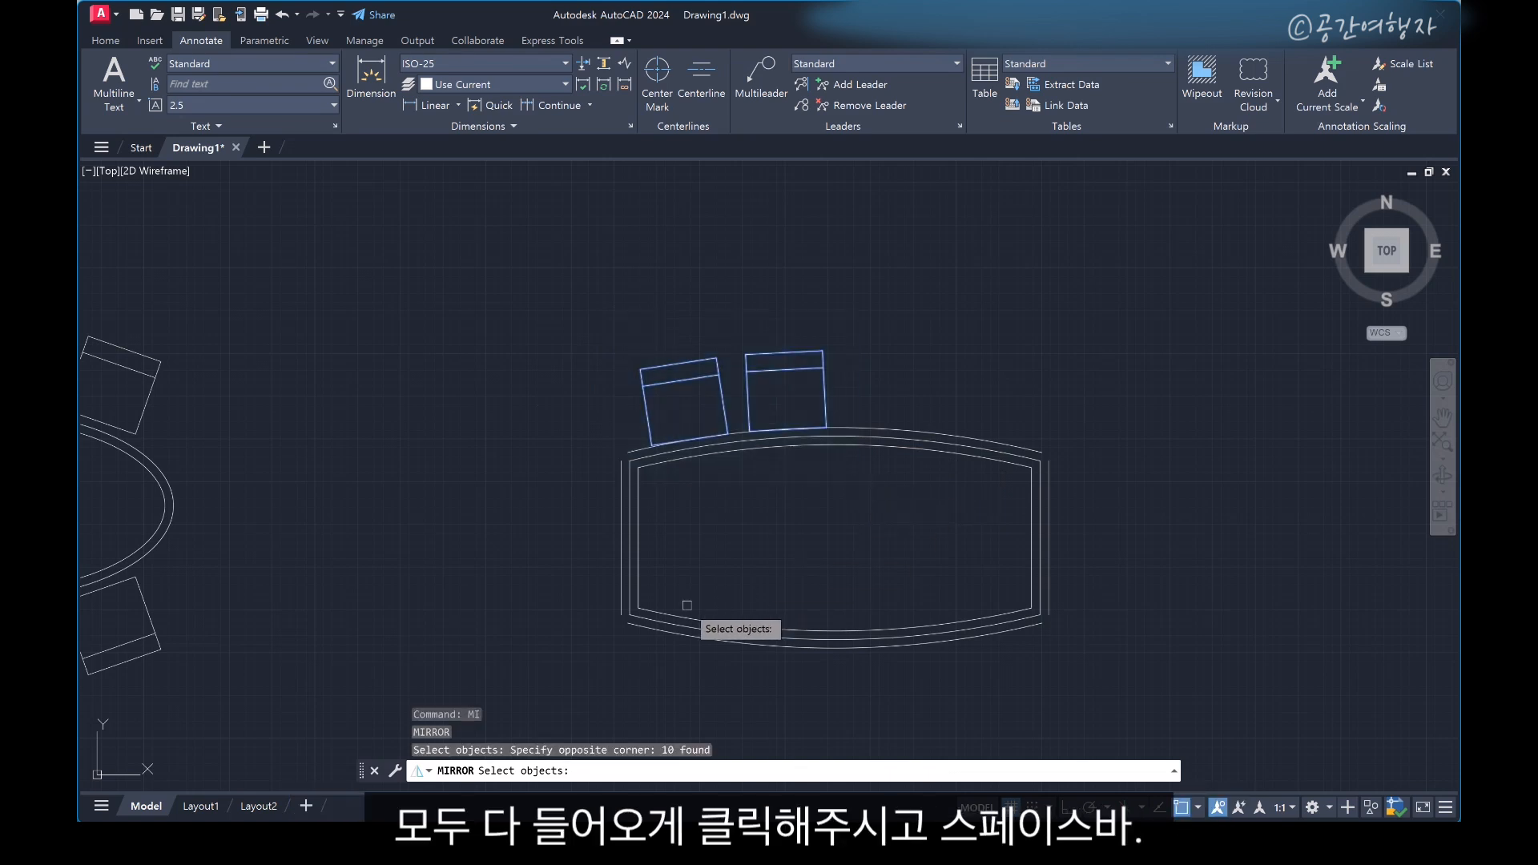
key("space")
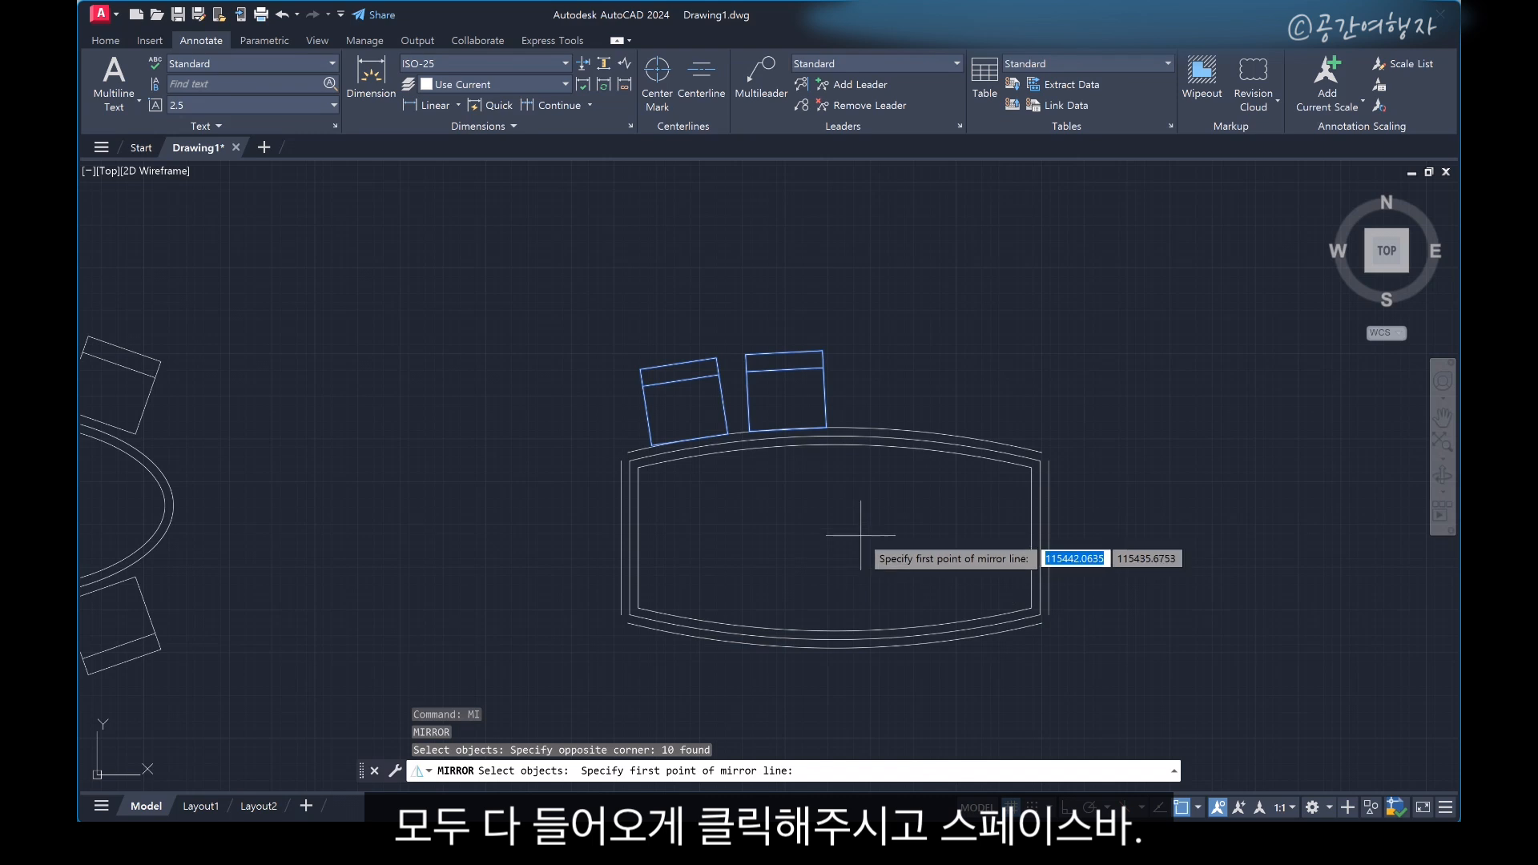
left_click(835, 443)
scroll(835, 443, "down", 3)
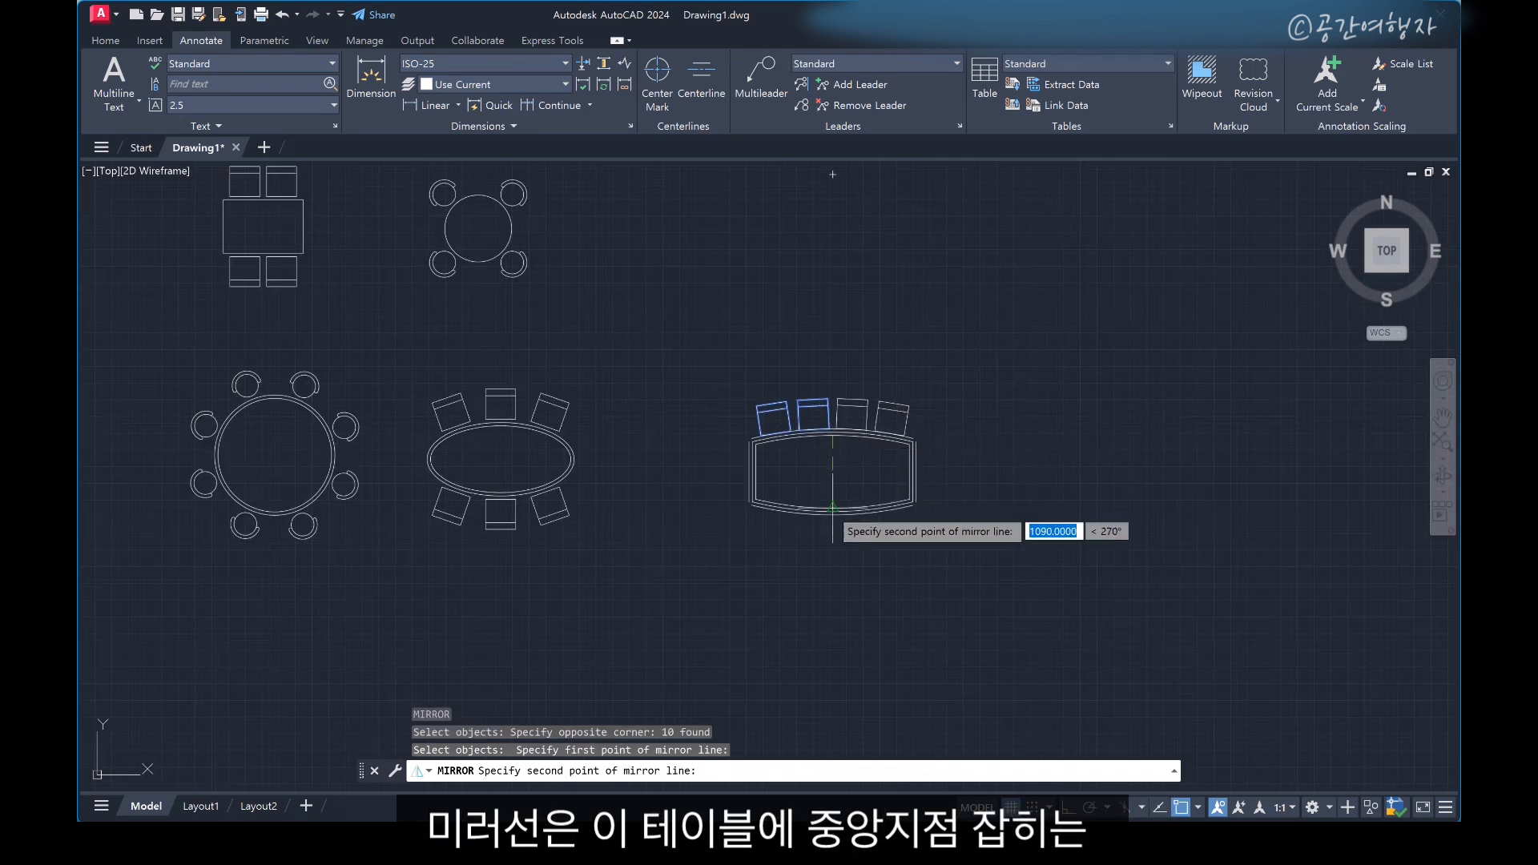
scroll(845, 521, "up", 2)
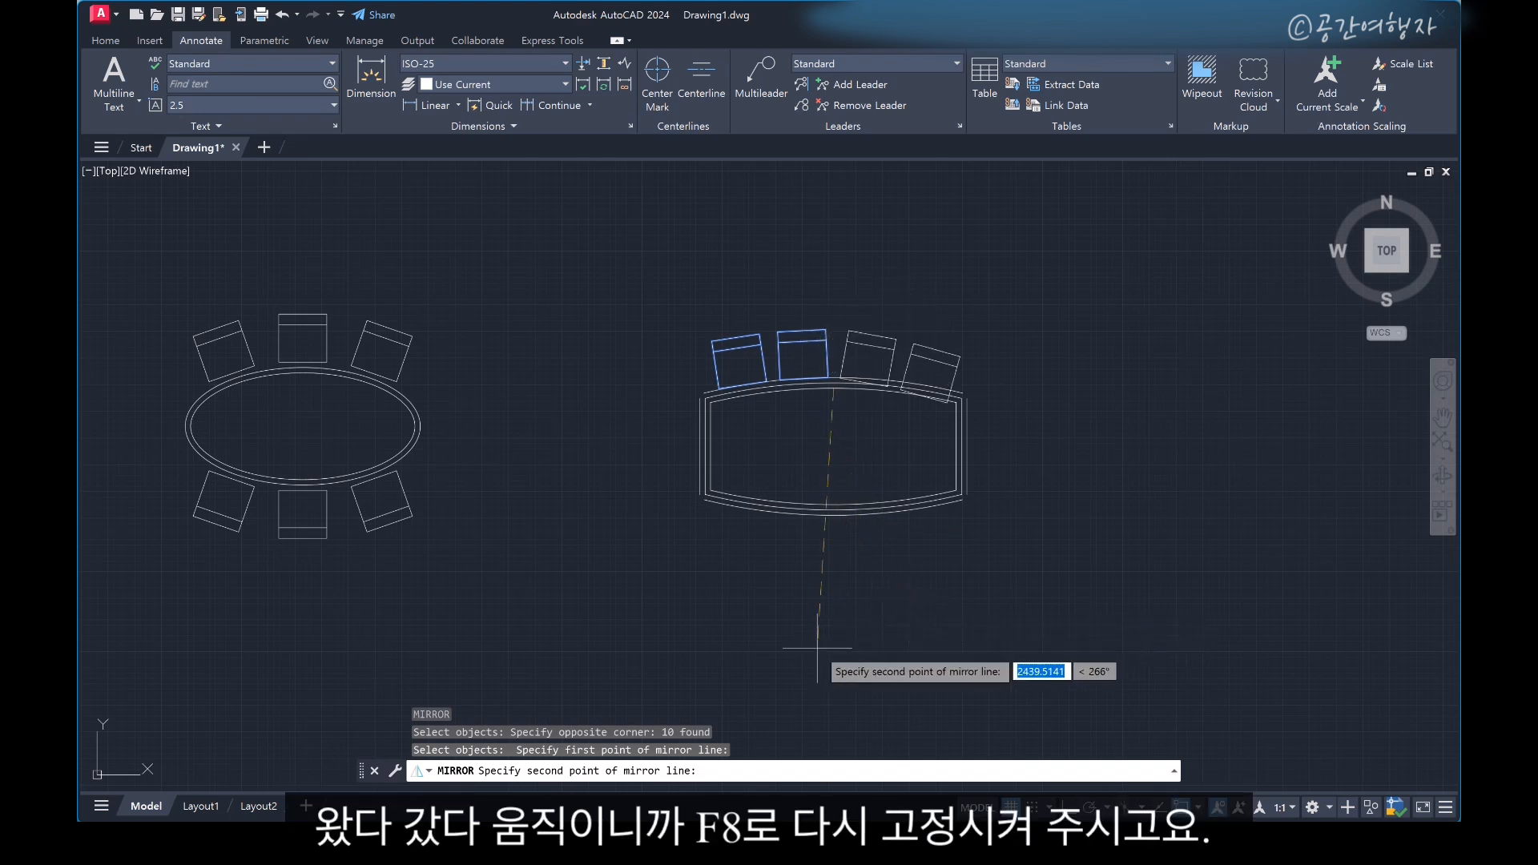
key("F8")
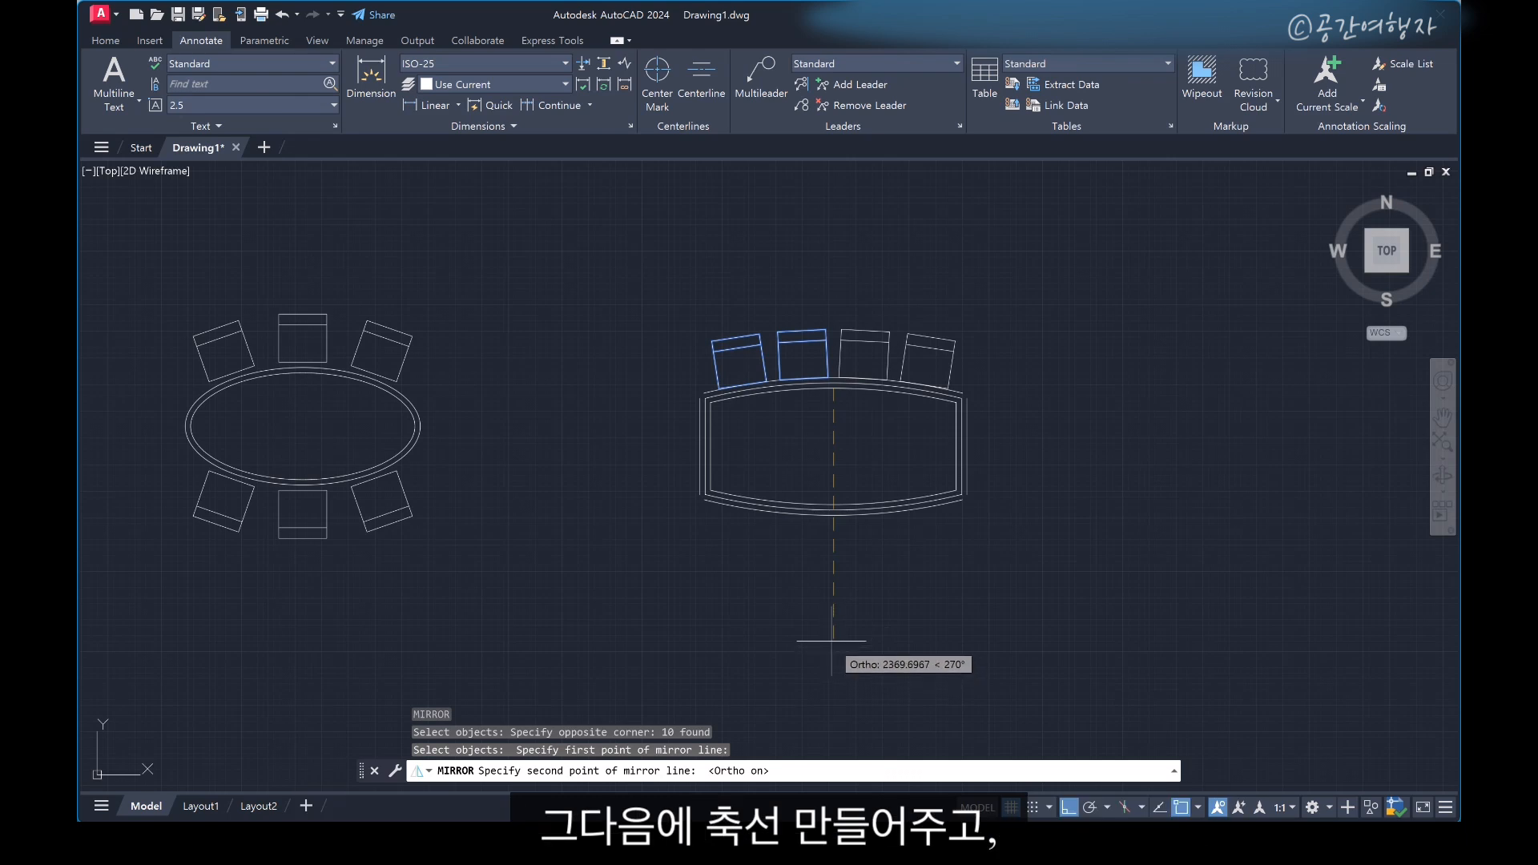
left_click(832, 641)
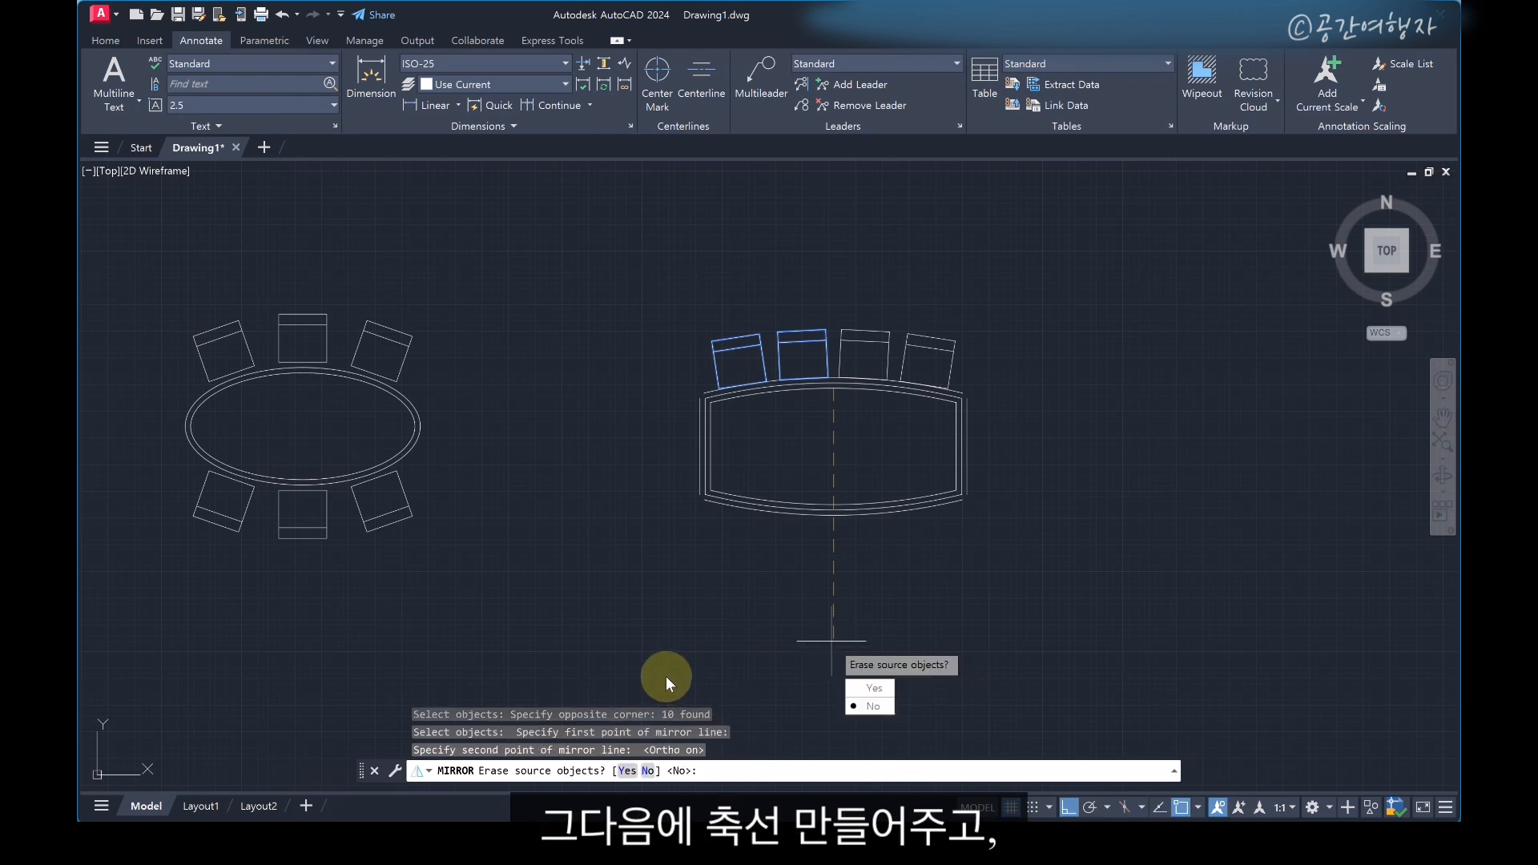
key("space")
Mirror the four upper chairs across the arc-sided table's horizontal centre axis, keeping the originals
scroll(921, 309, "up", 2)
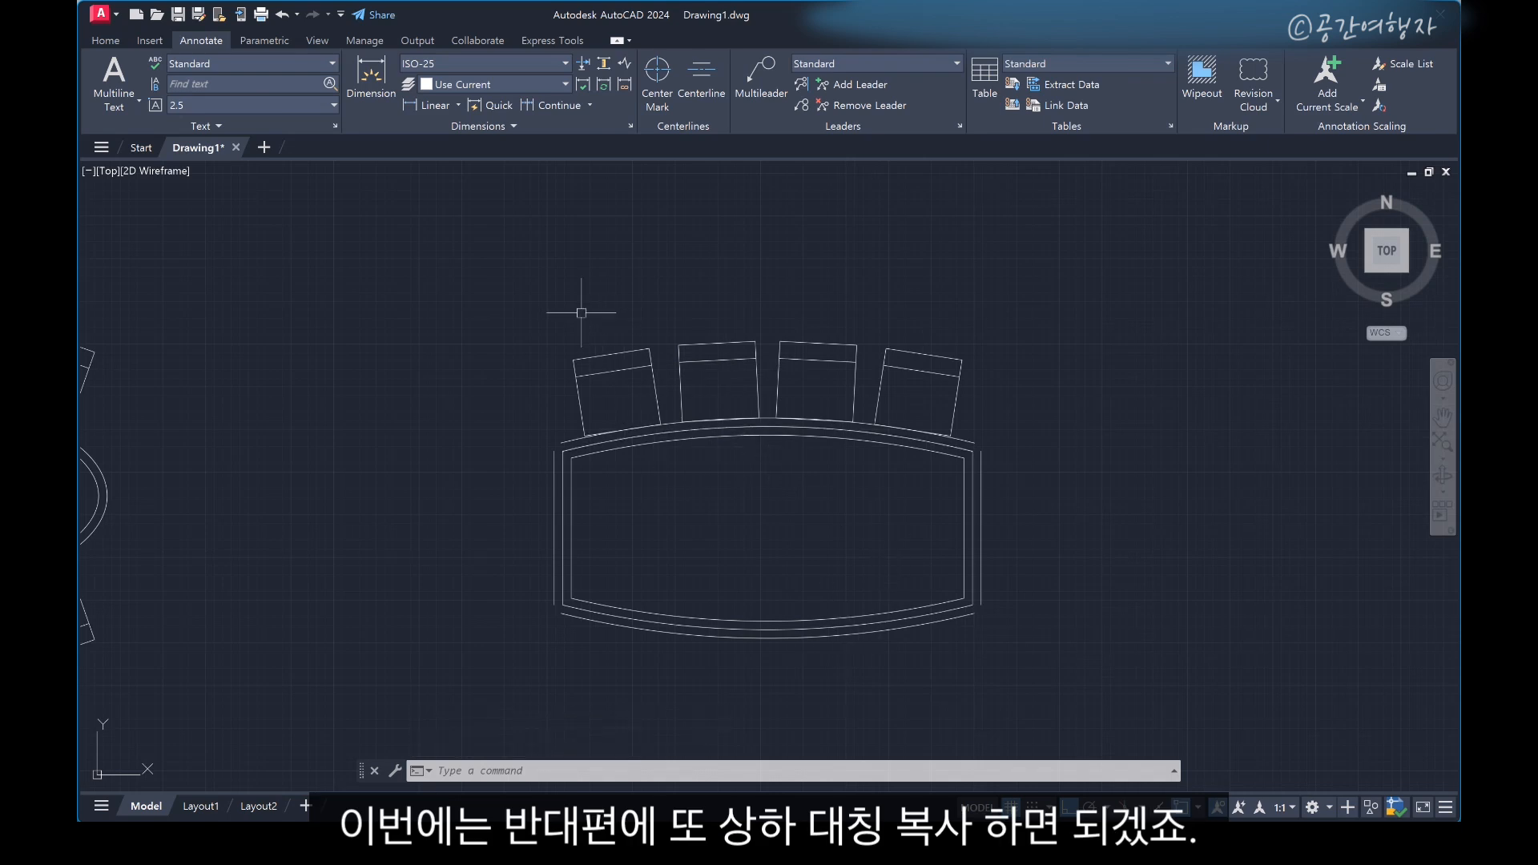
type("mi")
key("space")
left_click(561, 296)
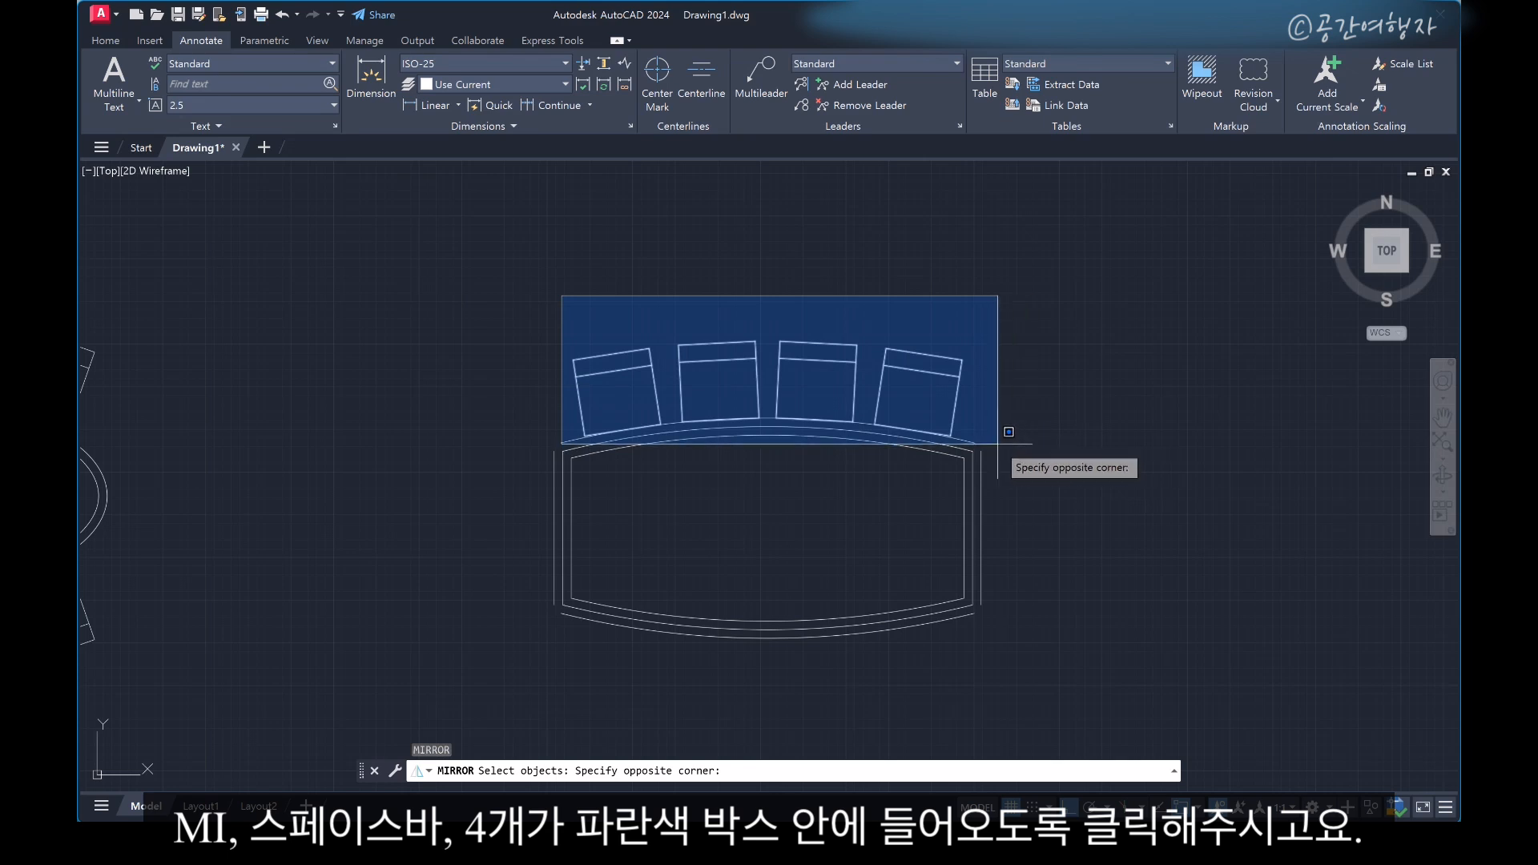
left_click(1008, 431)
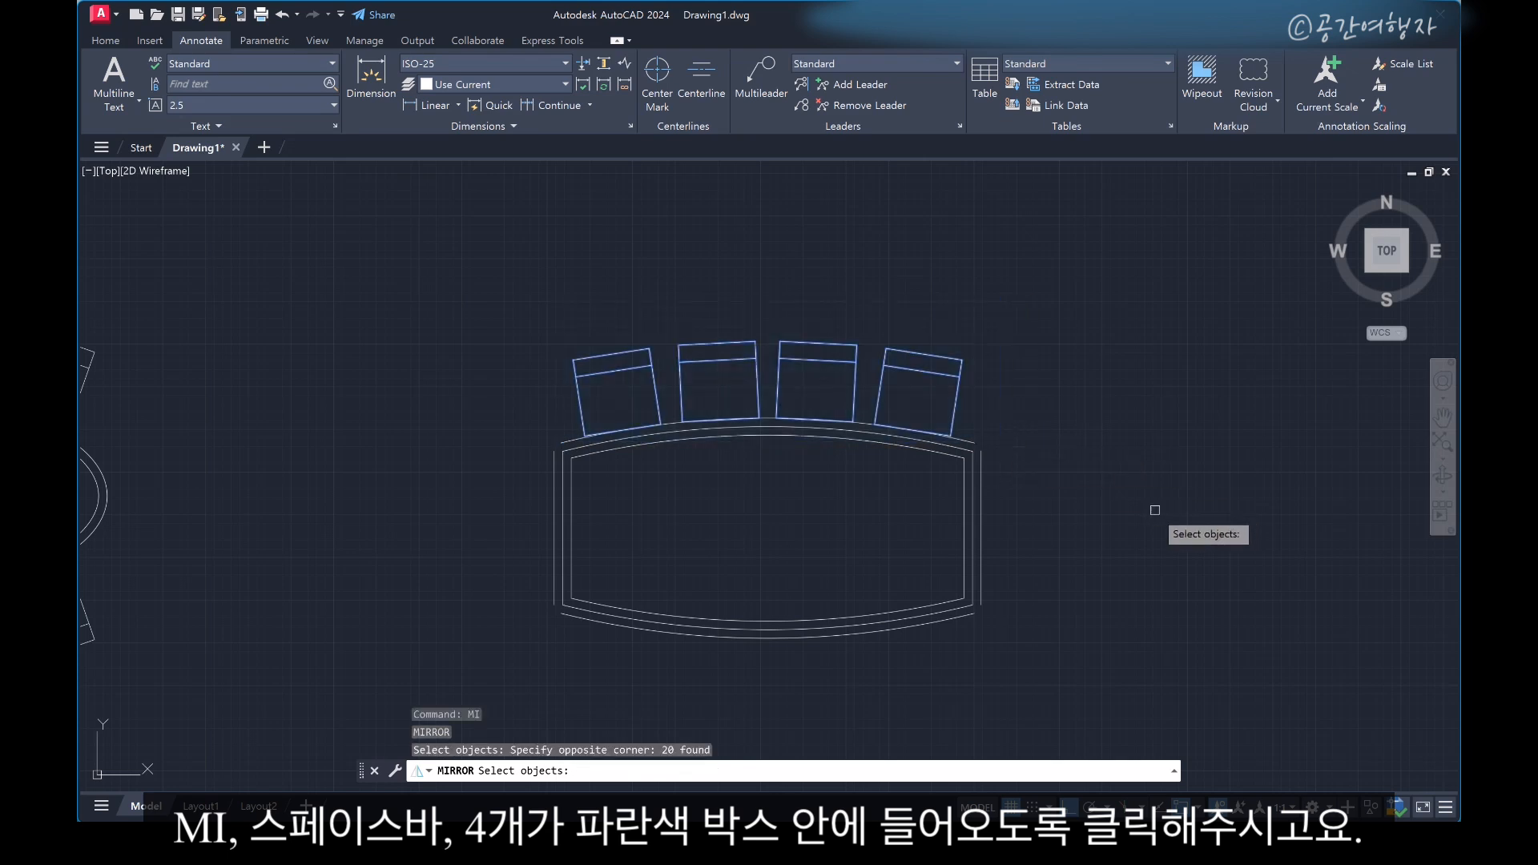
key("space")
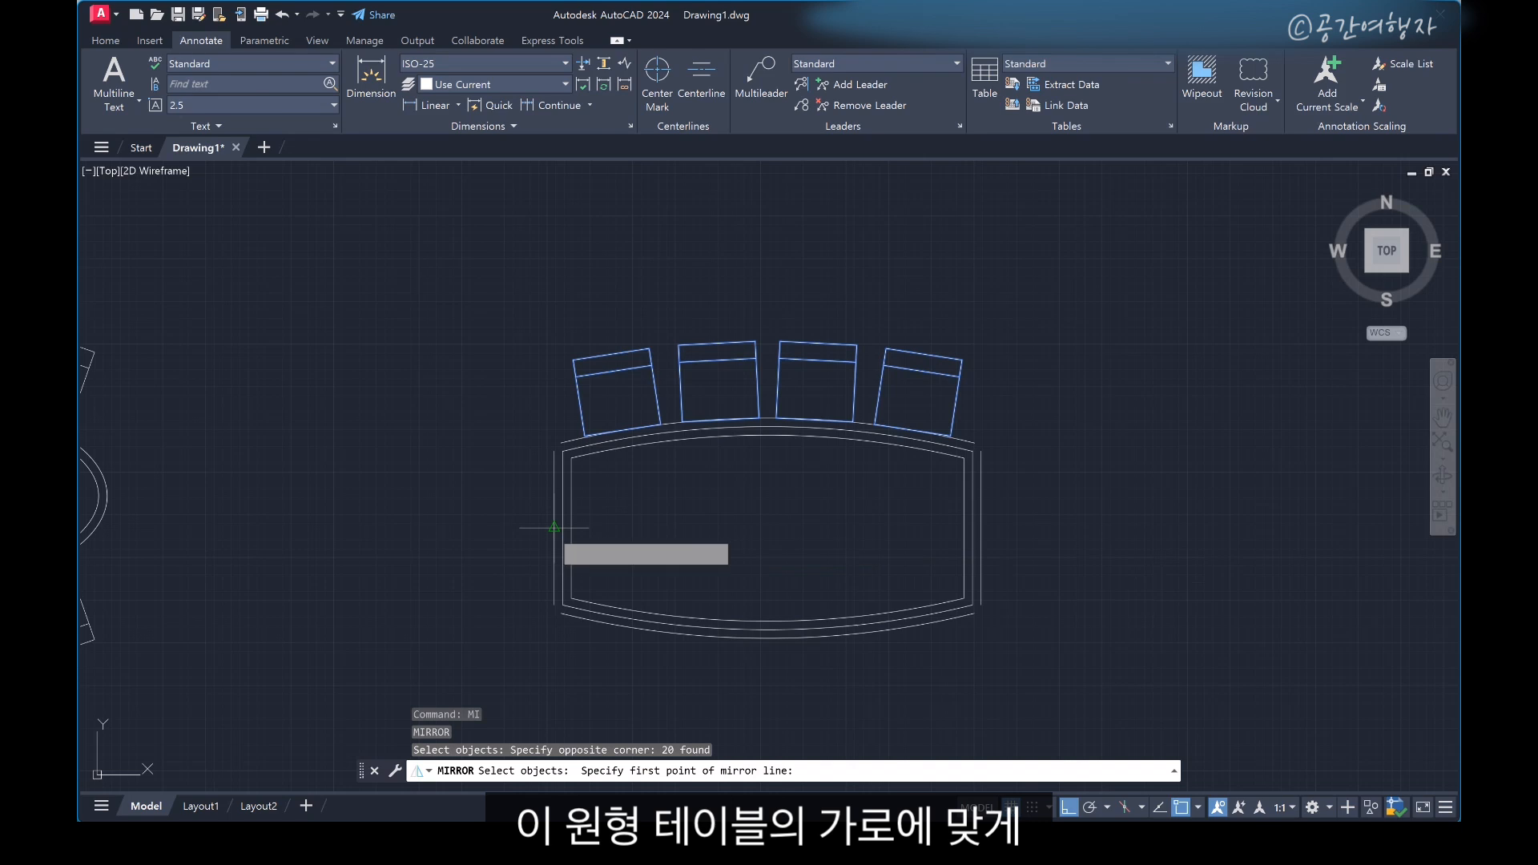
left_click(555, 529)
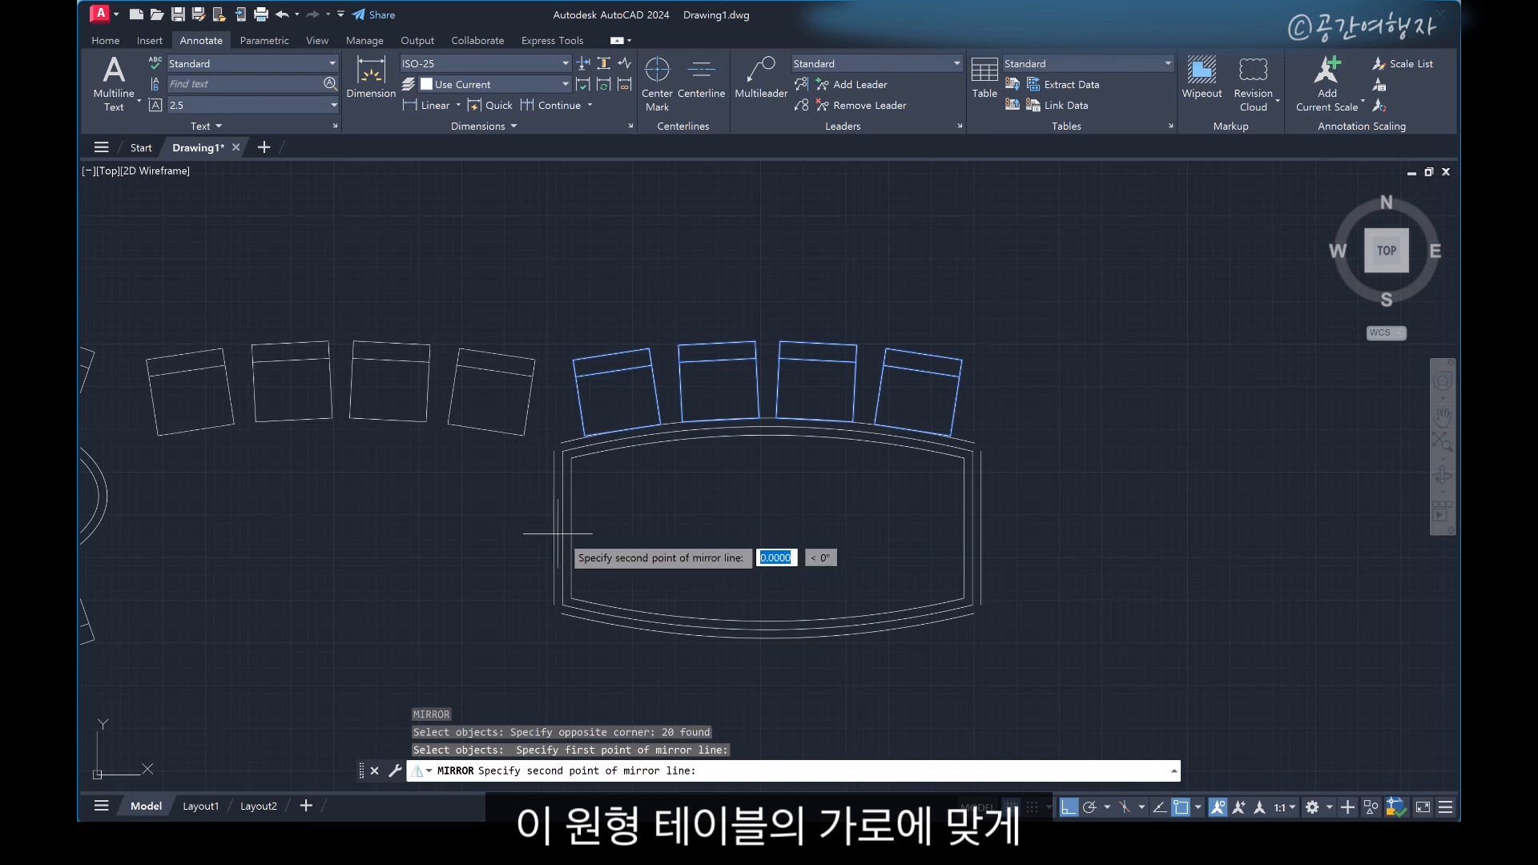
left_click(1169, 539)
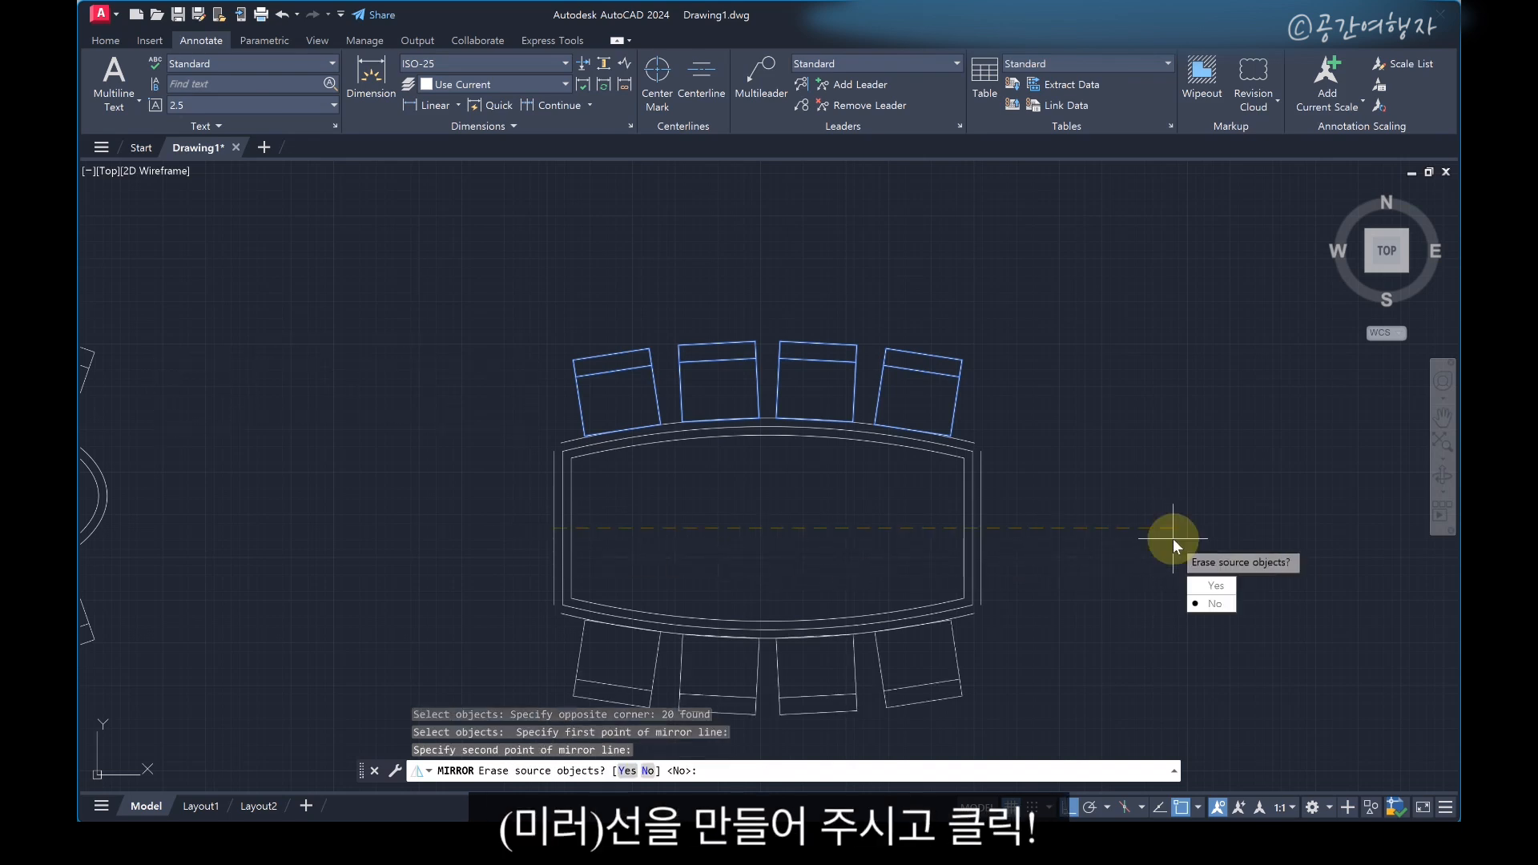
key("space")
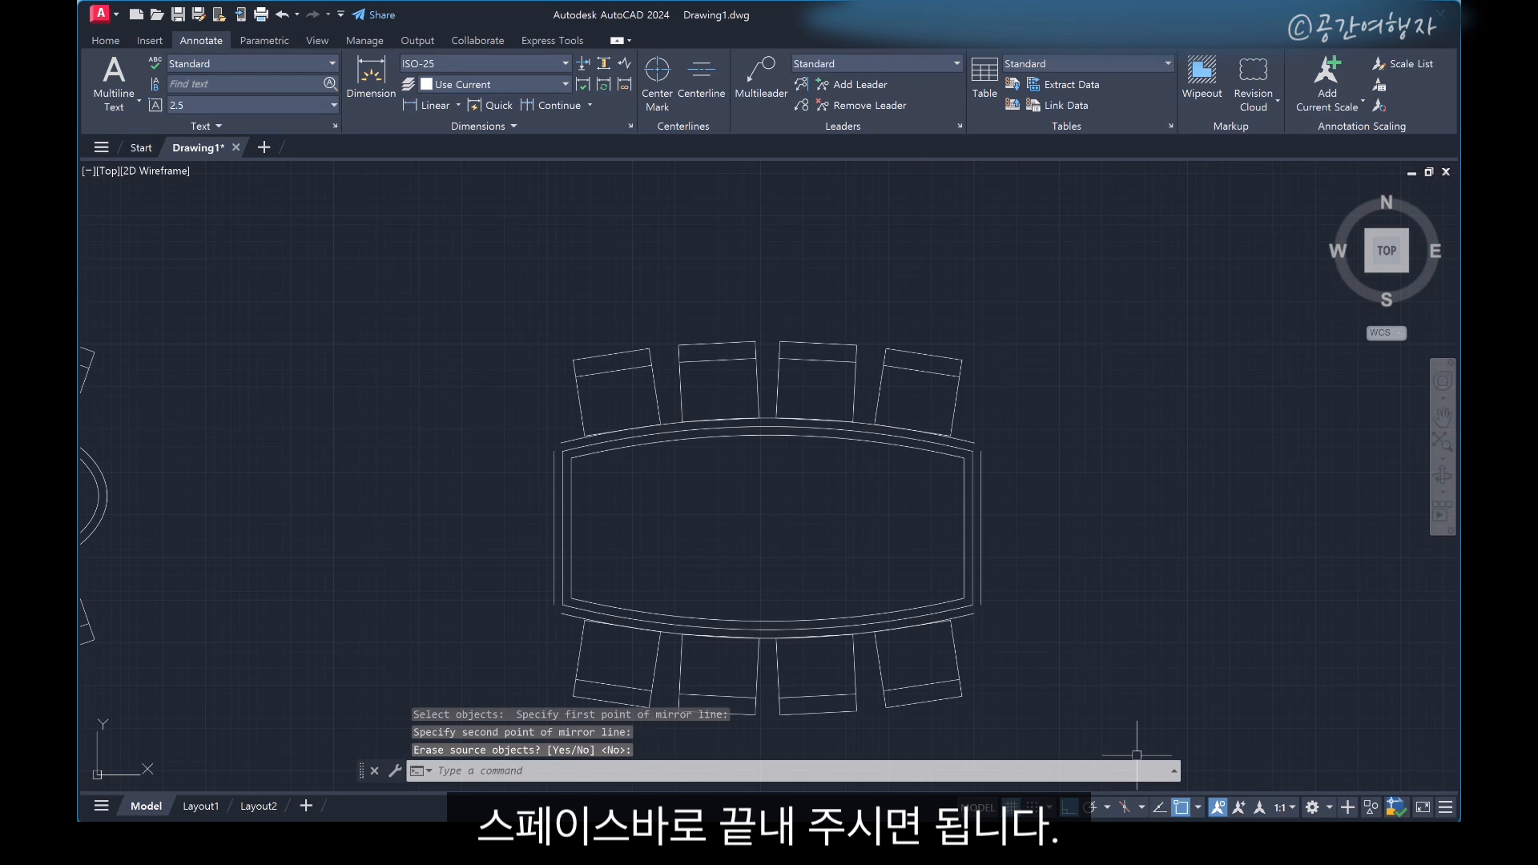
Erase the four outer guide lines around the arc-sided table: the upper and lower arcs and both vertical side lines
scroll(972, 424, "up", 2)
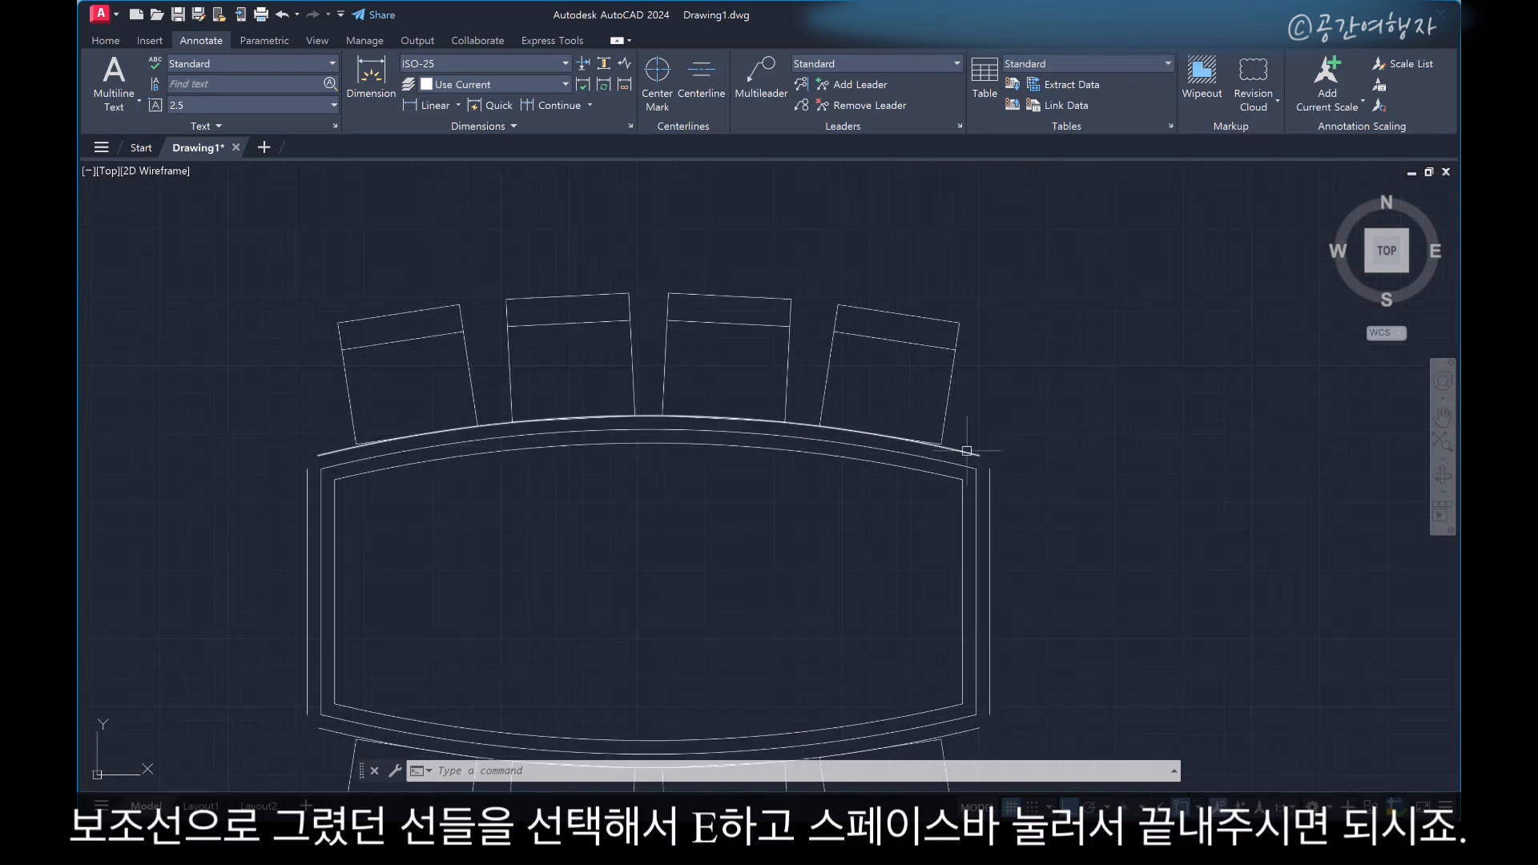
left_click(972, 457)
left_click(992, 503)
scroll(1054, 395, "down", 2)
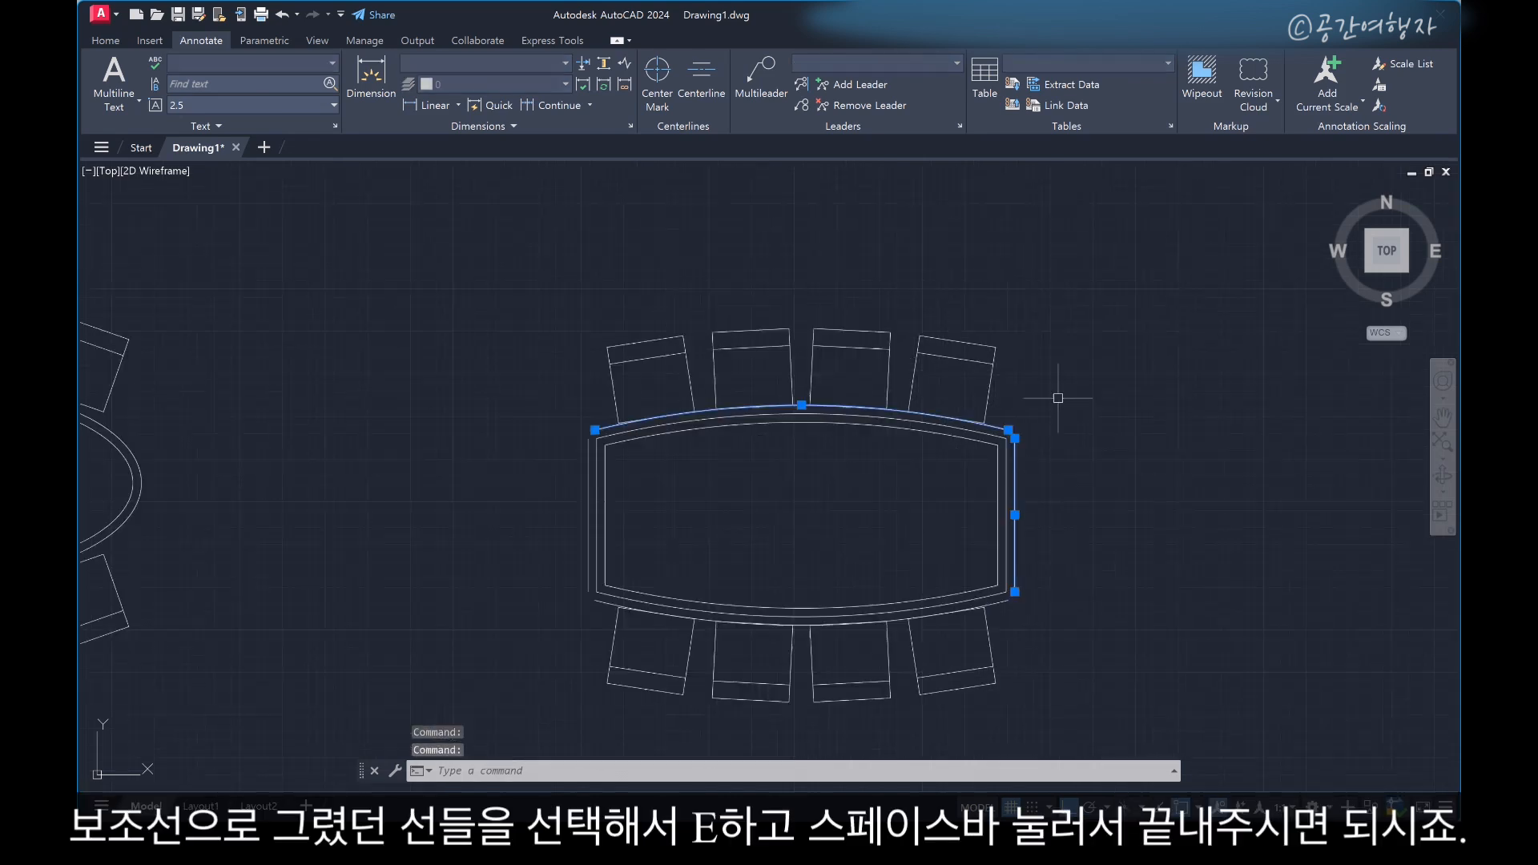
scroll(1006, 670, "up", 2)
left_click(1016, 596)
left_click(353, 591)
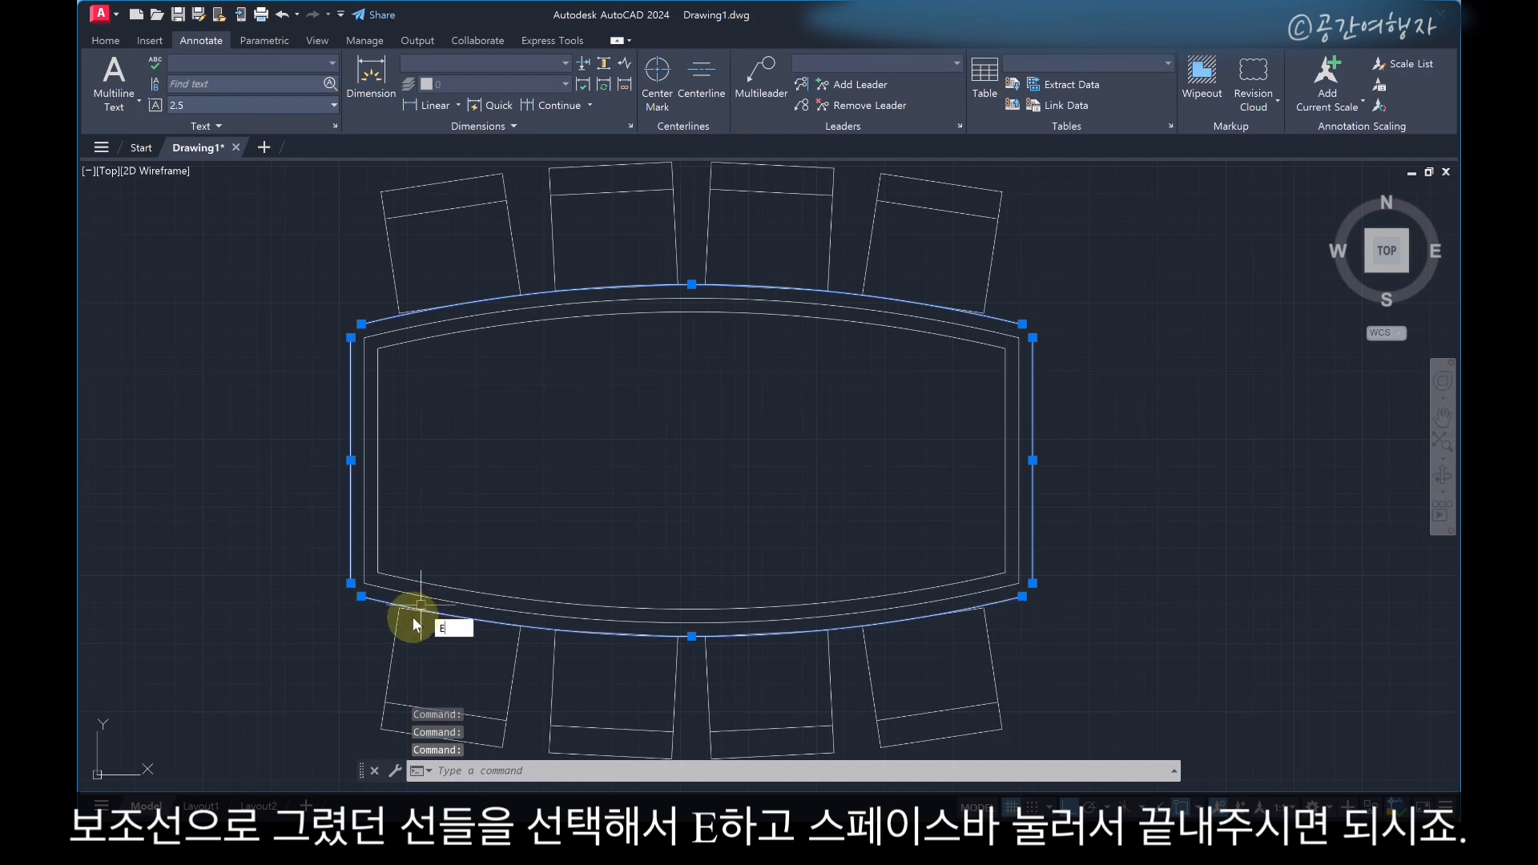
type("e")
key("space")
scroll(659, 460, "down", 2)
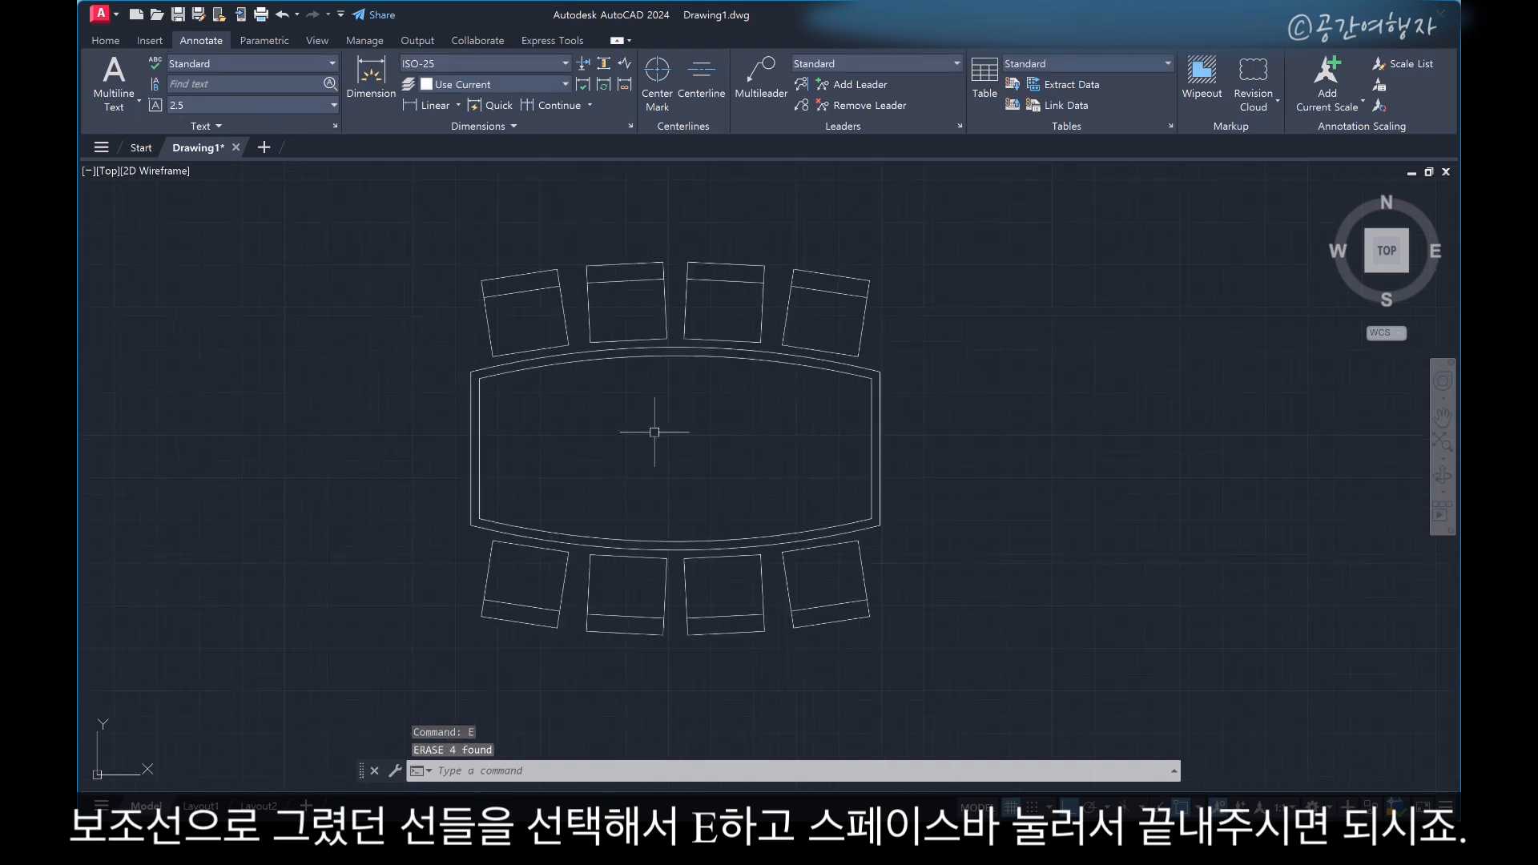
scroll(769, 455, "down", 4)
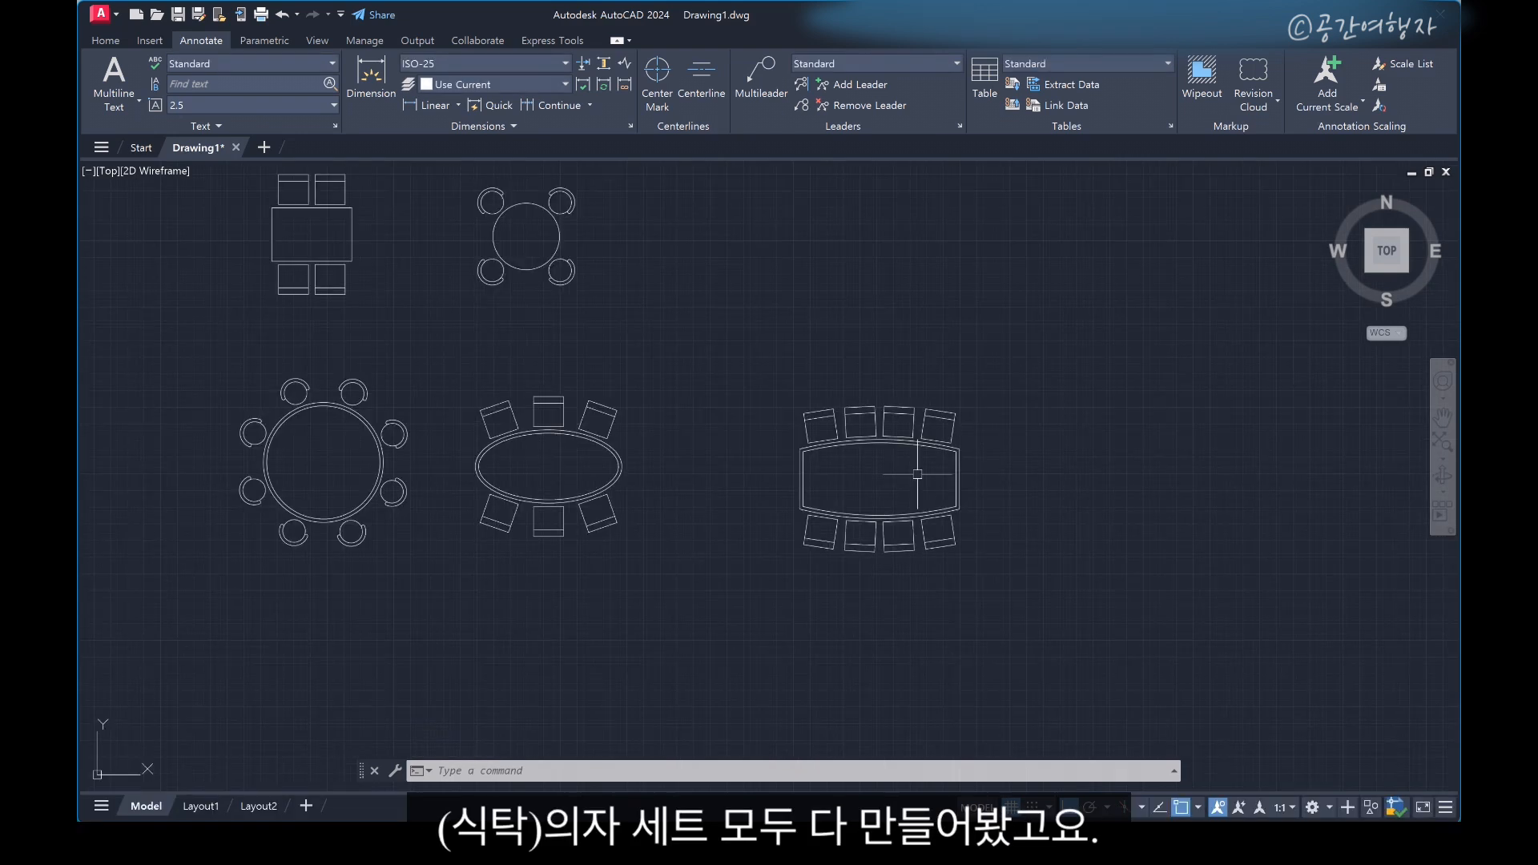